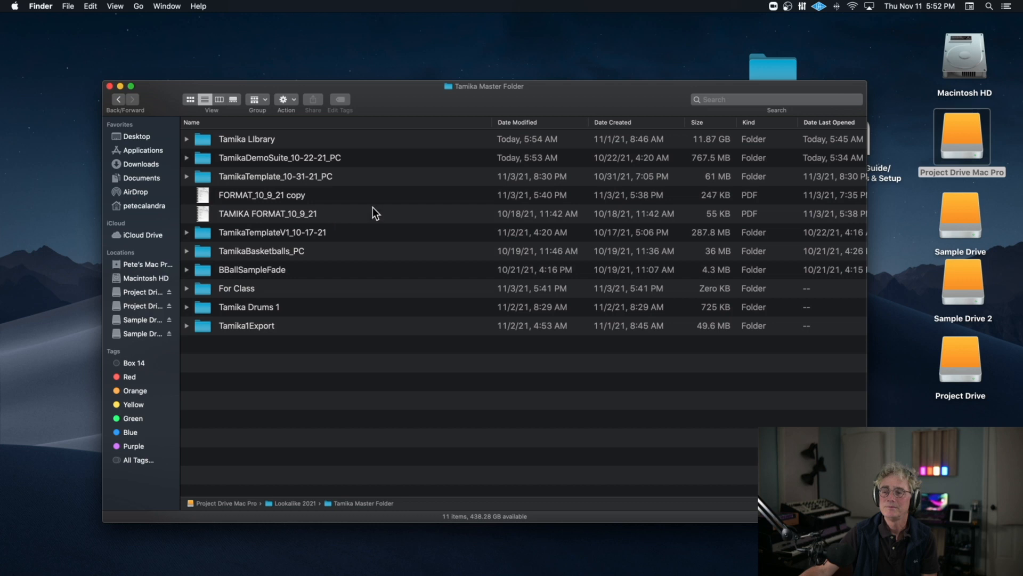
# Close the current folder window and browse from Project Drive Mac Pro through Lookalike 2021 and Tamika Master Folder into TamikaDemoSuite_10-22-21_PC.
pyautogui.click(110, 86)
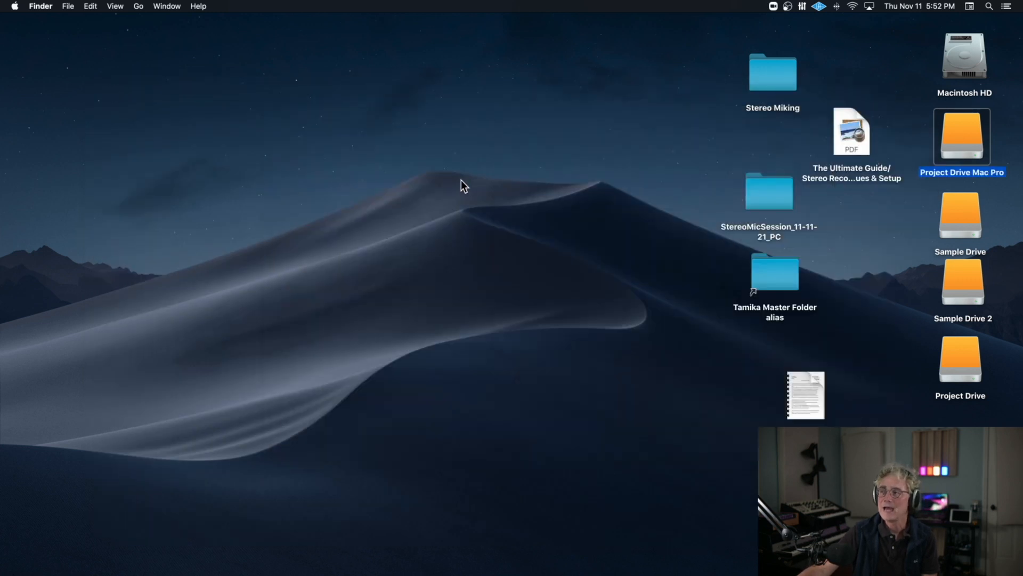
pyautogui.doubleClick(956, 141)
pyautogui.doubleClick(202, 229)
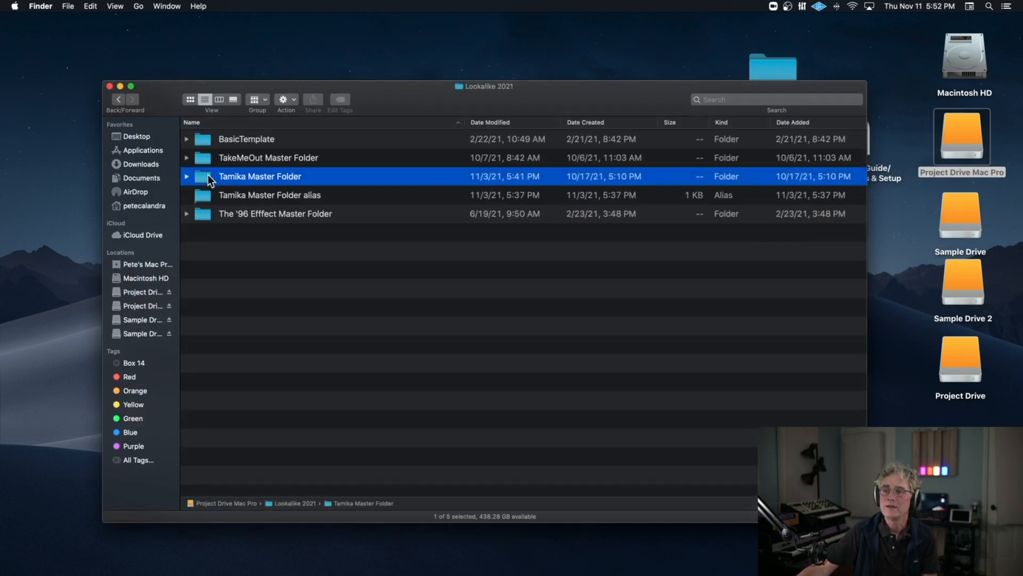
pyautogui.doubleClick(208, 176)
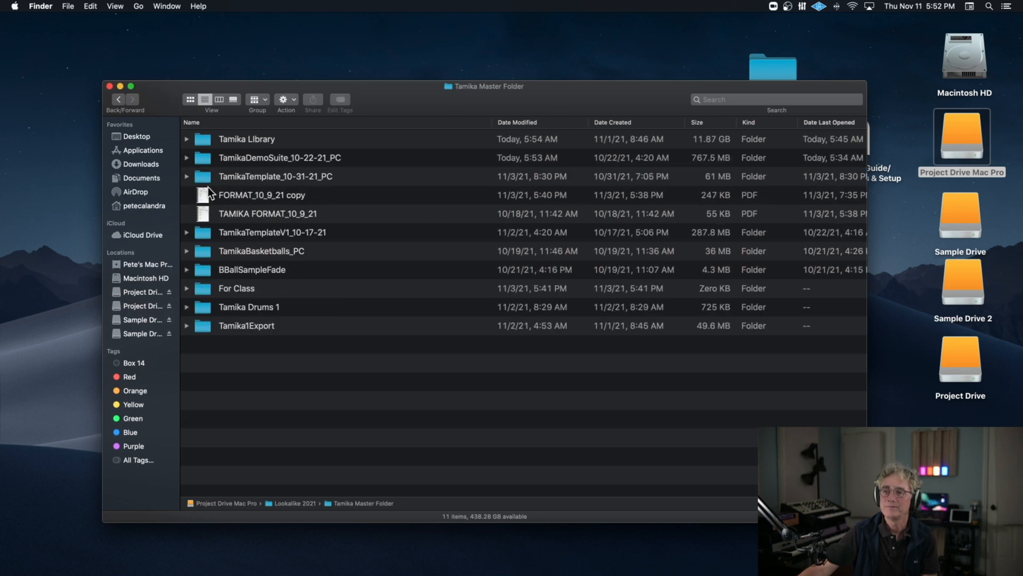
pyautogui.doubleClick(206, 157)
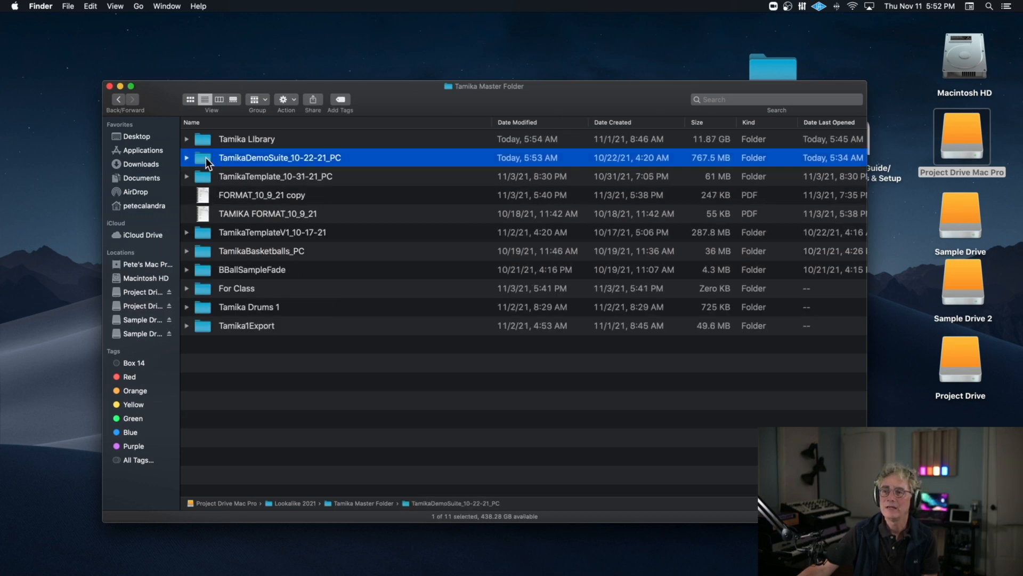
# Return to the Lookalike 2021 folder and move its Tamika Master Folder alias to the Trash.
pyautogui.click(121, 98)
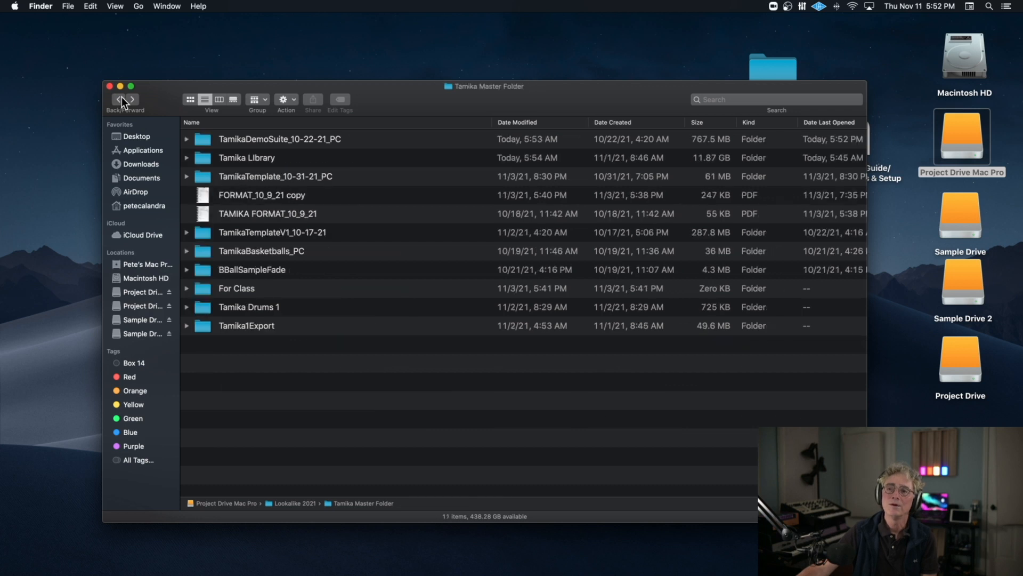
pyautogui.click(120, 97)
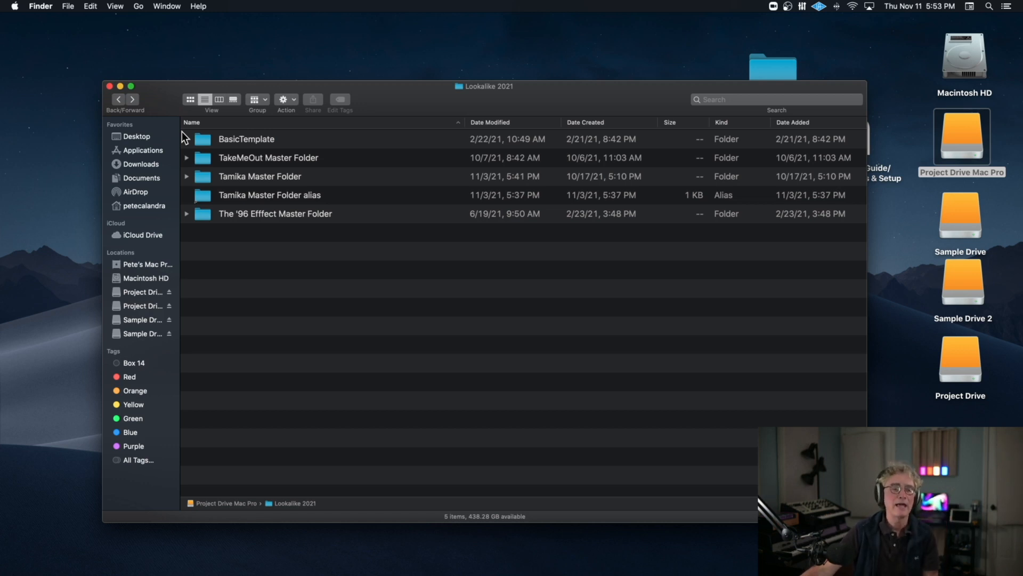
pyautogui.click(210, 196)
pyautogui.press('super+BackSpace')
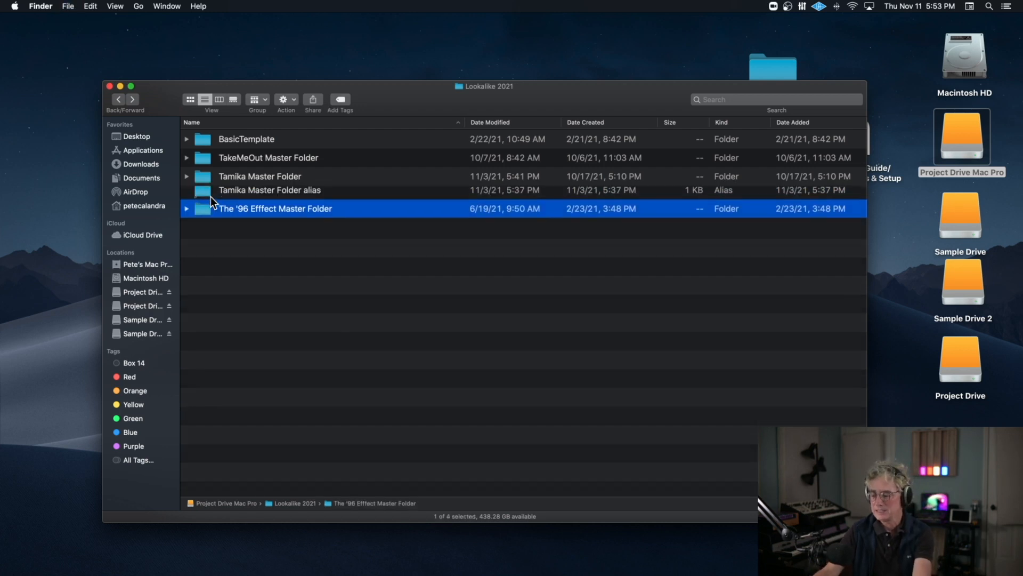
# Reposition the Stereo Miking folder on the desktop and move the desktop's Tamika Master Folder alias to the Trash.
pyautogui.click(793, 62)
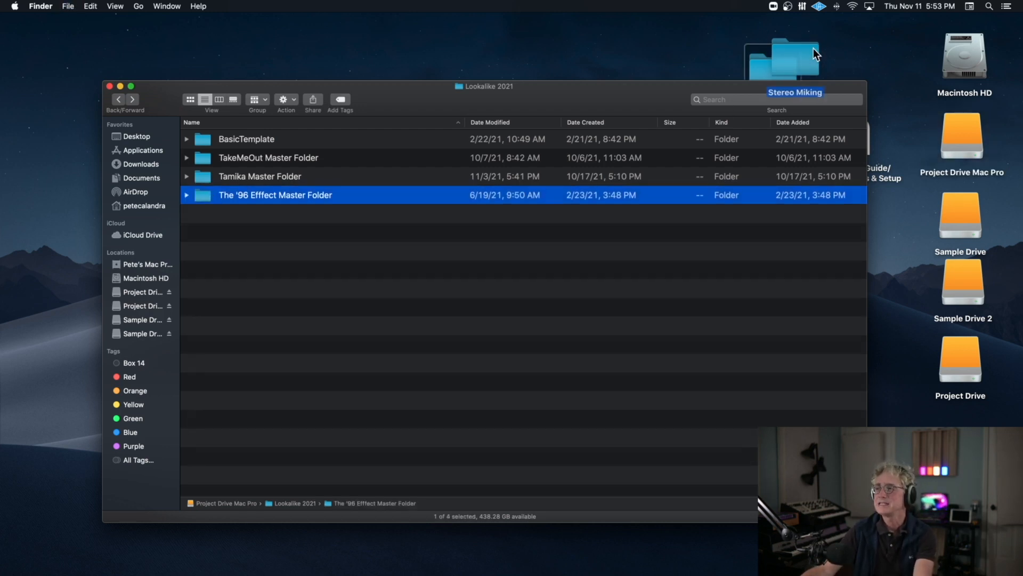
pyautogui.moveTo(789, 85); pyautogui.dragTo(558, 98)
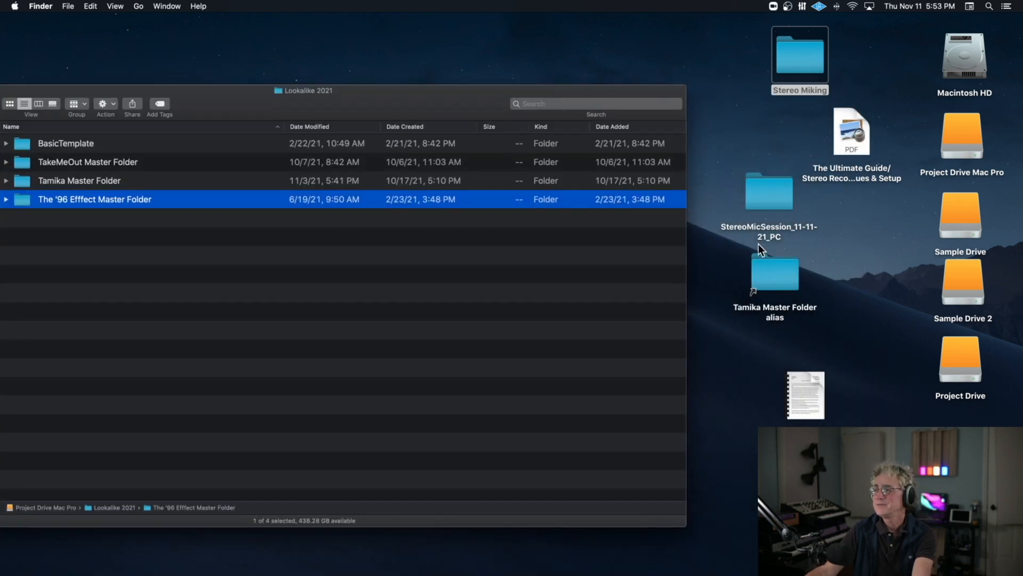
pyautogui.click(755, 262)
pyautogui.press('super+BackSpace')
pyautogui.moveTo(424, 100); pyautogui.dragTo(730, 64)
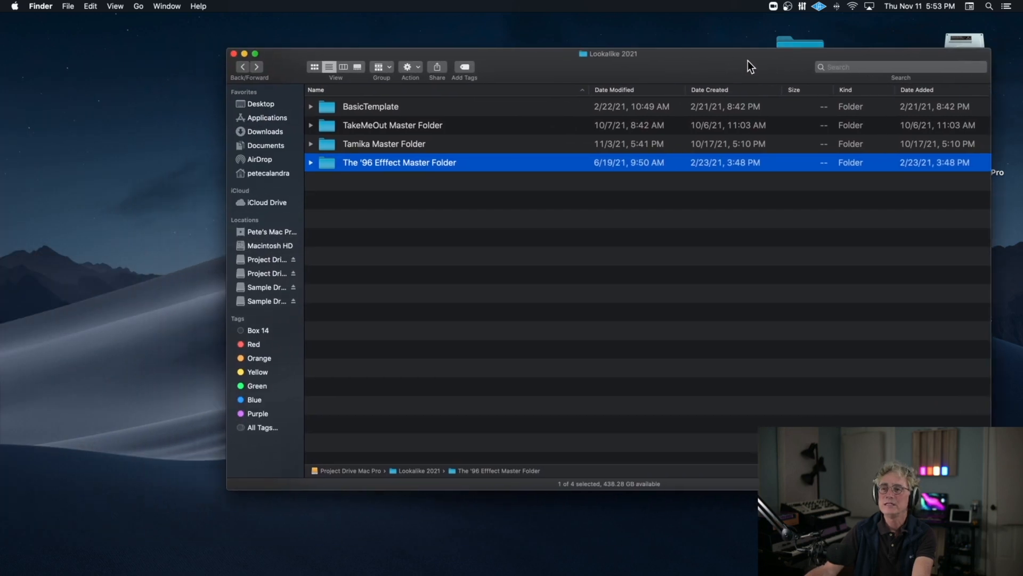
# Make an alias of Tamika Master Folder in Lookalike 2021 and remove the word "alias" from its name.
pyautogui.click(452, 223)
pyautogui.rightClick(328, 145)
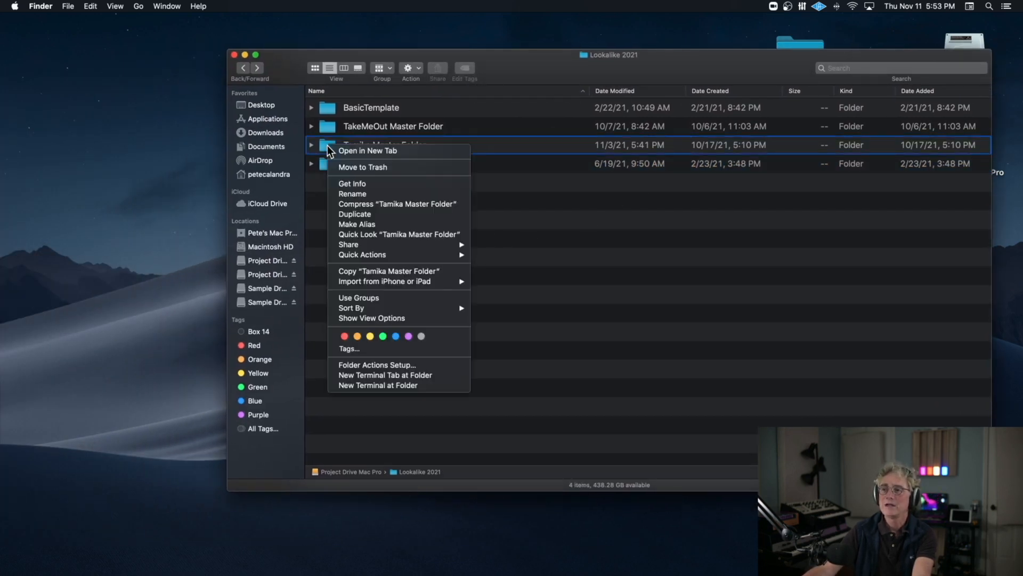
pyautogui.click(395, 225)
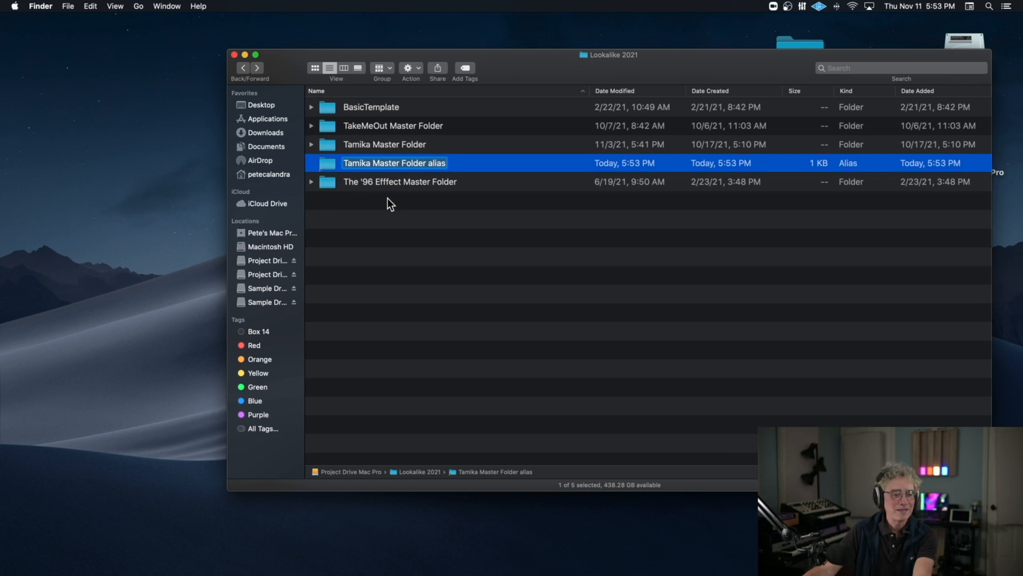
pyautogui.click(430, 163)
pyautogui.moveTo(428, 163); pyautogui.dragTo(445, 164)
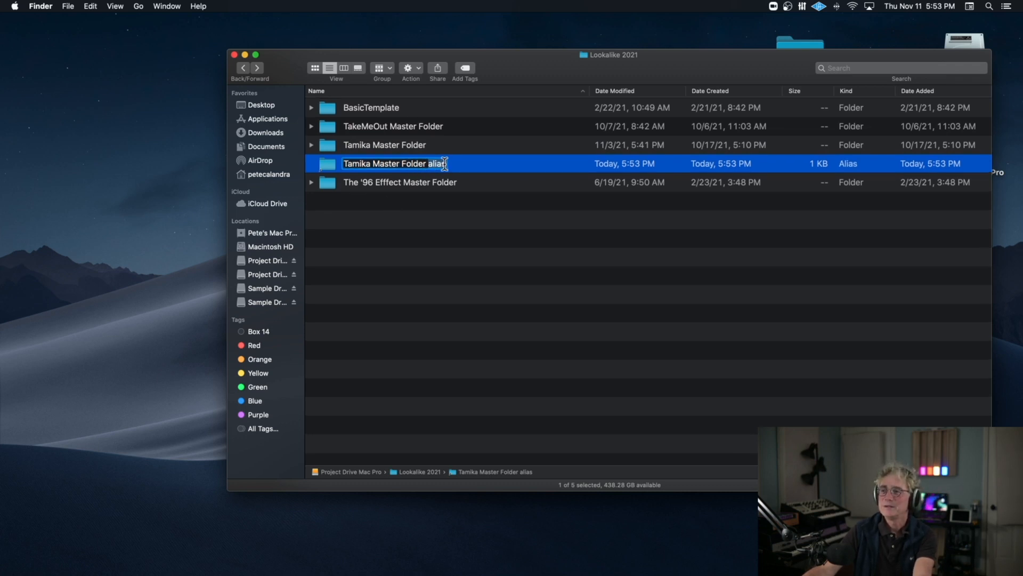
pyautogui.press('BackSpace')
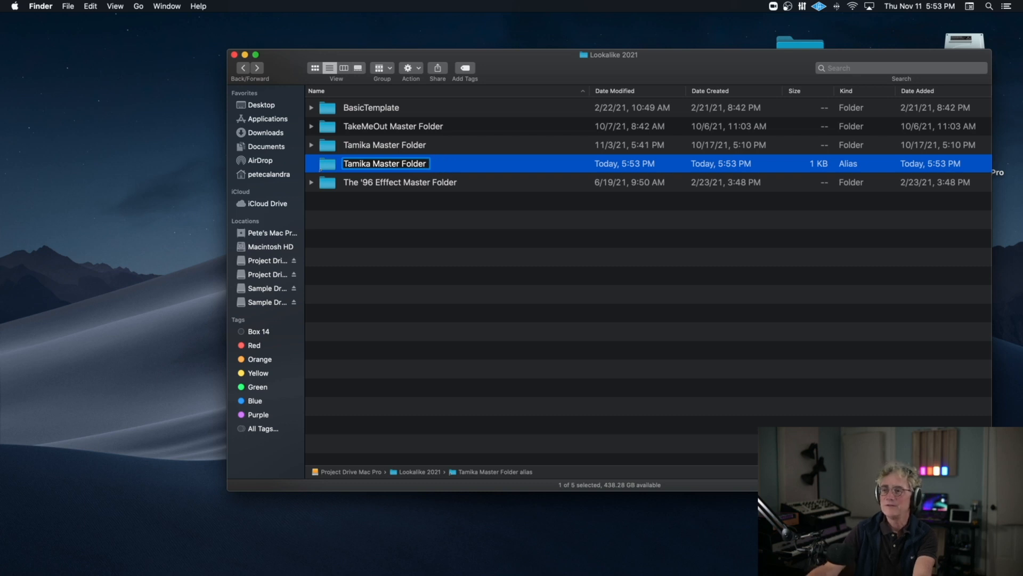
pyautogui.click(322, 167)
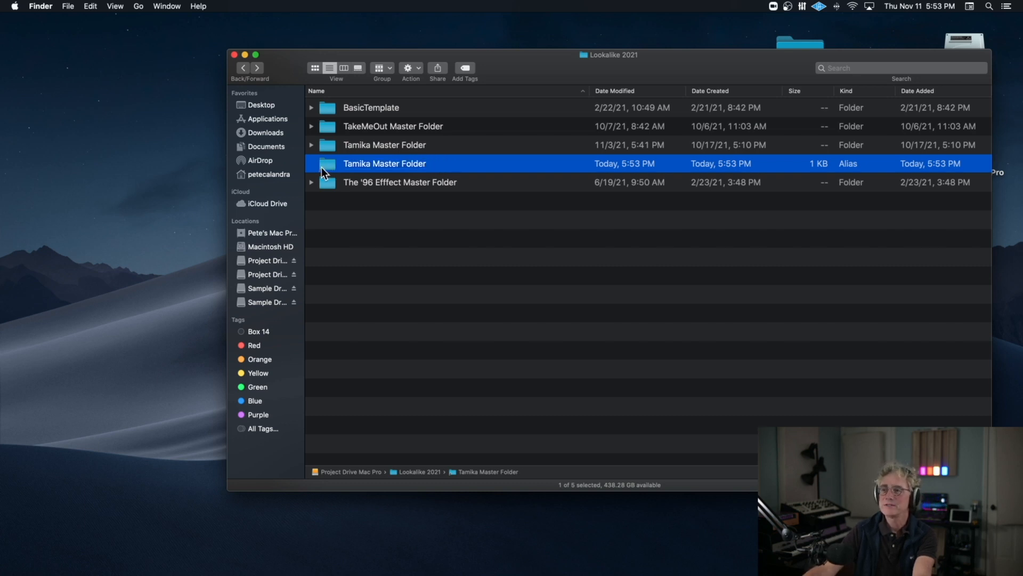
# Copy the new Tamika Master Folder alias to the desktop, placing it below the stereo recording PDF with the folder window closed.
pyautogui.moveTo(322, 168); pyautogui.dragTo(181, 187)
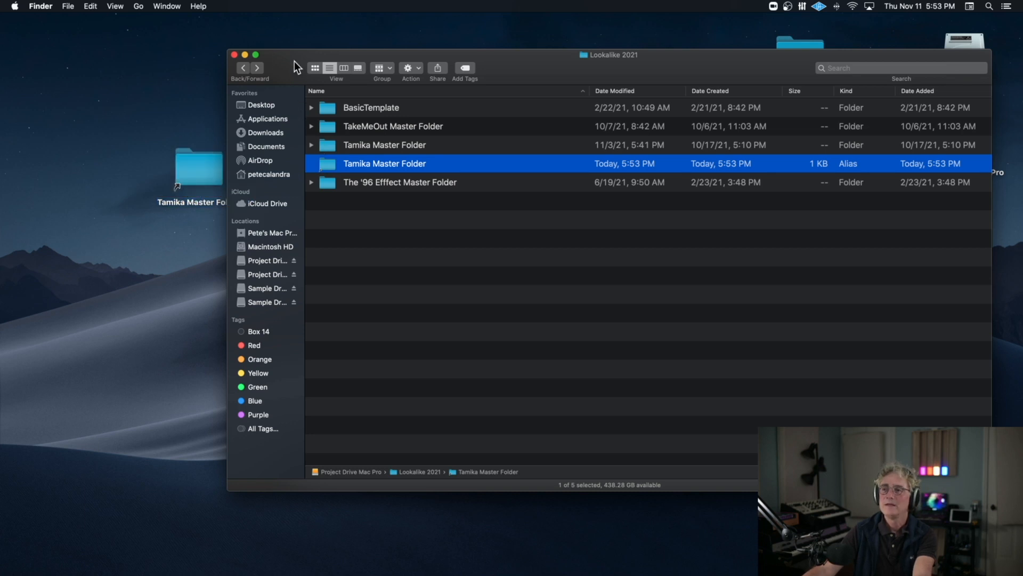
pyautogui.click(234, 54)
pyautogui.moveTo(202, 158); pyautogui.dragTo(471, 243)
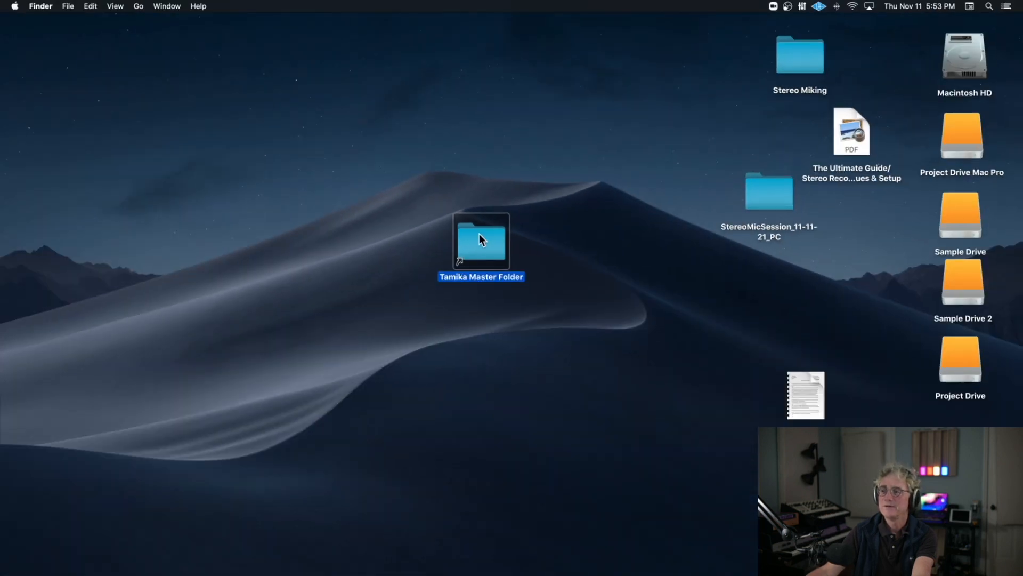
pyautogui.moveTo(456, 277); pyautogui.dragTo(989, 273)
pyautogui.moveTo(856, 232); pyautogui.dragTo(850, 239)
# Through the desktop alias, go into TamikaDemoSuite_10-22-21_PC and try to open the session TamikaDemoSuite_10-30-21_PC.ptx.
pyautogui.doubleClick(849, 241)
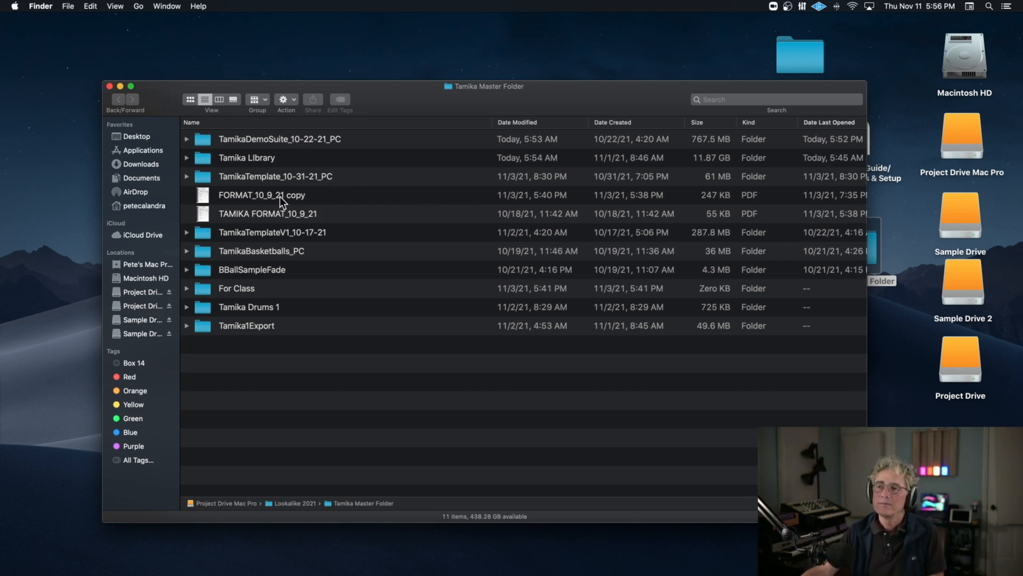
pyautogui.doubleClick(206, 139)
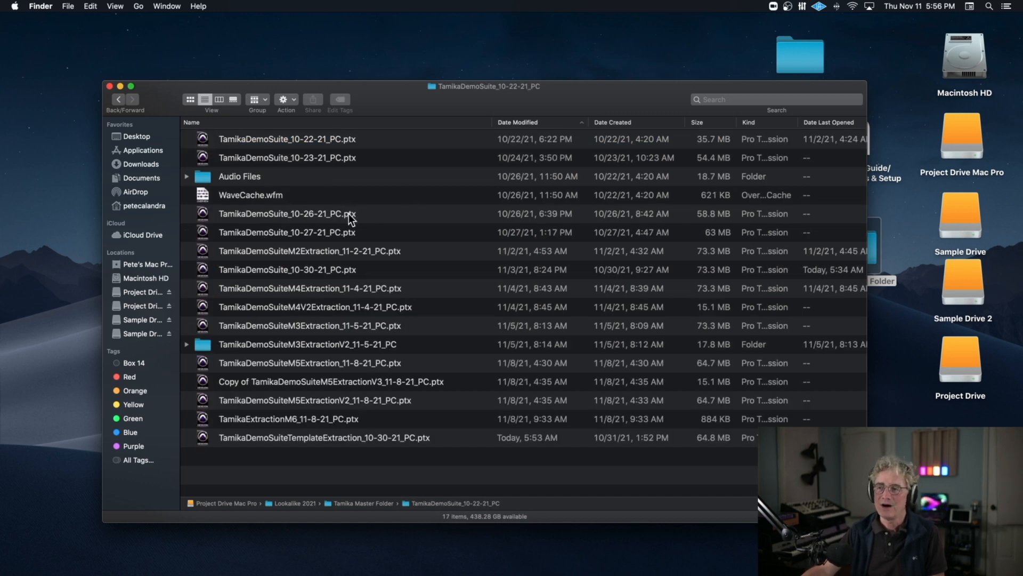
pyautogui.doubleClick(207, 270)
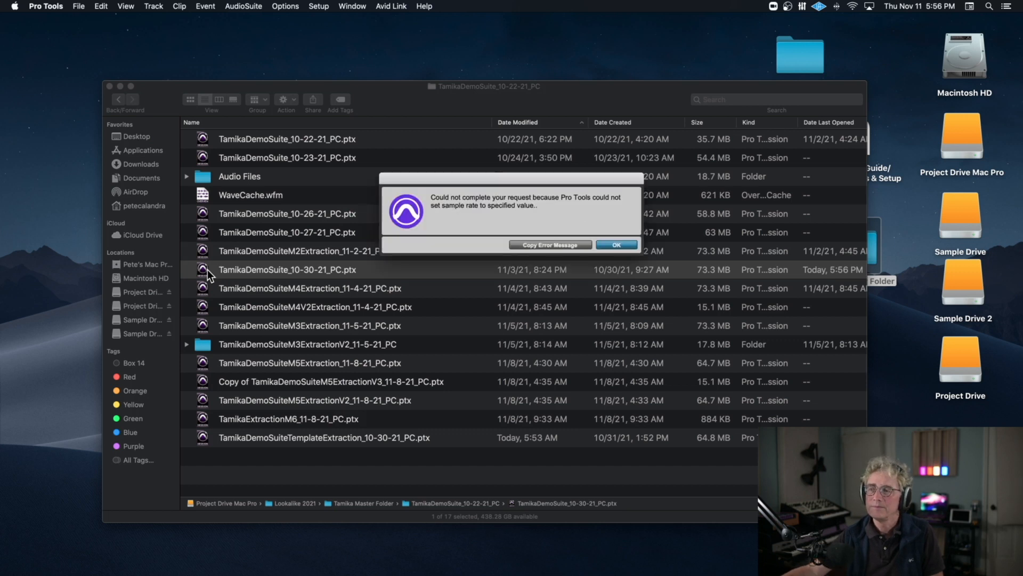
pyautogui.click(612, 244)
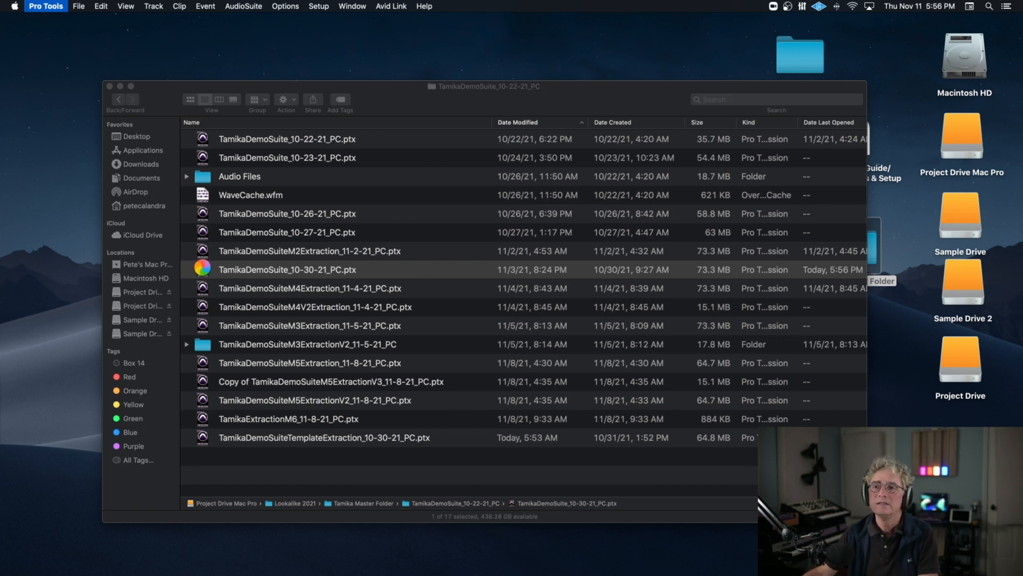
# Force quit Pro Tools.
pyautogui.press('super+alt+Escape')
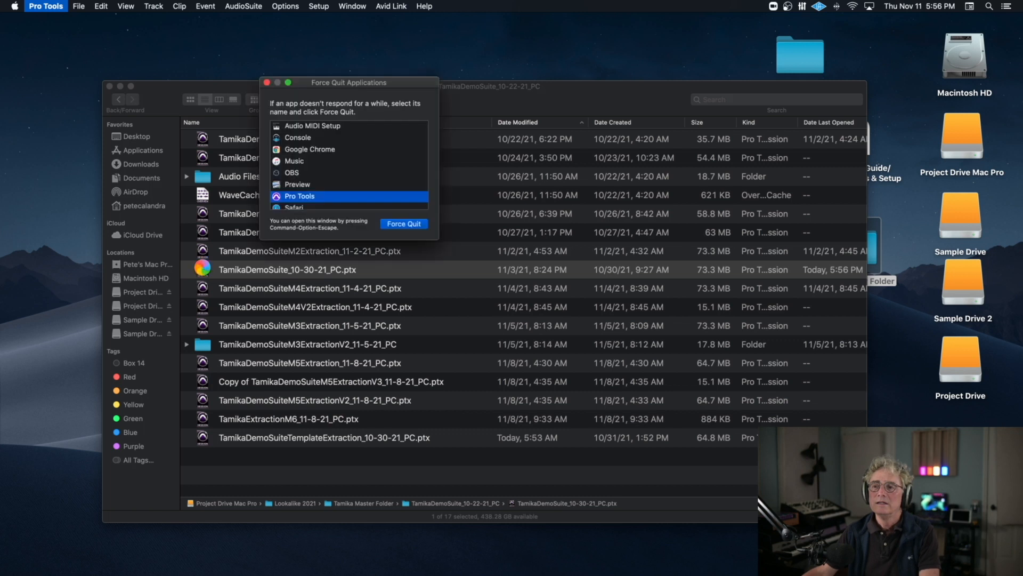
pyautogui.click(405, 224)
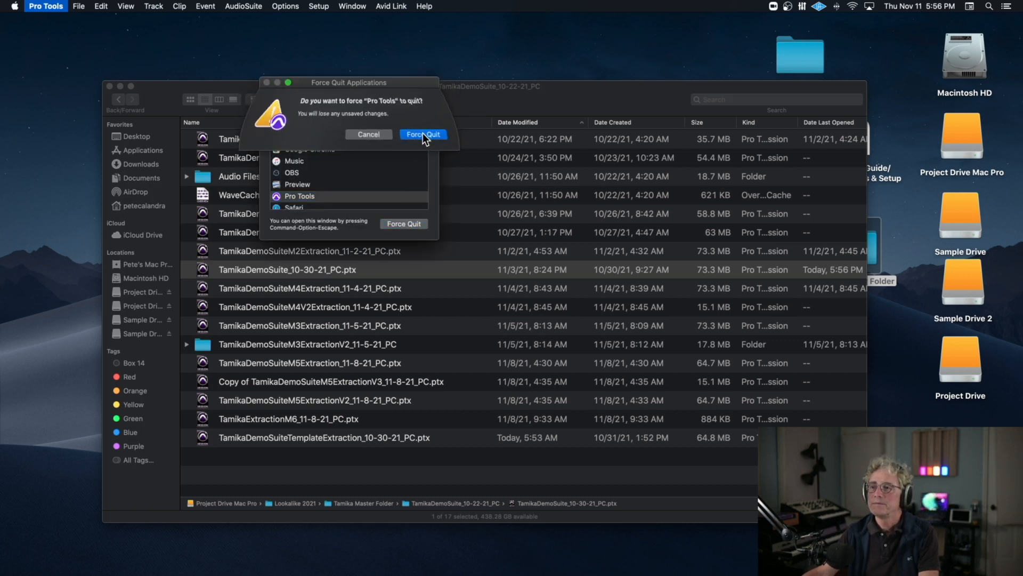
pyautogui.click(423, 134)
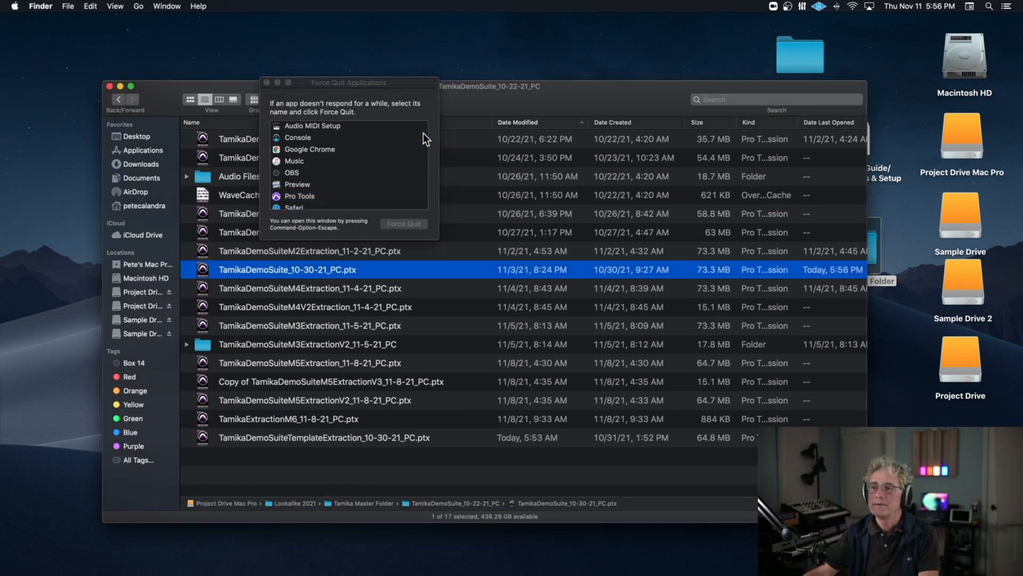
# Force quit Preview and Safari together.
pyautogui.click(302, 184)
pyautogui.click(294, 193)
pyautogui.keyDown('super'); pyautogui.click(299, 186); pyautogui.keyUp('super')
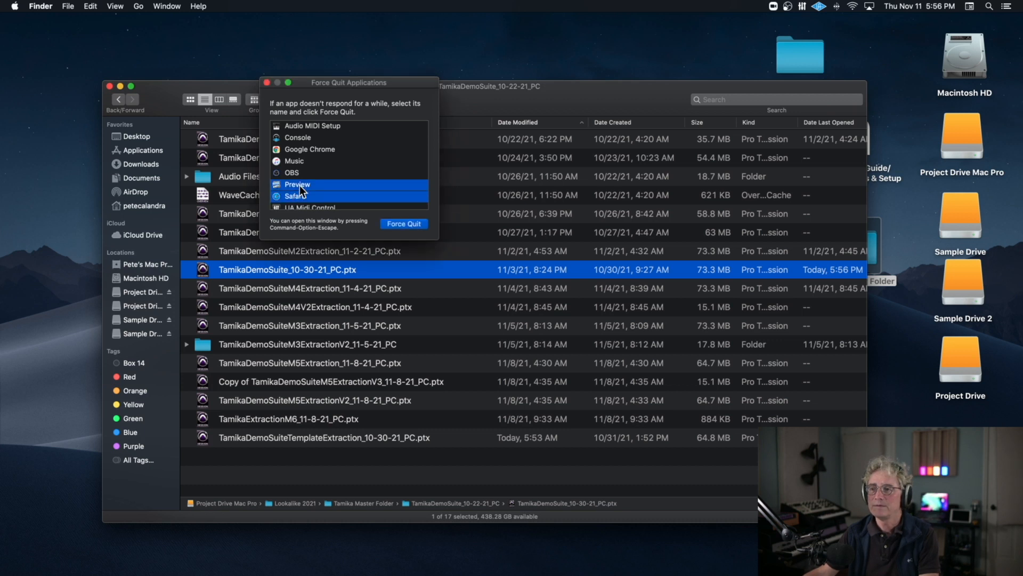
pyautogui.click(404, 223)
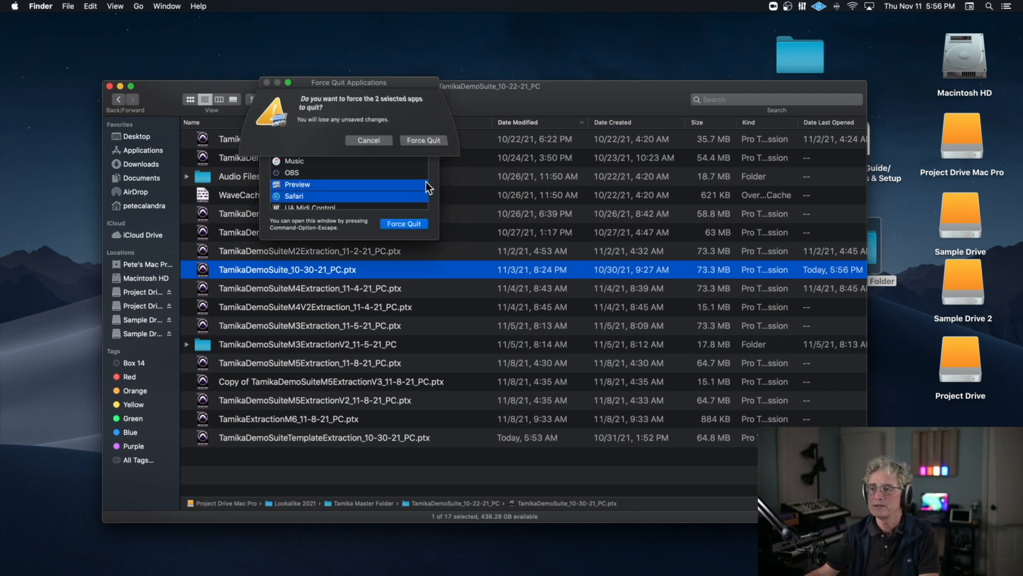
pyautogui.click(424, 143)
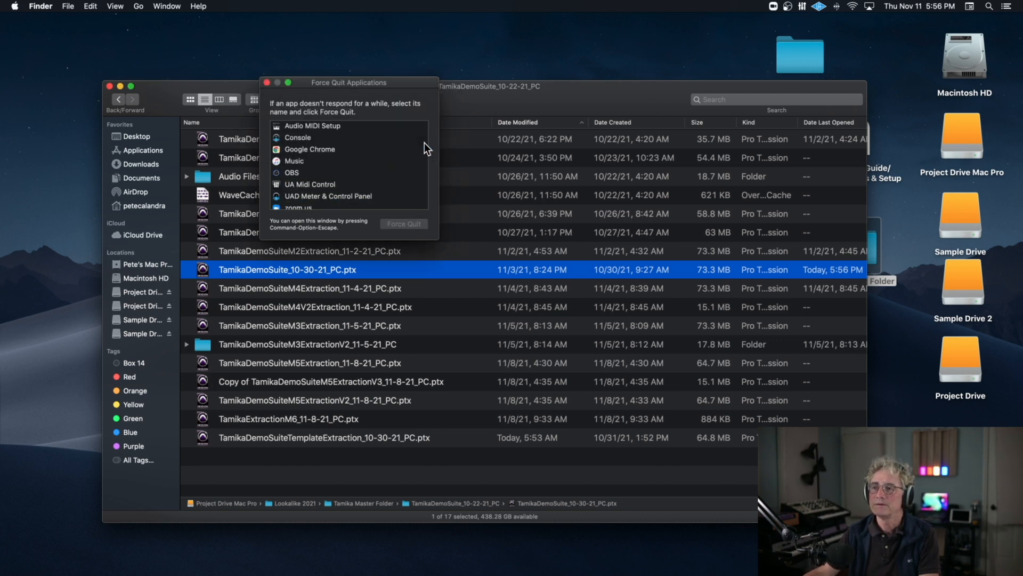
# Force quit Google Chrome and Music together, and close the list of running applications.
pyautogui.click(300, 160)
pyautogui.keyDown('super'); pyautogui.click(307, 149); pyautogui.keyUp('super')
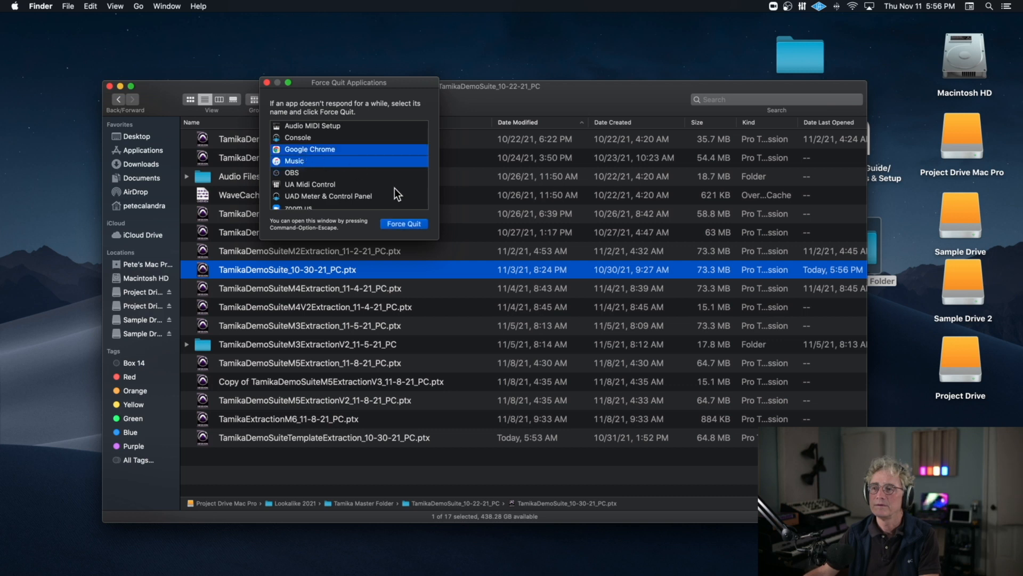
pyautogui.click(395, 223)
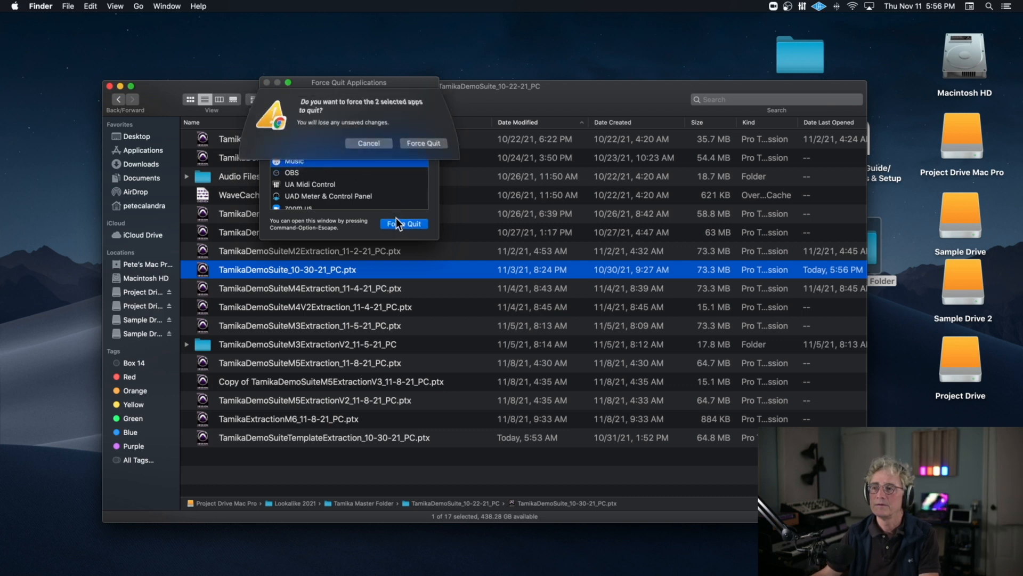
pyautogui.click(424, 142)
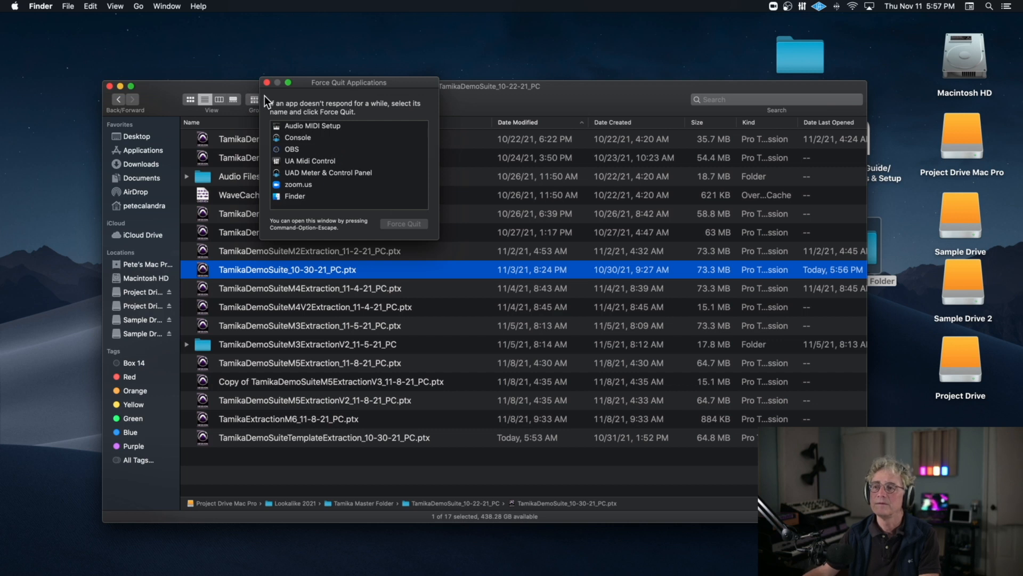
pyautogui.click(267, 82)
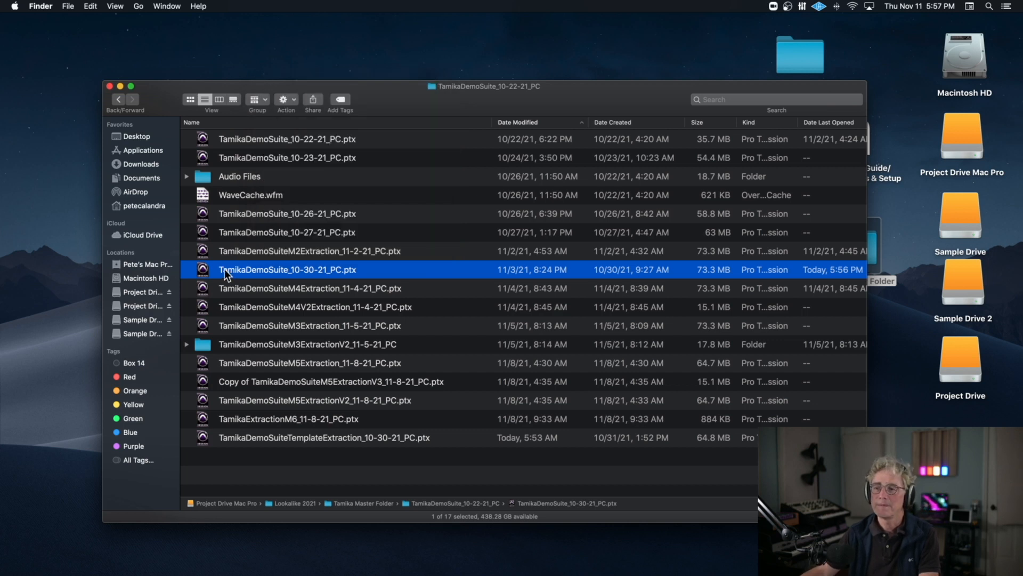
# Open the session TamikaDemoSuite_10-30-21_PC.ptx in Pro Tools and decline to save the detailed Session Notes report.
pyautogui.doubleClick(203, 271)
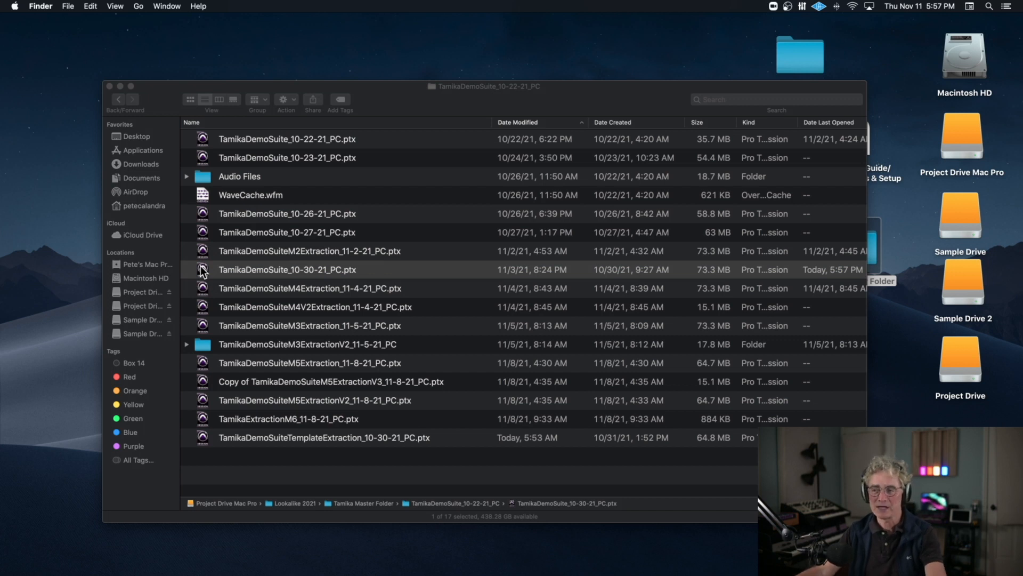
pyautogui.hscroll(1, 185, 182)
pyautogui.scroll(-1, 155, 147)
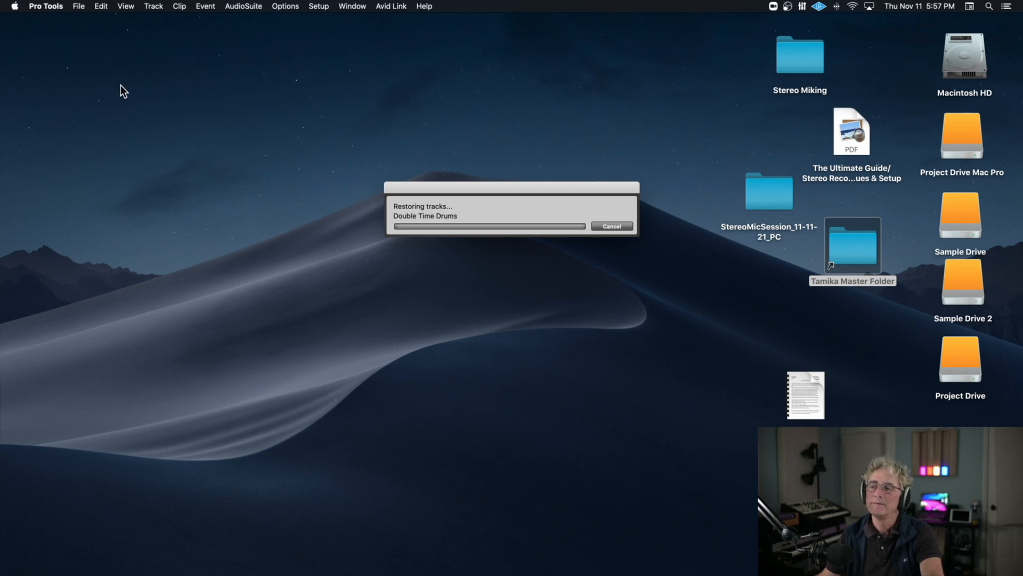
pyautogui.moveTo(474, 186); pyautogui.dragTo(372, 133)
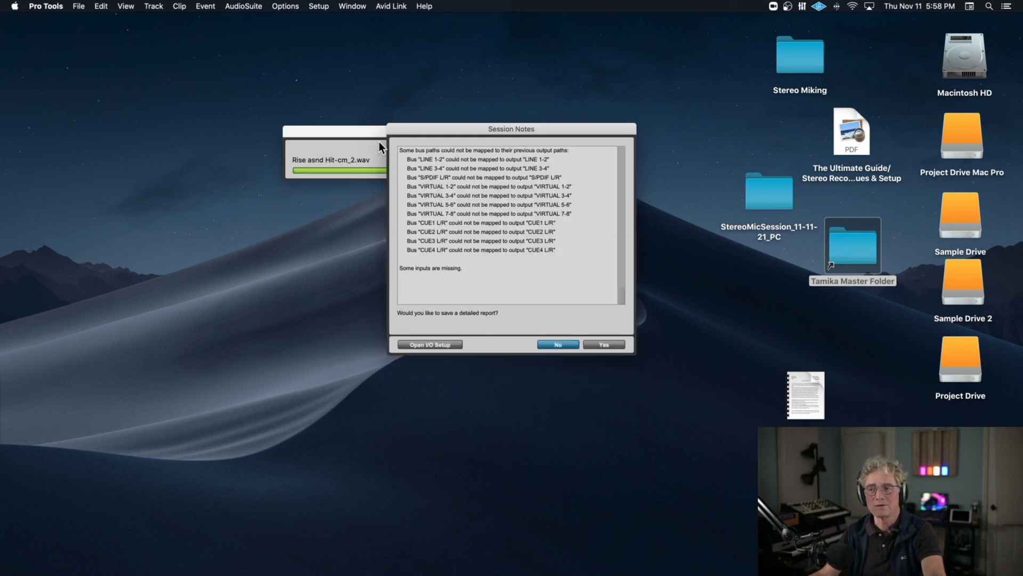
pyautogui.click(558, 344)
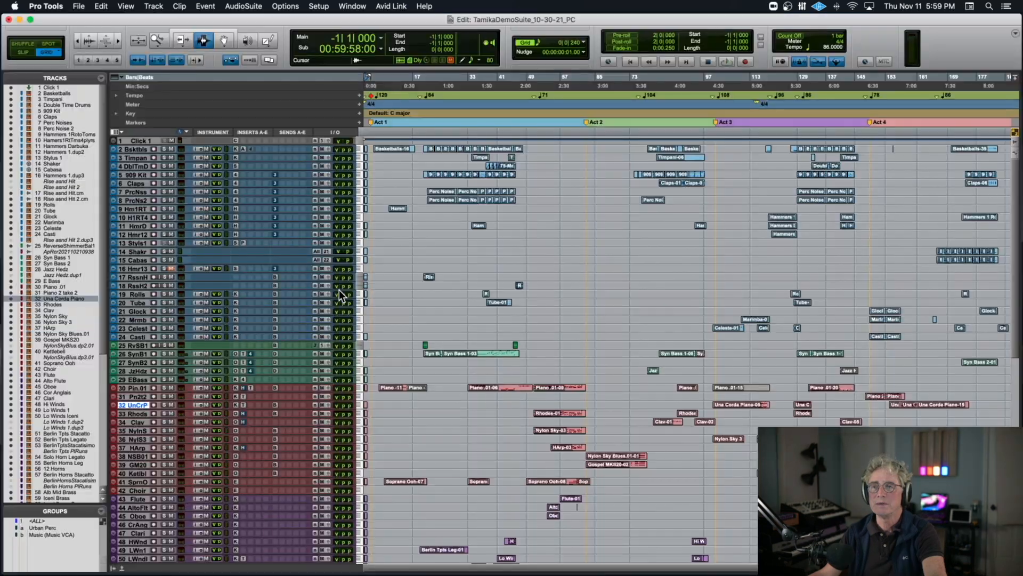
# Look over the session's clip arrangement along the timeline and through the complete track list down to the master track.
pyautogui.hscroll(5, 426, 279)
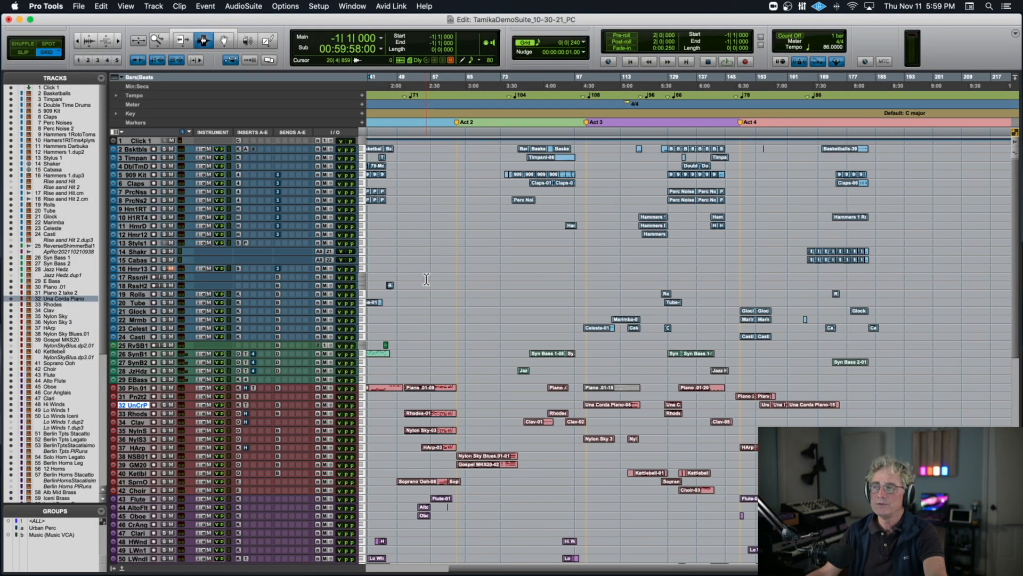
pyautogui.hscroll(-8, 427, 279)
pyautogui.scroll(-2, 426, 279)
pyautogui.scroll(-3, 426, 280)
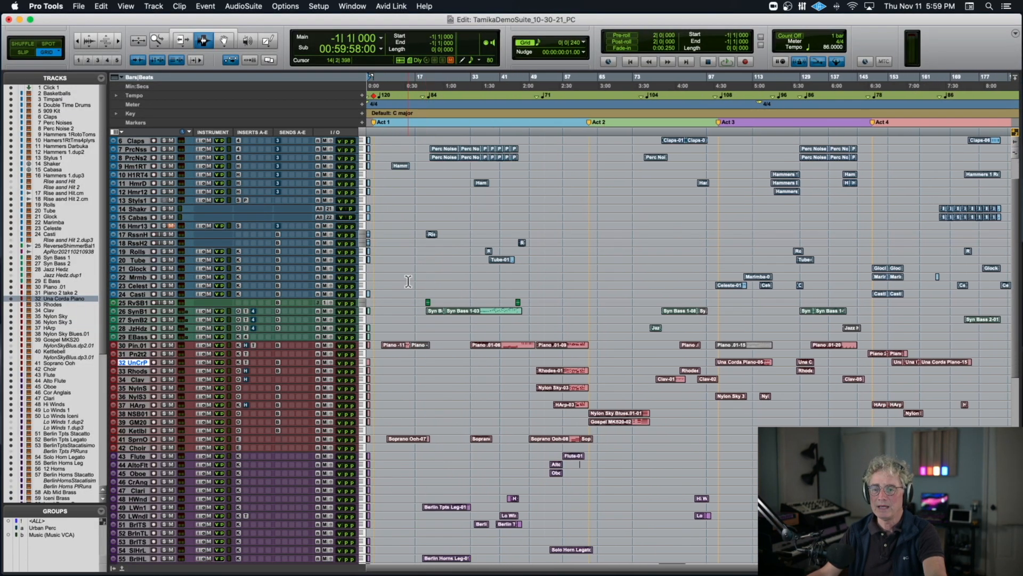
pyautogui.scroll(-12, 297, 278)
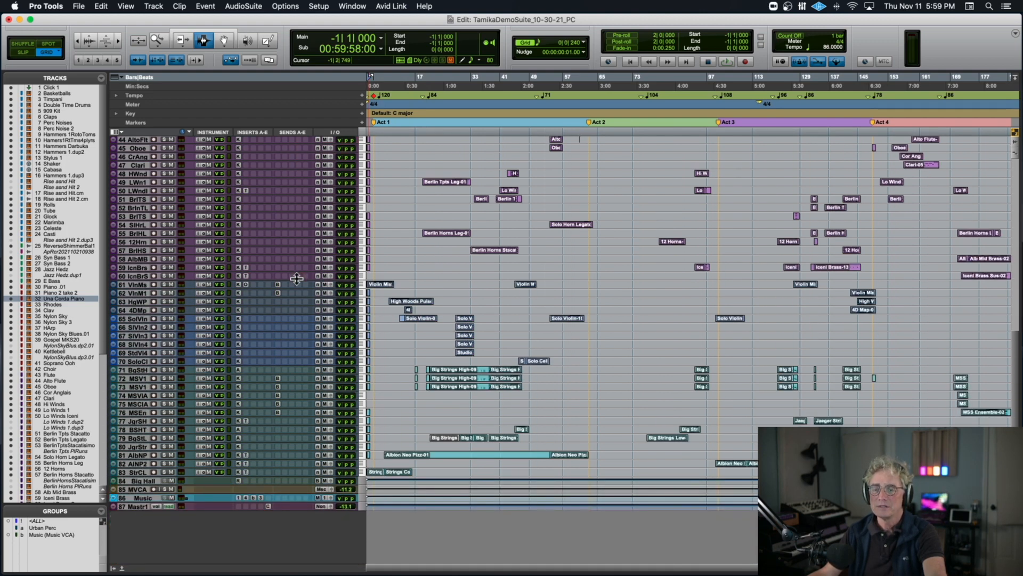
pyautogui.scroll(10, 297, 278)
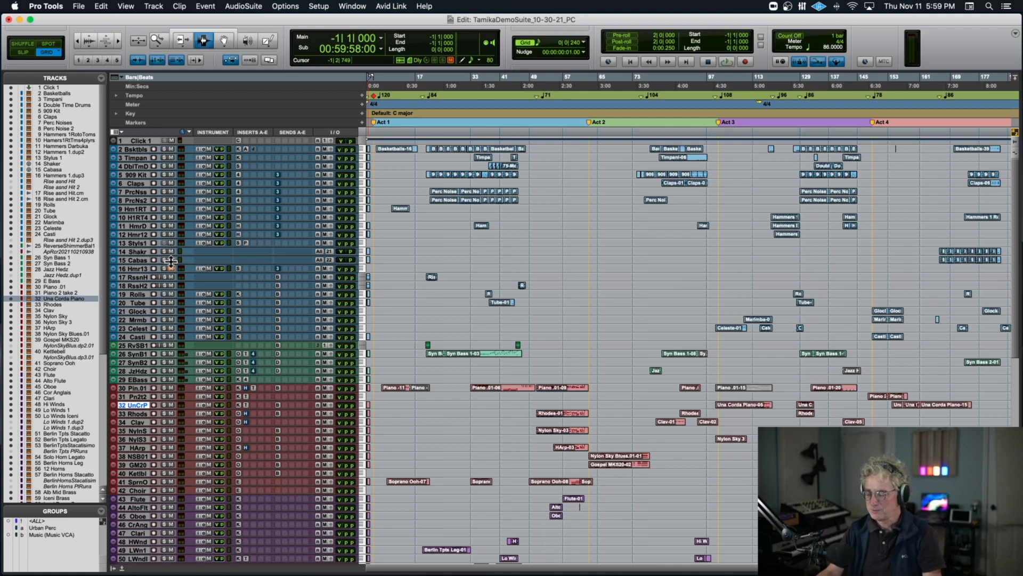
# Enlarge all track heights and examine the instrument, insert, send and output settings from the percussion tracks down to the synth basses.
pyautogui.hotkey('ctrl', 'alt', 'Up')
pyautogui.hotkey('ctrl', 'alt', 'Up')
pyautogui.hotkey('ctrl', 'alt', 'Up')
pyautogui.hotkey('ctrl', 'alt', 'Up')
pyautogui.scroll(-10, 187, 253)
pyautogui.scroll(2, 185, 249)
pyautogui.scroll(-4, 165, 250)
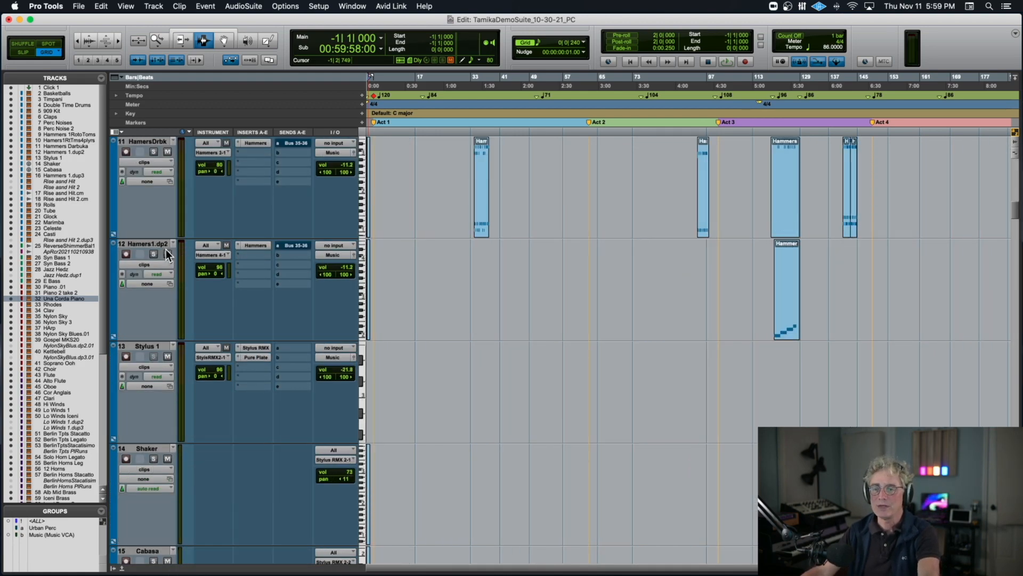
pyautogui.scroll(-2, 165, 249)
pyautogui.scroll(-14, 166, 250)
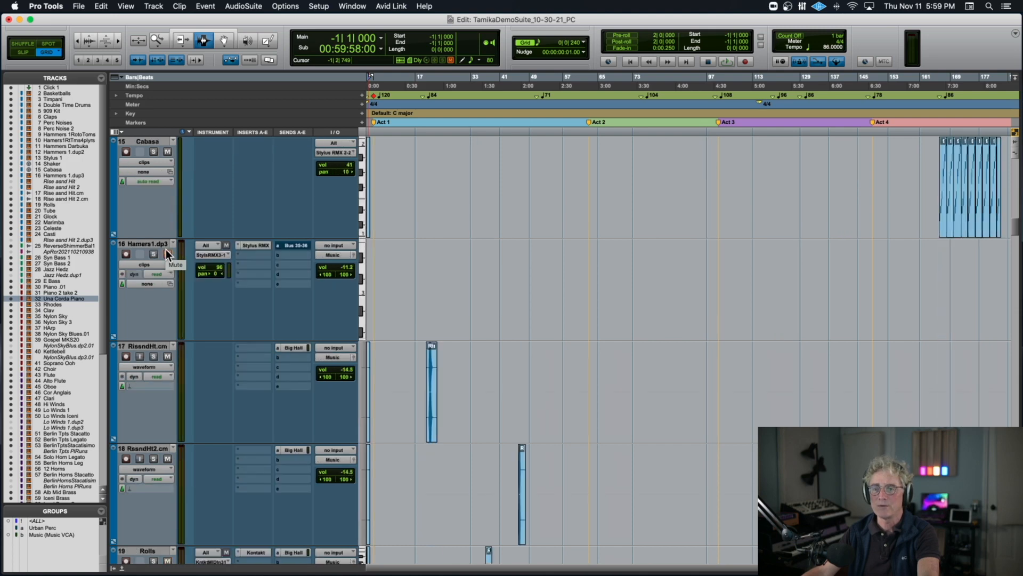
pyautogui.scroll(-4, 165, 249)
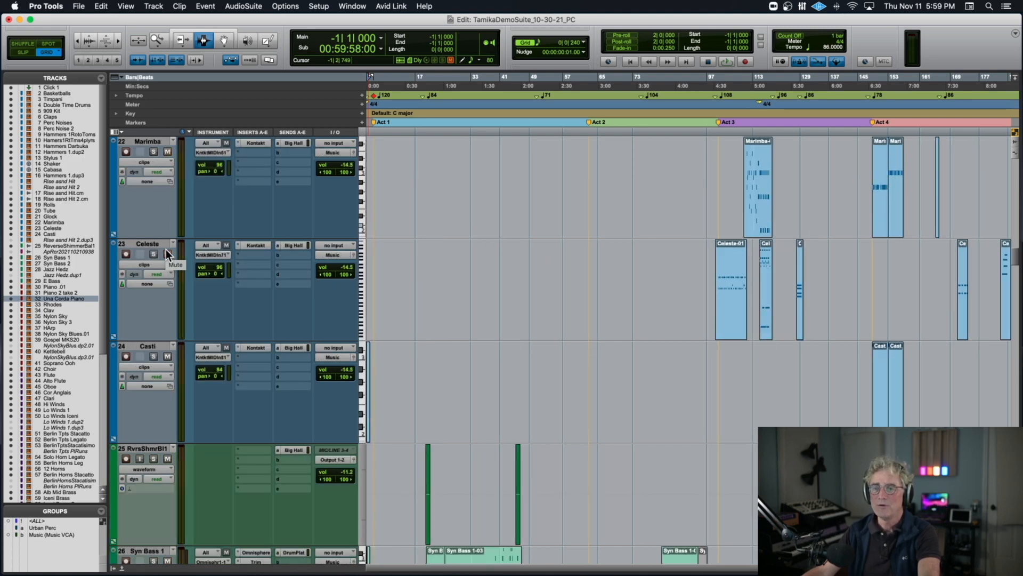
pyautogui.scroll(-8, 166, 250)
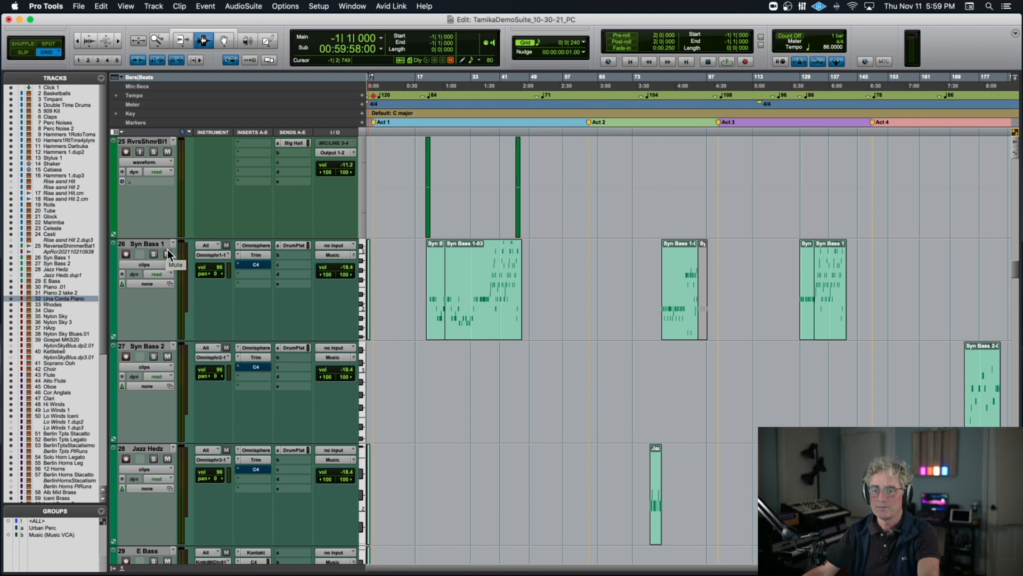
# Examine the string tracks and the settings of Big Hall, Music VCA, Music and Master 1.
pyautogui.scroll(-16, 167, 249)
pyautogui.scroll(-18, 167, 250)
pyautogui.scroll(-20, 167, 249)
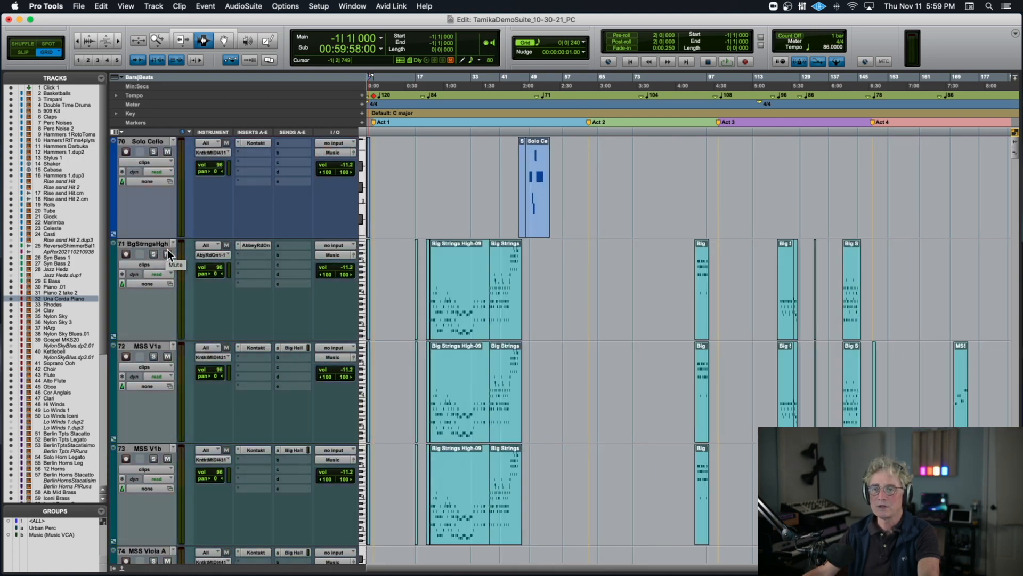
pyautogui.scroll(-20, 167, 249)
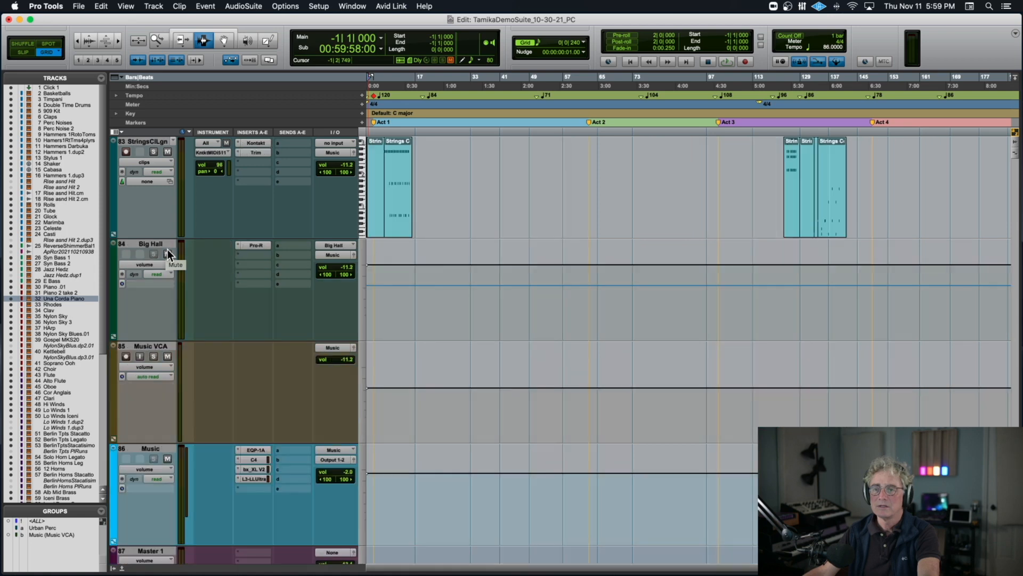
pyautogui.scroll(-3, 168, 249)
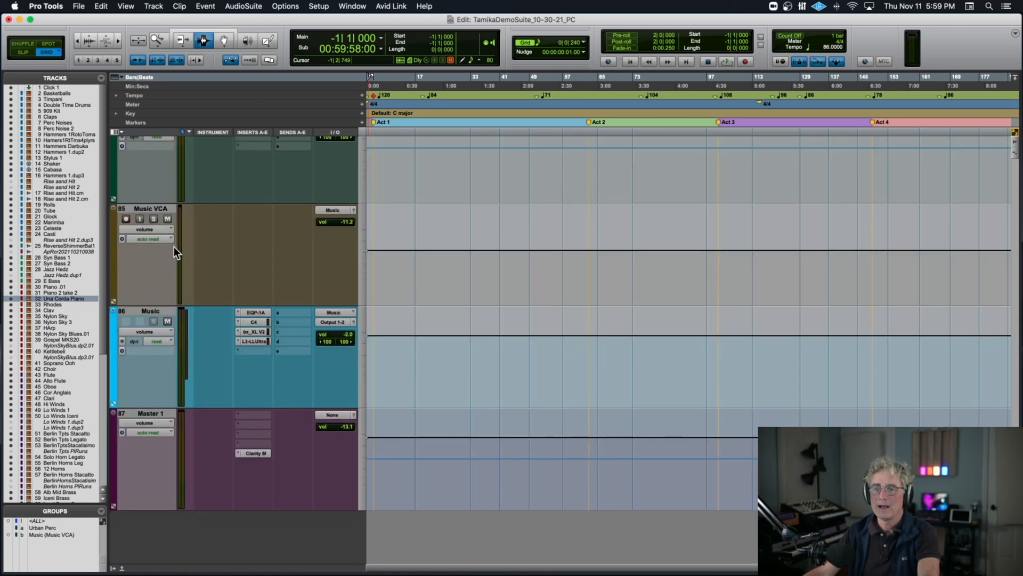
pyautogui.scroll(3, 173, 247)
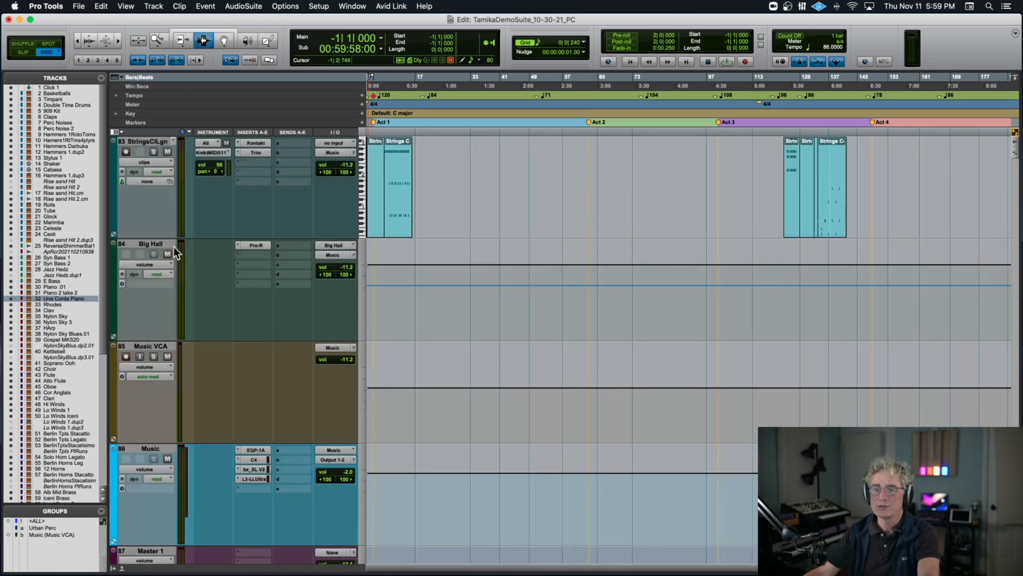
pyautogui.scroll(-3, 174, 247)
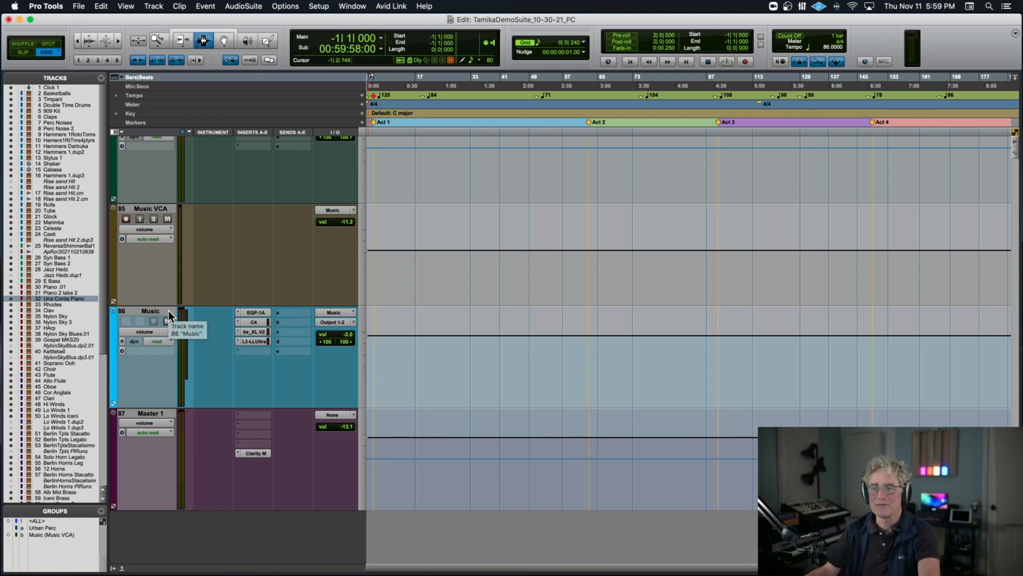
# Shrink all tracks back to the compact height used for the session overview.
pyautogui.scroll(20, 471, 197)
pyautogui.scroll(3, 470, 197)
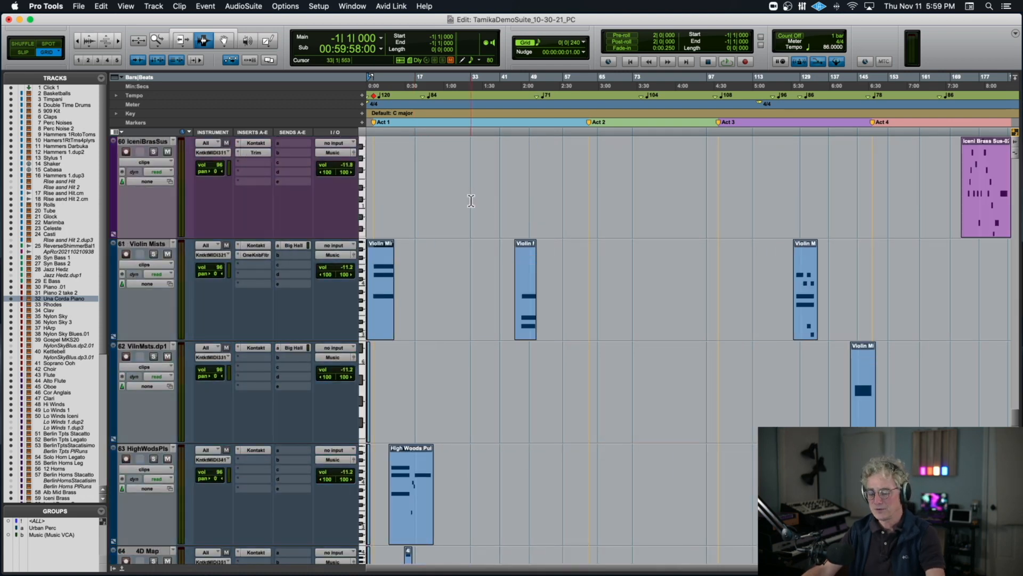
pyautogui.hotkey('ctrl', 'alt', 'Down')
pyautogui.hotkey('ctrl', 'alt', 'Down')
pyautogui.hotkey('ctrl', 'alt', 'Down')
pyautogui.hotkey('ctrl', 'alt', 'Down')
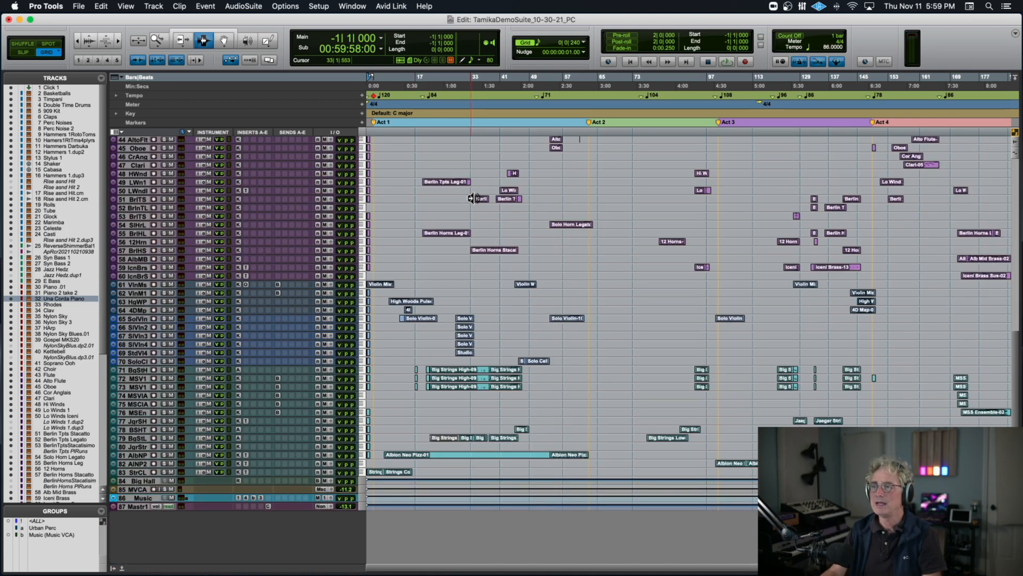
# Play the session from just before the Act 1 marker and follow the playback at closer timeline magnification.
pyautogui.click(373, 114)
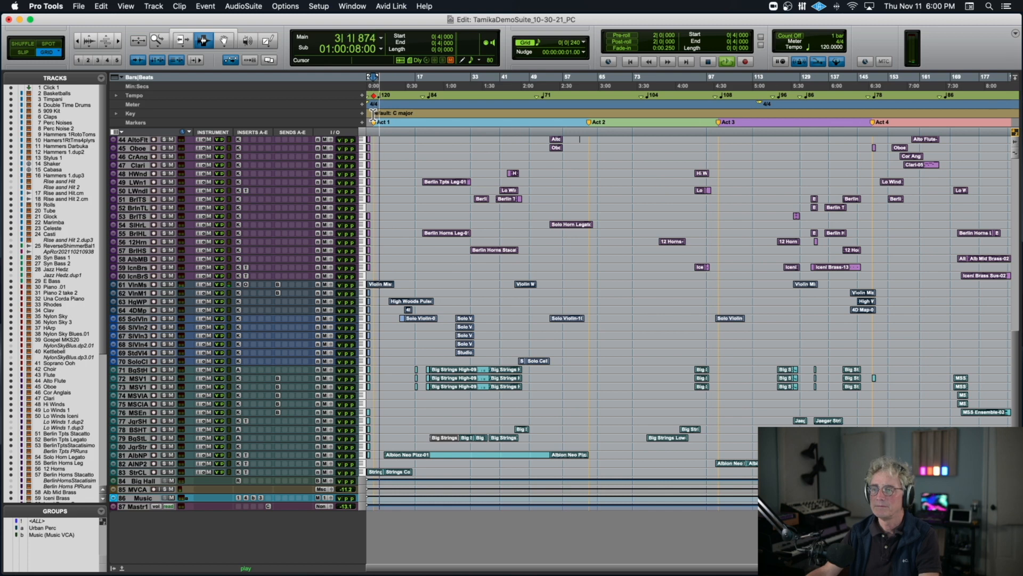
pyautogui.press('super+bracketright')
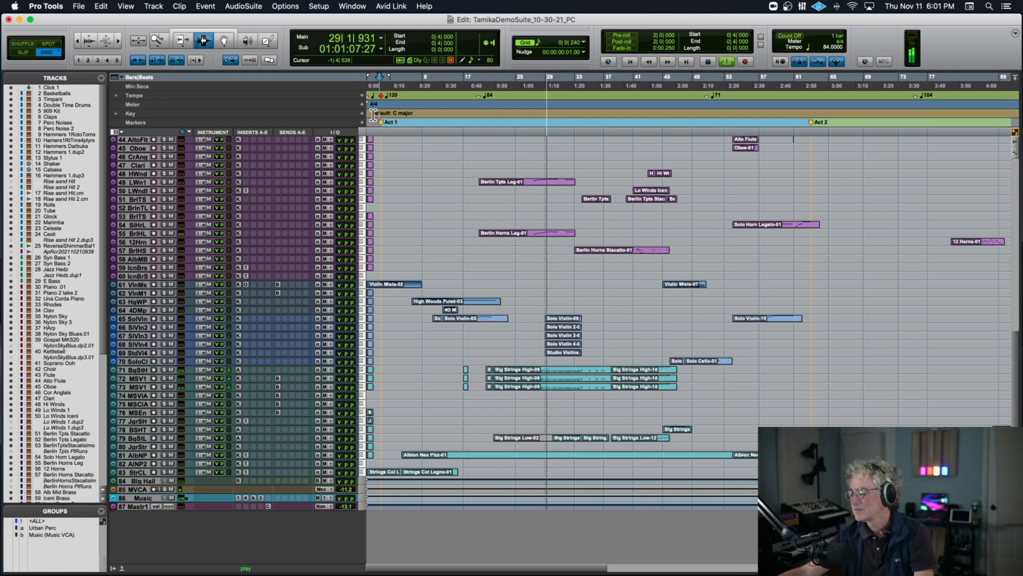
pyautogui.press('r')
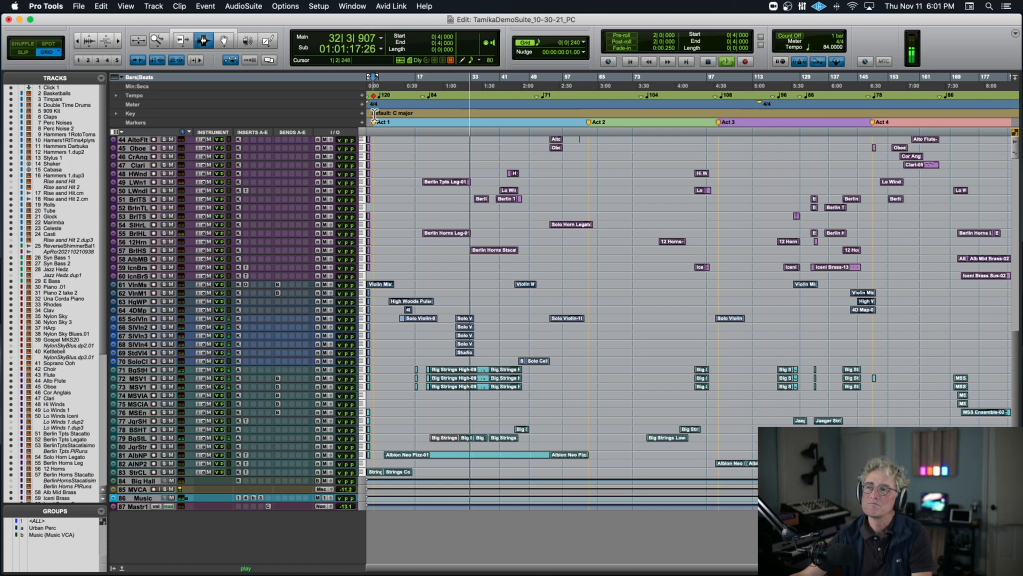
pyautogui.press('t')
pyautogui.press('t')
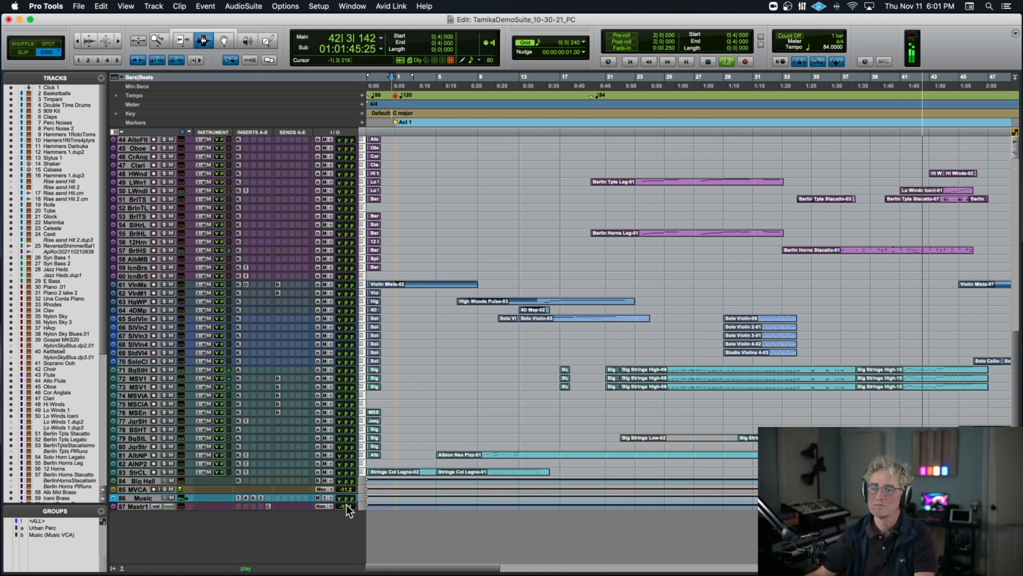
# Lower the Music VCA volume to -13.1 and the Master 1 volume to -15.0, and stop playback.
pyautogui.moveTo(341, 496); pyautogui.dragTo(346, 494)
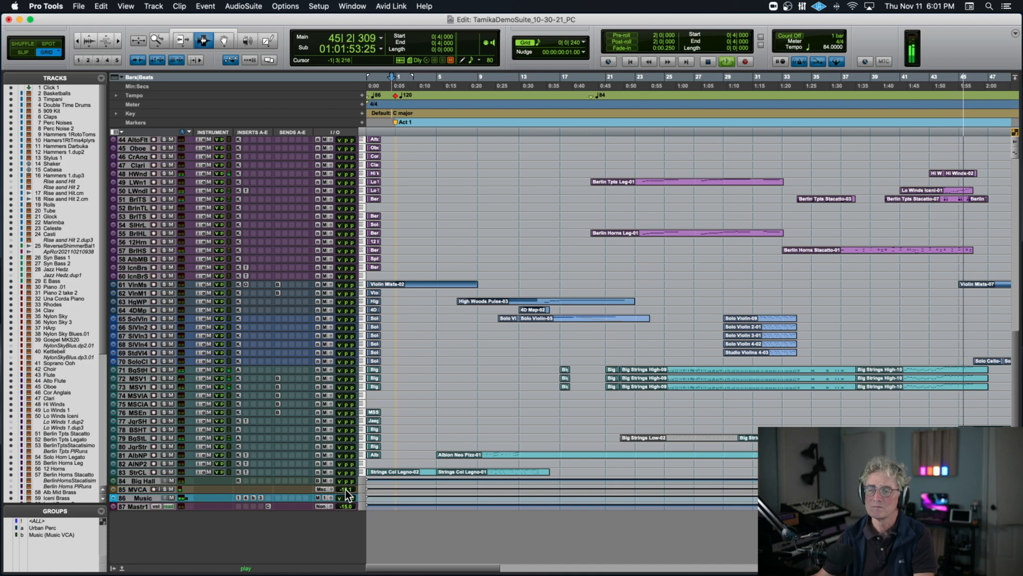
pyautogui.press('super+bracketleft')
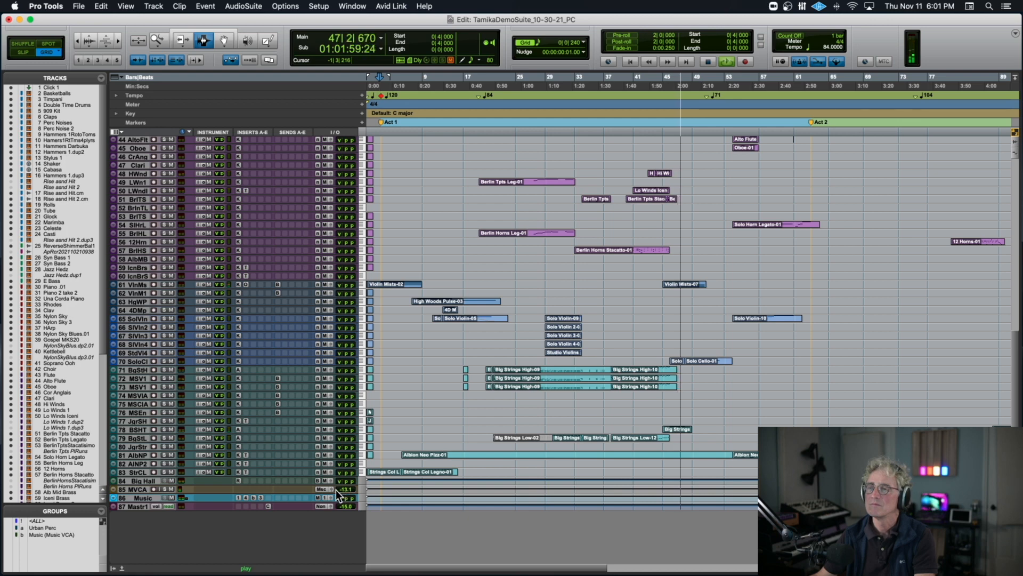
pyautogui.press('space')
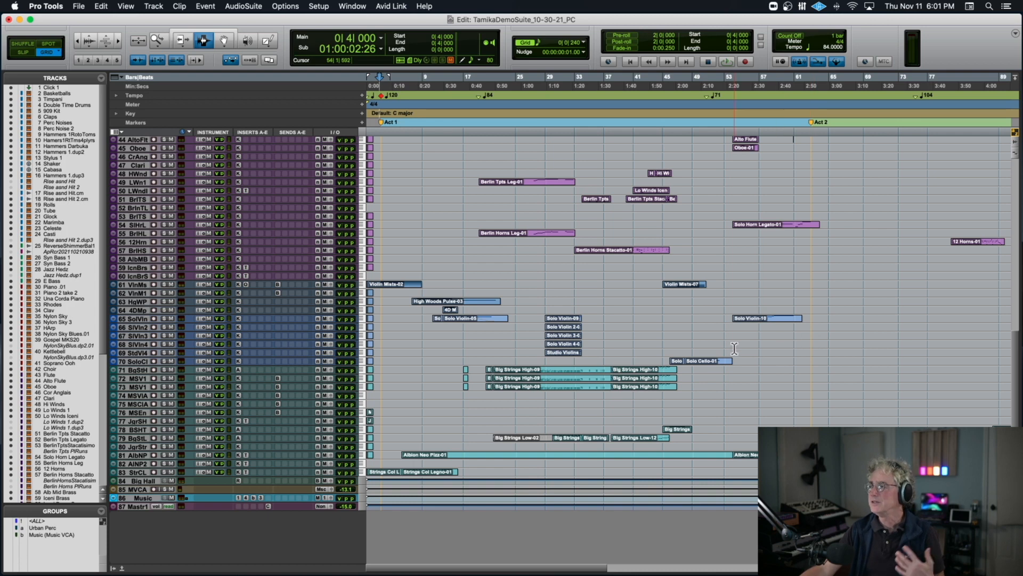
# Audition passages across Acts 1 to 3 by playing from bars 57, 69, 85 and 104, and stop playback.
pyautogui.hscroll(5, 734, 348)
pyautogui.scroll(5, 734, 348)
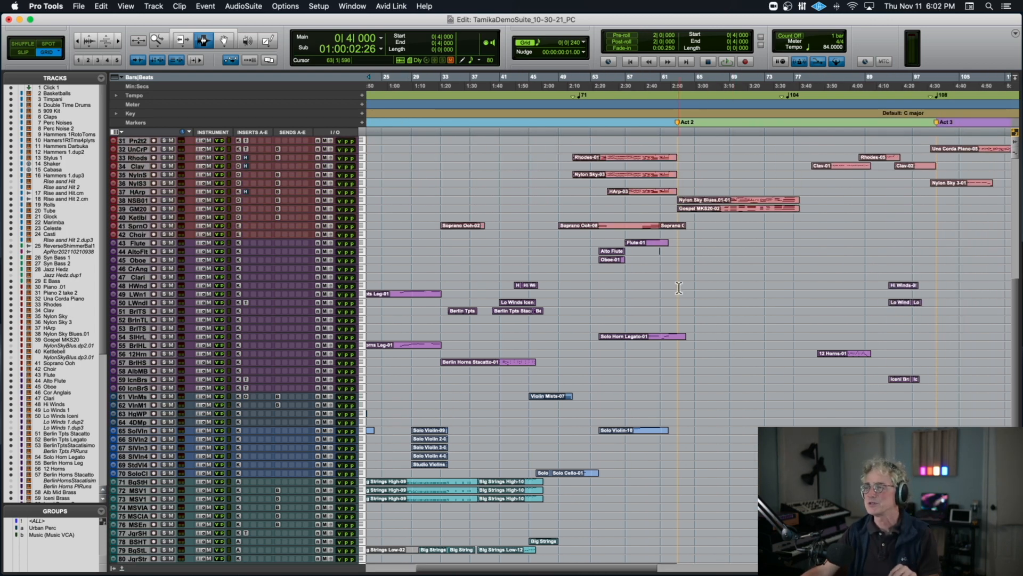
pyautogui.scroll(-1, 676, 285)
pyautogui.hscroll(1, 676, 286)
pyautogui.click(601, 177)
pyautogui.press('space')
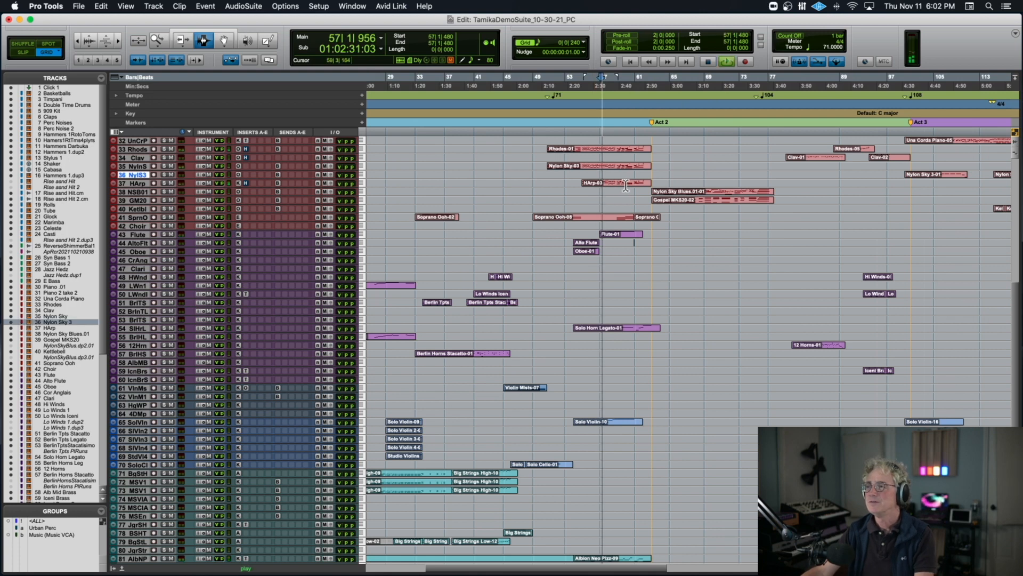
pyautogui.click(704, 194)
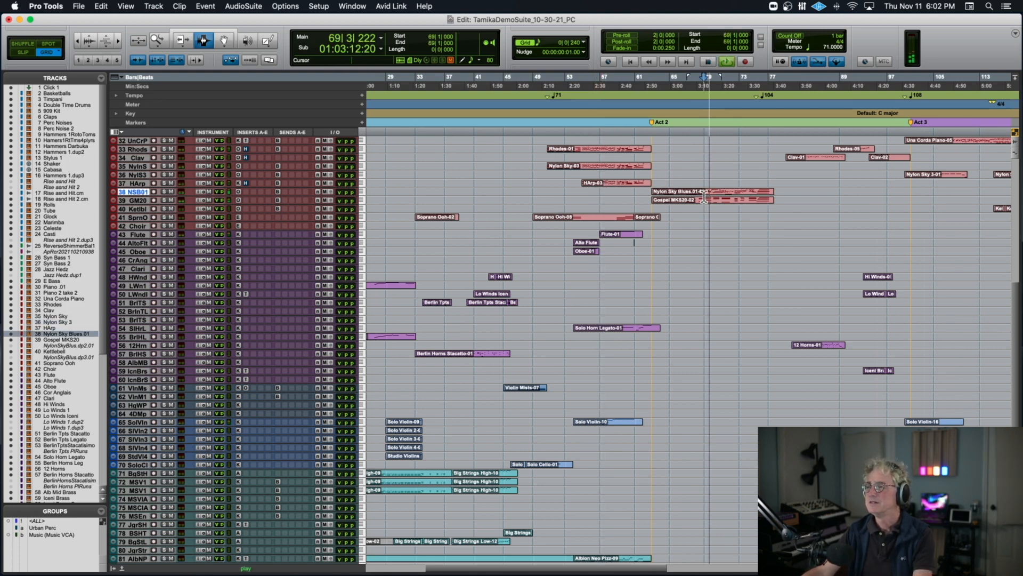
pyautogui.click(817, 174)
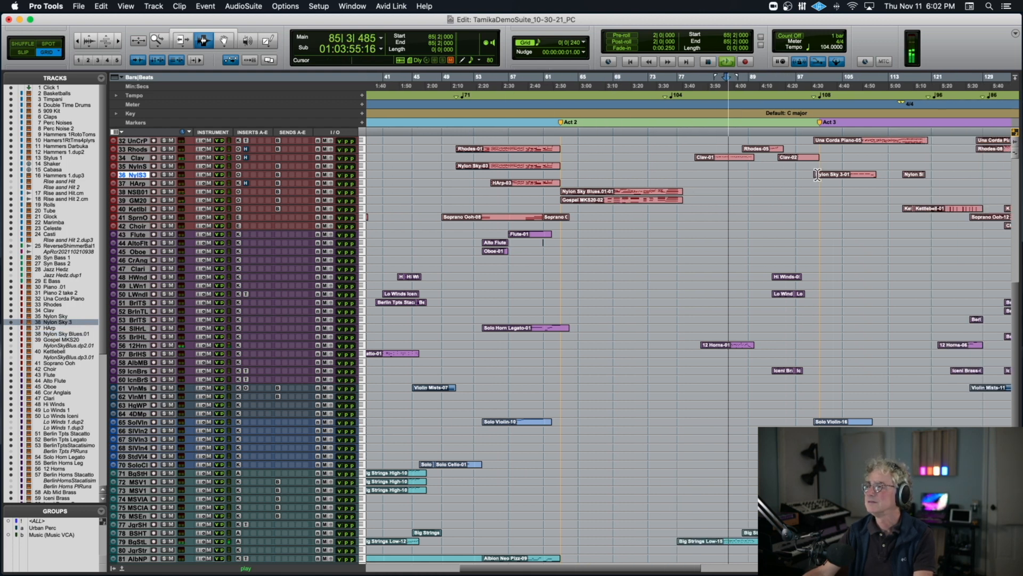
pyautogui.click(837, 166)
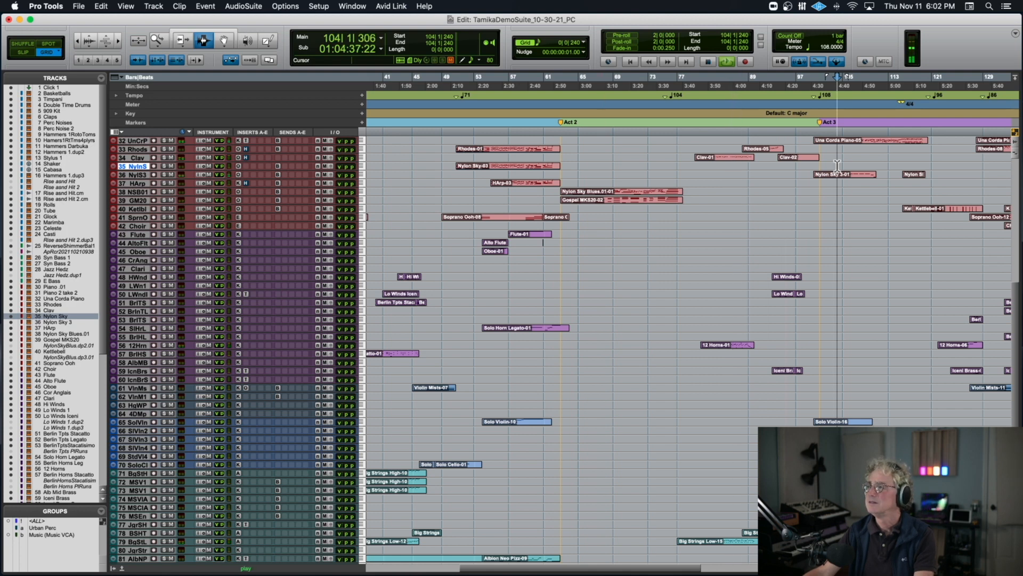
pyautogui.press('space')
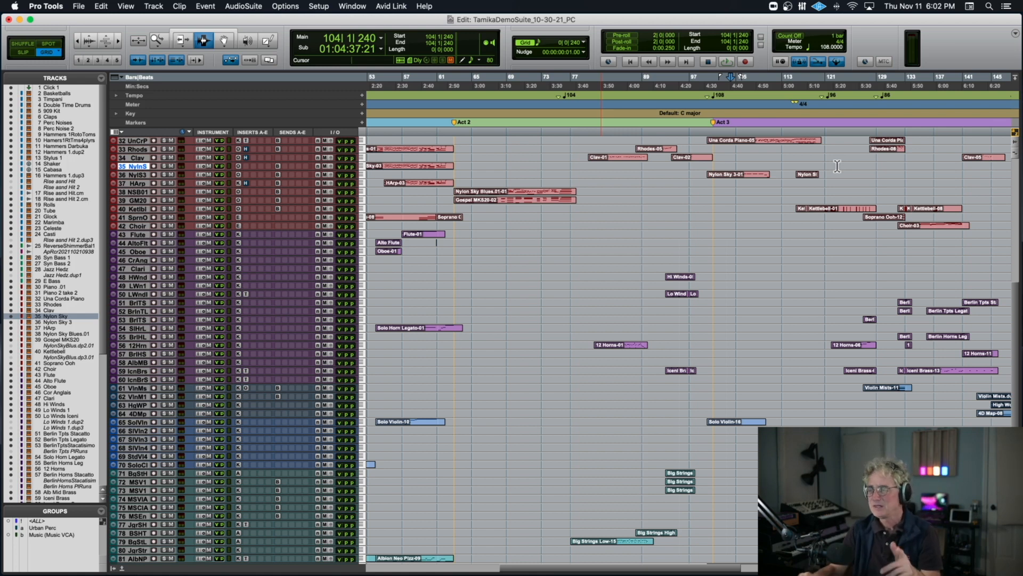
pyautogui.hscroll(-3, 837, 167)
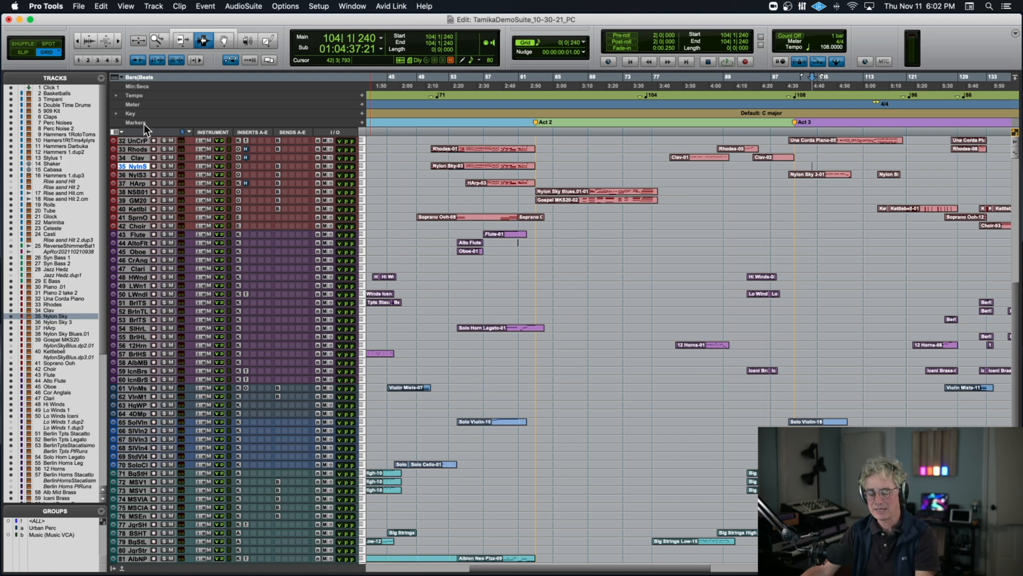
# Close the current session and open the recent session TamikaDemoSuiteTemplateExtraction_10-30-21_PC.
pyautogui.press('super+shift+w')
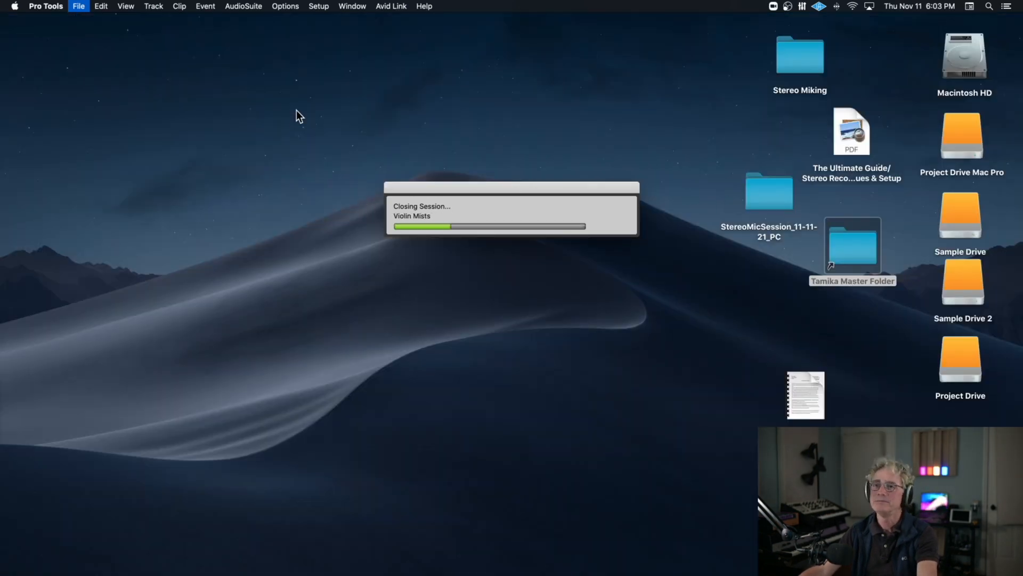
pyautogui.click(81, 7)
pyautogui.moveTo(91, 50)
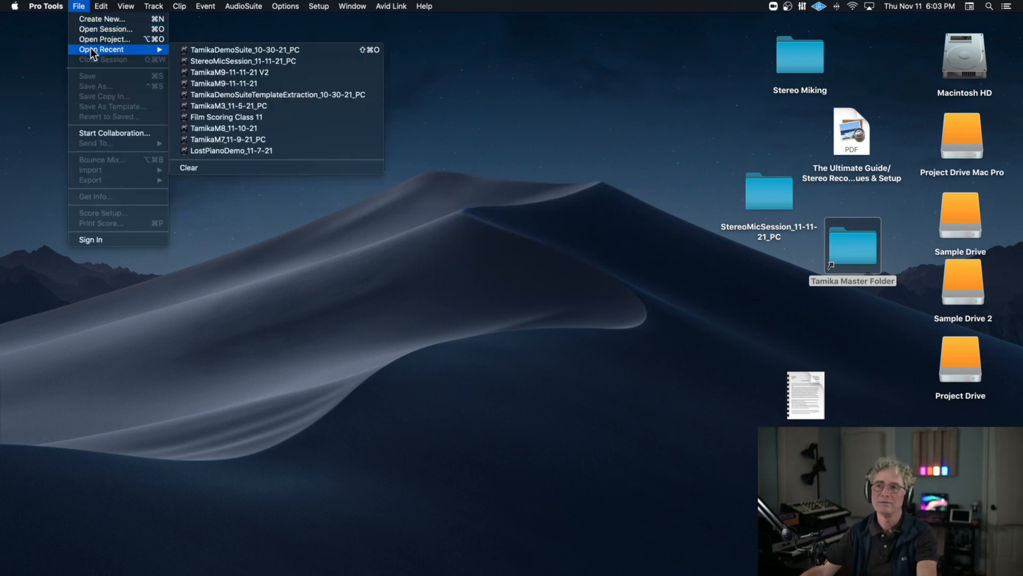
pyautogui.click(284, 94)
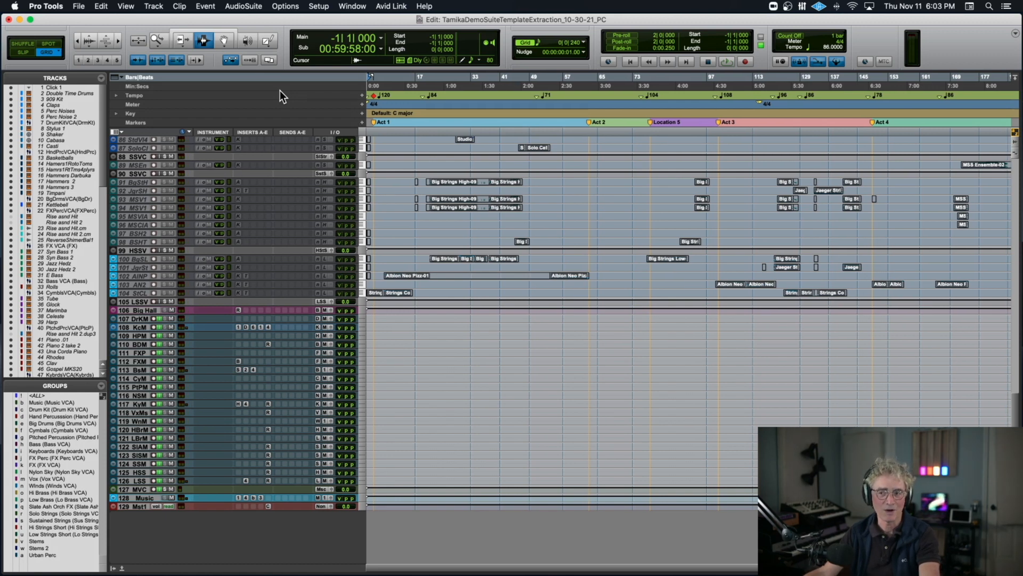
# Select the inactive Double Time Drums track near the beginning of the track list.
pyautogui.scroll(15, 346, 183)
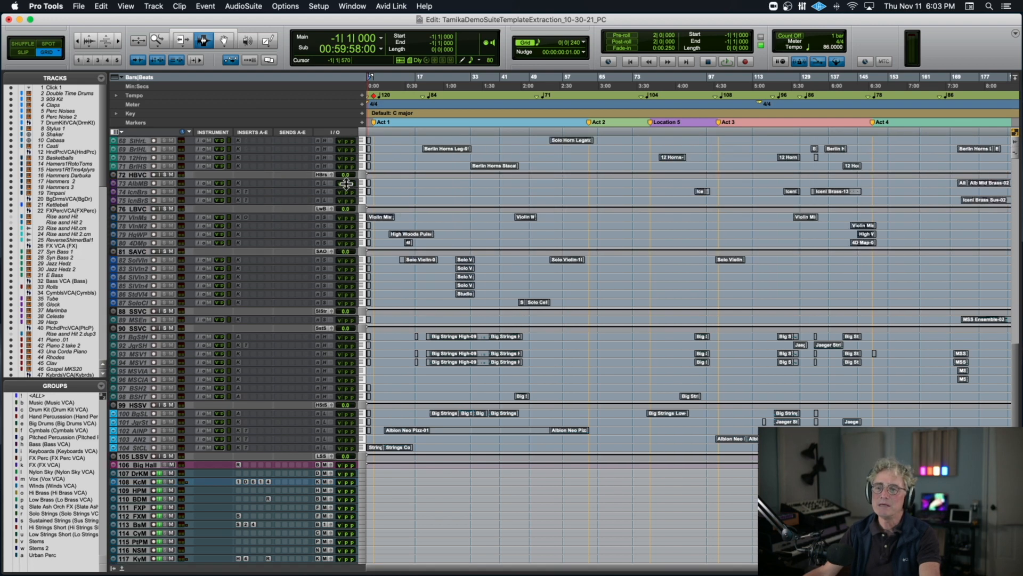
pyautogui.scroll(12, 346, 183)
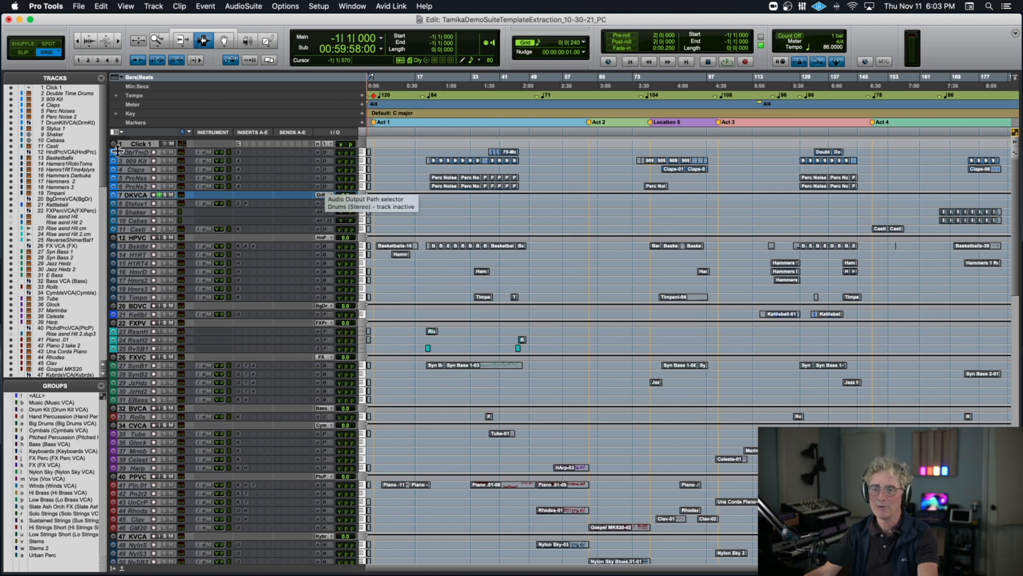
pyautogui.click(137, 151)
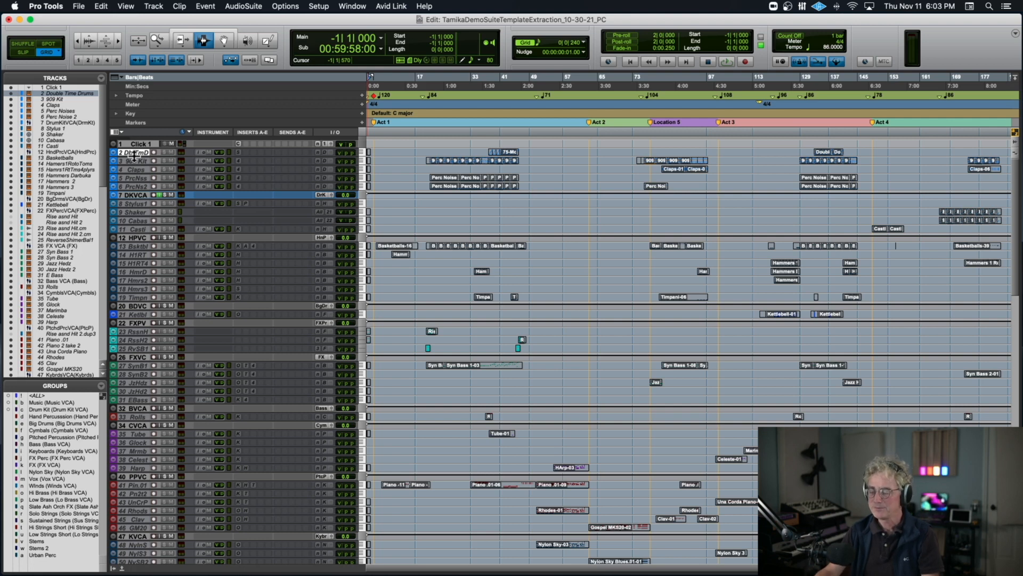
# Enlarge the height of all tracks so their controls and clips can be read.
pyautogui.hotkey('ctrl', 'alt', 'Up')
pyautogui.hotkey('ctrl', 'alt', 'Up')
pyautogui.hotkey('ctrl', 'alt', 'Up')
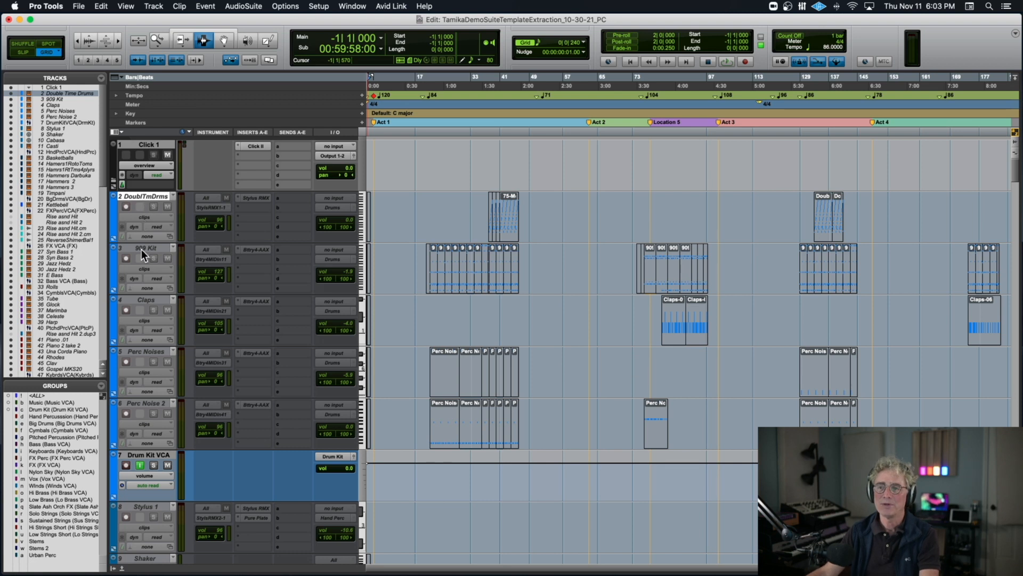
pyautogui.hscroll(2, 446, 255)
pyautogui.hscroll(-2, 446, 255)
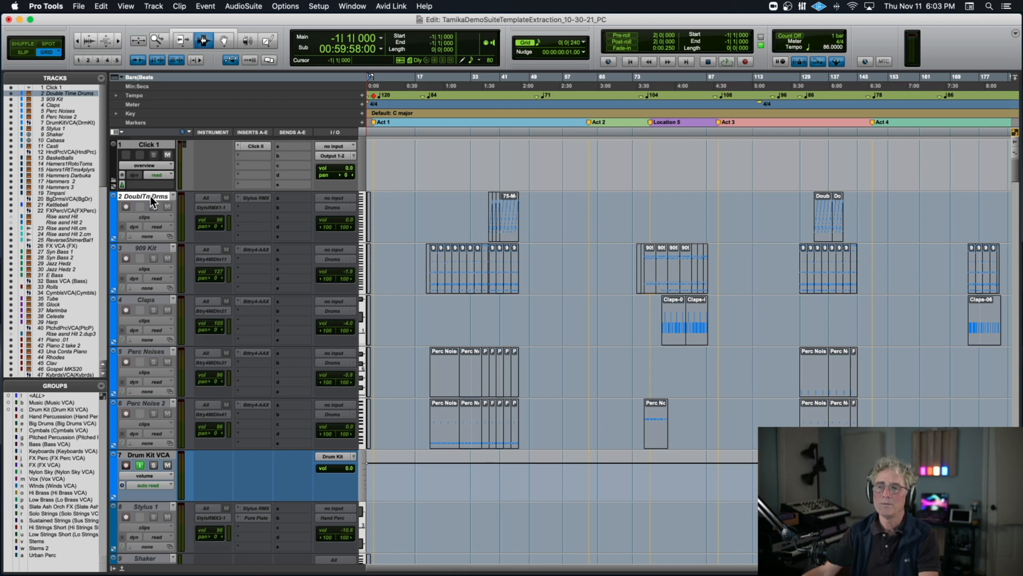
# Make the five tracks from Double Time Drums through Perc Noise 2 active, and return them to inactive.
pyautogui.keyDown('shift'); pyautogui.click(138, 403); pyautogui.keyUp('shift')
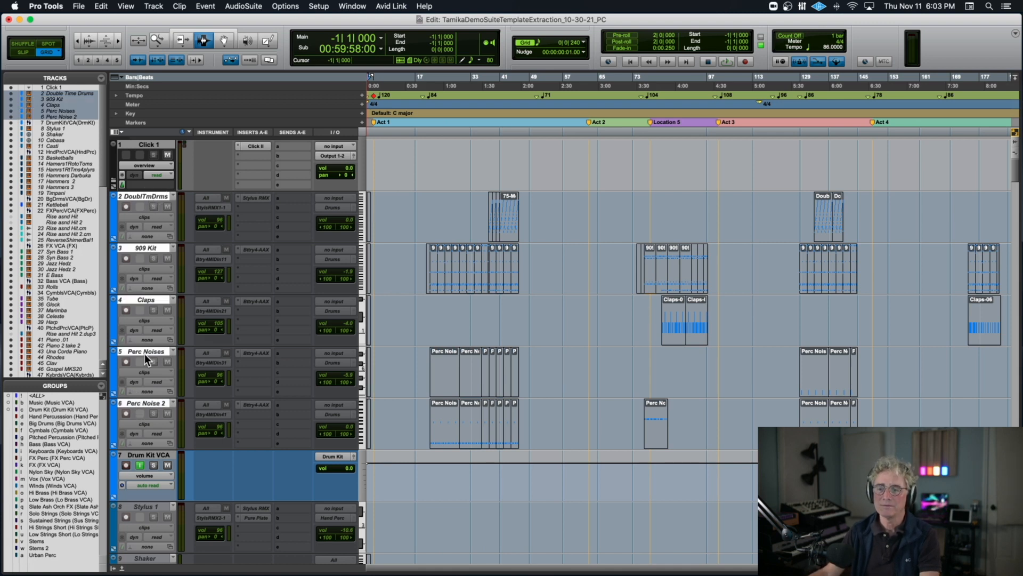
pyautogui.rightClick(154, 198)
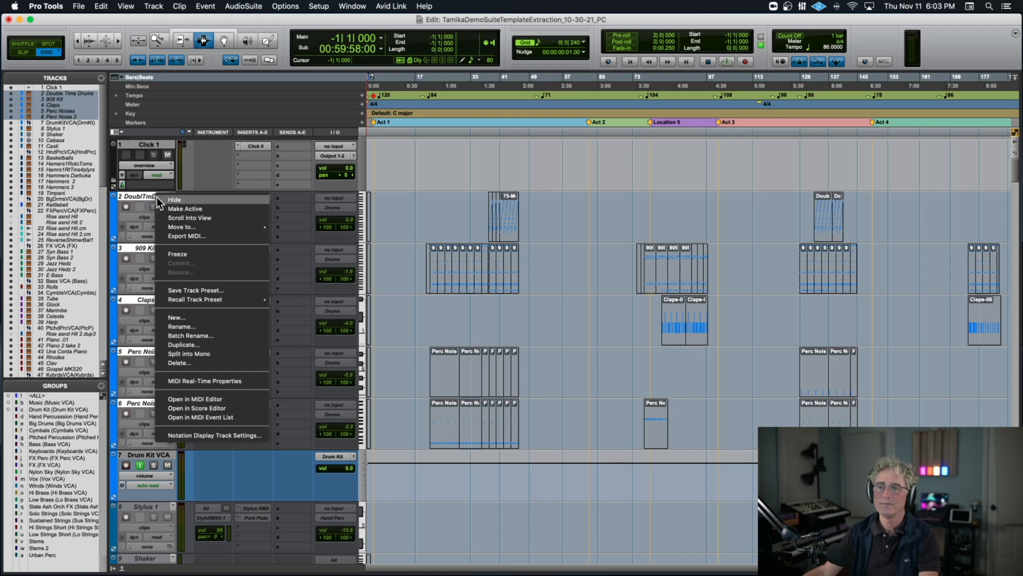
pyautogui.click(121, 224)
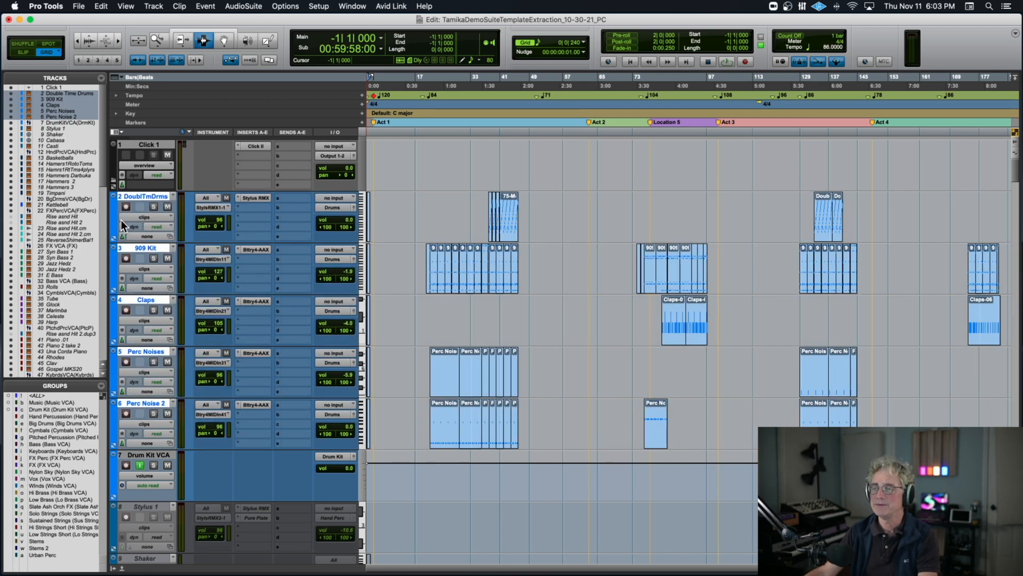
pyautogui.rightClick(148, 199)
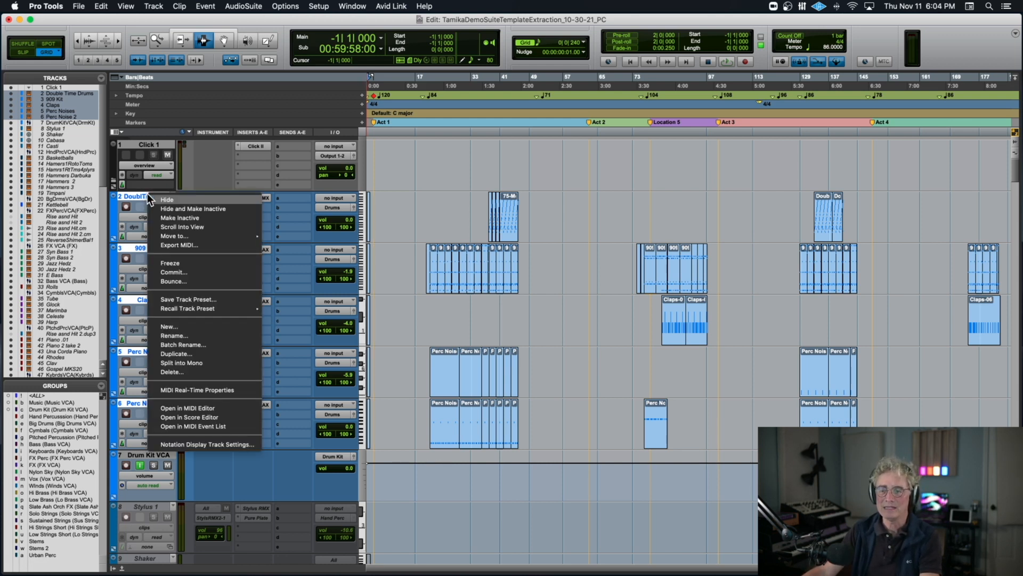
pyautogui.click(188, 217)
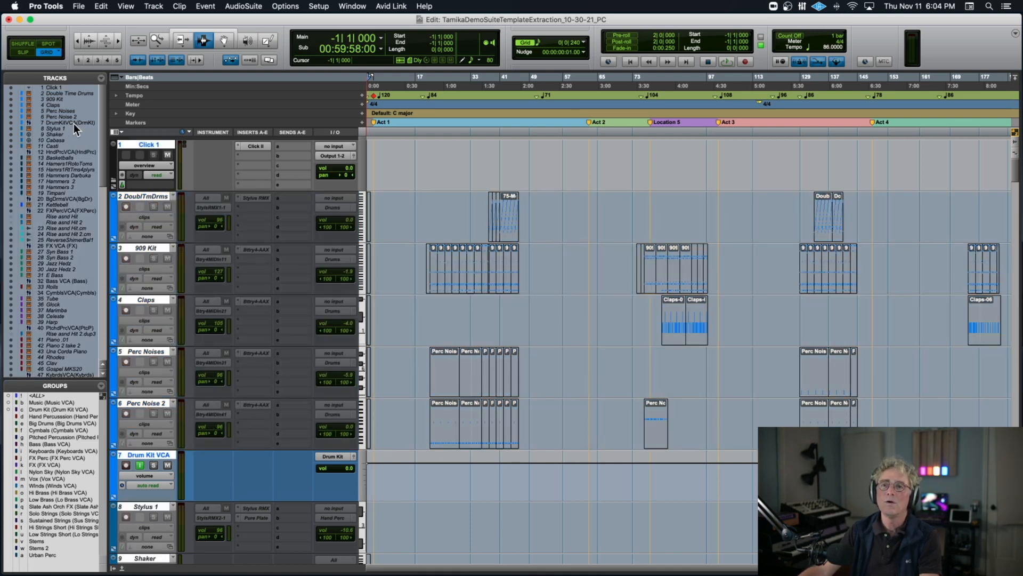
# Select only the inactive Stylus 1 track and bring it into view.
pyautogui.click(60, 129)
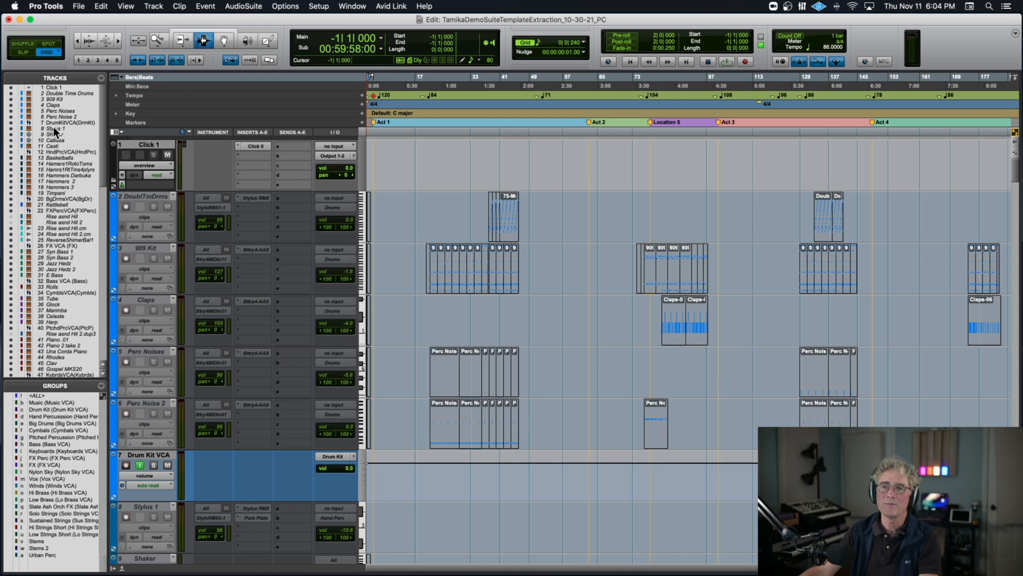
pyautogui.click(53, 129)
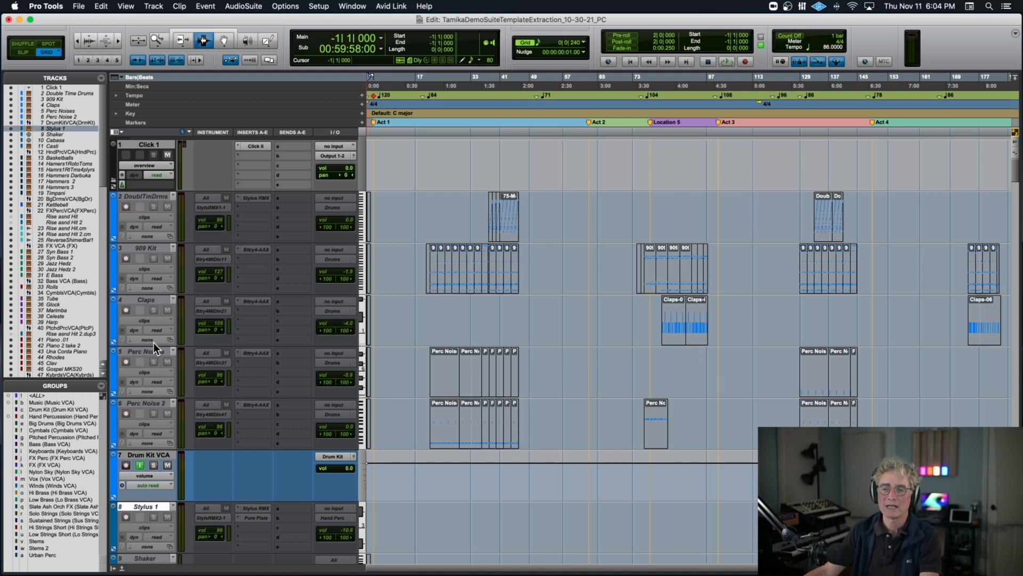
pyautogui.scroll(-5, 155, 343)
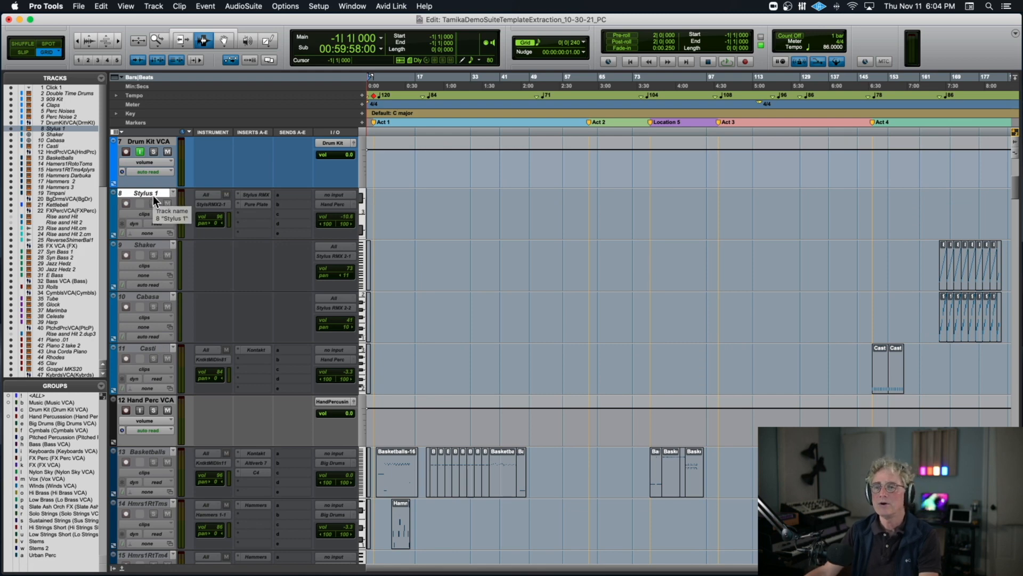
# Reduce the height of all tracks and widen the track list to show full track names.
pyautogui.hotkey('ctrl', 'alt', 'Down')
pyautogui.hotkey('ctrl', 'alt', 'Down')
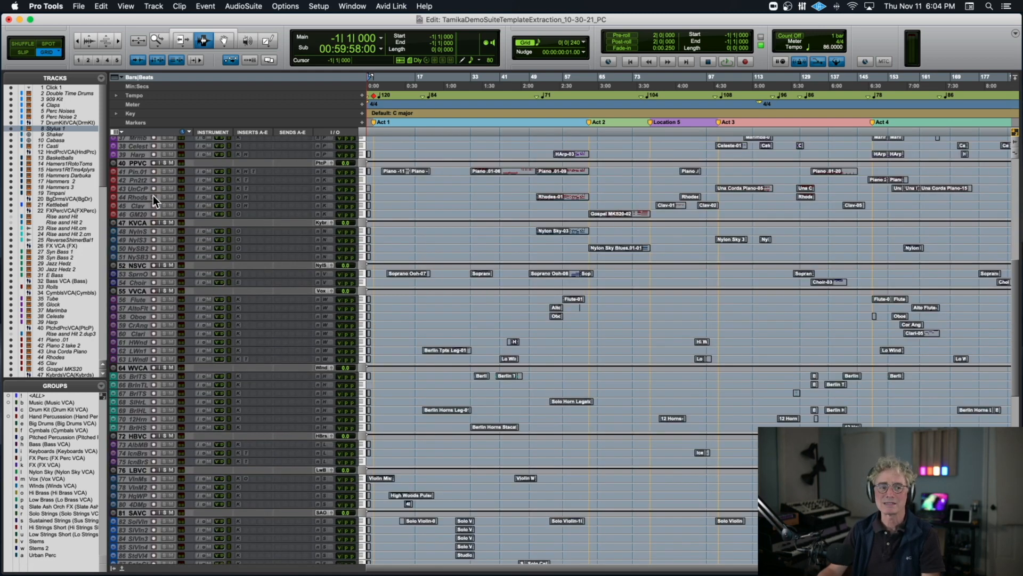
pyautogui.moveTo(107, 202); pyautogui.dragTo(153, 203)
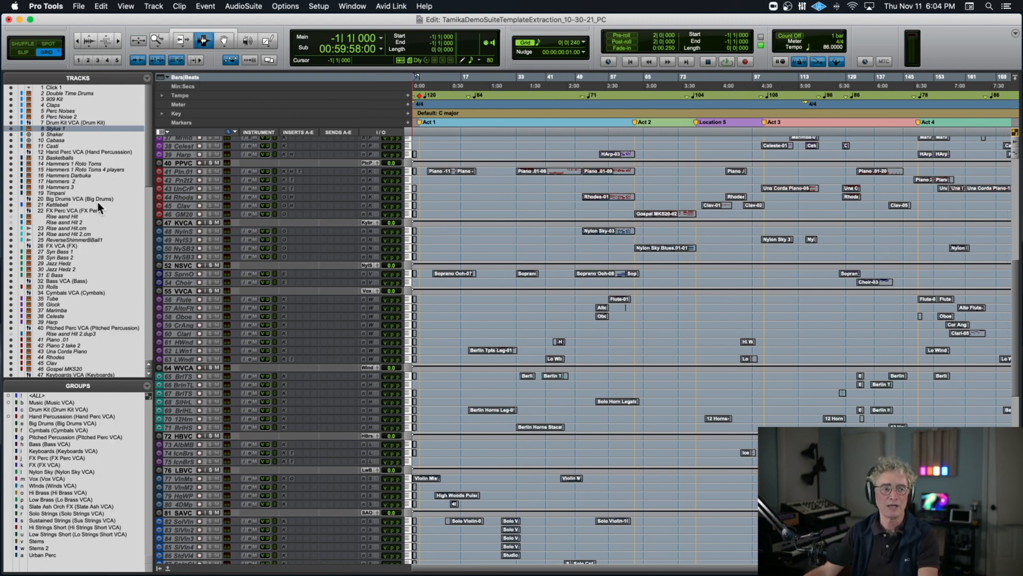
# Find the Big Strings Low track near the end of the track list, make it active, and return it to inactive.
pyautogui.scroll(-1, 105, 155)
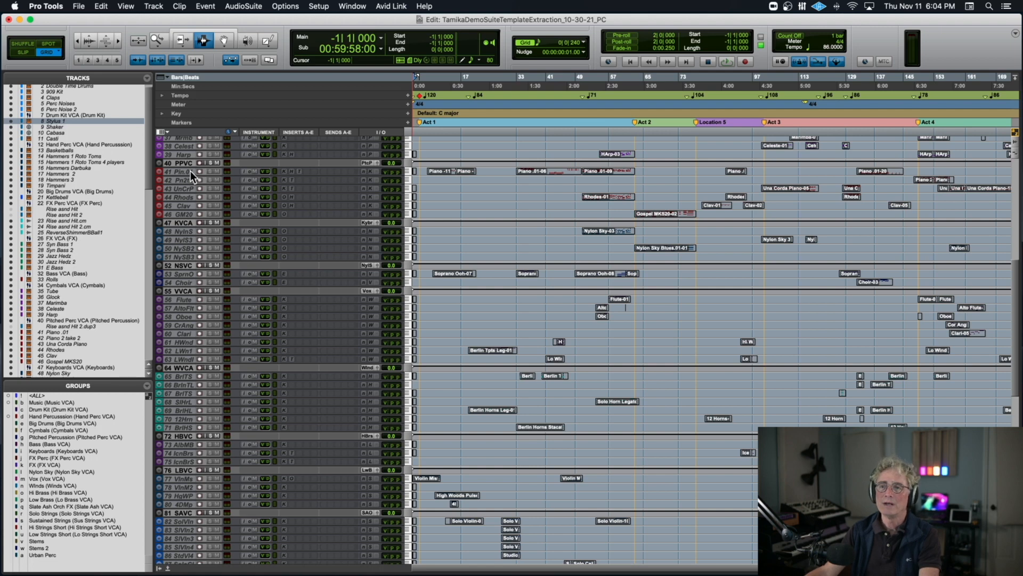
pyautogui.scroll(-10, 221, 214)
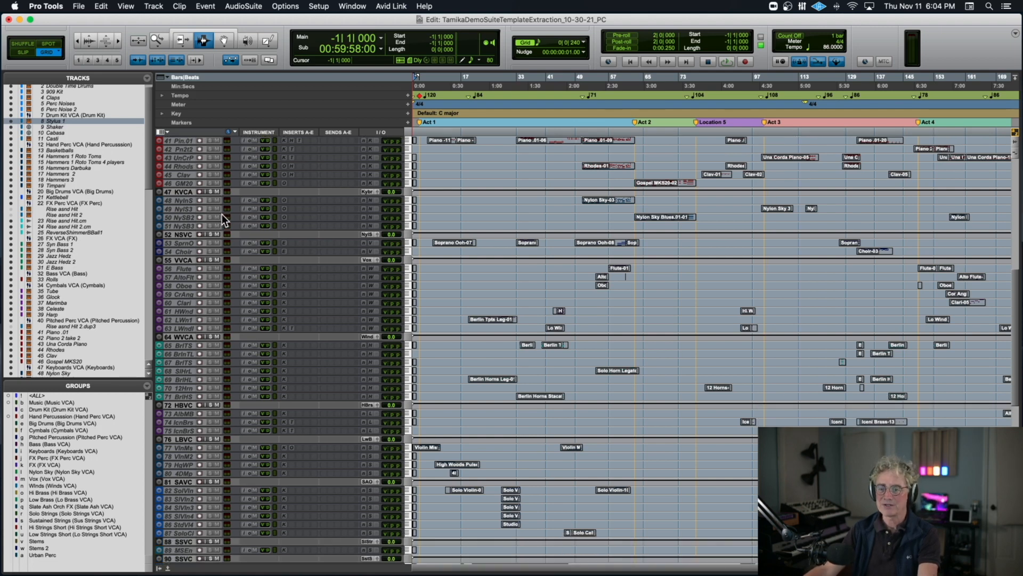
pyautogui.scroll(-3, 222, 214)
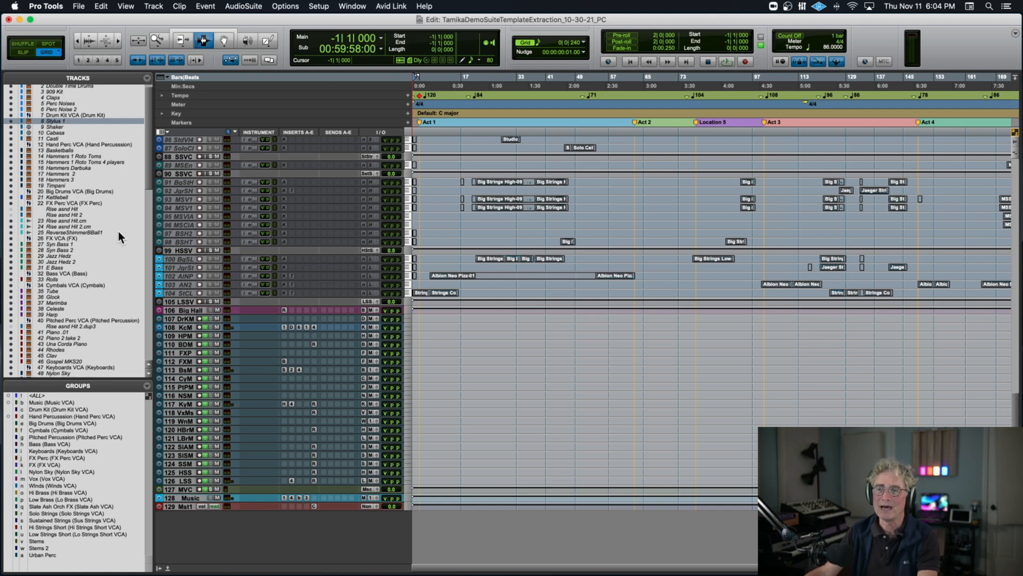
pyautogui.scroll(-20, 85, 256)
pyautogui.scroll(-3, 85, 256)
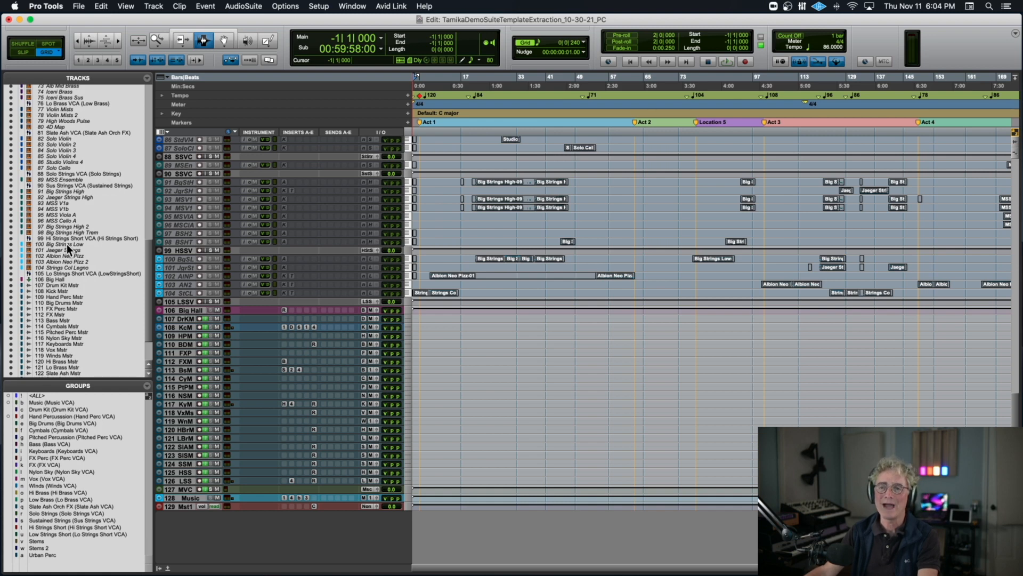
pyautogui.click(66, 244)
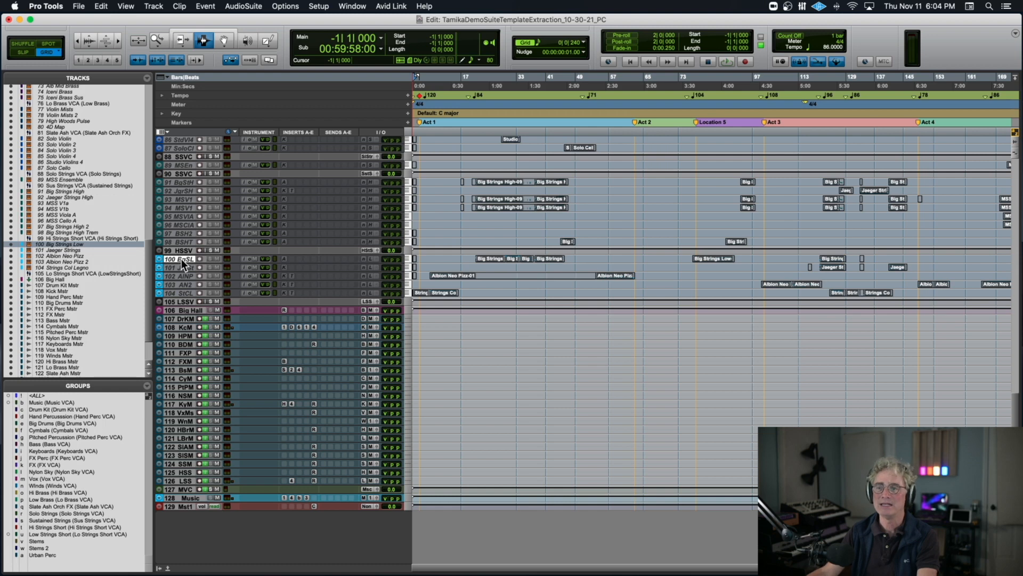
pyautogui.rightClick(70, 244)
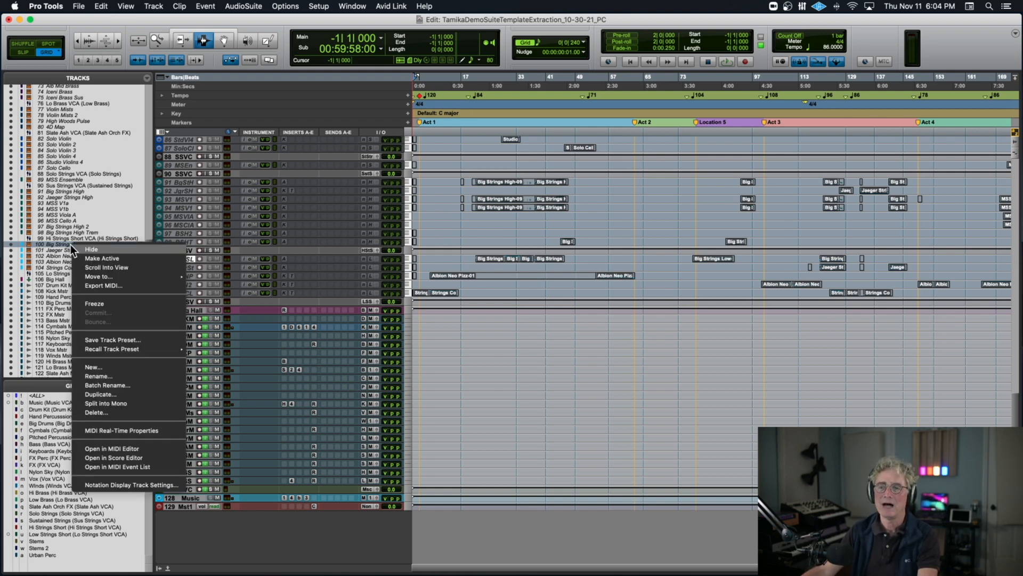
pyautogui.click(124, 258)
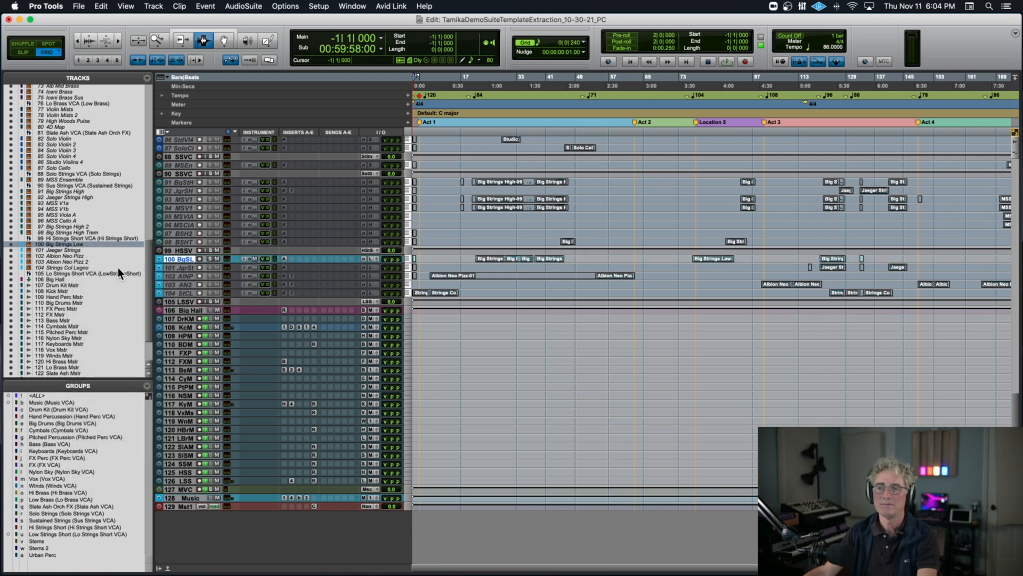
pyautogui.rightClick(66, 242)
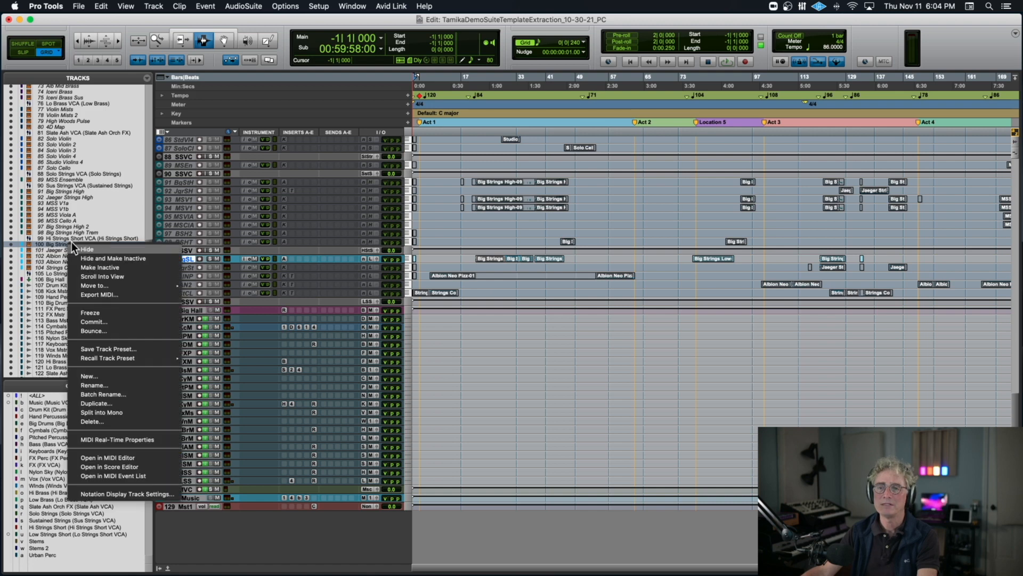
pyautogui.click(97, 268)
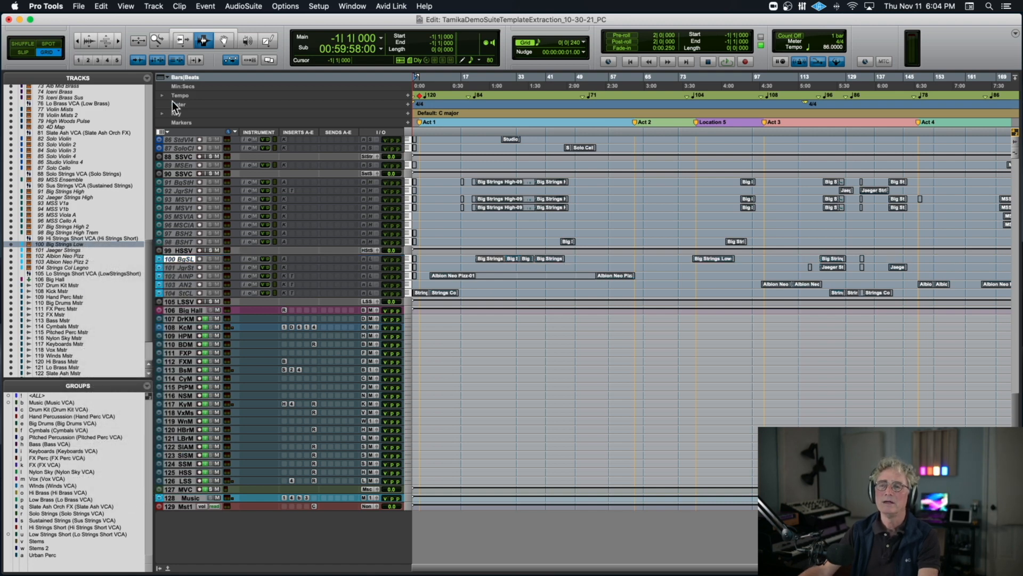
# Move the Edit window aside on the desktop and enlarge the height of the Big Strings Low track.
pyautogui.click(186, 258)
pyautogui.moveTo(238, 20); pyautogui.dragTo(420, 22)
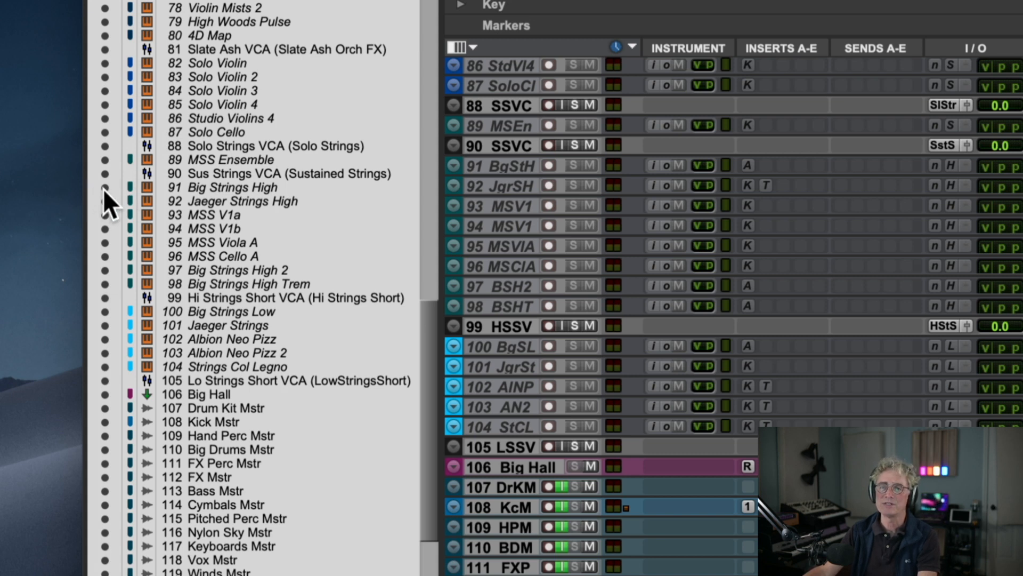
pyautogui.click(504, 346)
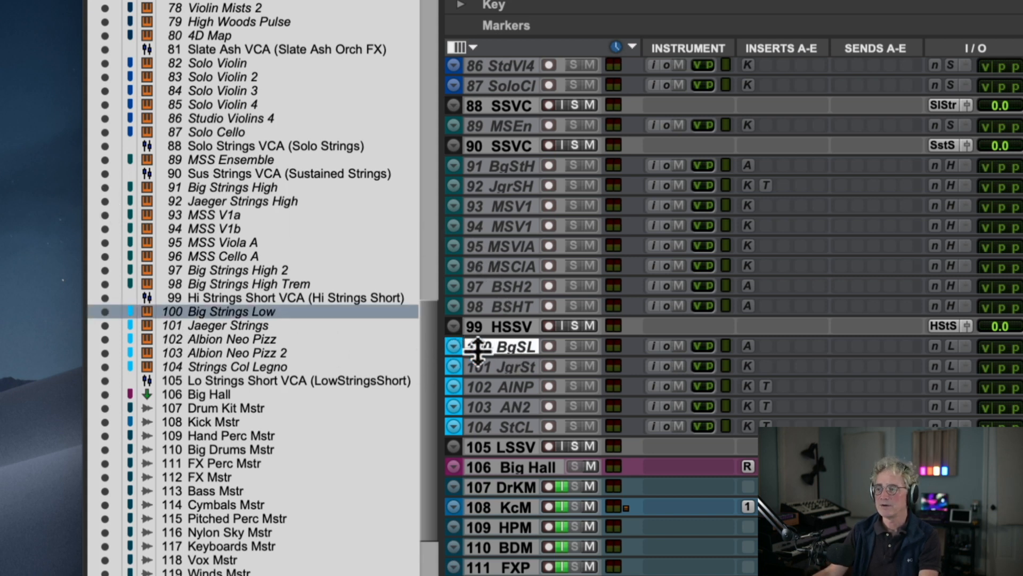
pyautogui.moveTo(479, 351); pyautogui.dragTo(463, 451)
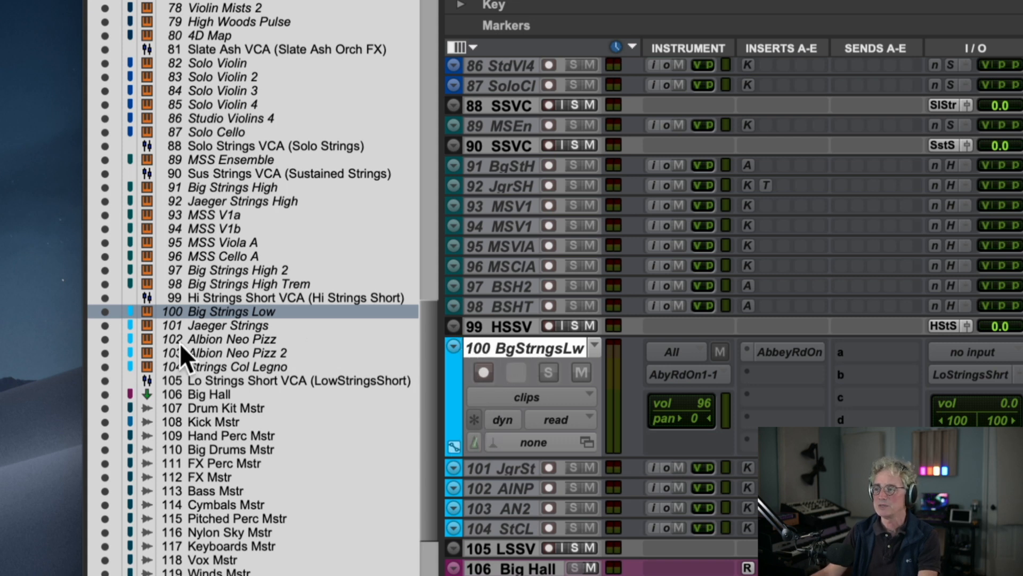
# Hide the Big Strings Low track and show it again.
pyautogui.click(107, 312)
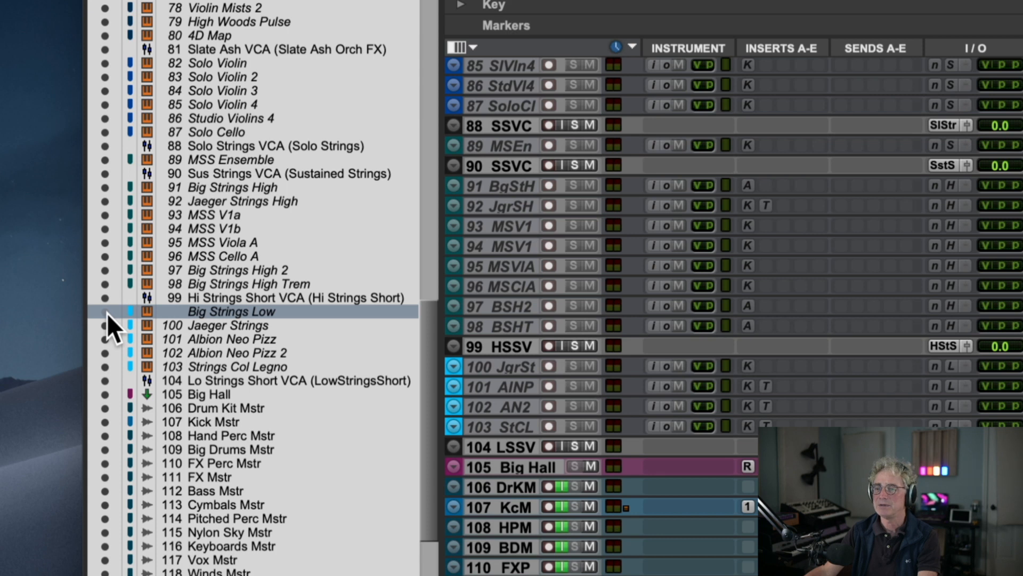
pyautogui.click(107, 313)
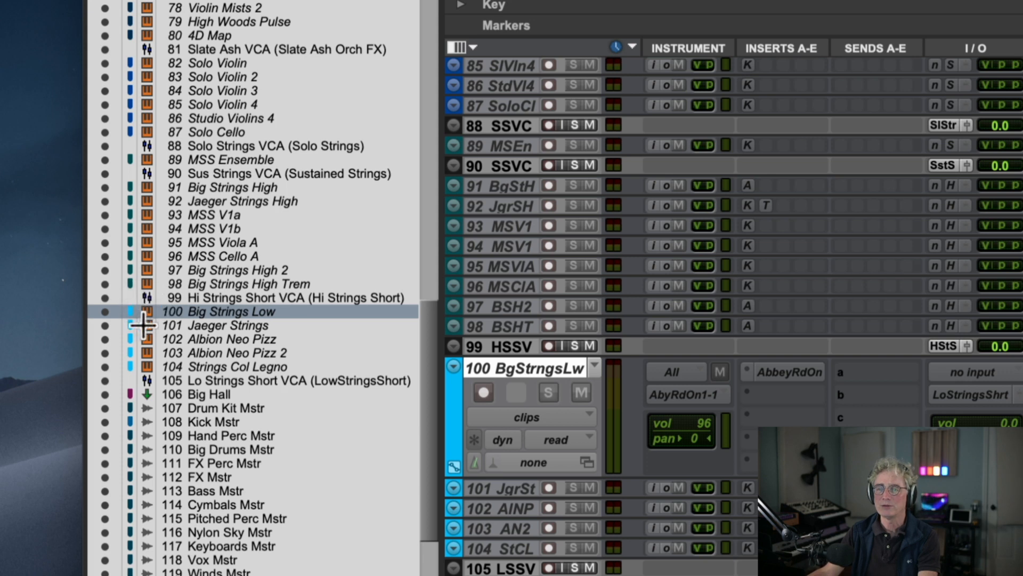
# Select the Music track and the Master 1 track in turn at the end of the track list.
pyautogui.scroll(-5, 144, 322)
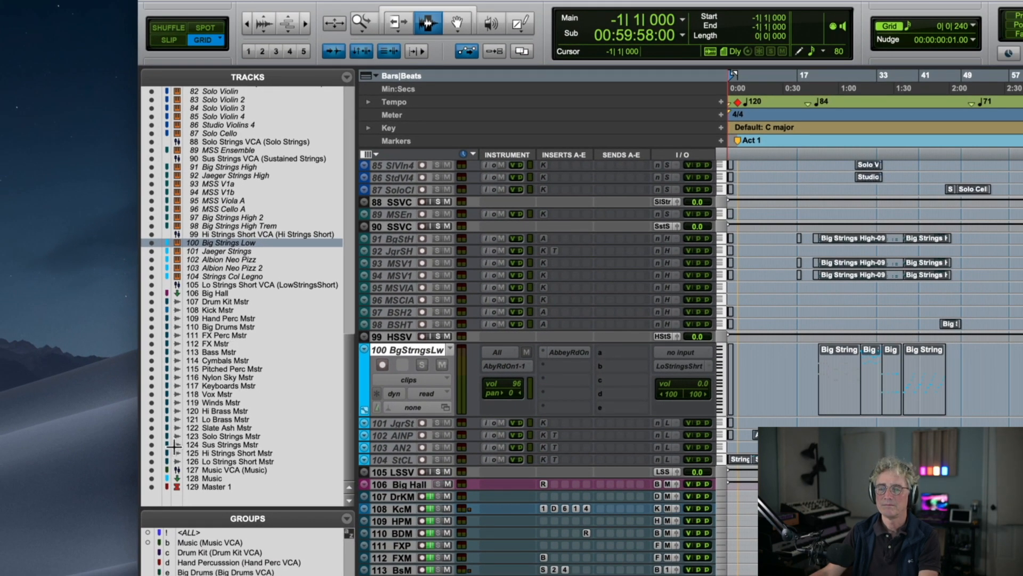
pyautogui.click(202, 479)
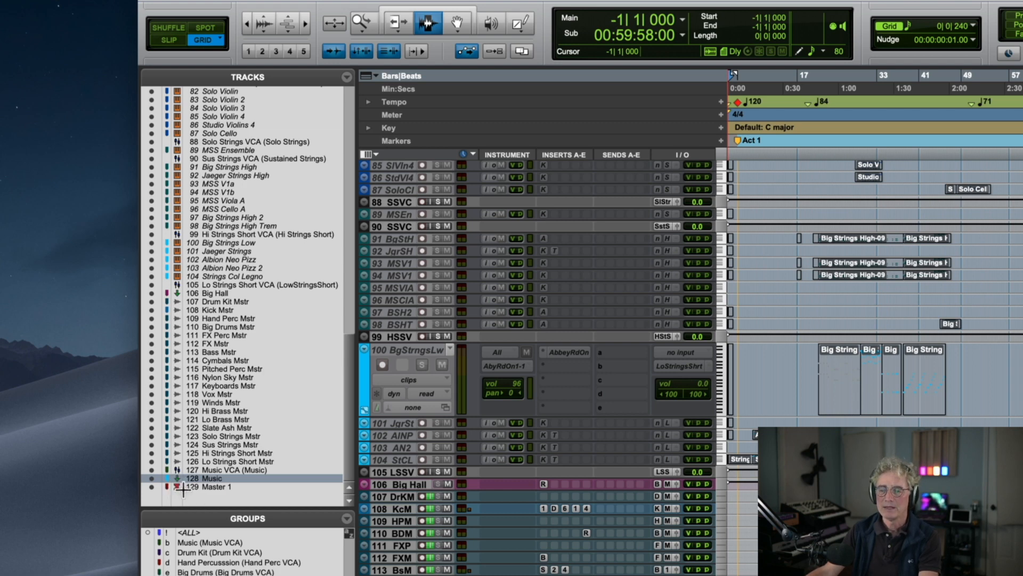
pyautogui.click(190, 487)
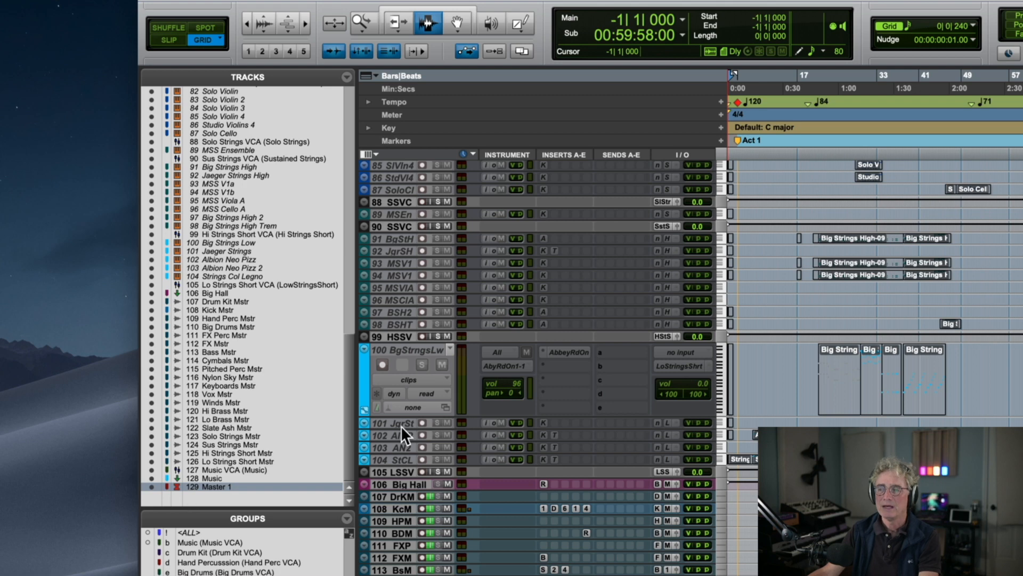
# Create one new MIDI track in Ticks directly after the Hi Strings Short VCA track.
pyautogui.click(397, 335)
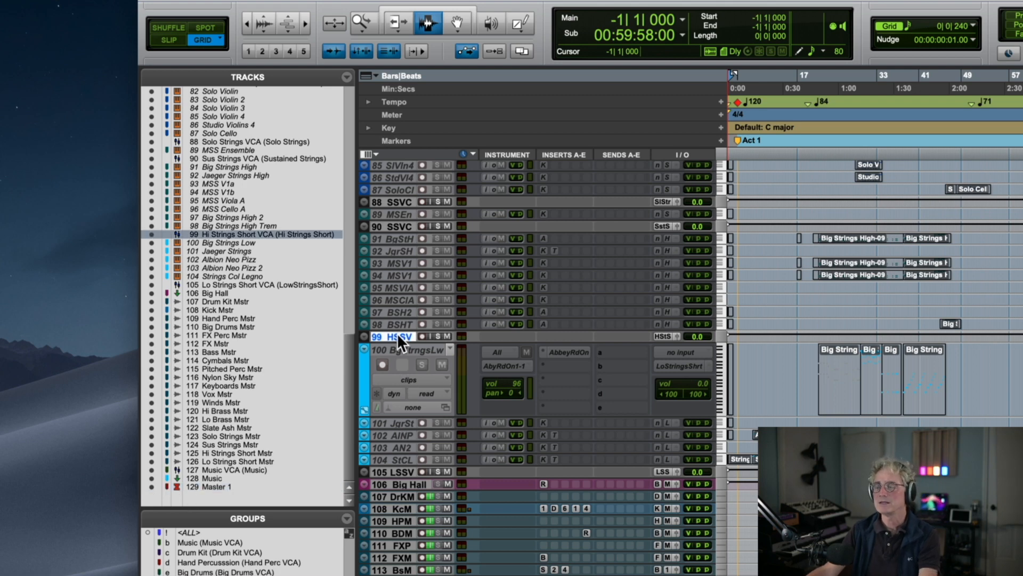
pyautogui.press('shift+super+n')
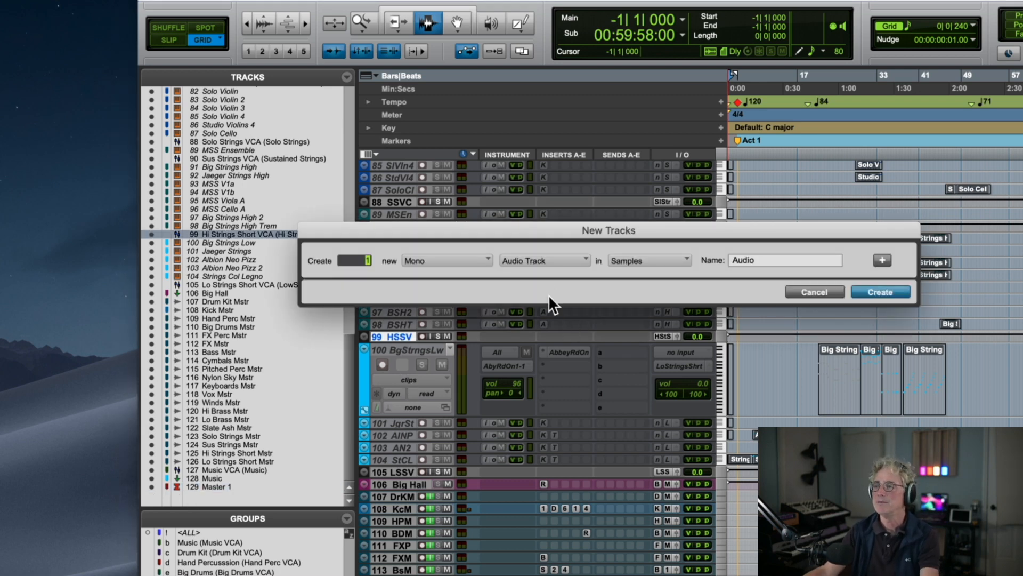
pyautogui.click(535, 262)
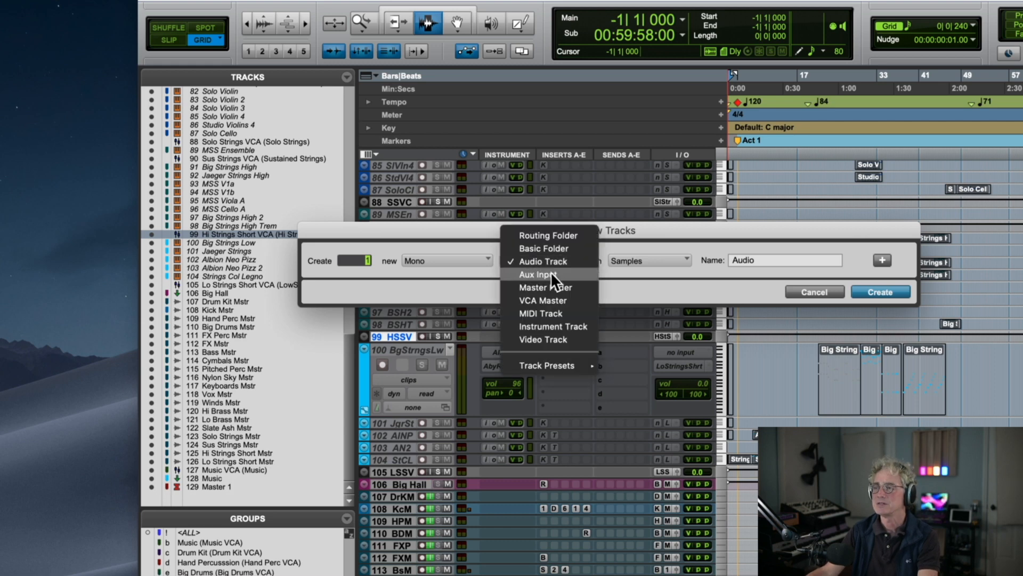
pyautogui.click(555, 313)
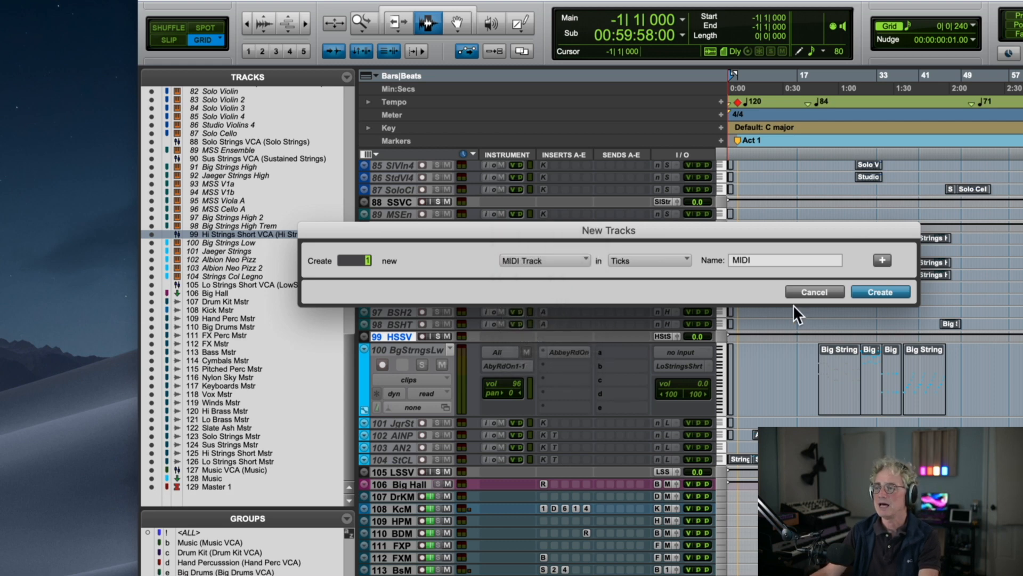
pyautogui.click(863, 292)
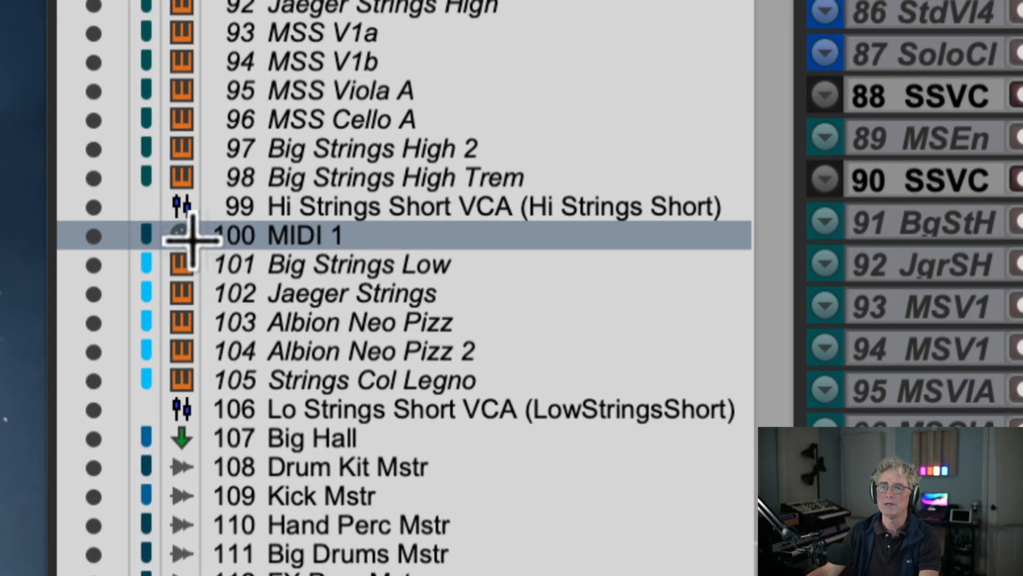
# Delete the MIDI 1 track that follows the Hi Strings Short VCA track.
pyautogui.rightClick(293, 238)
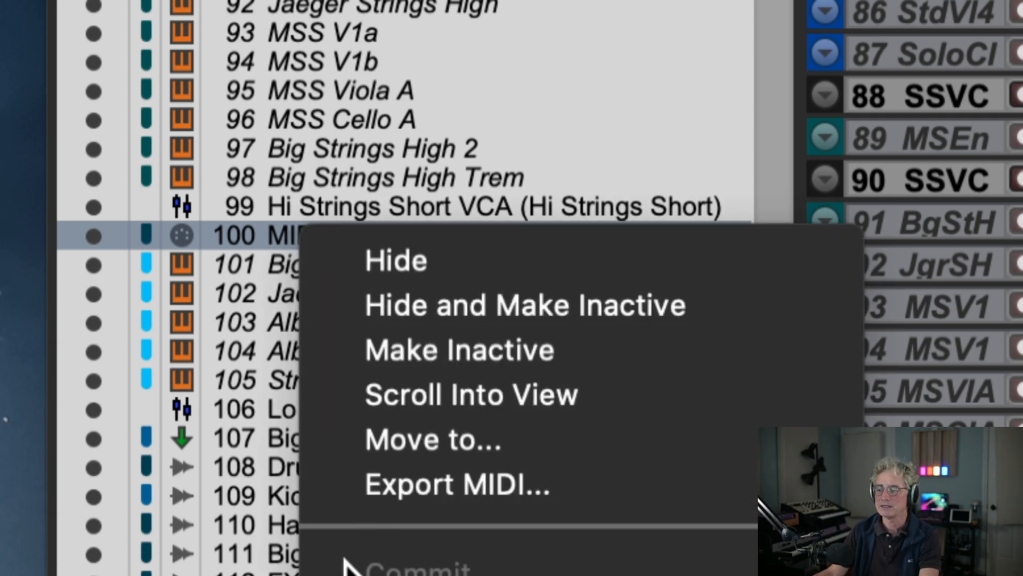
pyautogui.click(264, 389)
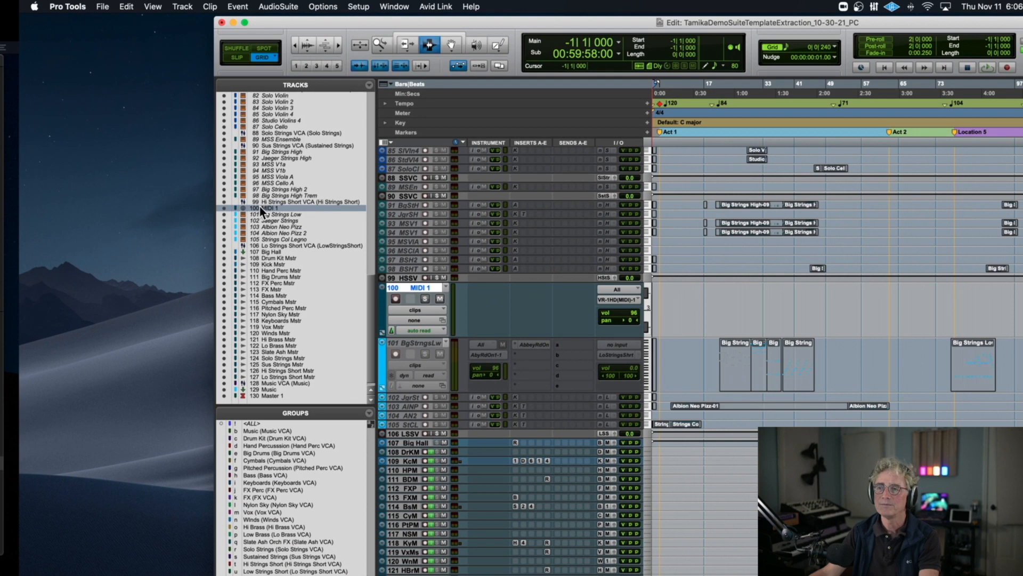
pyautogui.rightClick(260, 208)
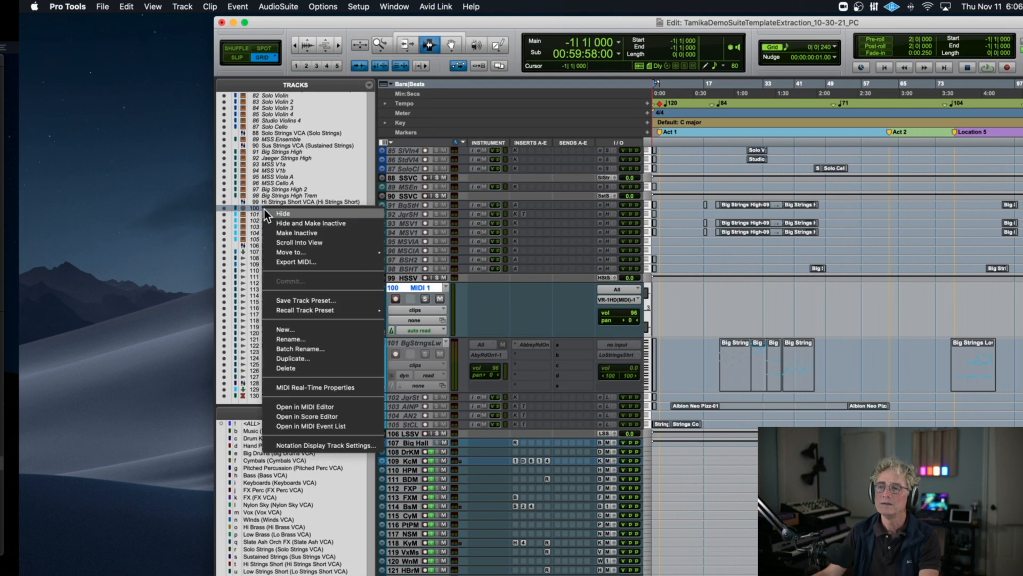
pyautogui.click(296, 367)
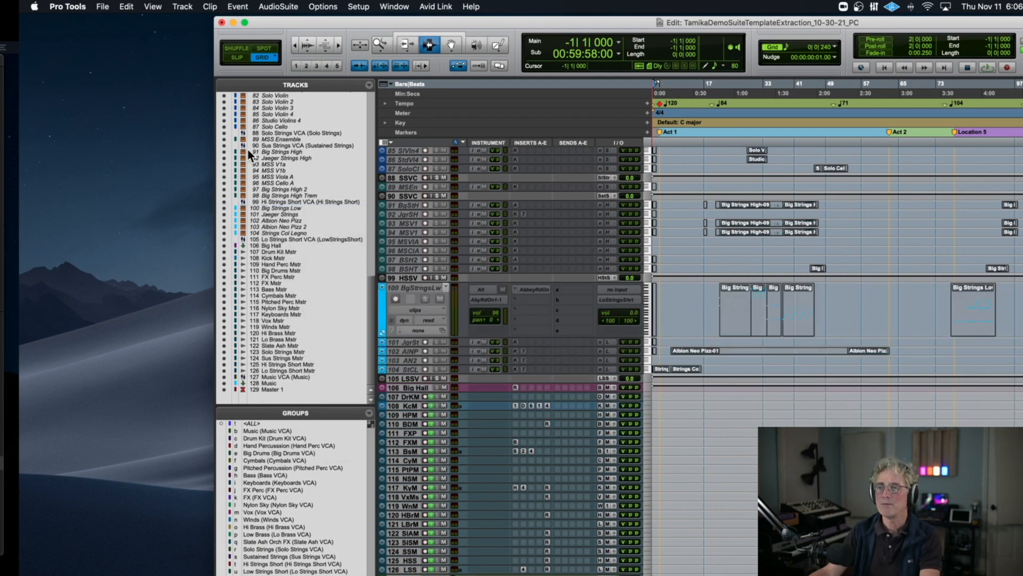
# Reduce the Big Strings Low track to its compact height and expand the Edit window to fill the screen.
pyautogui.scroll(5, 254, 133)
pyautogui.scroll(6, 253, 134)
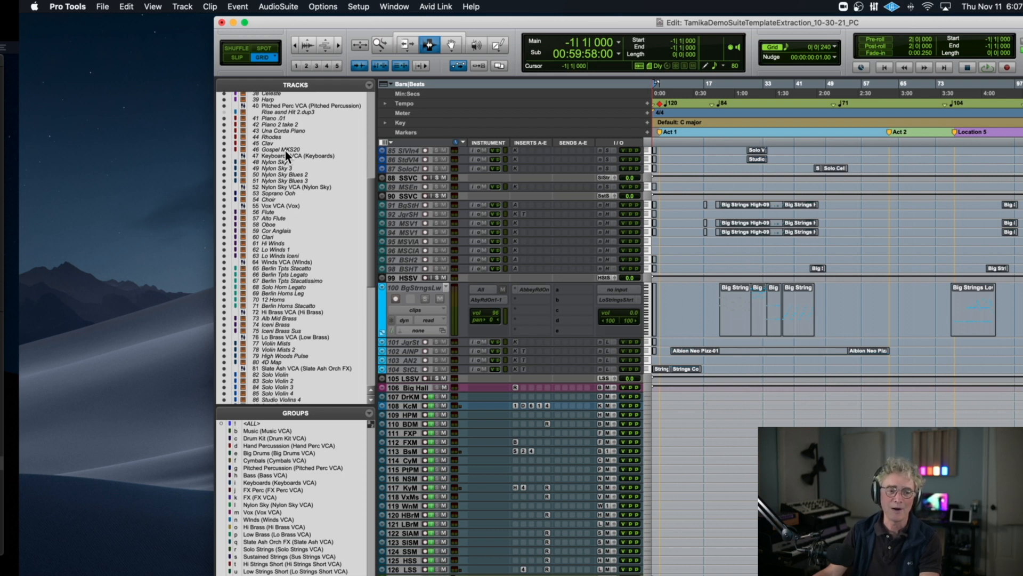
pyautogui.scroll(-10, 286, 155)
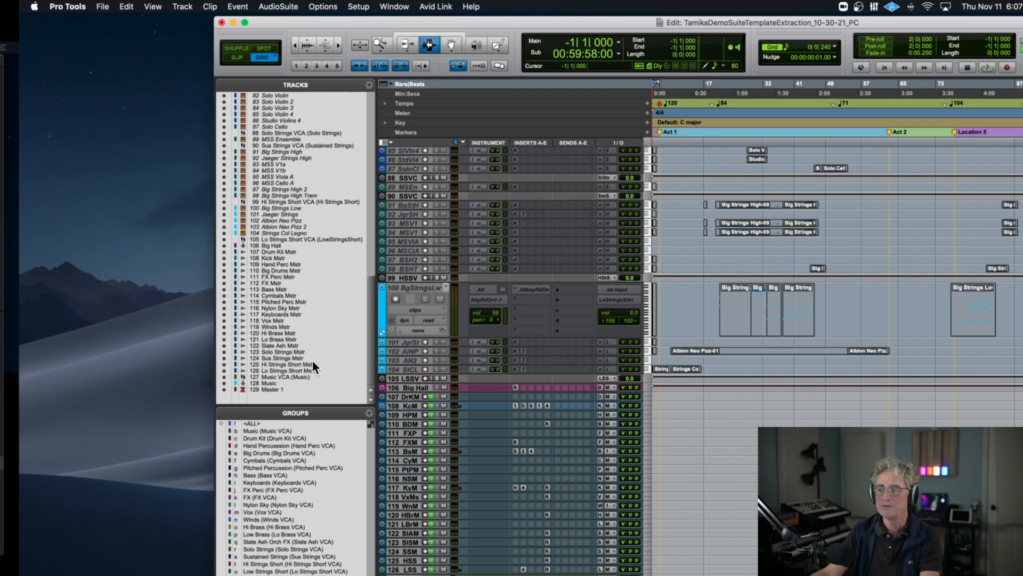
pyautogui.moveTo(399, 338); pyautogui.dragTo(407, 280)
pyautogui.scroll(7, 406, 279)
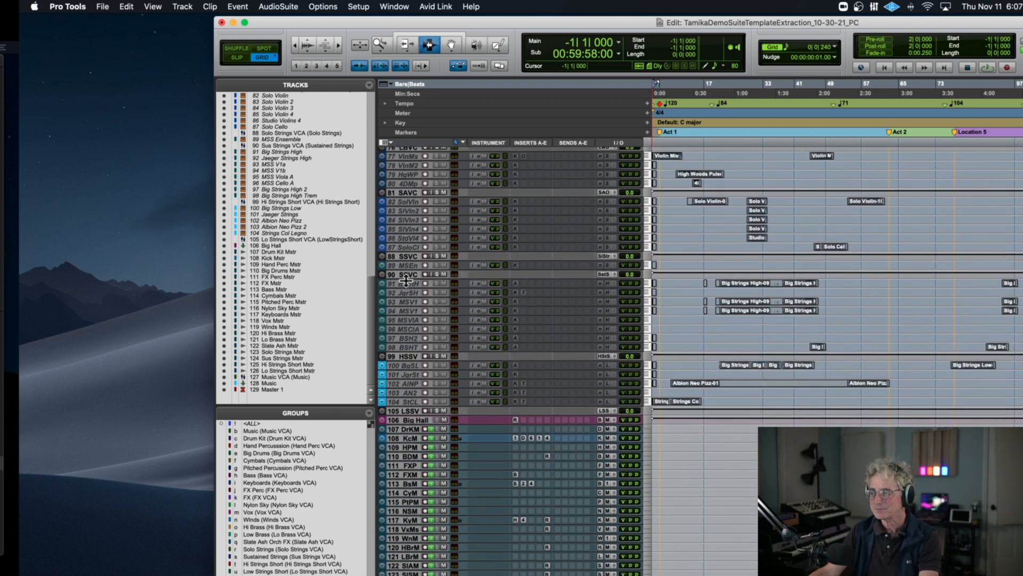
pyautogui.doubleClick(388, 26)
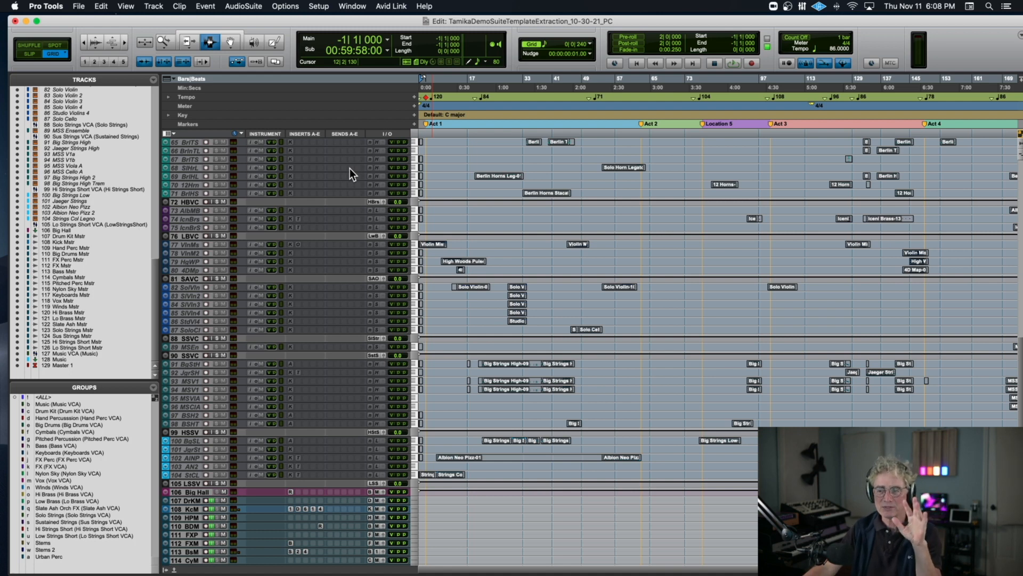
# Select the Hi Strings Short VCA track, followed by the Music track, and enlarge the Music track's height.
pyautogui.scroll(-3, 299, 277)
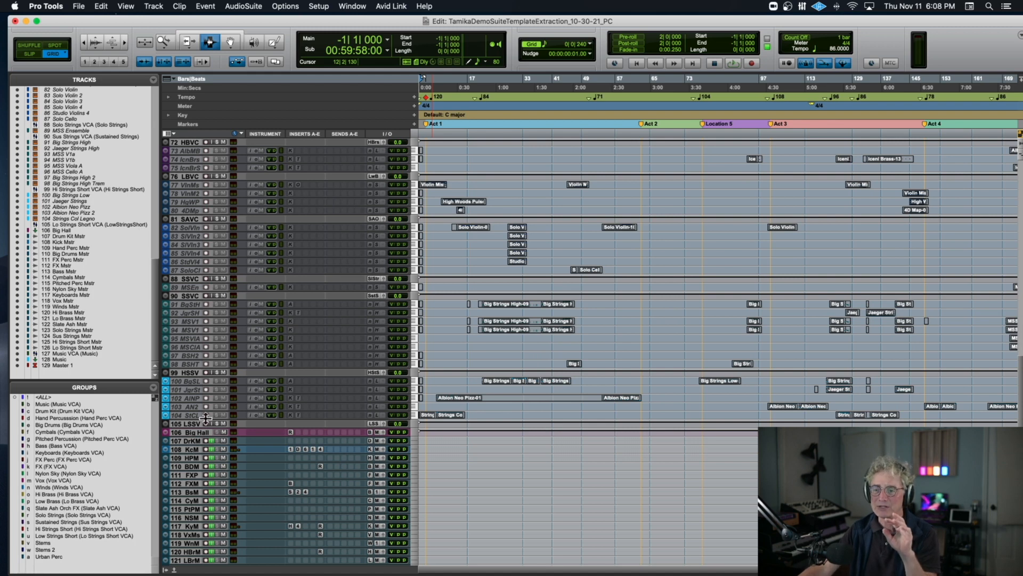
pyautogui.click(193, 373)
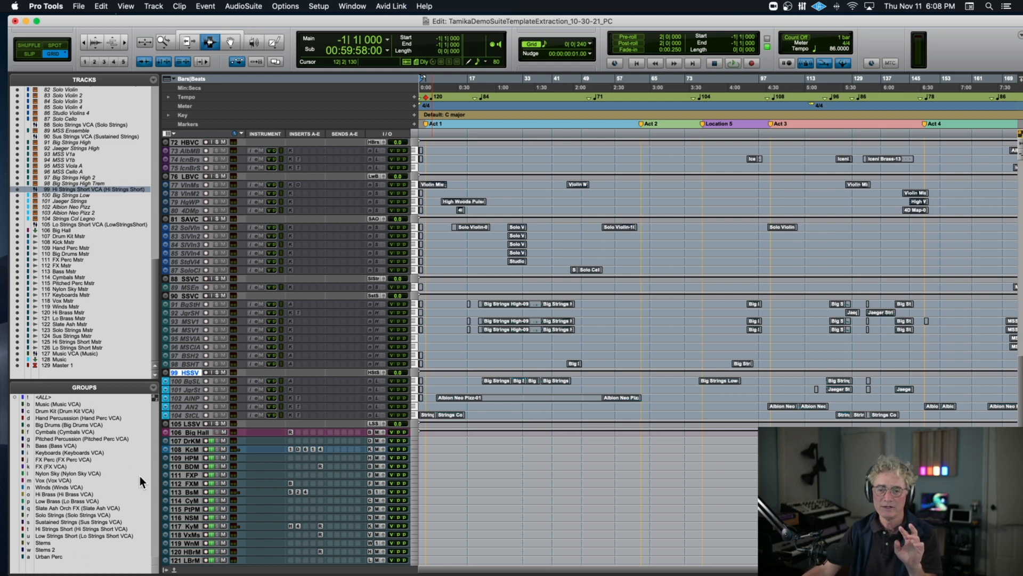
pyautogui.scroll(-5, 203, 471)
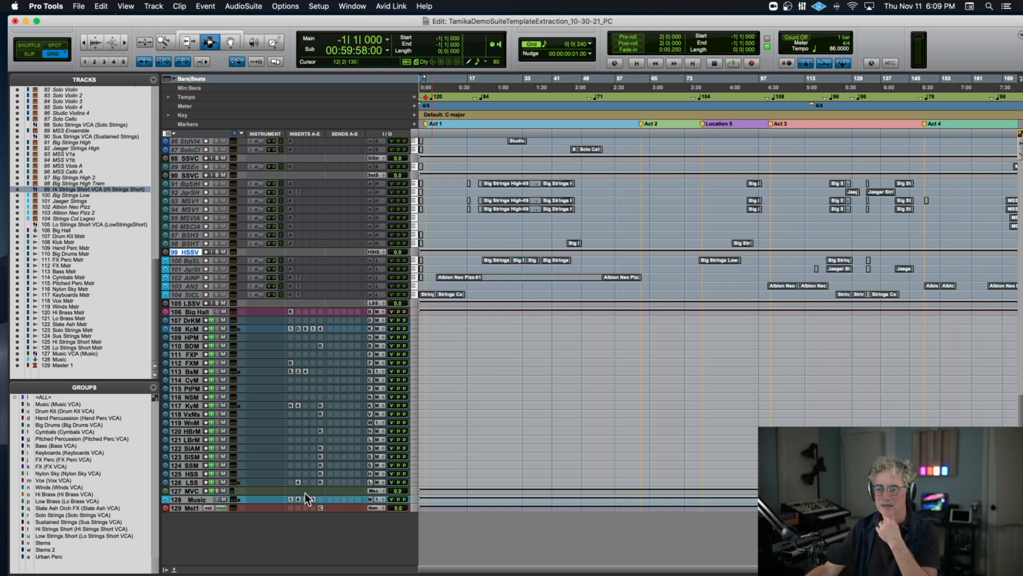
pyautogui.click(190, 499)
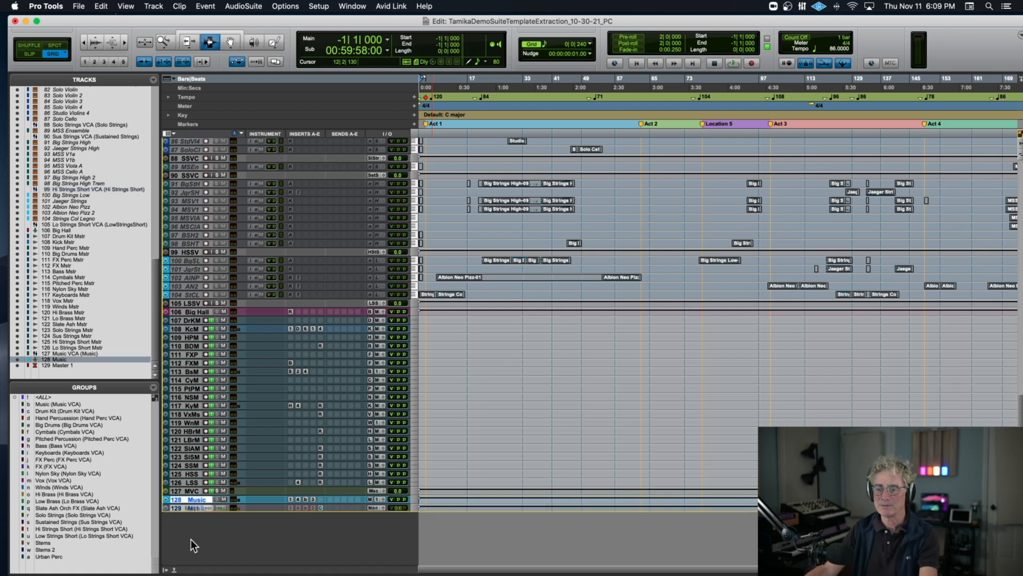
pyautogui.hotkey('ctrl', 'Up')
pyautogui.hotkey('ctrl', 'Up')
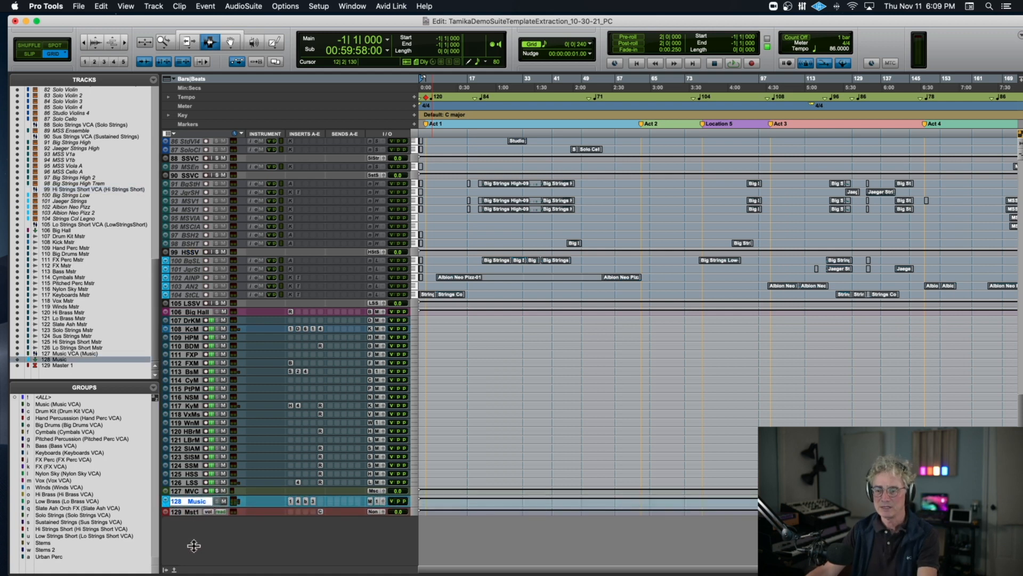
# Make the EQP-1A and C4 inserts on the Music track inactive.
pyautogui.rightClick(306, 500)
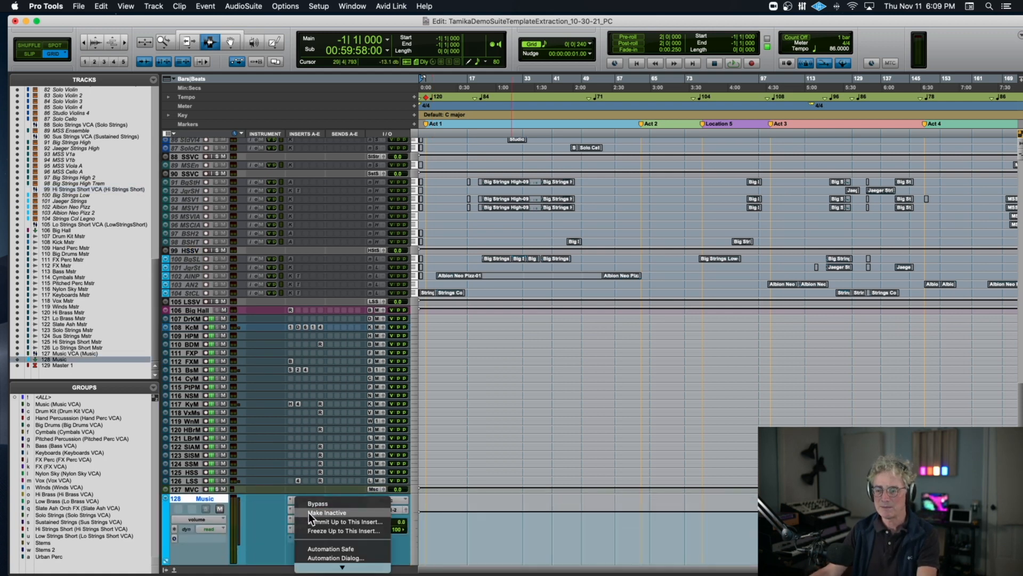
pyautogui.click(309, 513)
pyautogui.rightClick(301, 509)
pyautogui.click(305, 520)
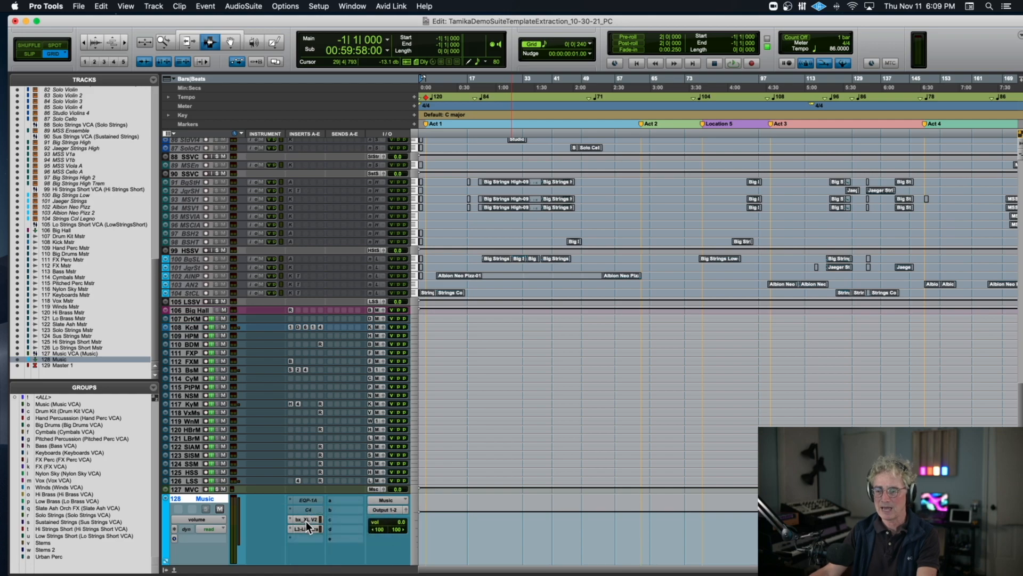
# Make the bx_XL V2 and L3-LL Ultra inserts on the Music track inactive and reduce the track's height.
pyautogui.scroll(-5, 282, 501)
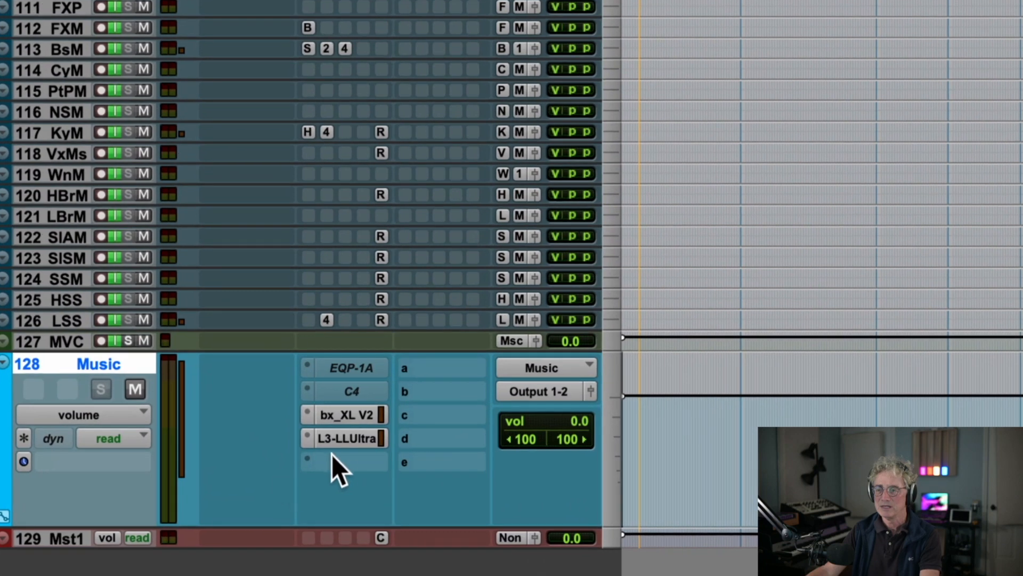
pyautogui.rightClick(325, 424)
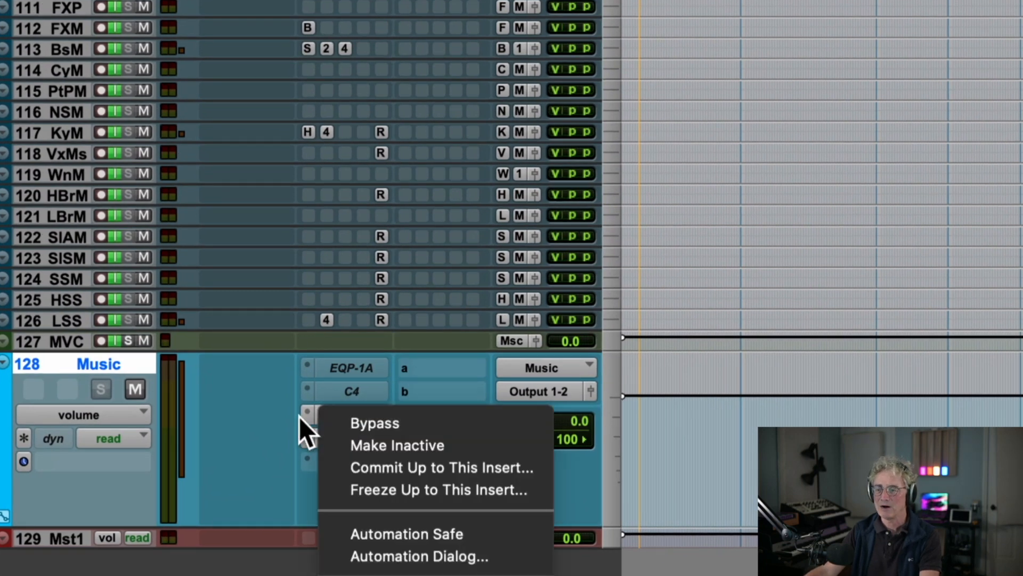
pyautogui.click(341, 421)
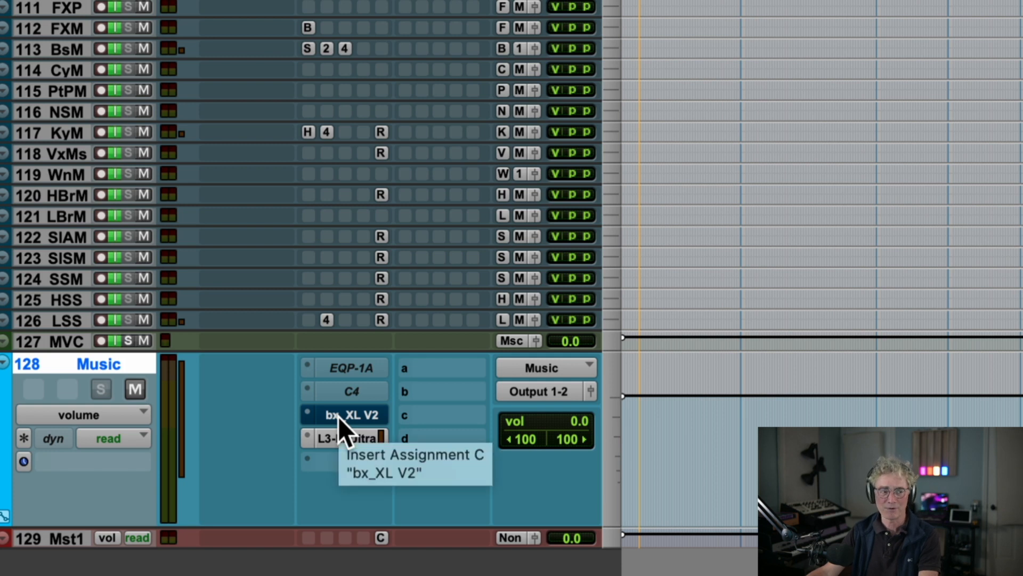
pyautogui.rightClick(338, 417)
pyautogui.click(357, 420)
pyautogui.rightClick(350, 414)
pyautogui.click(360, 435)
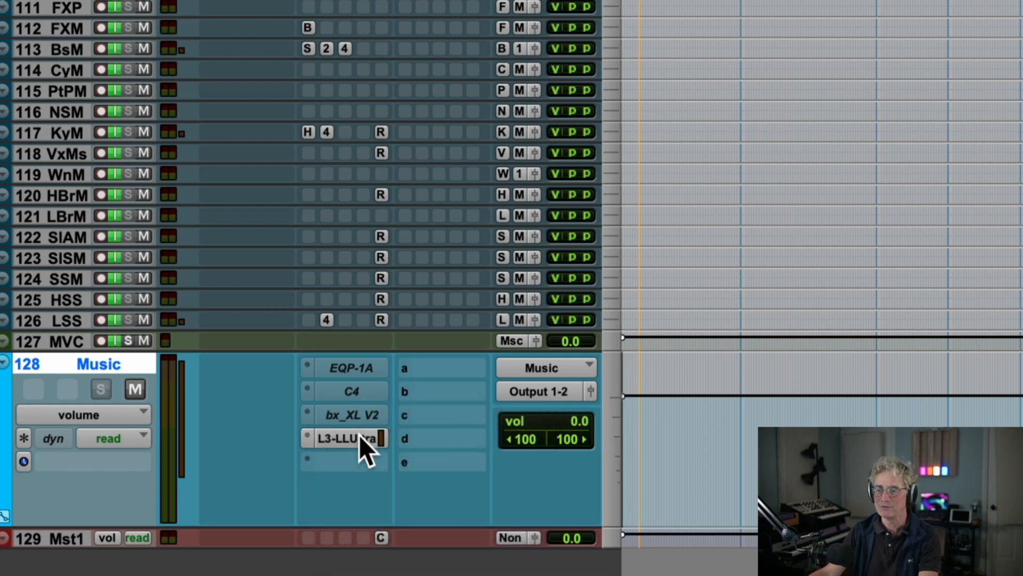
pyautogui.rightClick(351, 437)
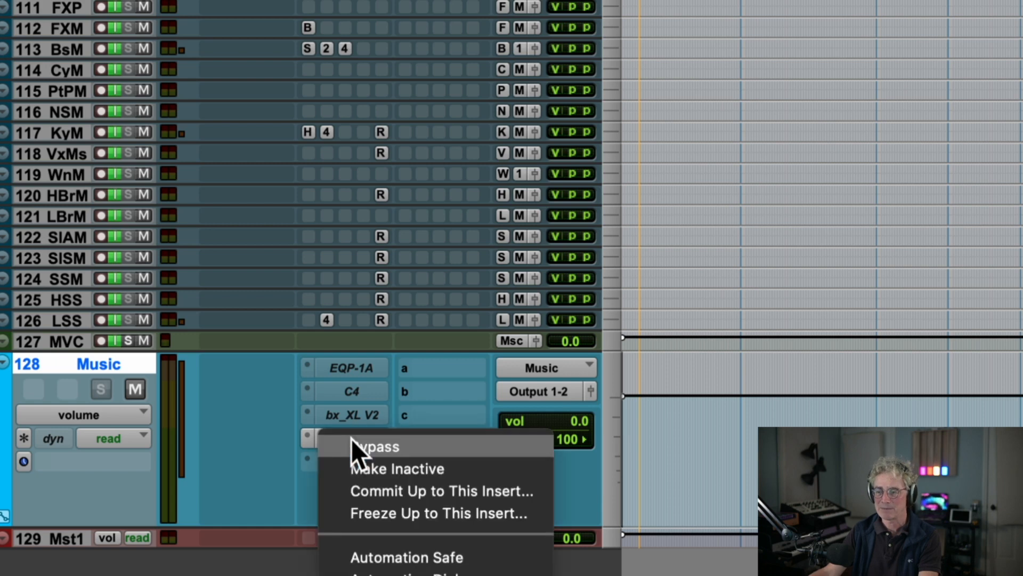
pyautogui.click(381, 468)
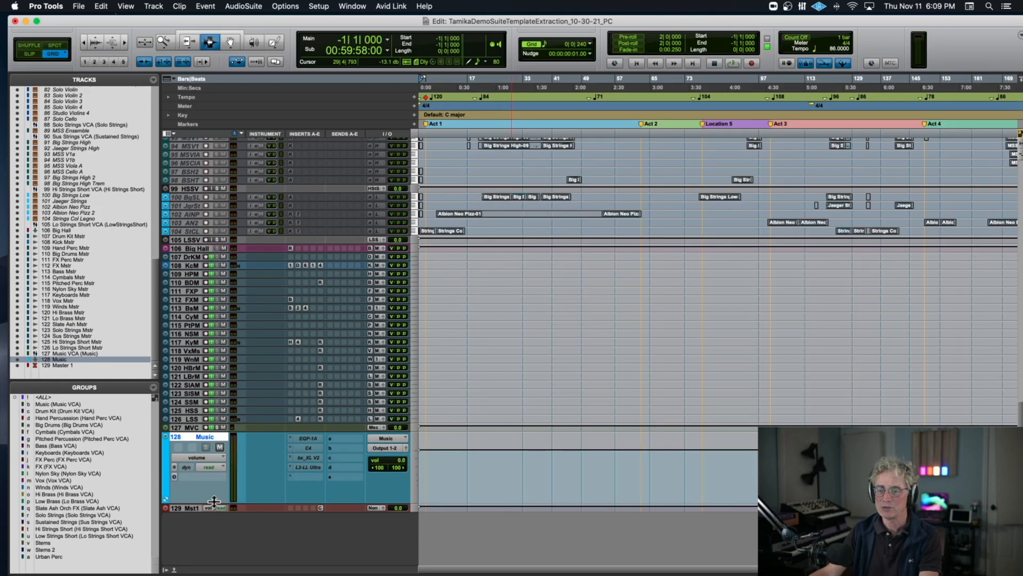
pyautogui.moveTo(213, 501); pyautogui.dragTo(223, 469)
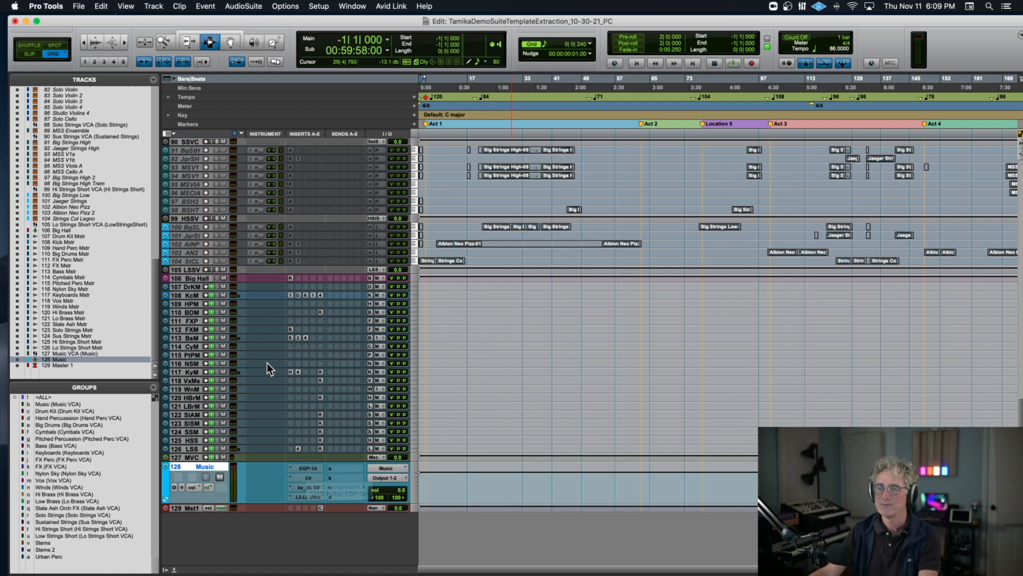
# Expand the Kick Mstr track, make its Fchild 670, dbx 160 and C4 inserts inactive, and collapse it again.
pyautogui.moveTo(183, 299); pyautogui.dragTo(189, 388)
pyautogui.rightClick(307, 316)
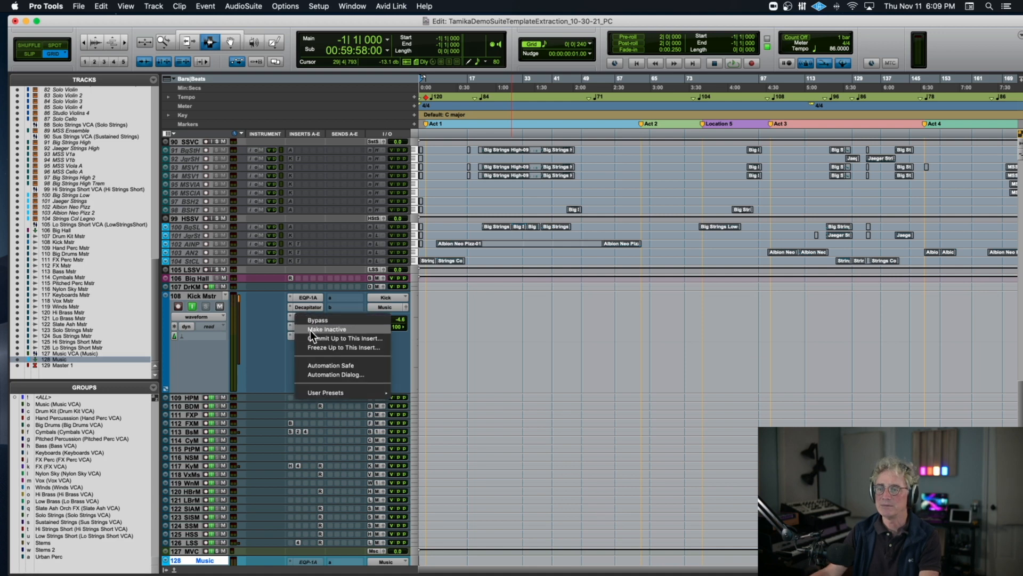
pyautogui.click(310, 330)
pyautogui.rightClick(309, 324)
pyautogui.click(308, 337)
pyautogui.rightClick(307, 336)
pyautogui.click(309, 345)
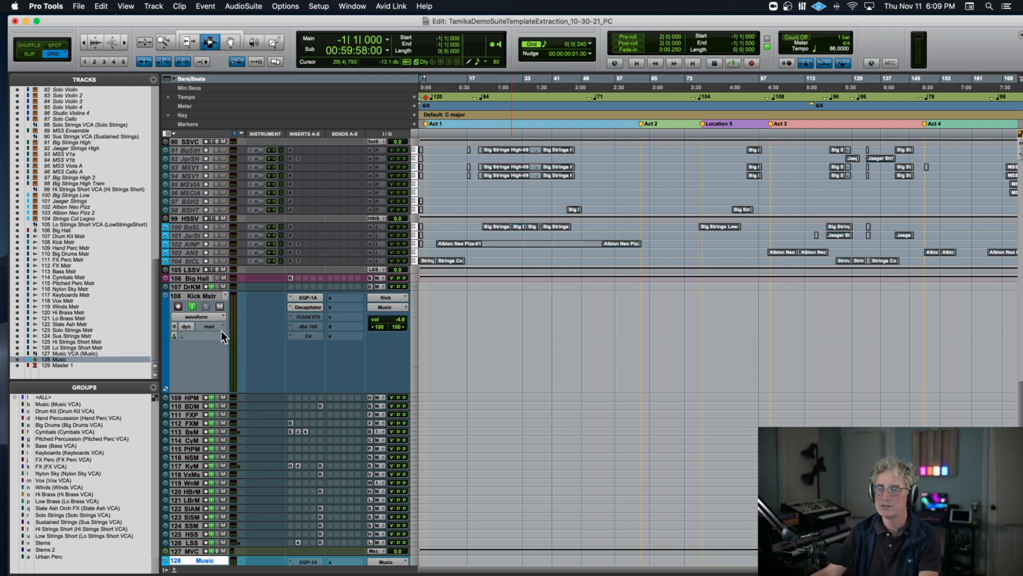
pyautogui.moveTo(195, 384); pyautogui.dragTo(213, 306)
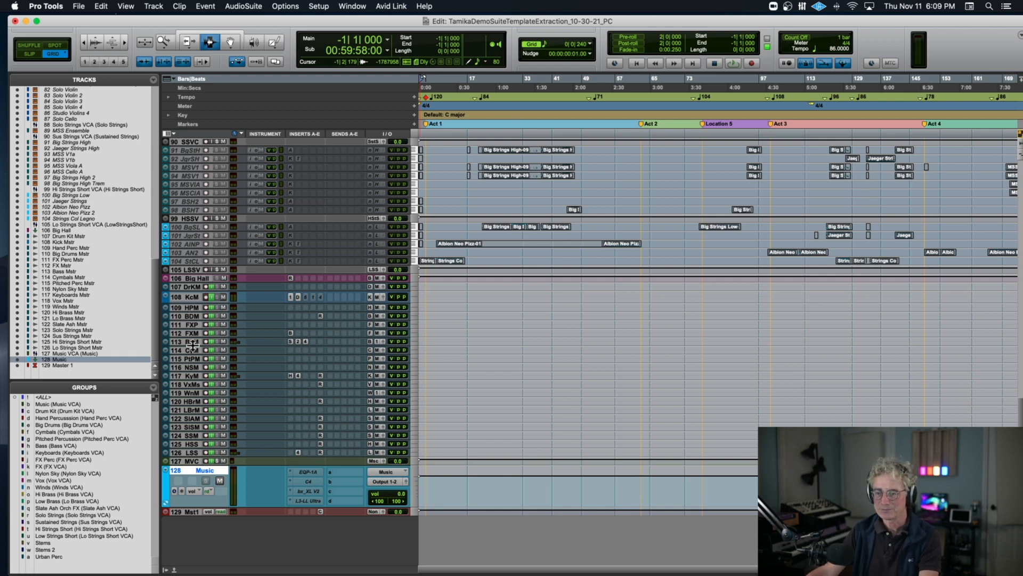
# Enlarge the height of the Bass Mstr track and select it.
pyautogui.moveTo(193, 345); pyautogui.dragTo(190, 447)
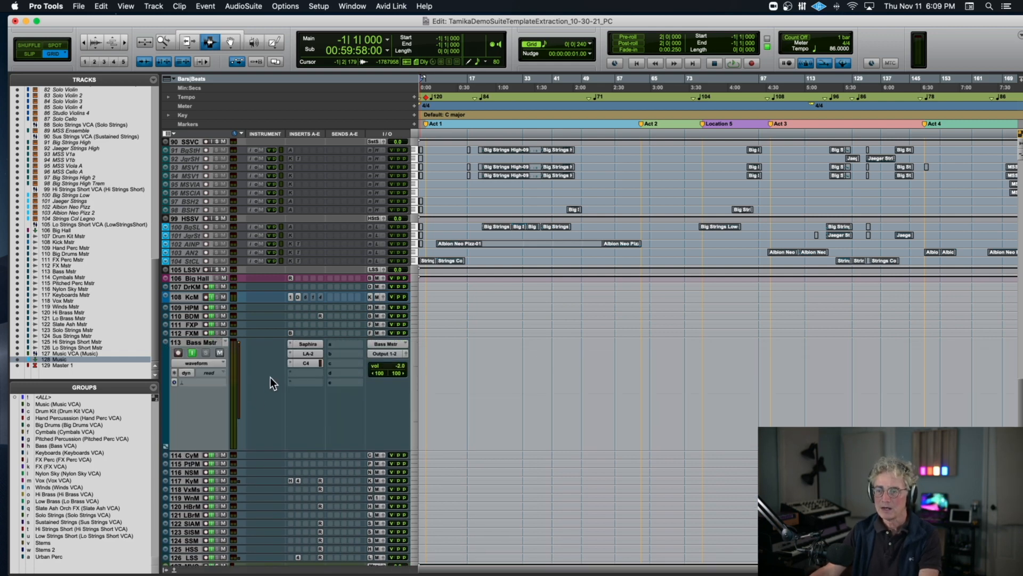
pyautogui.click(213, 341)
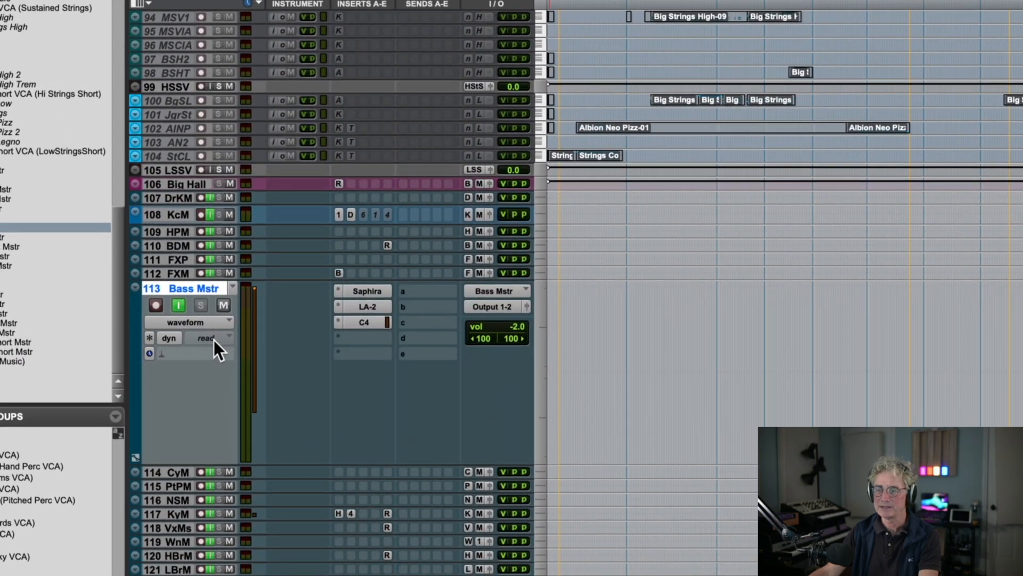
pyautogui.scroll(-4, 214, 340)
# View the Saphira, LA-2 and C4 plug-ins on the Bass Mstr track in turn, closing each one.
pyautogui.click(365, 168)
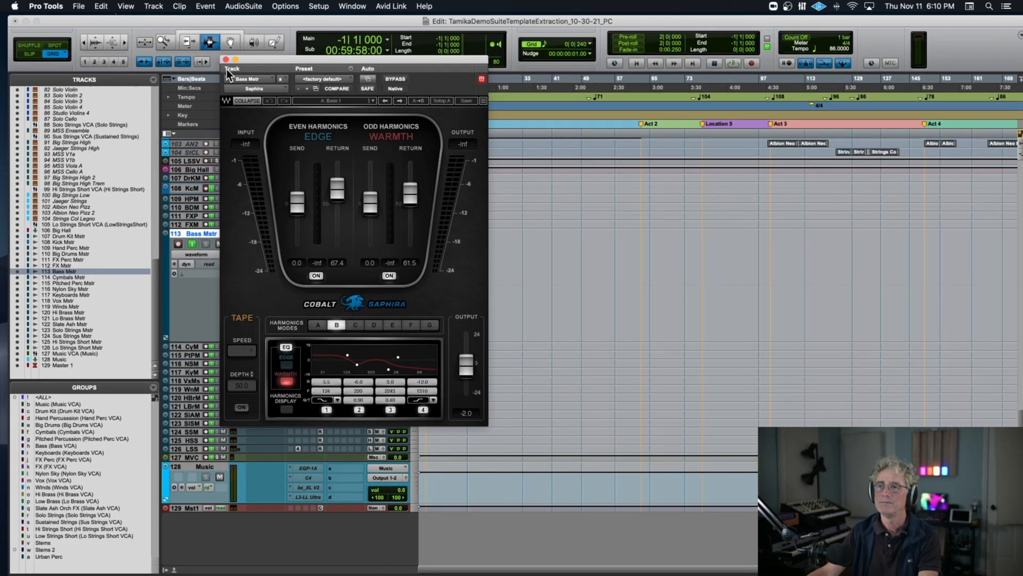
pyautogui.click(226, 59)
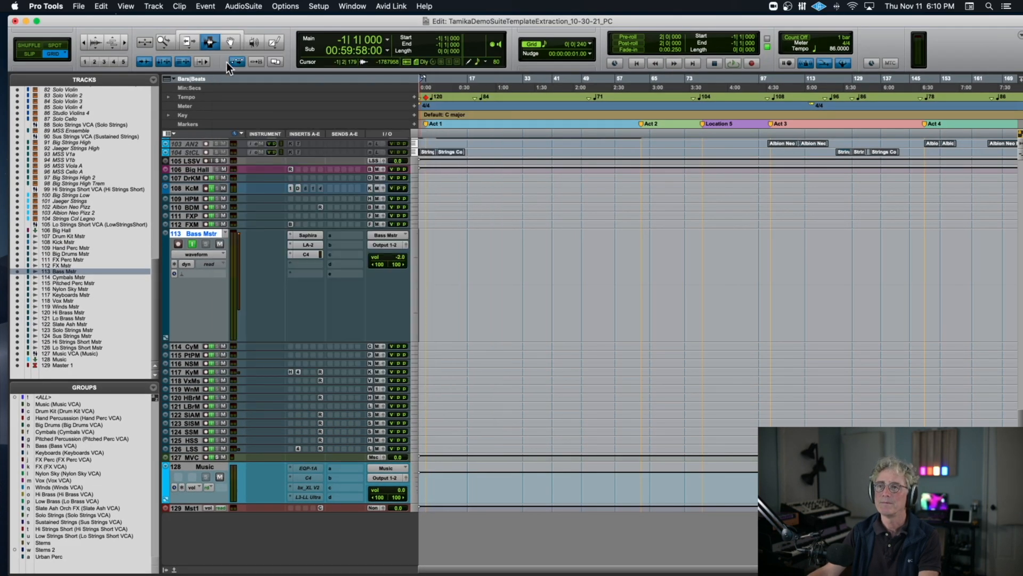
pyautogui.click(315, 246)
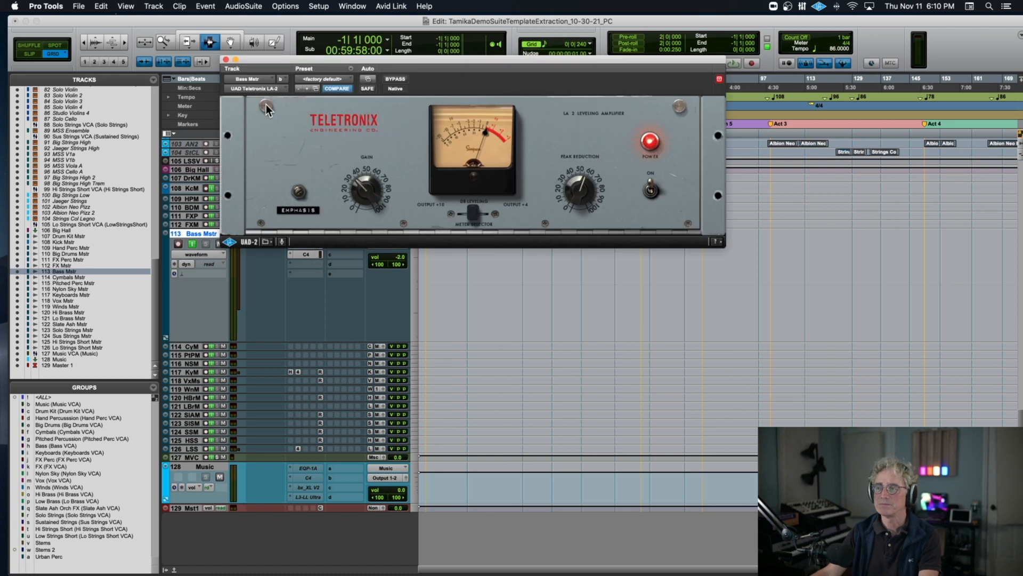
pyautogui.click(226, 59)
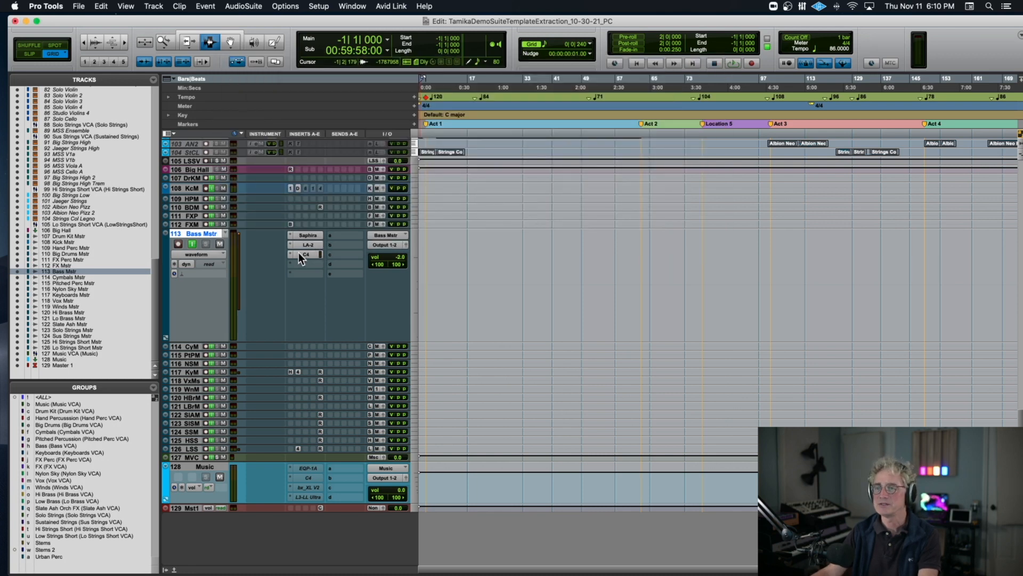
pyautogui.click(298, 253)
pyautogui.click(226, 60)
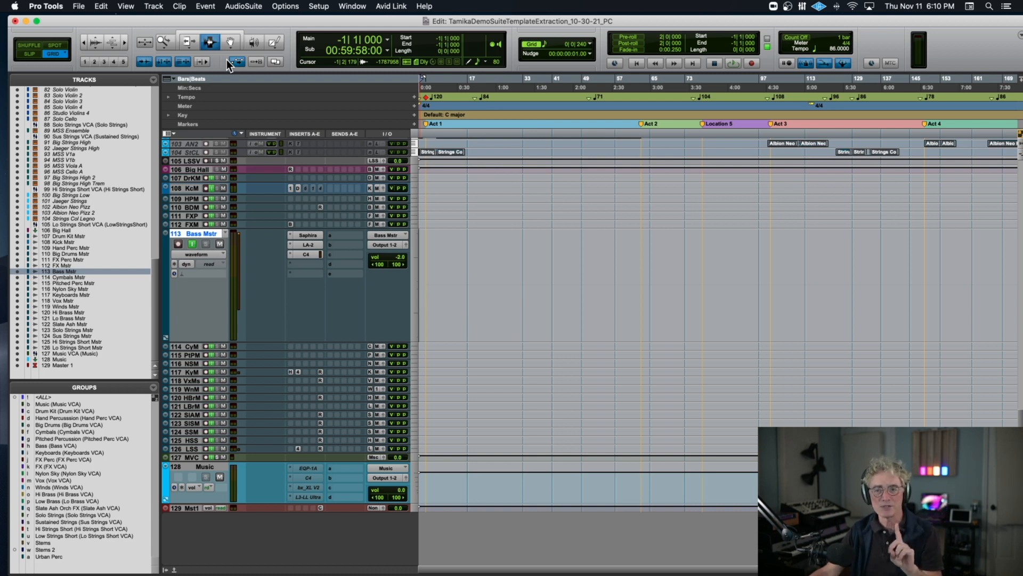
# Start saving the Bass Mstr track as a track preset and examine the available preset categories, including the Avid subcategories.
pyautogui.rightClick(203, 235)
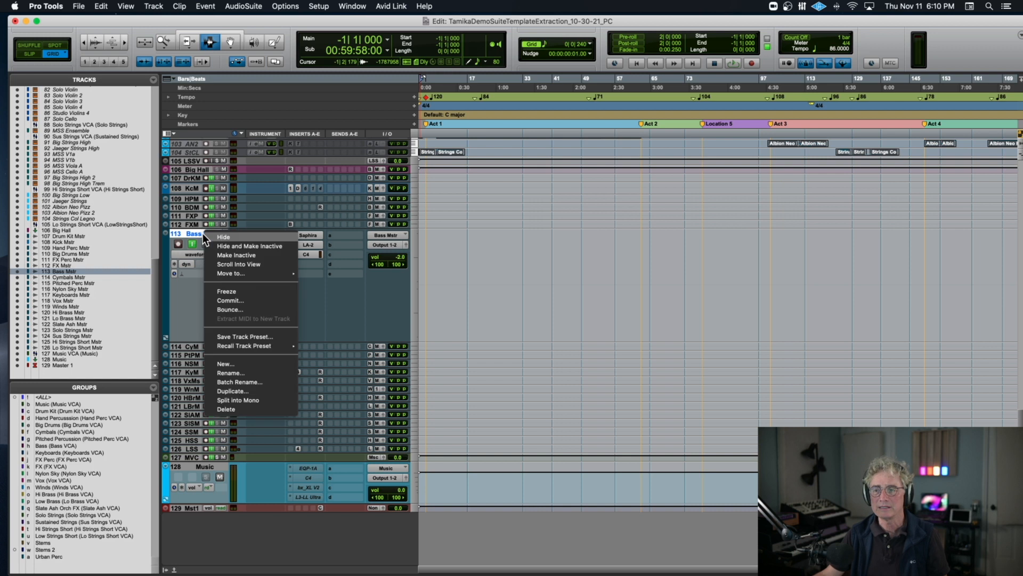
pyautogui.click(257, 338)
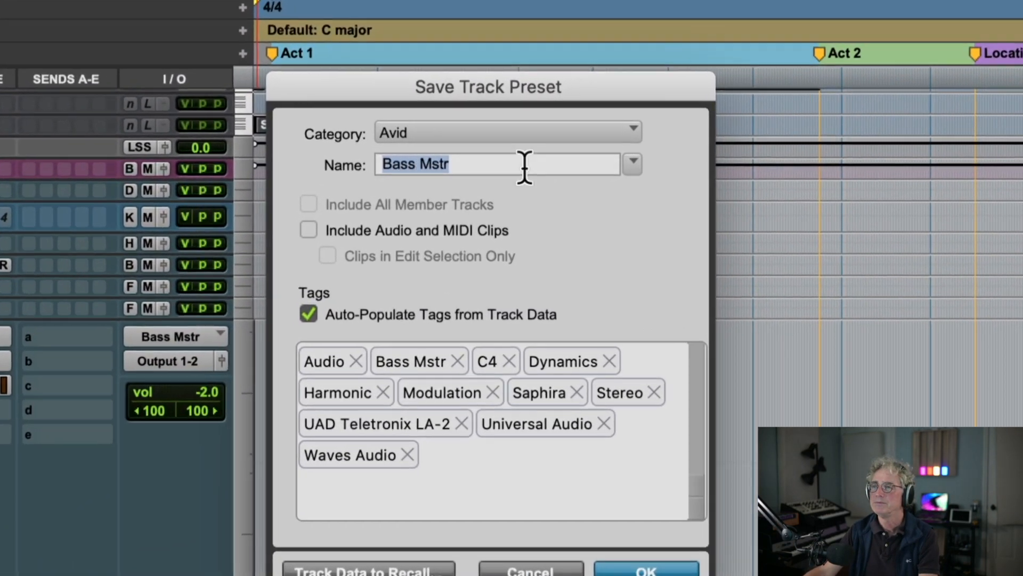
pyautogui.click(499, 136)
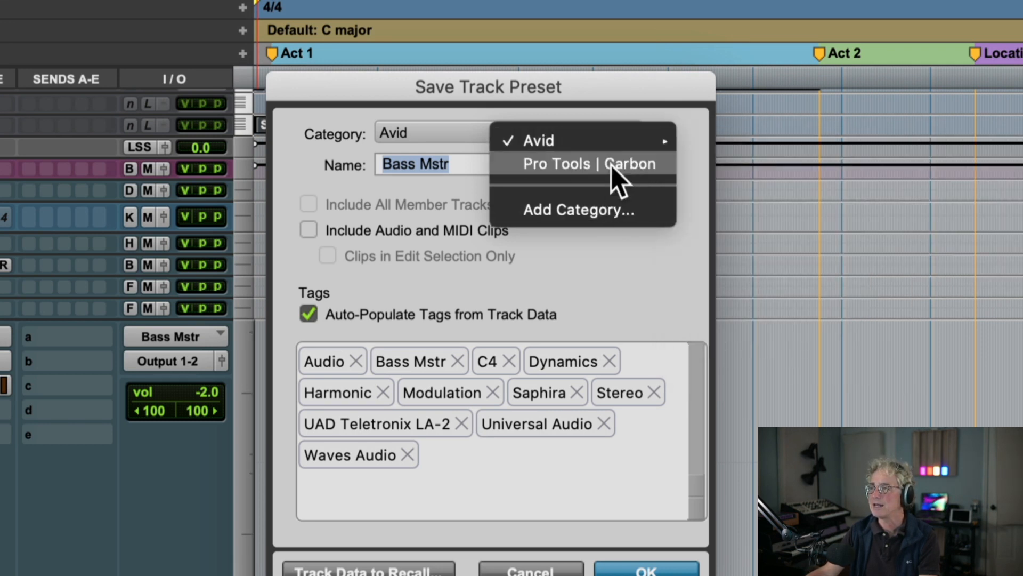
pyautogui.moveTo(659, 140)
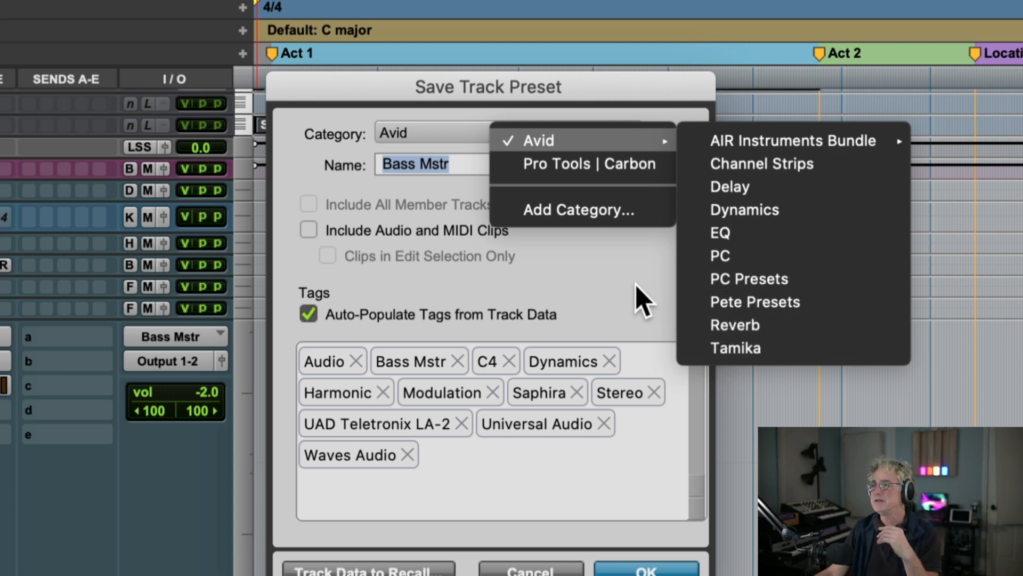
pyautogui.click(619, 287)
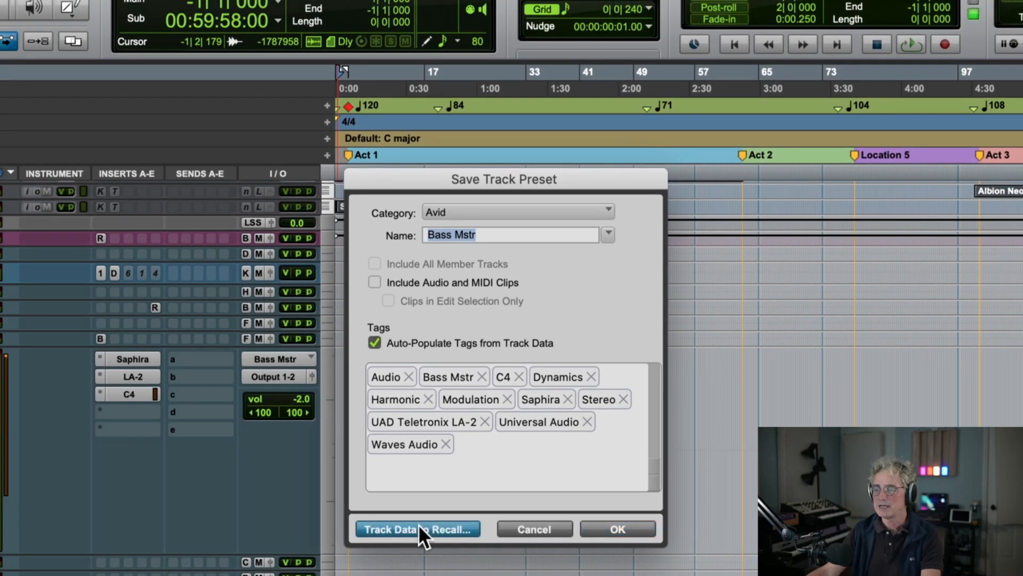
# Review the track data and session data recall options for the Bass Mstr preset, accept them and close the preset dialog.
pyautogui.click(418, 523)
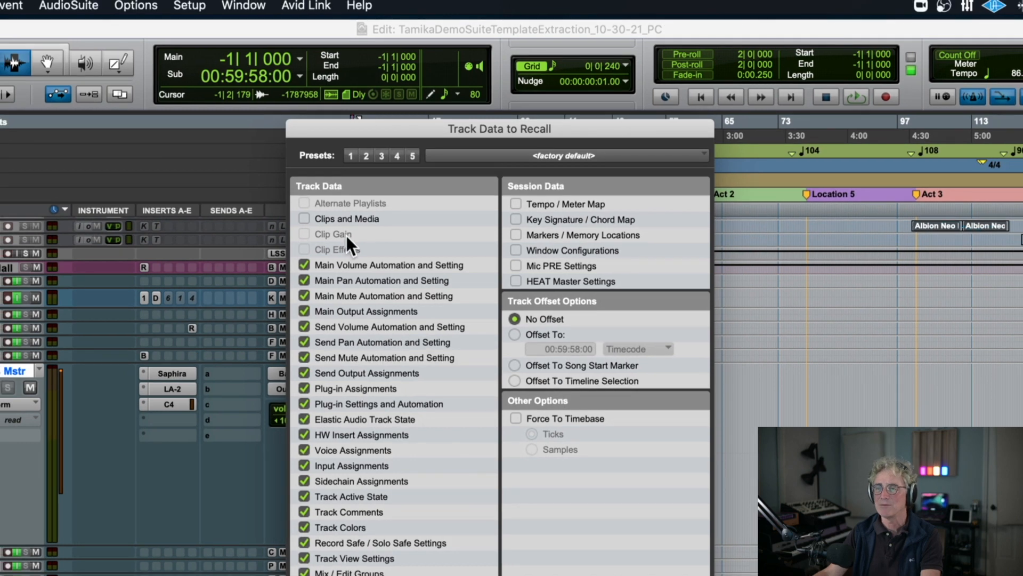
pyautogui.moveTo(474, 123); pyautogui.dragTo(407, 21)
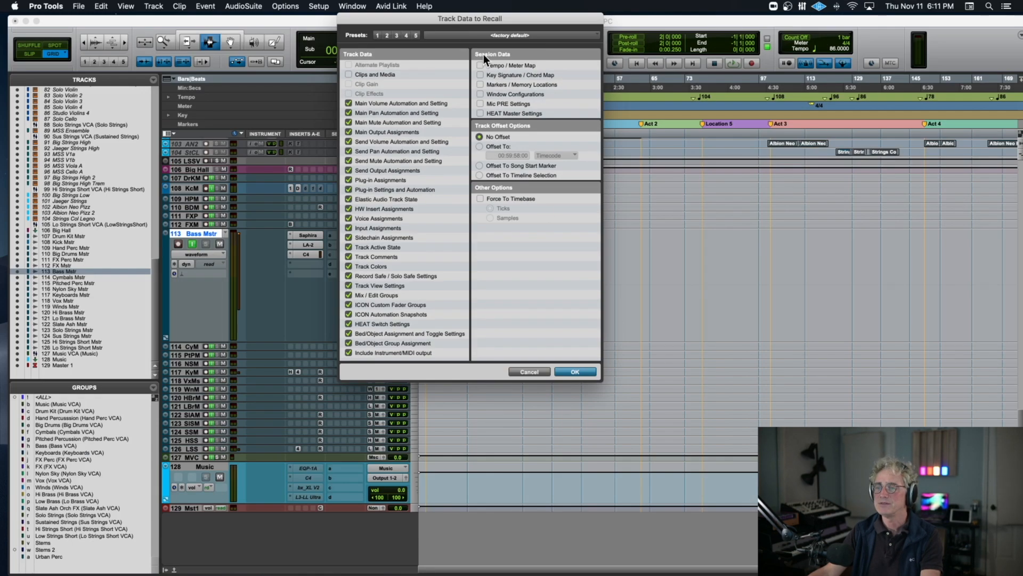
pyautogui.click(576, 371)
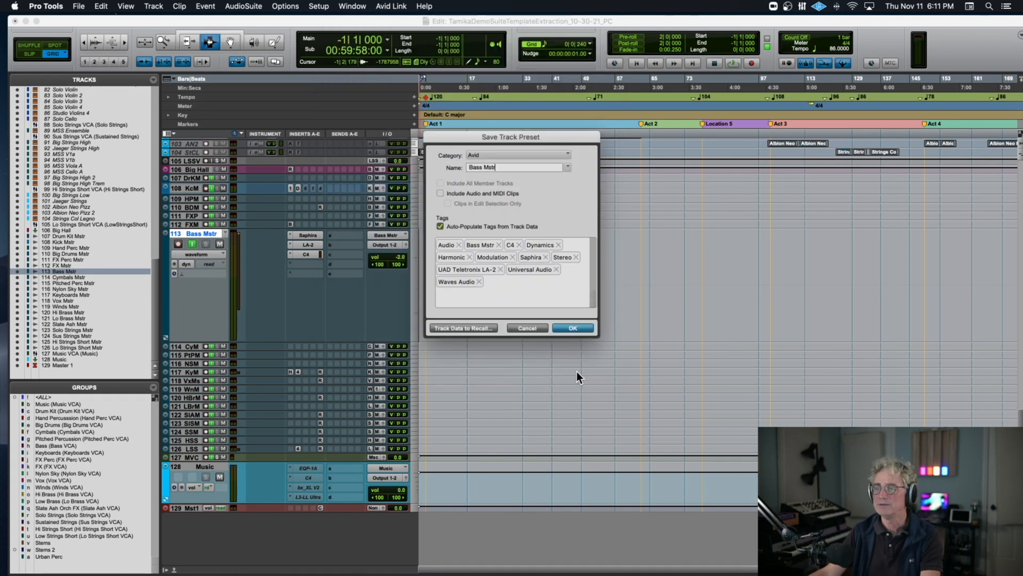
pyautogui.click(581, 328)
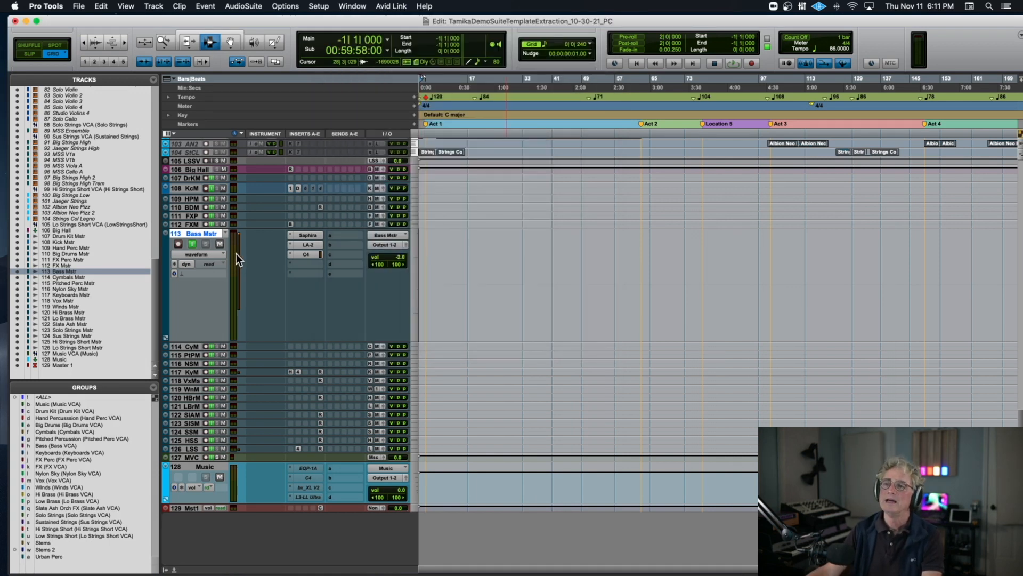
# Browse the Avid track presets in the PC Presets category that can be recalled on the Bass Mstr track.
pyautogui.rightClick(201, 234)
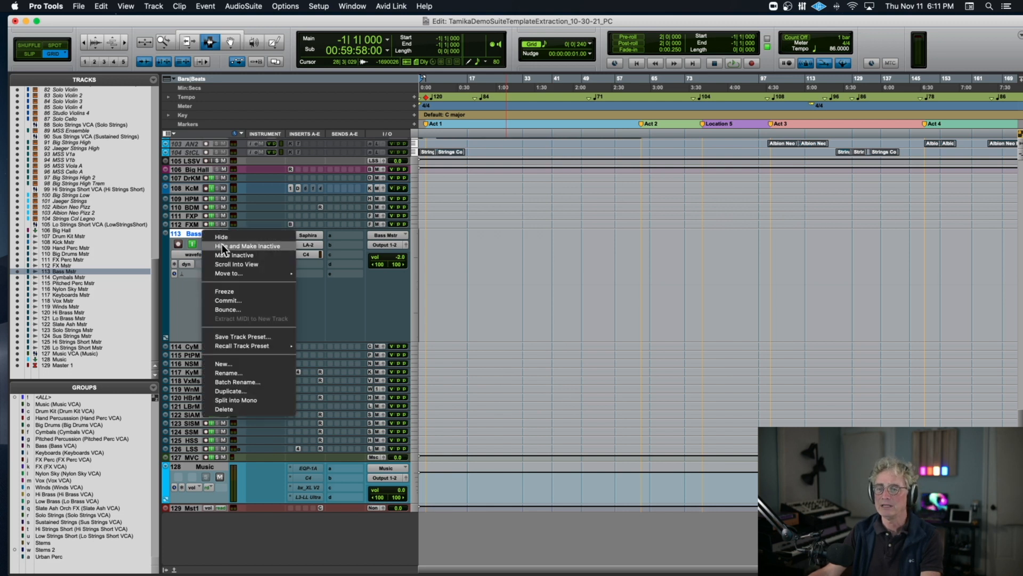
pyautogui.moveTo(228, 344)
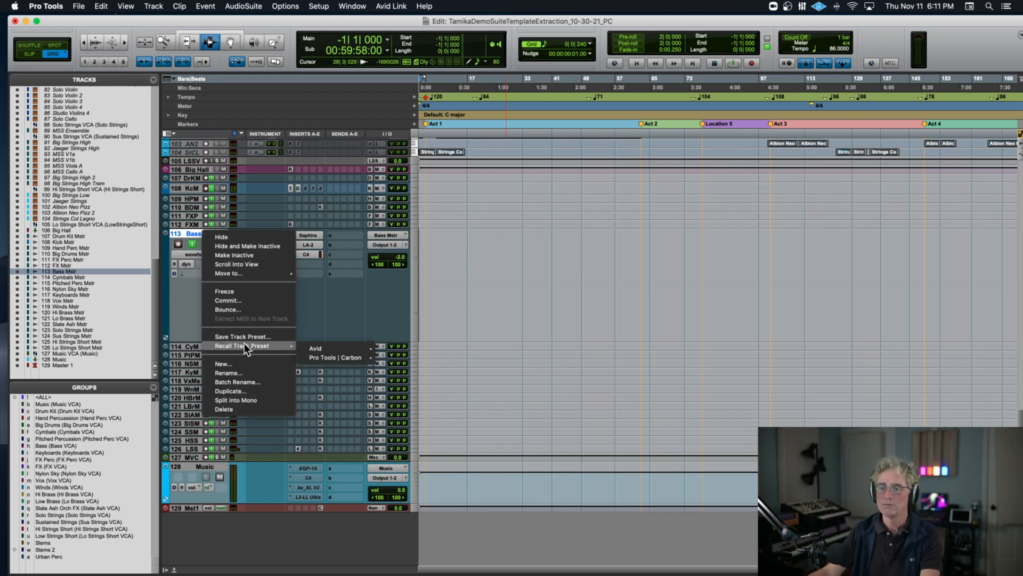
pyautogui.moveTo(319, 347)
pyautogui.moveTo(421, 411)
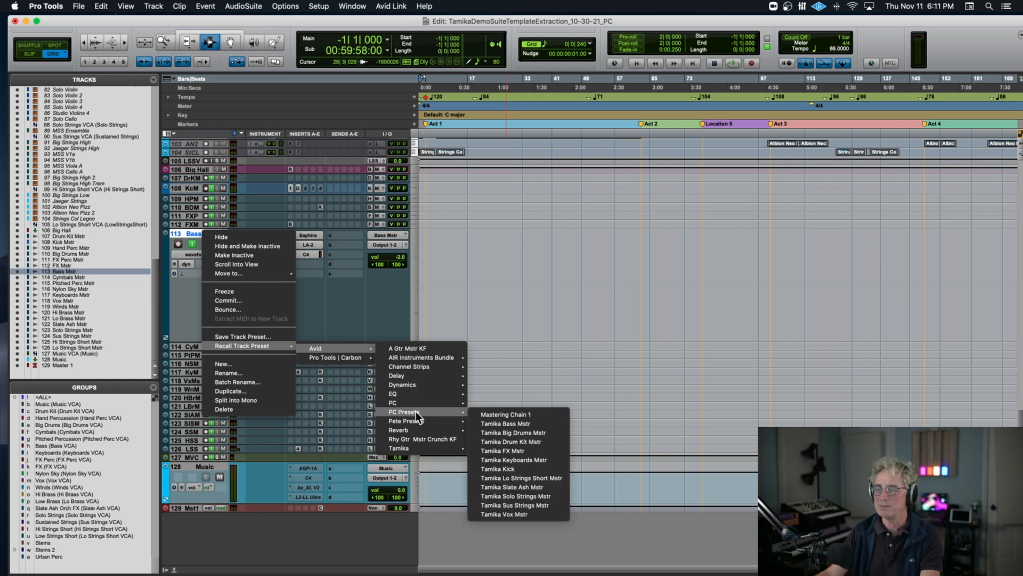
pyautogui.click(509, 426)
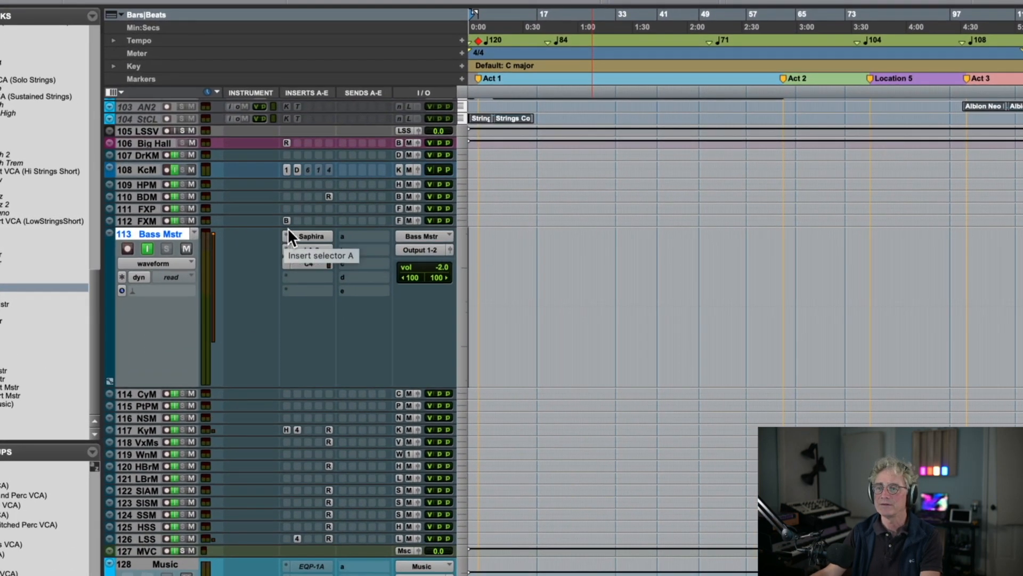
# Remove the Saphira, LA-2 and C4 inserts from the Bass Mstr track and set its input to no input.
pyautogui.click(286, 232)
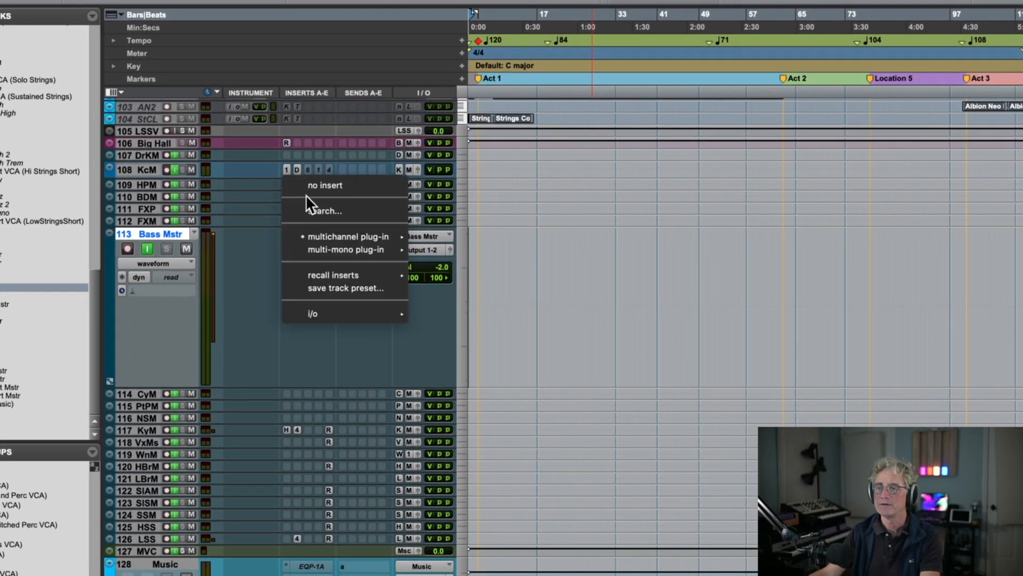
pyautogui.click(293, 235)
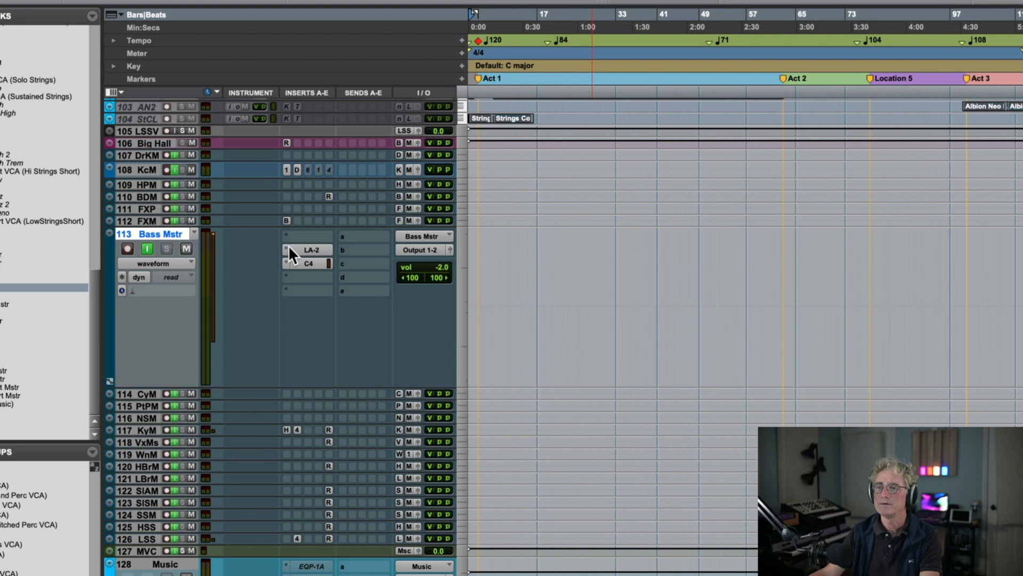
pyautogui.click(299, 229)
pyautogui.click(311, 200)
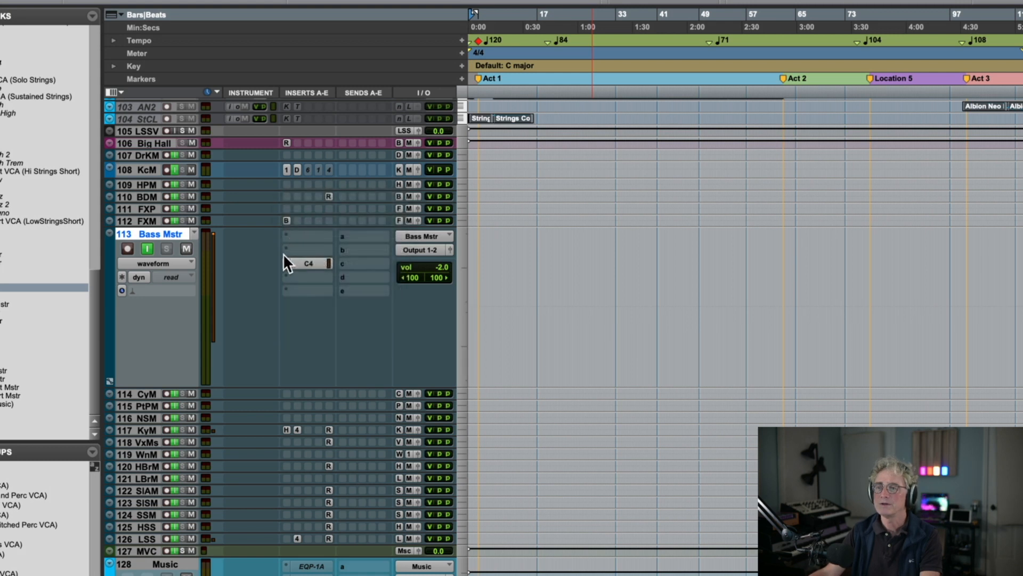
pyautogui.click(285, 260)
pyautogui.click(307, 213)
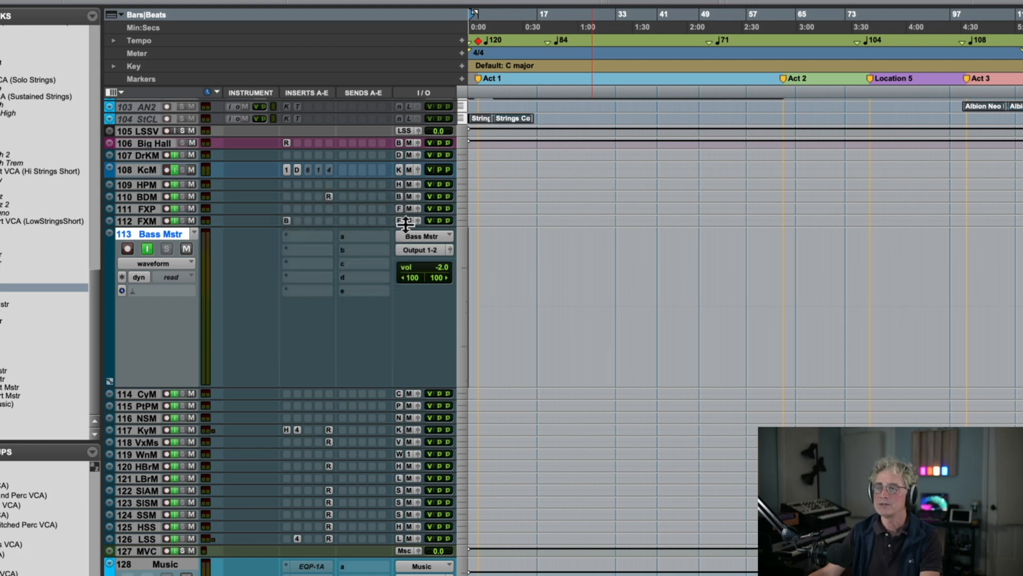
pyautogui.click(425, 233)
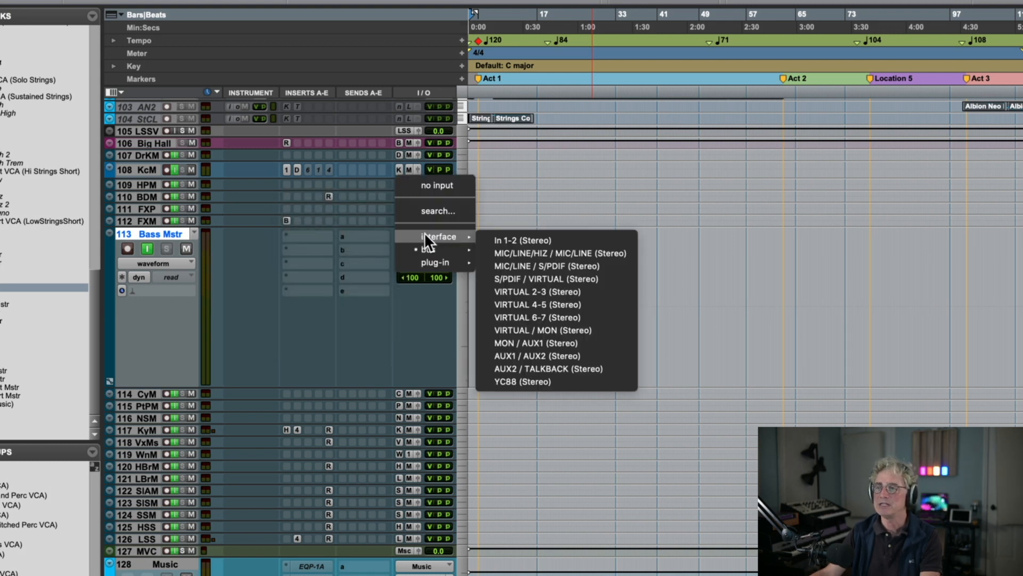
pyautogui.click(437, 185)
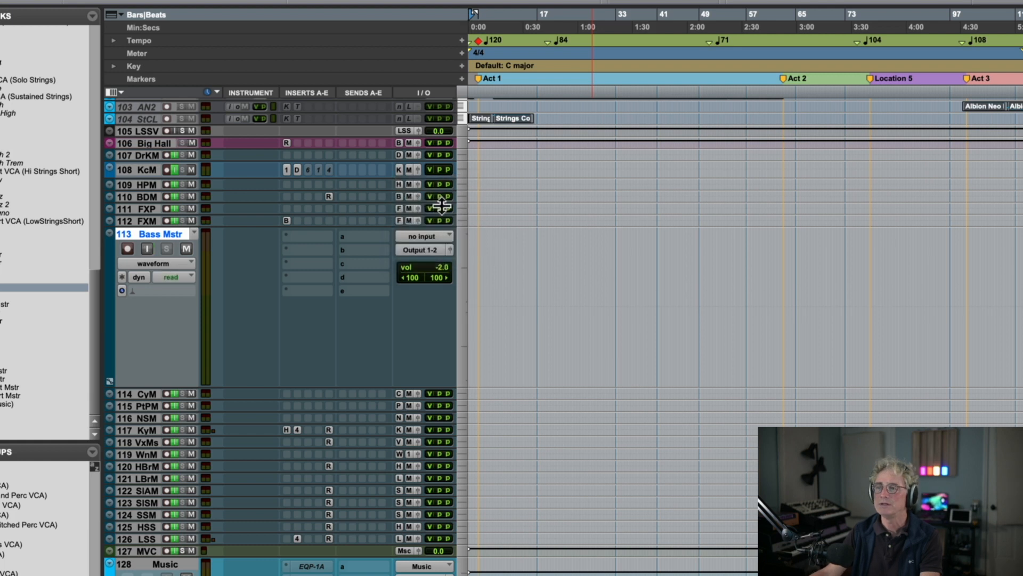
pyautogui.rightClick(166, 235)
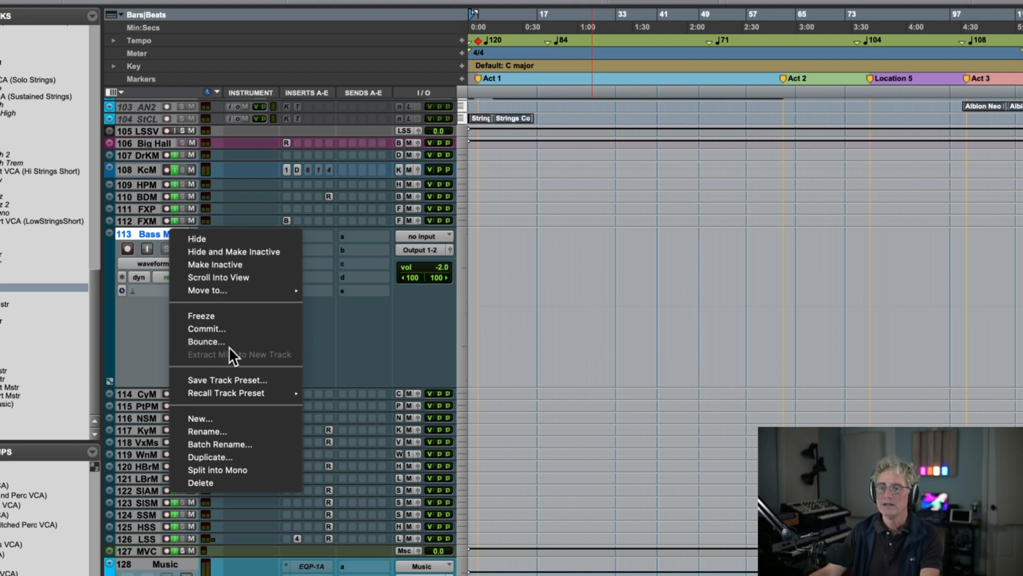
pyautogui.moveTo(296, 393)
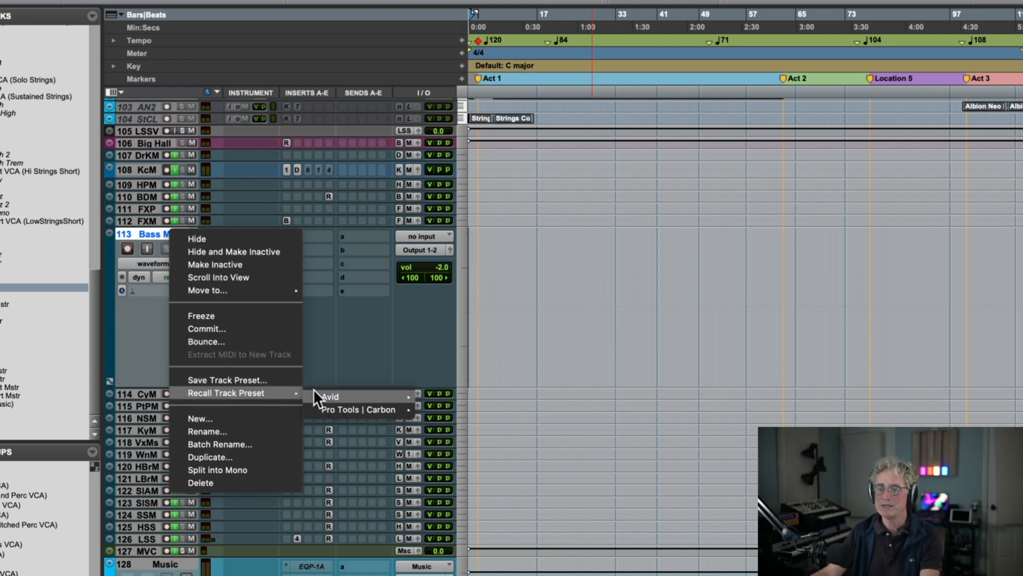
pyautogui.moveTo(394, 396)
pyautogui.moveTo(464, 486)
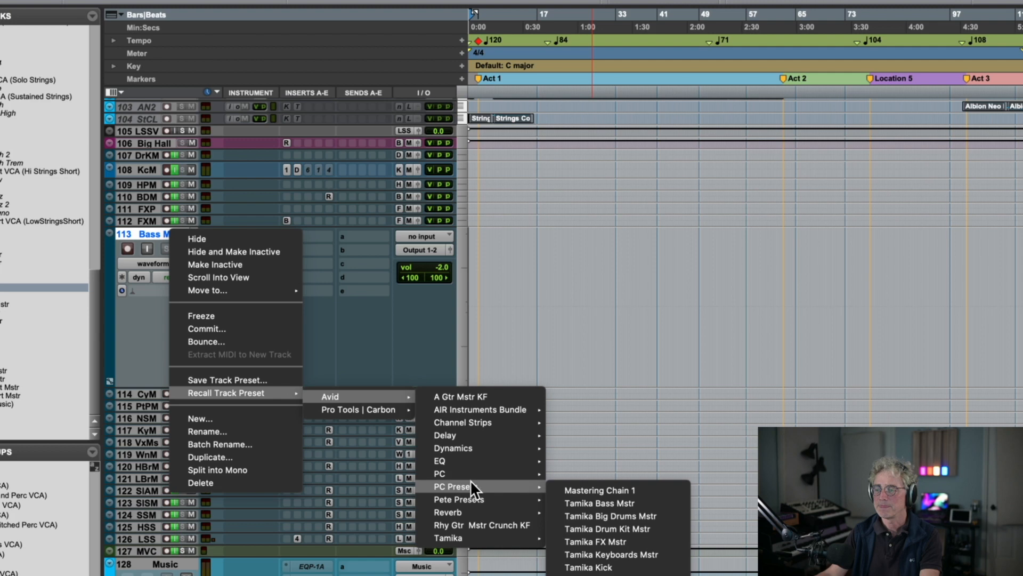
pyautogui.click(602, 501)
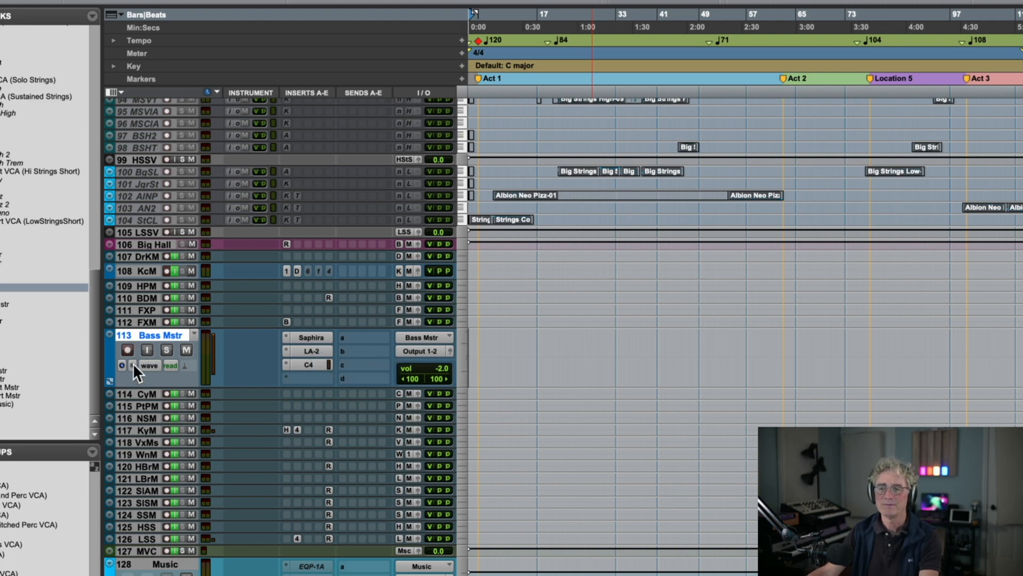
pyautogui.moveTo(125, 387); pyautogui.dragTo(142, 344)
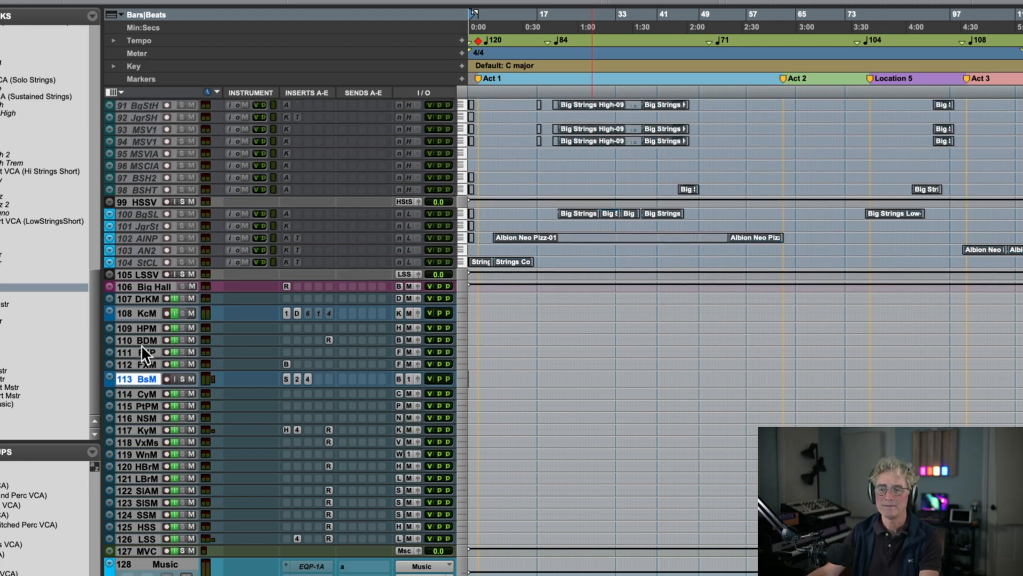
# Select all tracks from Kick Mstr through Music VCA, bring up the track color palette for them and close it.
pyautogui.click(142, 312)
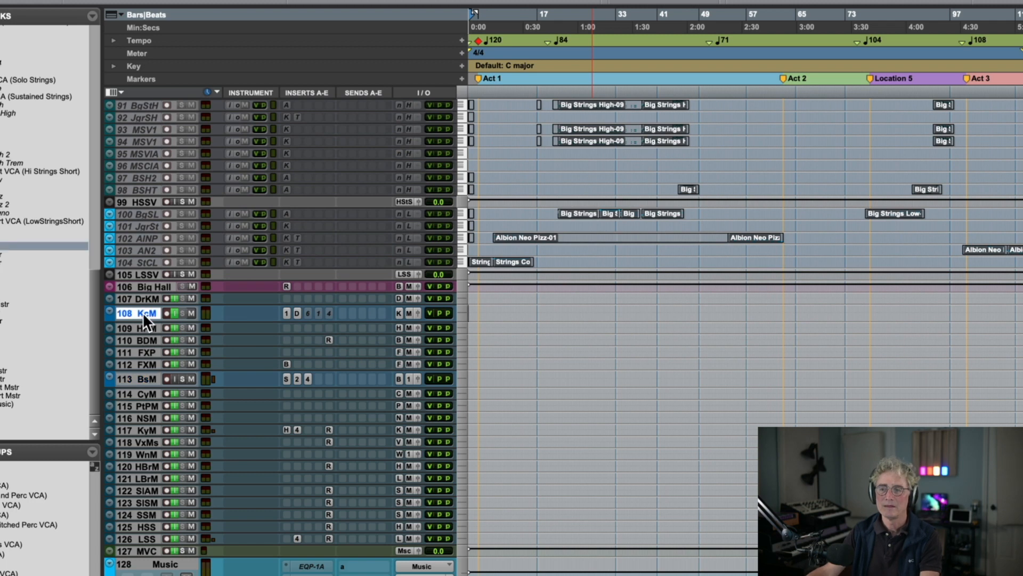
pyautogui.keyDown('shift'); pyautogui.click(137, 541); pyautogui.keyUp('shift')
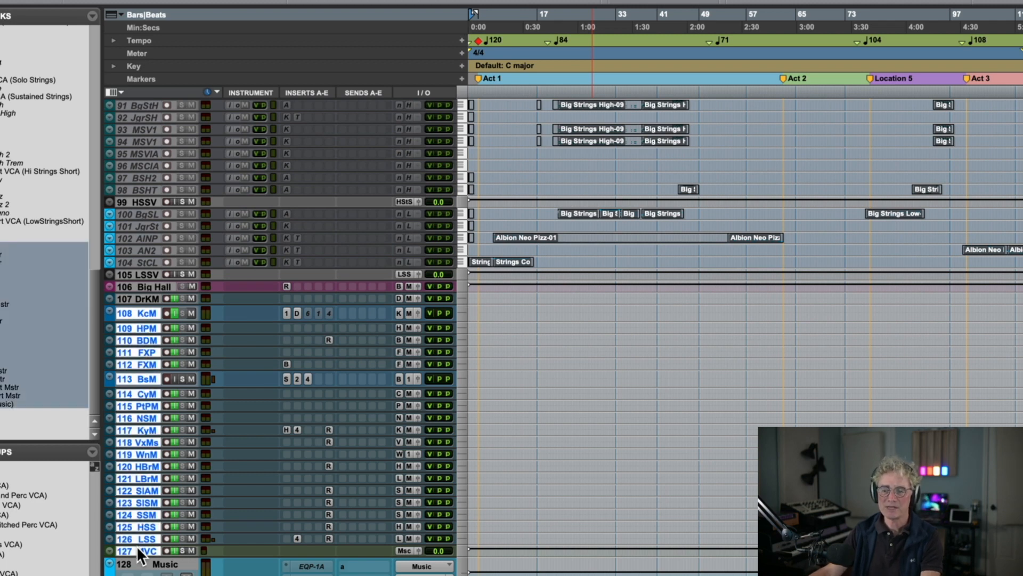
pyautogui.doubleClick(109, 314)
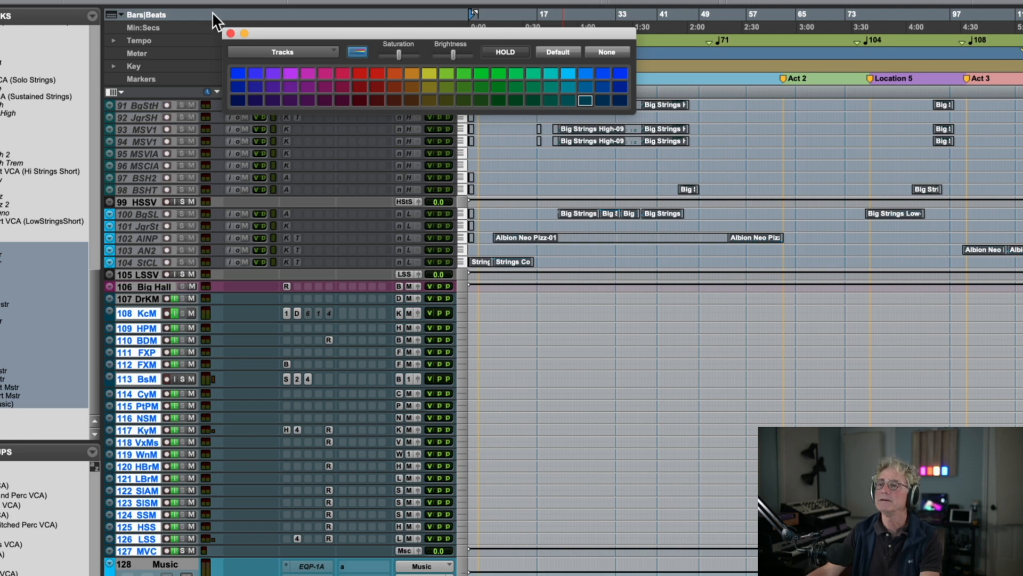
pyautogui.click(231, 33)
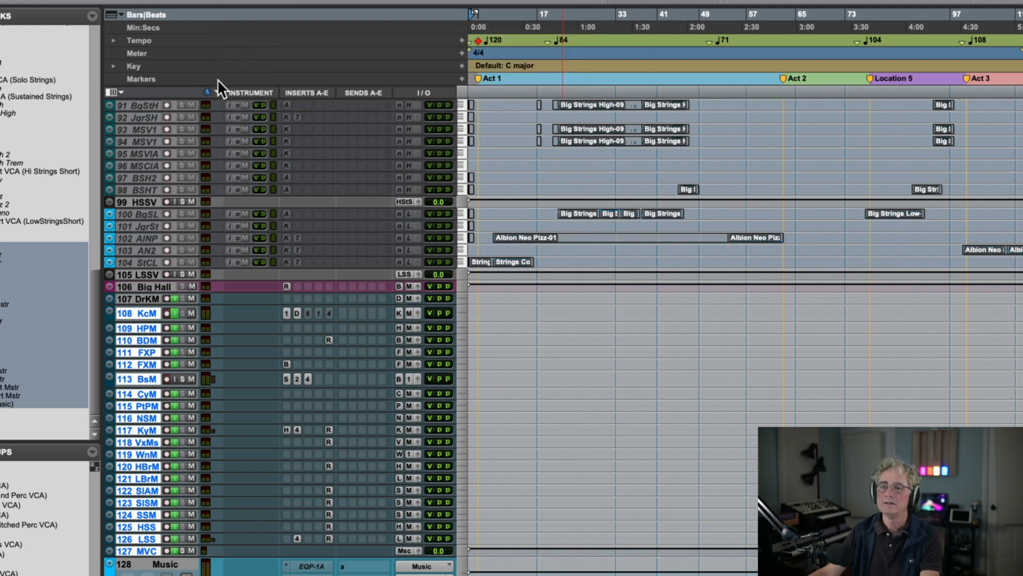
# Enable input monitoring on the Bass Mstr track and shrink the selected tracks to minimum height, clearing the selection.
pyautogui.click(174, 378)
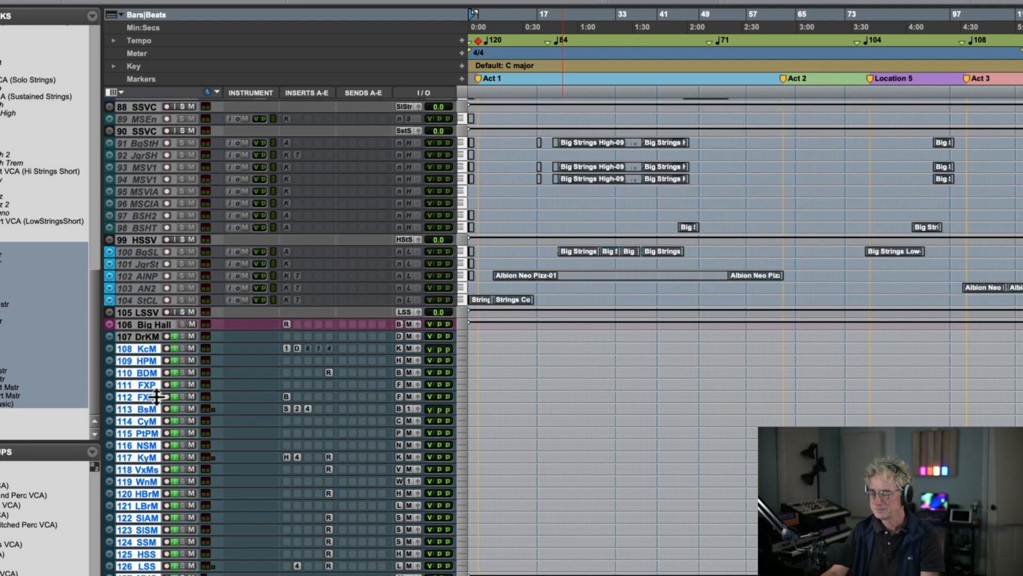
pyautogui.scroll(3, 157, 395)
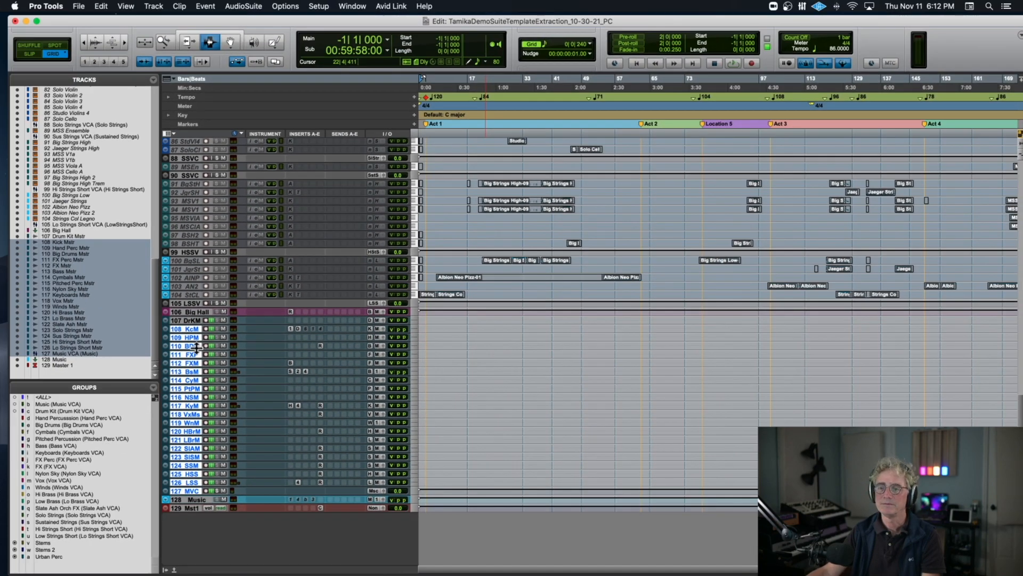
pyautogui.keyDown('alt'); pyautogui.click(190, 328); pyautogui.keyUp('alt')
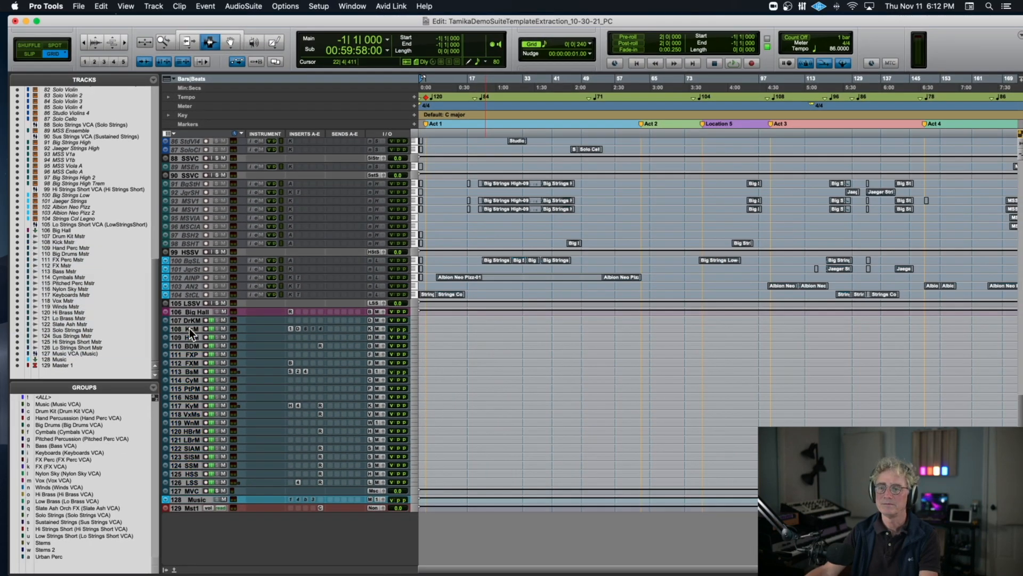
# Save the TamikaDemoSuiteTemplateExtraction_10-30-21_PC session and close it.
pyautogui.press('super+s')
pyautogui.press('super+shift+w')
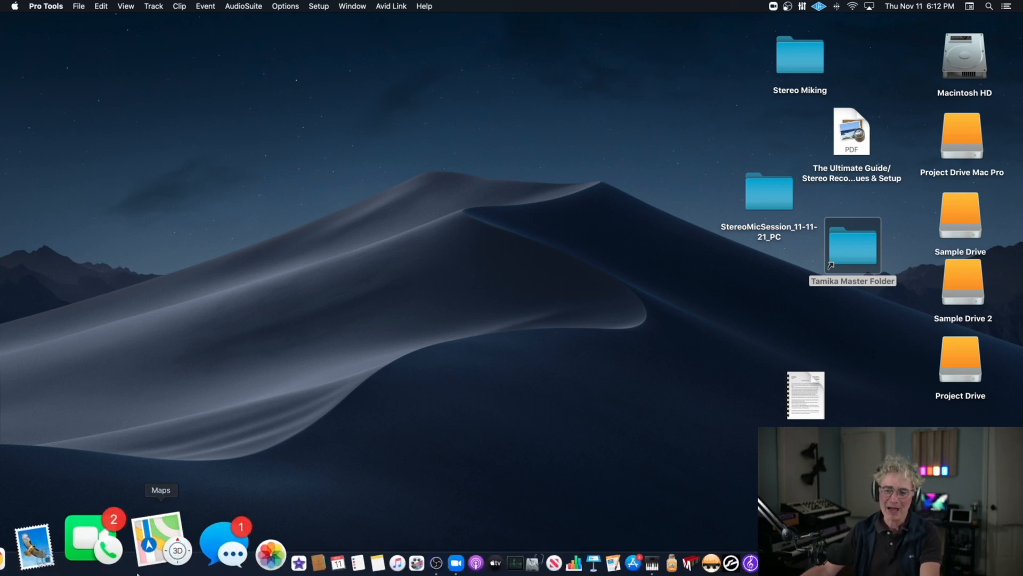
# Create a local session named TamikaM10_11-11-21_PC and save it in the Tamika Library folder.
pyautogui.moveTo(654, 573)
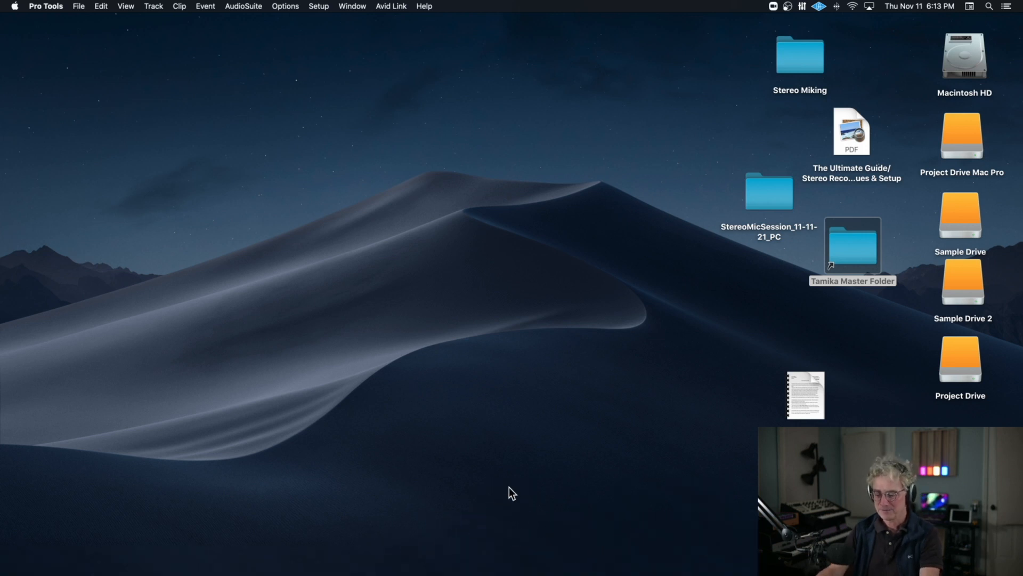
pyautogui.write('TamikaM10_11-11-21_PC')
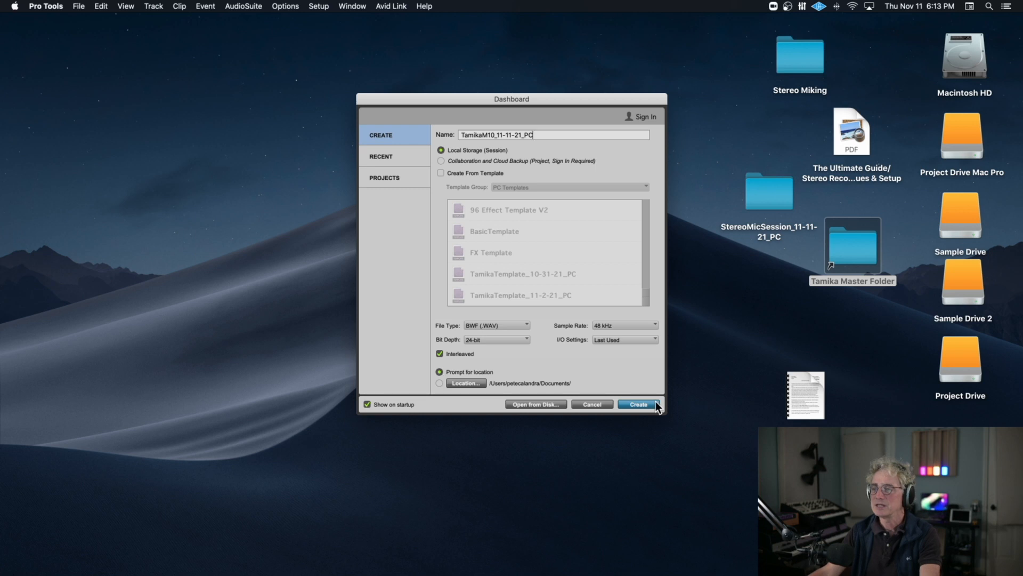
pyautogui.click(638, 404)
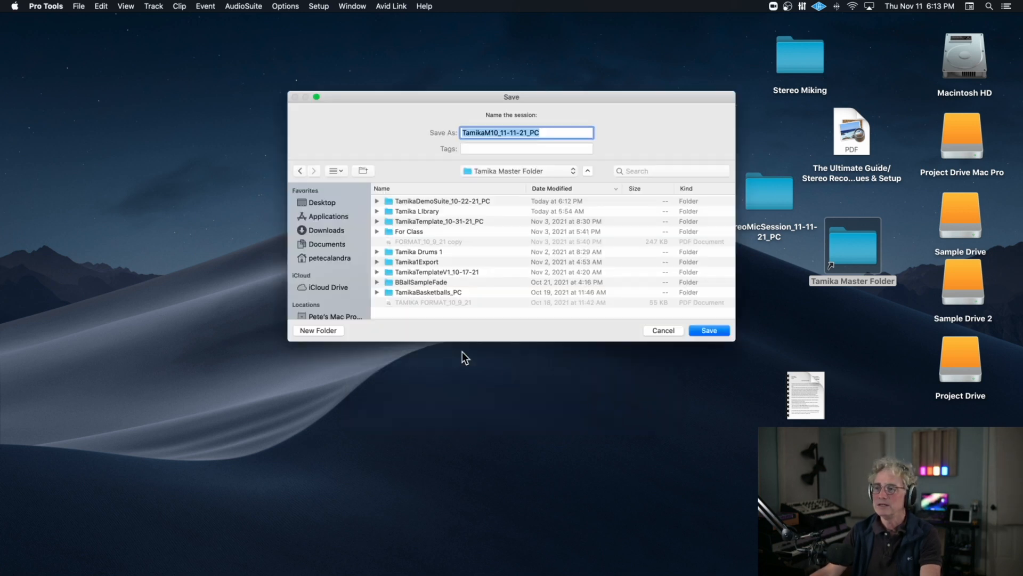
pyautogui.doubleClick(428, 212)
pyautogui.click(462, 190)
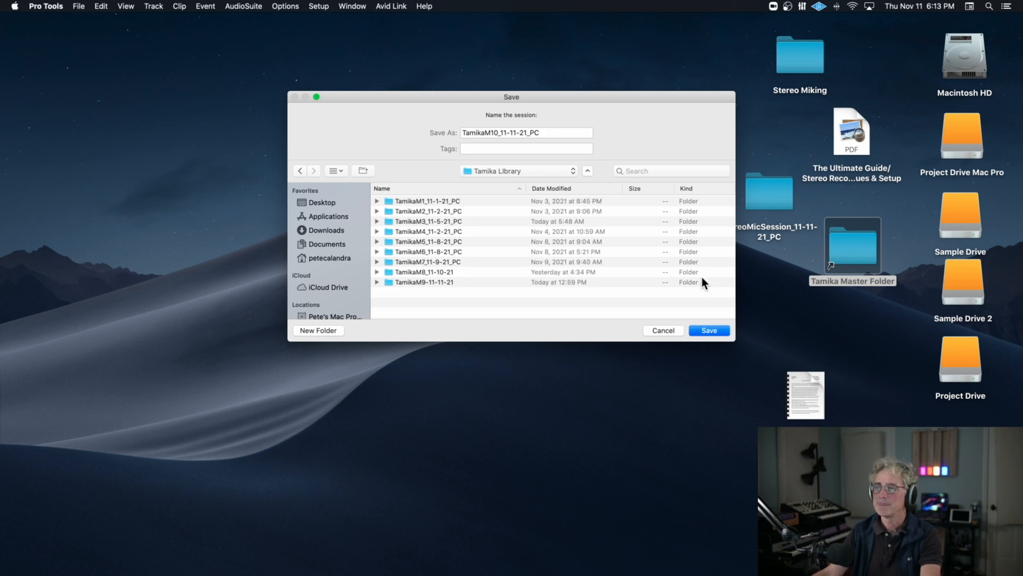
pyautogui.click(709, 330)
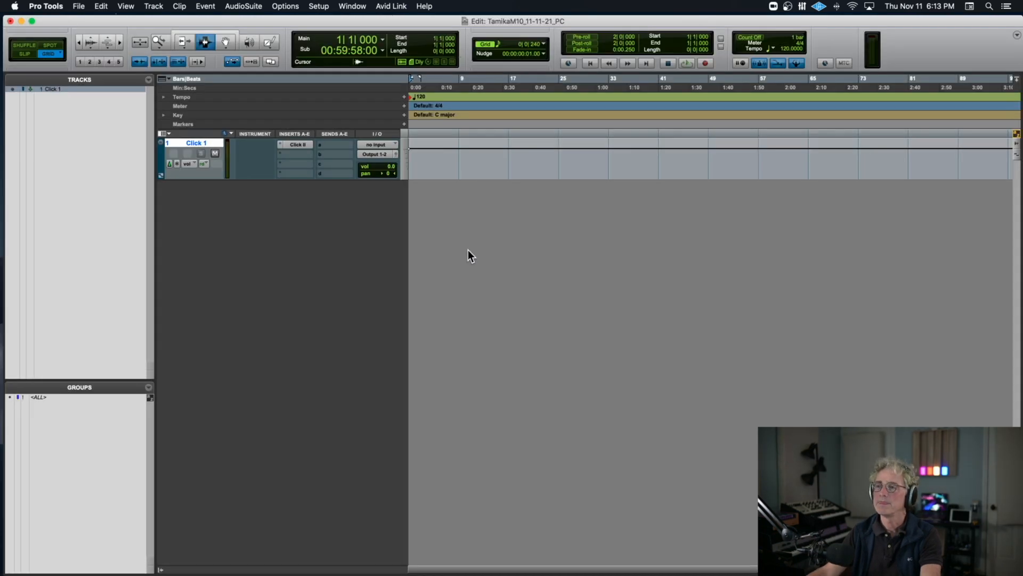
# Delete the Click 1 track and open TamikaDemoSuiteTemplateExtraction_10-30-21_PC.ptx for importing its session data.
pyautogui.rightClick(197, 143)
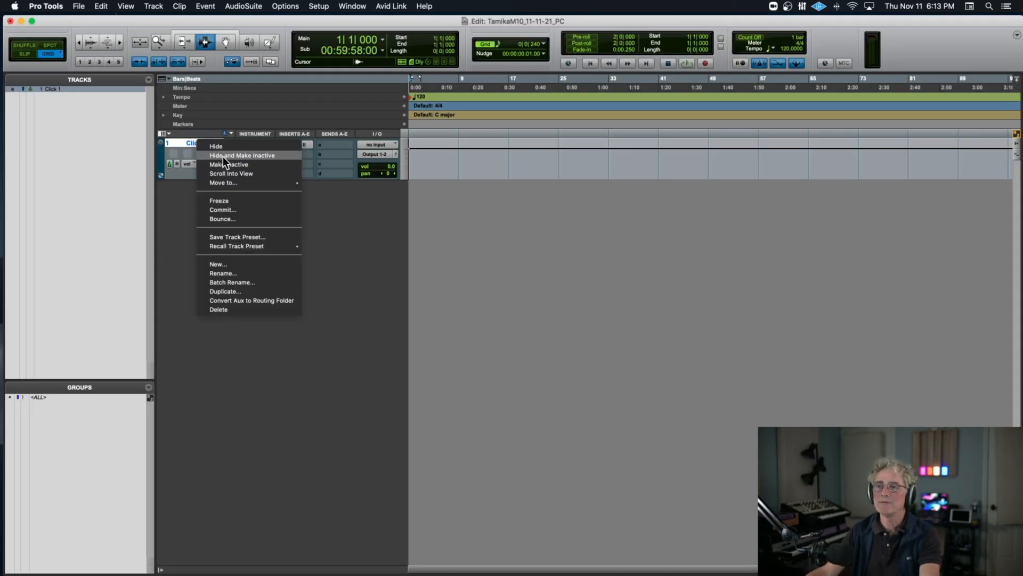
pyautogui.click(219, 310)
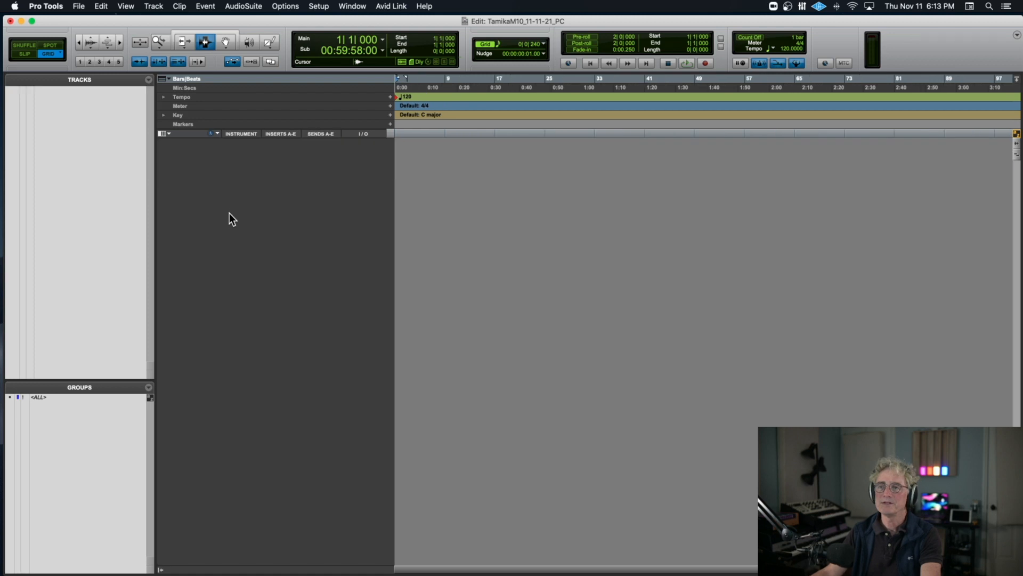
pyautogui.click(79, 7)
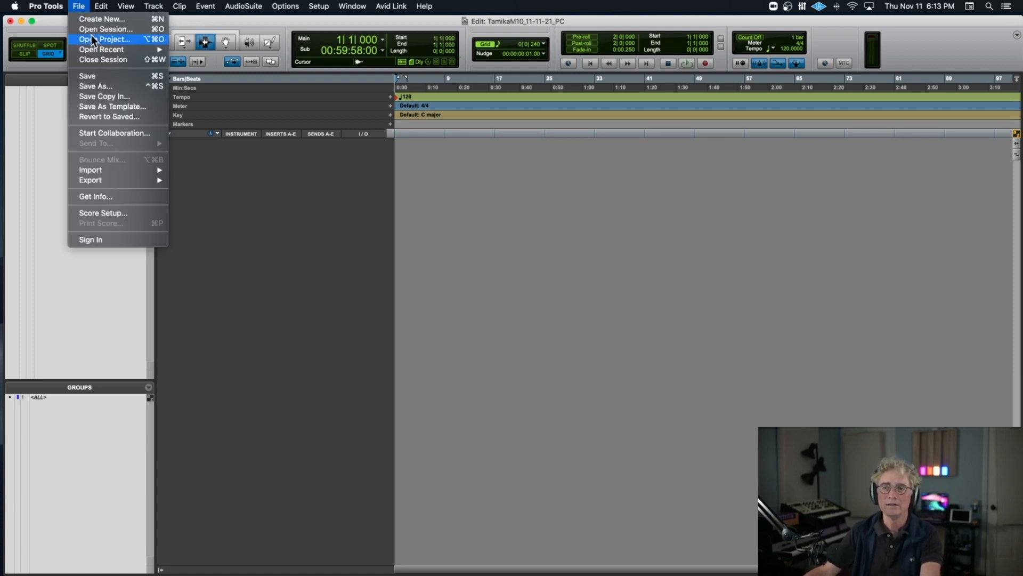
pyautogui.moveTo(107, 174)
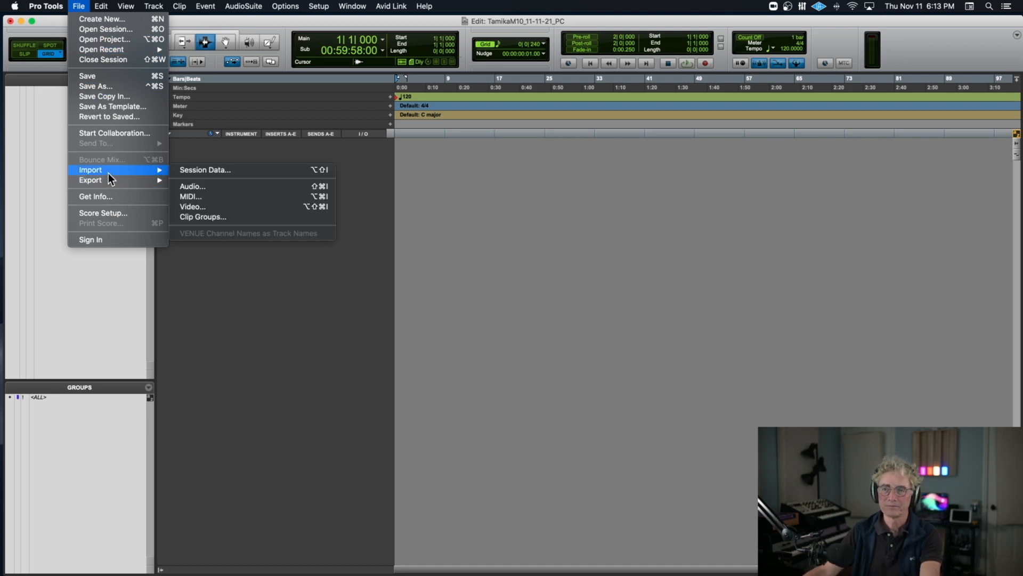
pyautogui.click(187, 171)
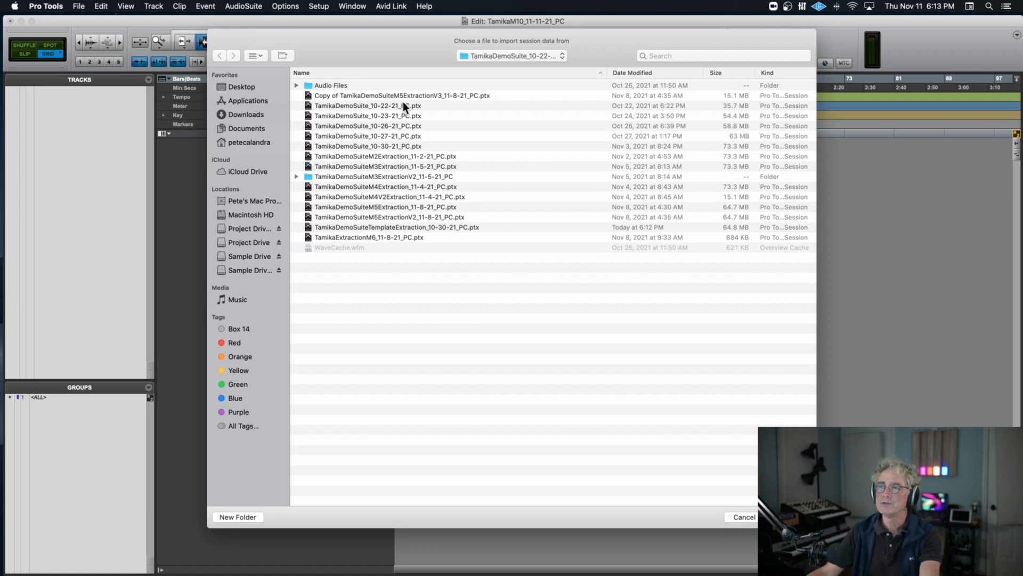
pyautogui.click(403, 228)
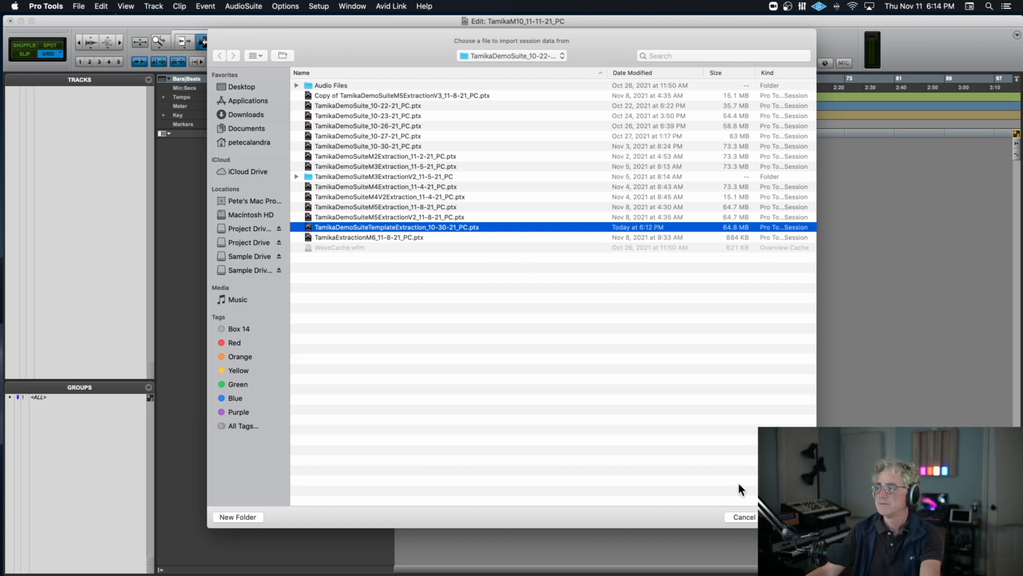
pyautogui.click(789, 517)
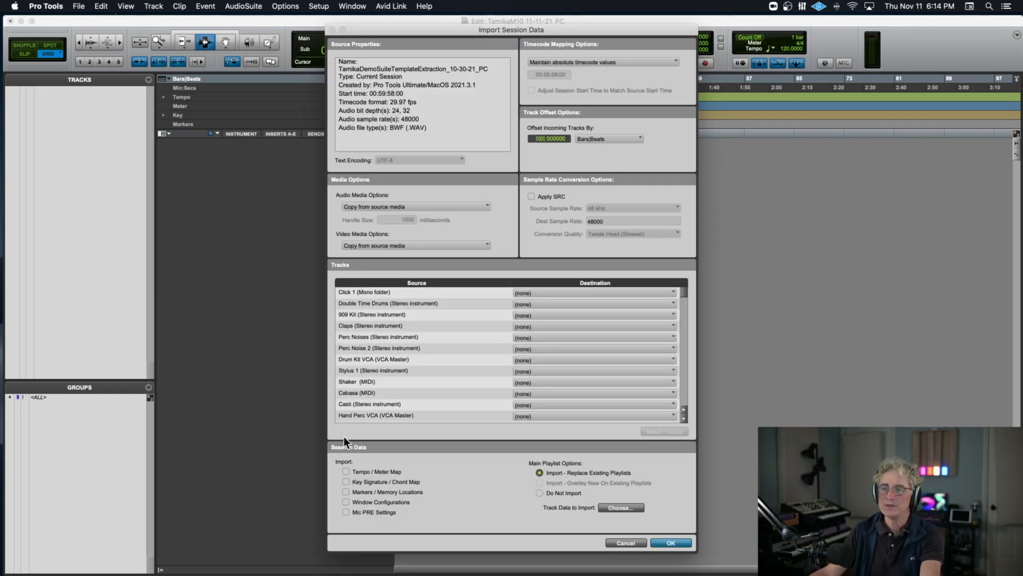
# Set all source tracks from Click 1 through Master 1 to import as new tracks.
pyautogui.click(375, 293)
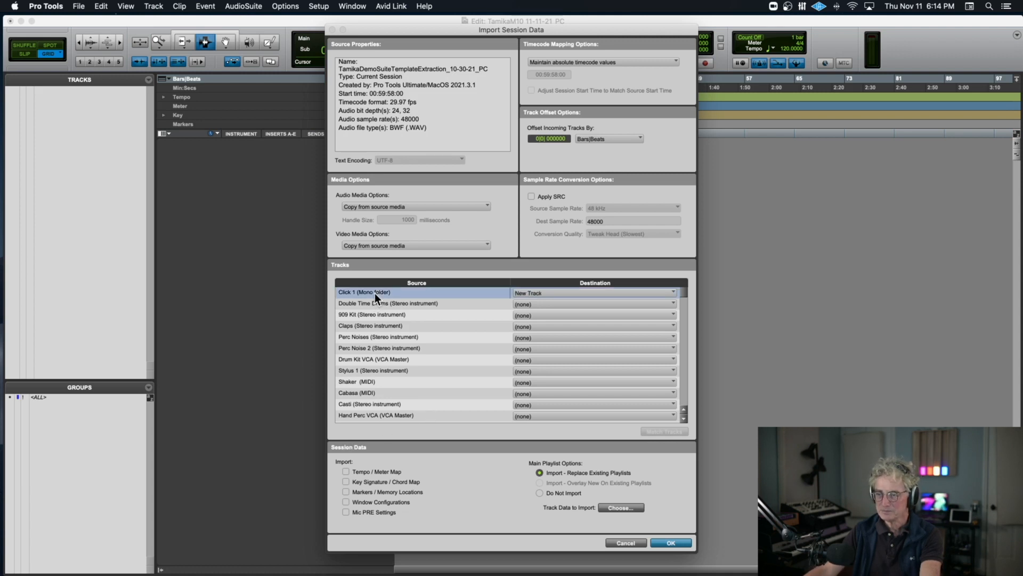
pyautogui.scroll(-10, 414, 323)
pyautogui.scroll(-5, 414, 323)
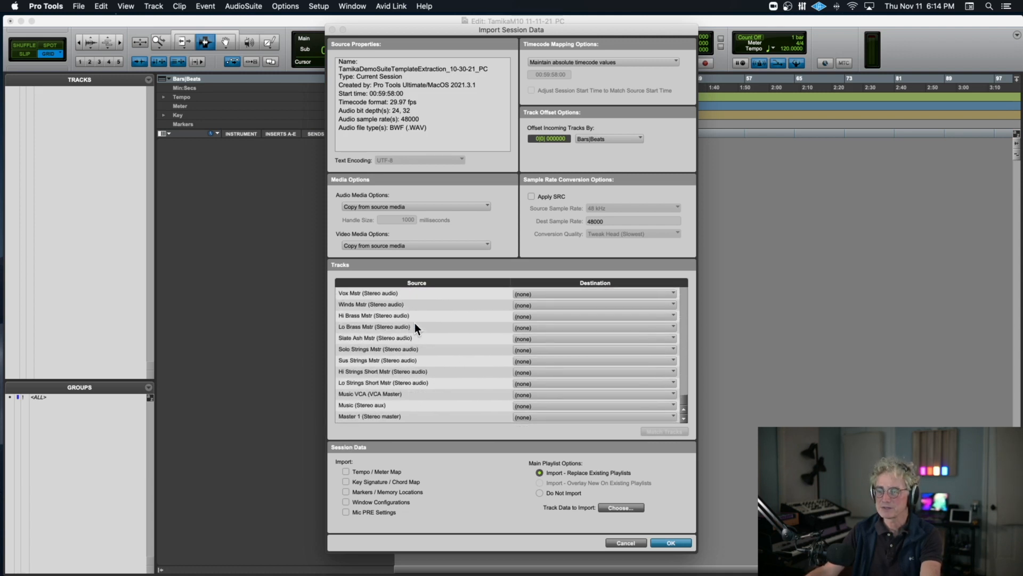
pyautogui.keyDown('shift'); pyautogui.click(379, 416); pyautogui.keyUp('shift')
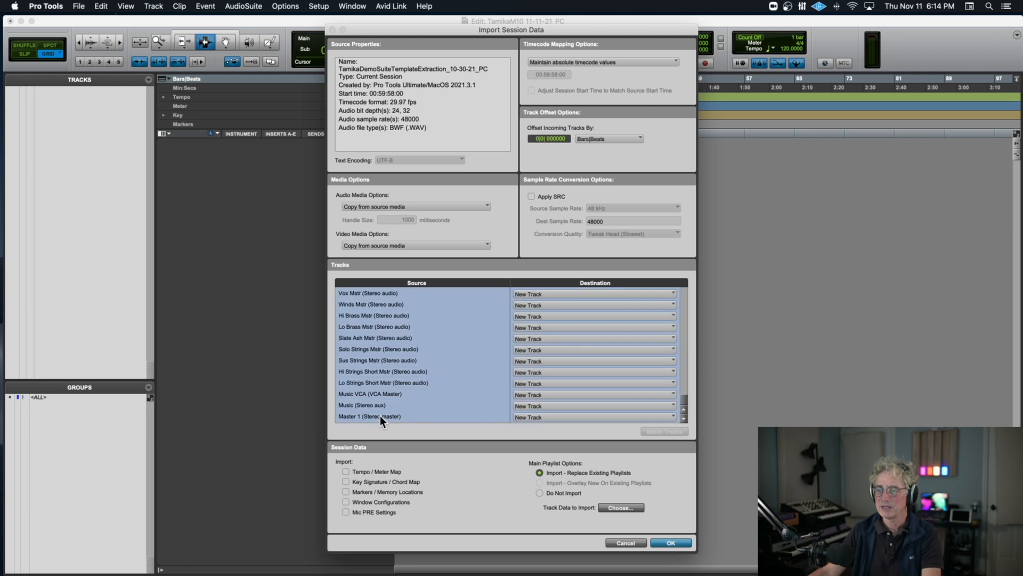
pyautogui.scroll(5, 387, 410)
pyautogui.scroll(5, 387, 409)
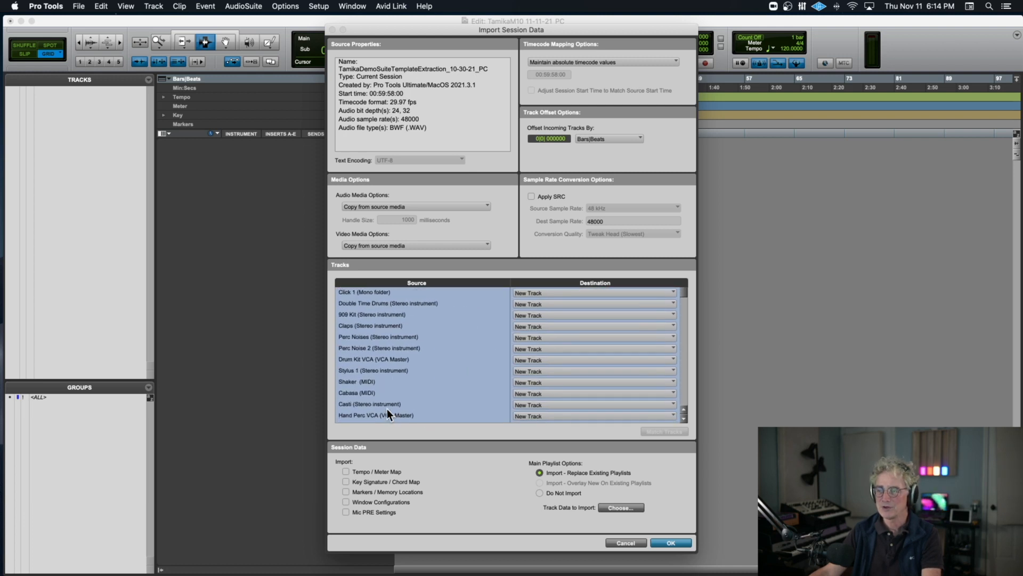
pyautogui.scroll(-2, 388, 405)
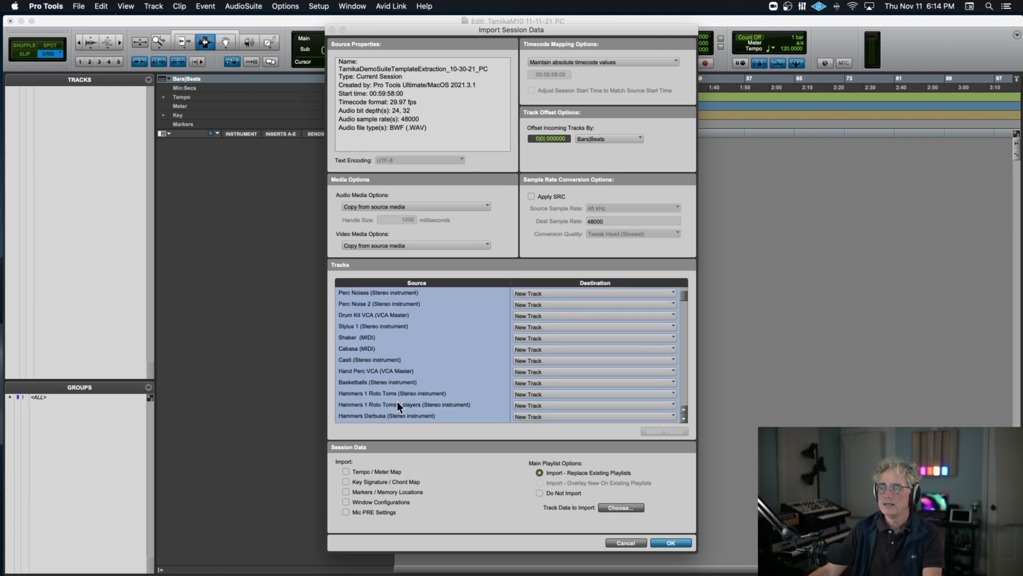
pyautogui.click(556, 295)
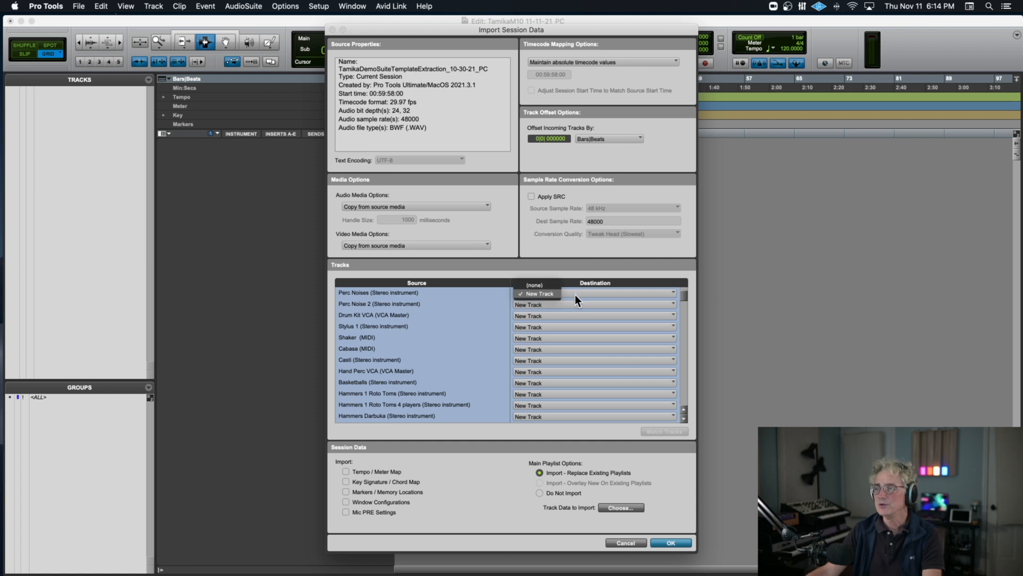
pyautogui.click(582, 297)
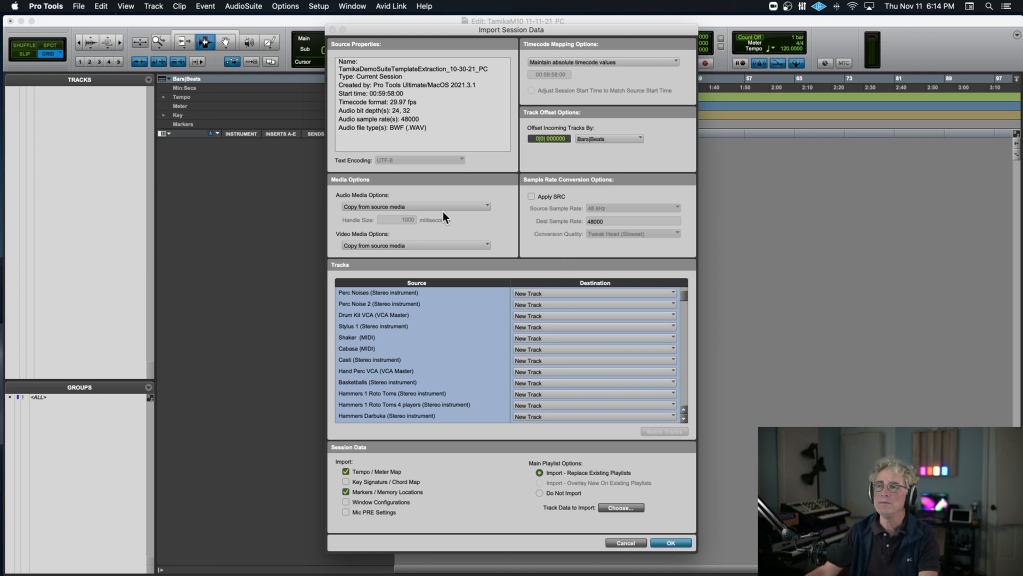
# Import the tracks with the tempo/meter map and markers, copying audio from source media, and clear the track selection.
pyautogui.click(414, 209)
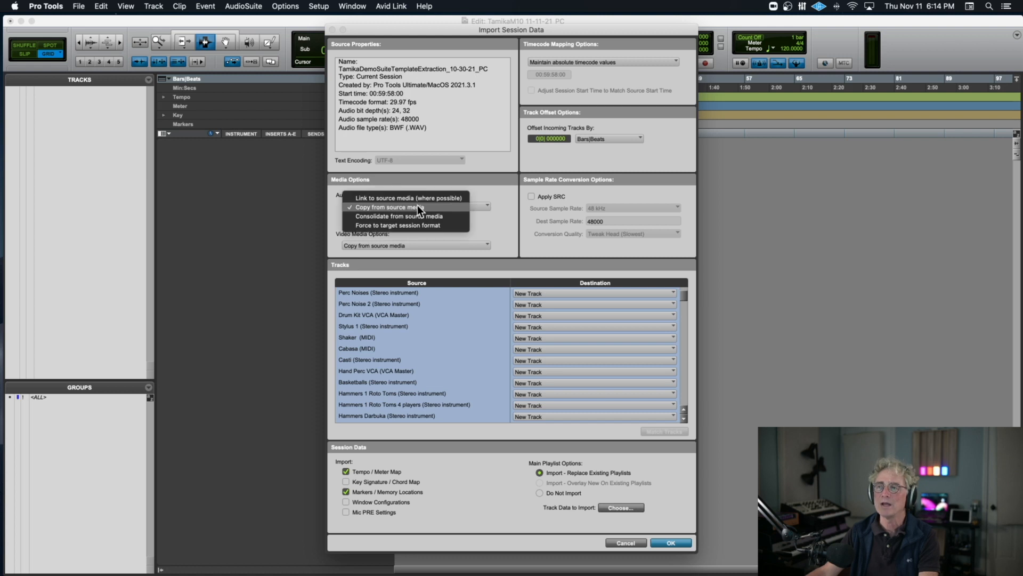
pyautogui.click(446, 207)
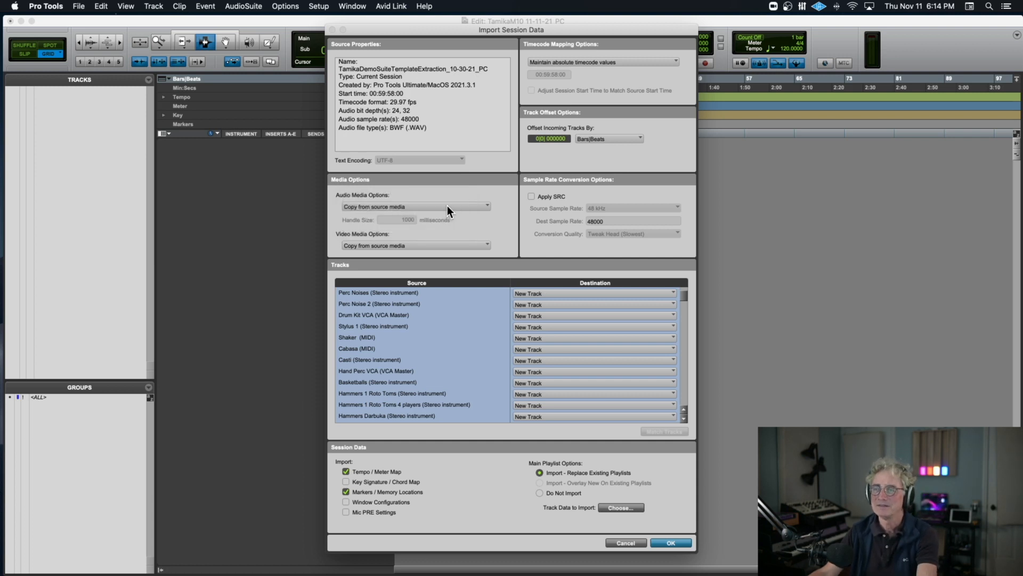
pyautogui.click(669, 542)
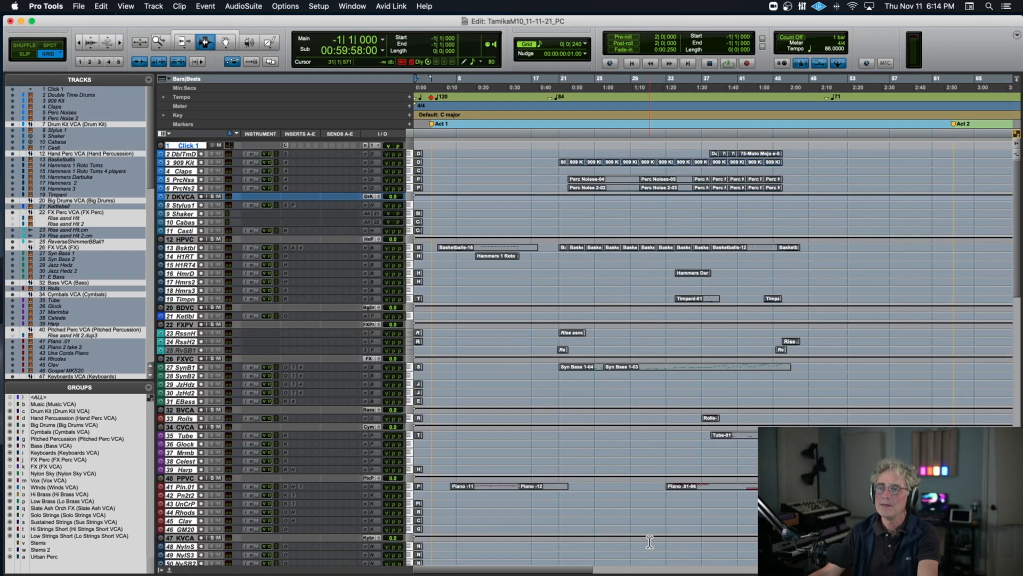
pyautogui.rightClick(183, 331)
pyautogui.click(202, 355)
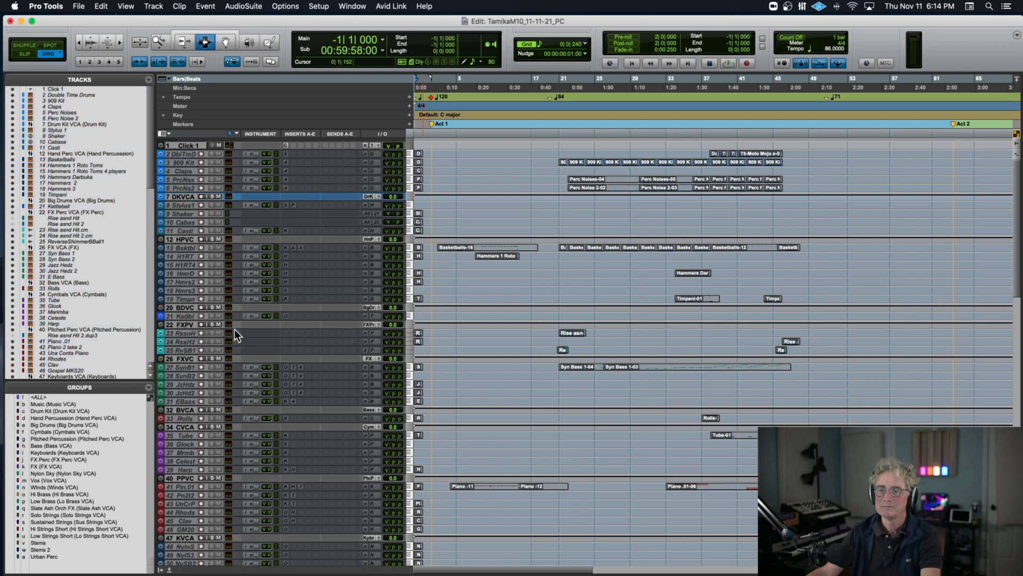
# Select the range from 128|4|720 to 145|3|000 on the Shaker track, shortly before Act 4.
pyautogui.hscroll(5, 528, 322)
pyautogui.hscroll(10, 530, 326)
pyautogui.scroll(-2, 530, 327)
pyautogui.hscroll(3, 530, 327)
pyautogui.hscroll(3, 529, 326)
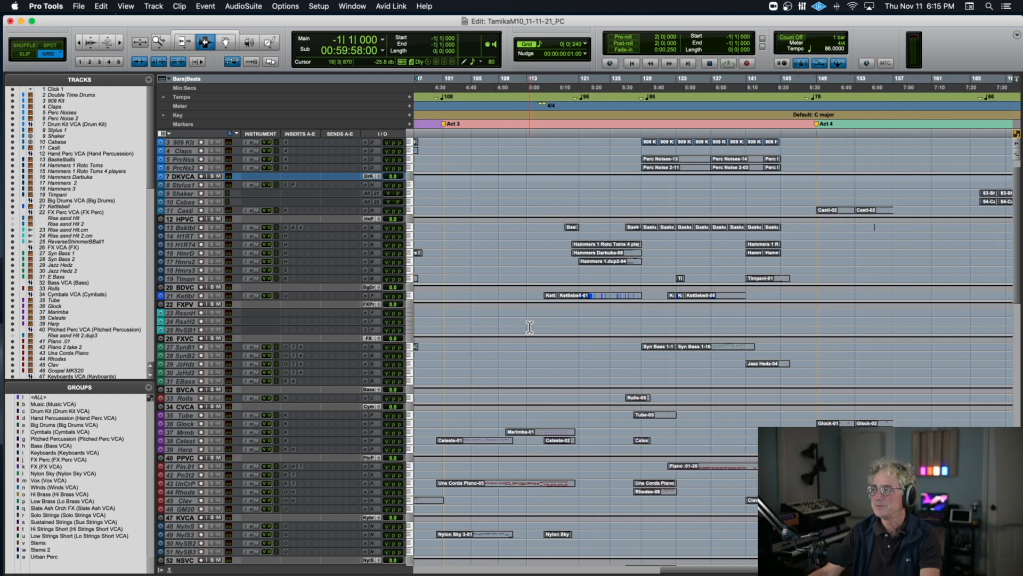
pyautogui.hscroll(2, 529, 326)
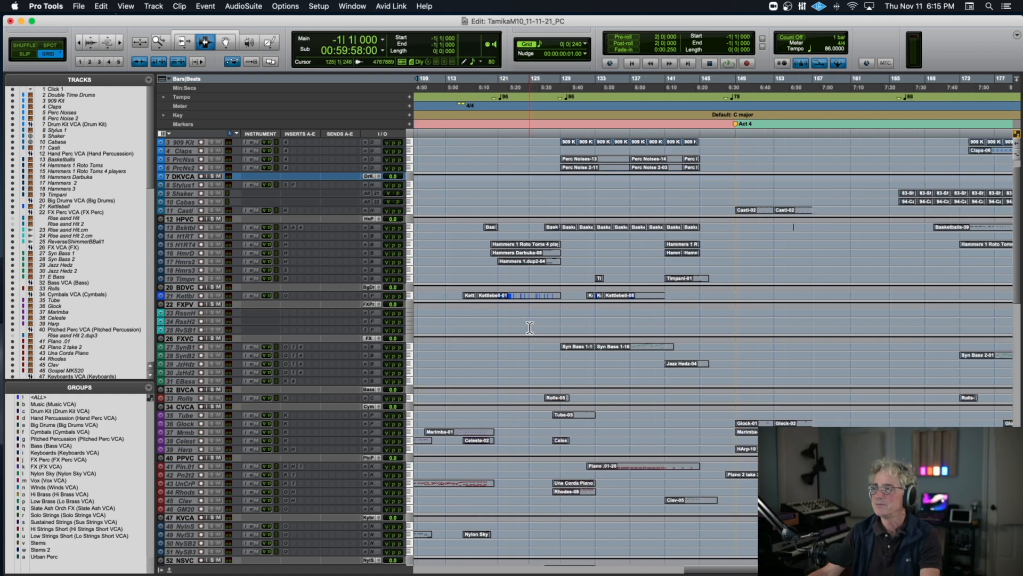
pyautogui.click(560, 188)
pyautogui.scroll(-1, 560, 187)
pyautogui.moveTo(560, 187); pyautogui.dragTo(704, 189)
pyautogui.scroll(3, 704, 190)
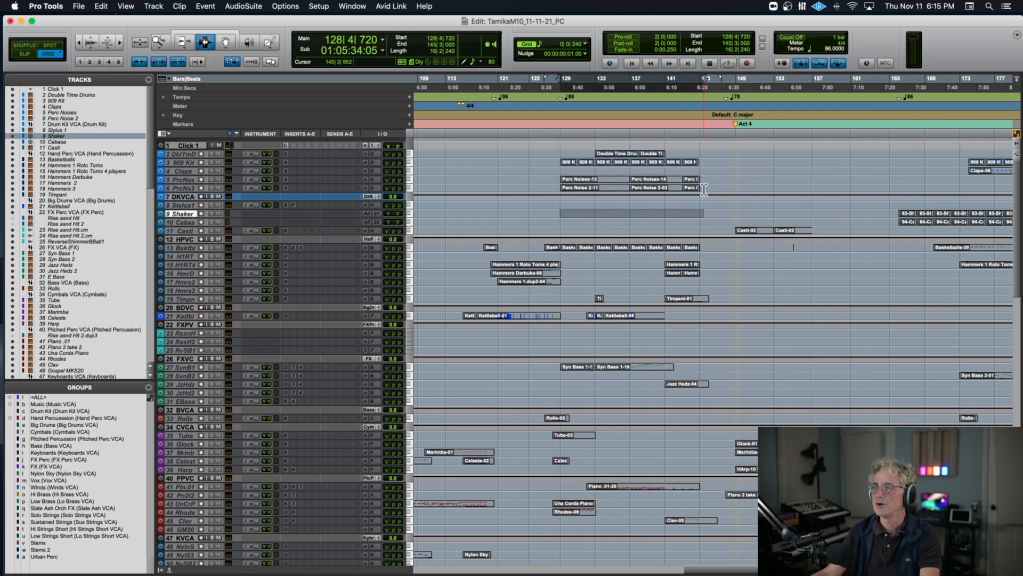
# Deselect the Shaker track and set the grid value to 1 bar.
pyautogui.press('r')
pyautogui.press('r')
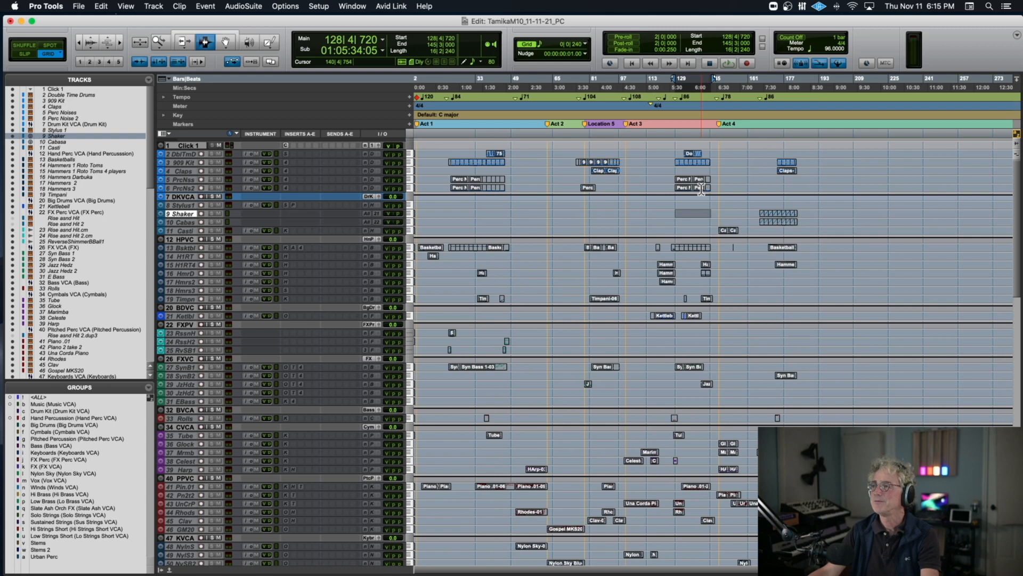
pyautogui.press('t')
pyautogui.press('t')
pyautogui.press('t')
pyautogui.press('t')
pyautogui.press('t')
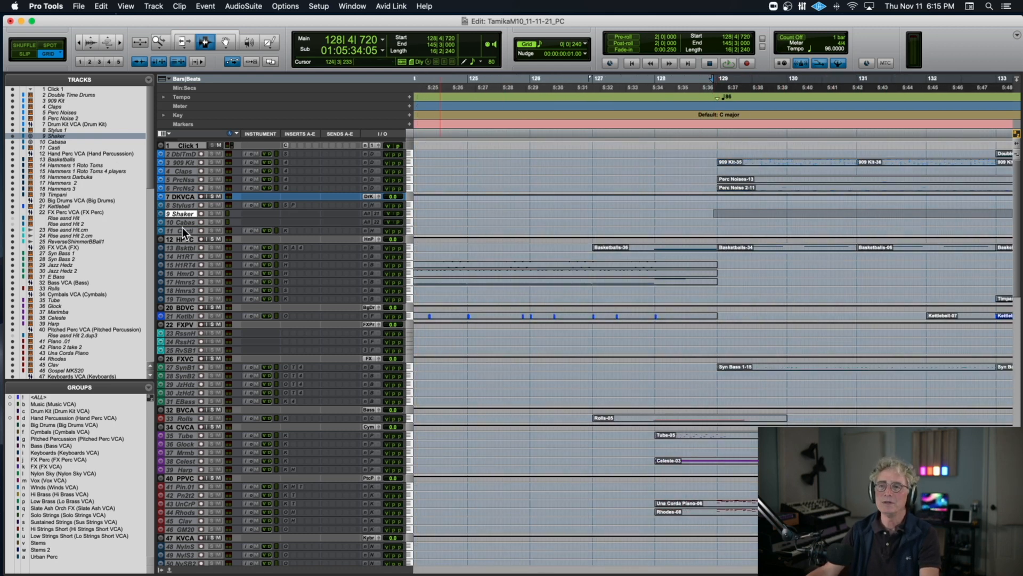
pyautogui.click(185, 212)
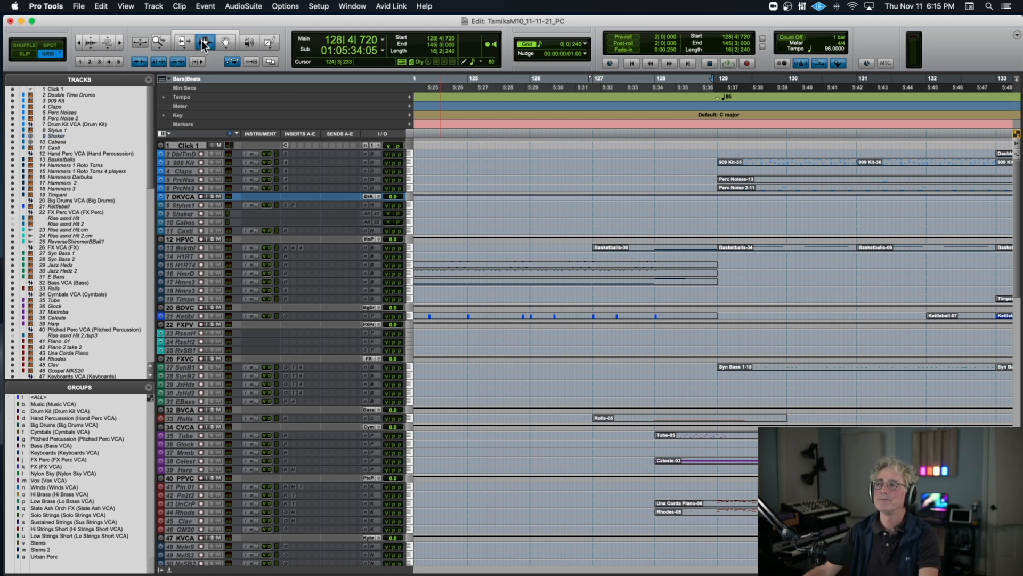
pyautogui.click(585, 45)
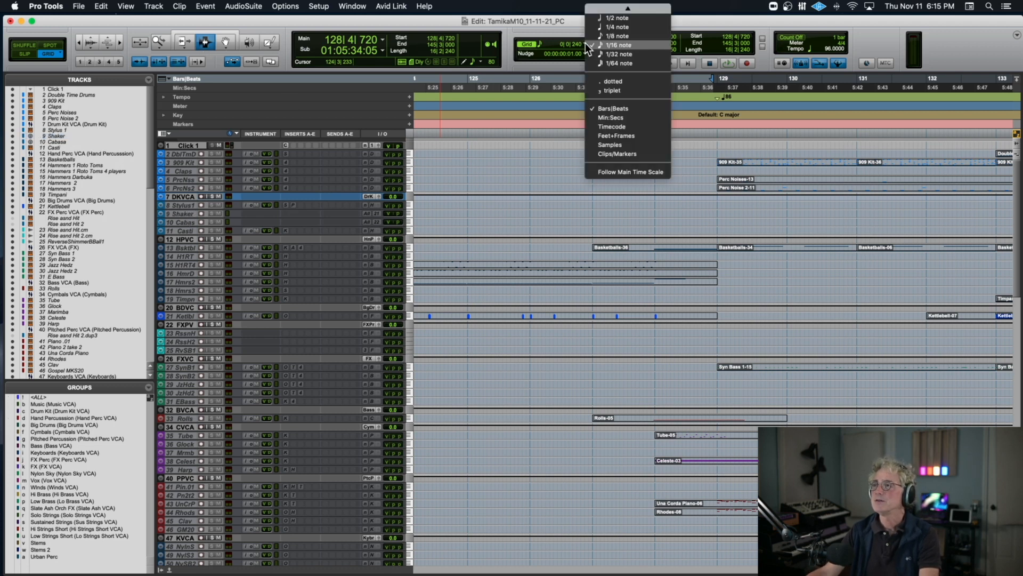
pyautogui.click(600, 11)
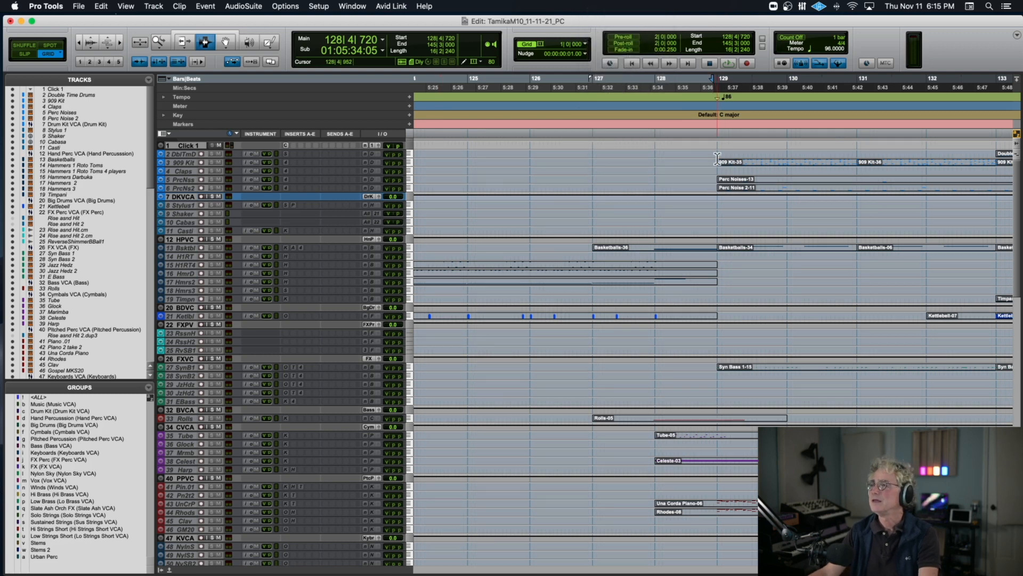
# Activate the <ALL> group, select all its tracks across the current time range, and shift the Edit window aside.
pyautogui.rightClick(40, 397)
pyautogui.click(88, 361)
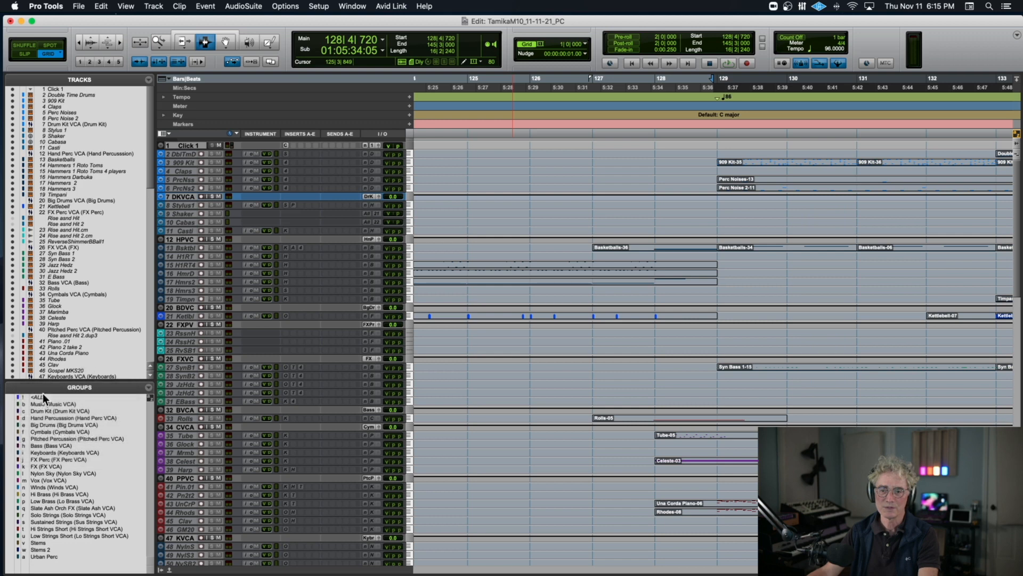
pyautogui.click(39, 398)
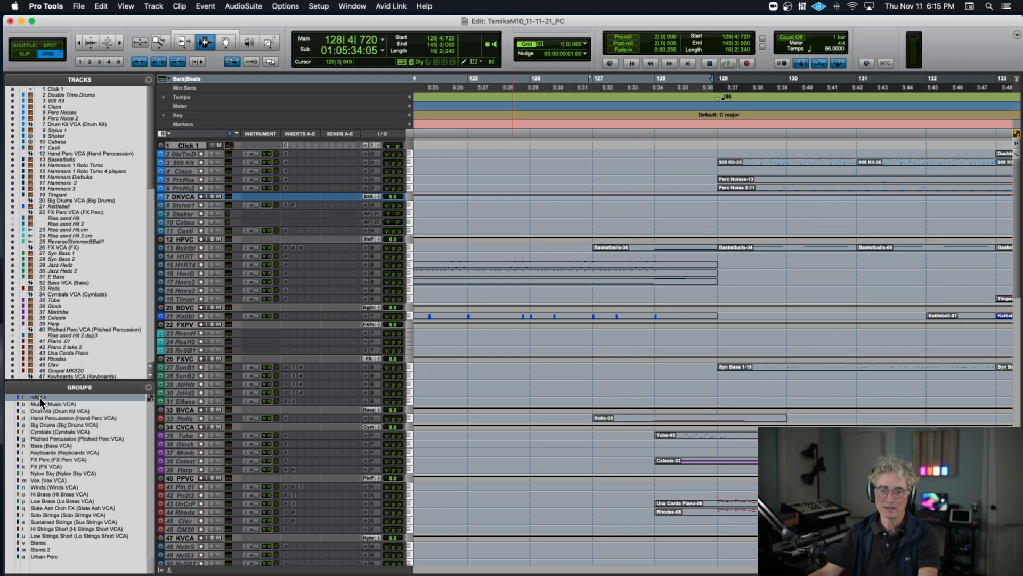
pyautogui.click(13, 399)
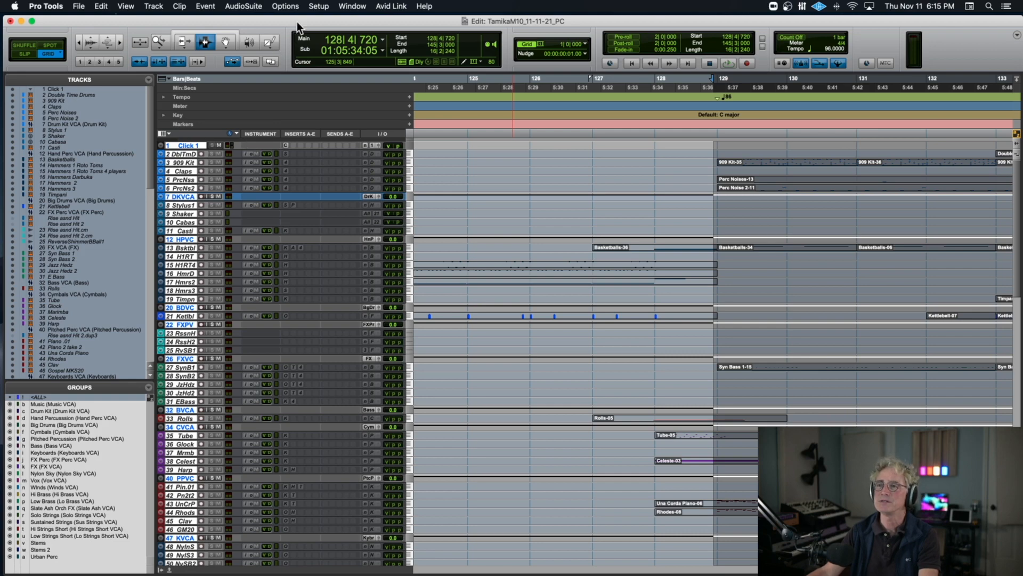
pyautogui.moveTo(296, 21); pyautogui.dragTo(406, 19)
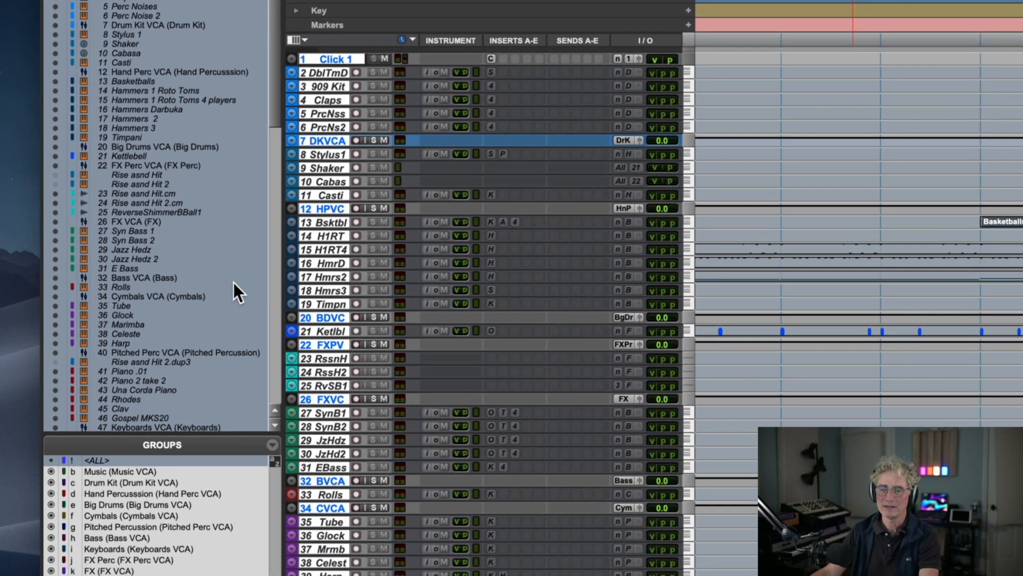
# Enlarge the Groups list and select the range from 1|1|000 to 129|1|000 across all tracks and rulers.
pyautogui.moveTo(107, 436); pyautogui.dragTo(107, 280)
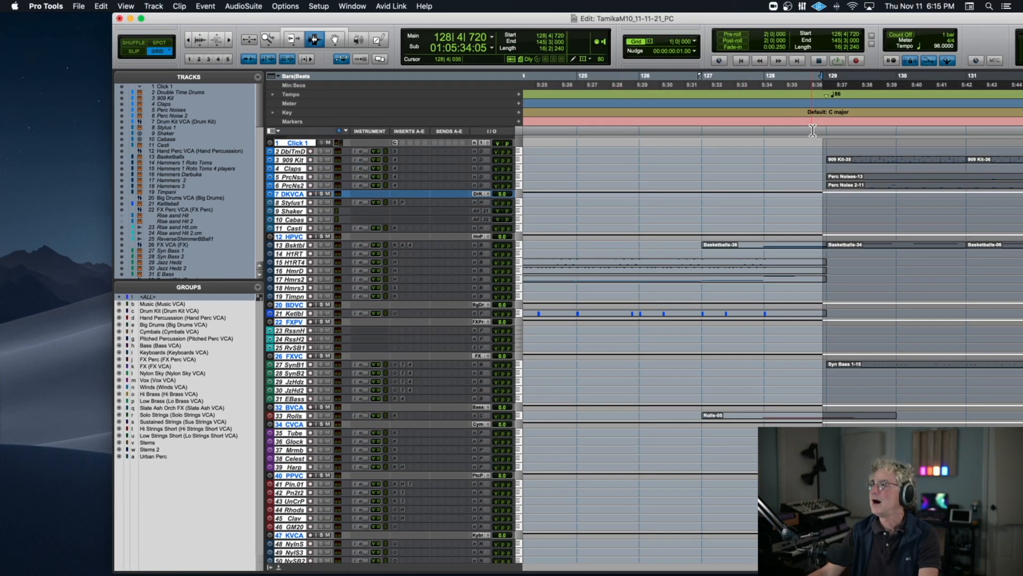
pyautogui.click(826, 131)
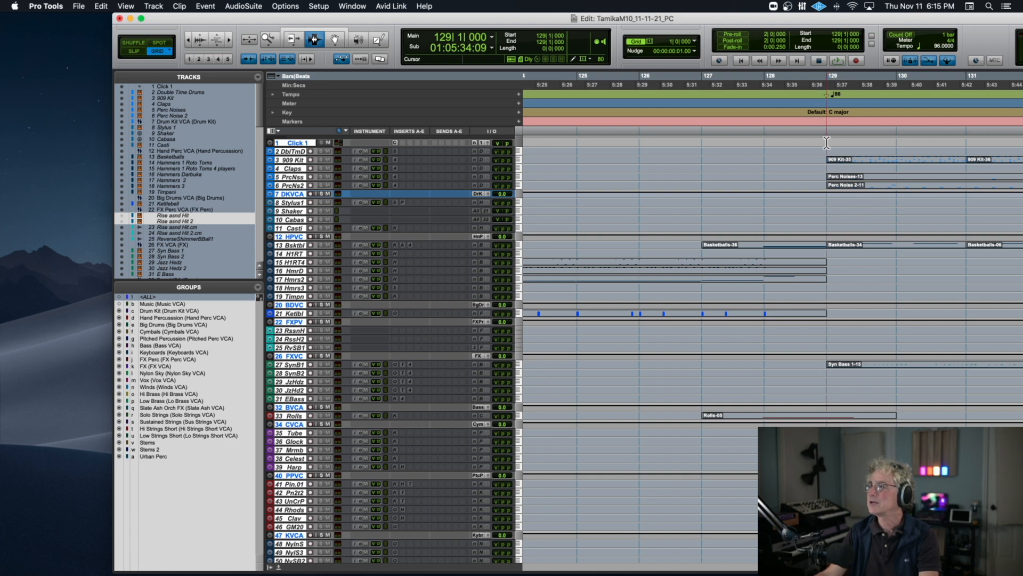
pyautogui.moveTo(827, 140); pyautogui.dragTo(755, 142)
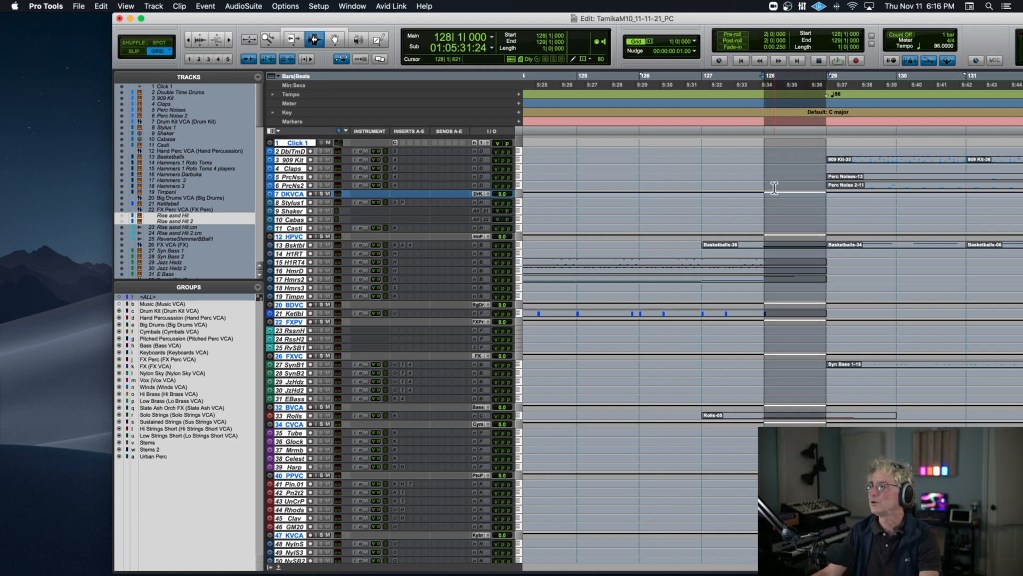
pyautogui.moveTo(770, 190); pyautogui.dragTo(533, 208)
pyautogui.press('r')
pyautogui.press('r')
pyautogui.press('r')
pyautogui.press('r')
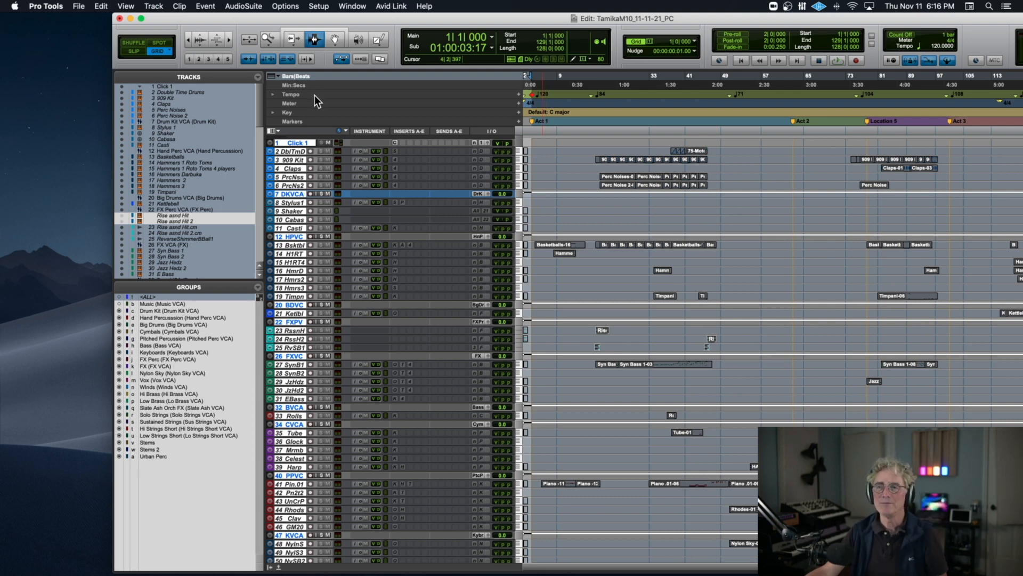
# Switch to Shuffle mode, shift the Edit window aside, and delete the selected range from 1|1|000 to 129|1|000, closing the gap.
pyautogui.click(140, 42)
pyautogui.moveTo(209, 19); pyautogui.dragTo(117, 45)
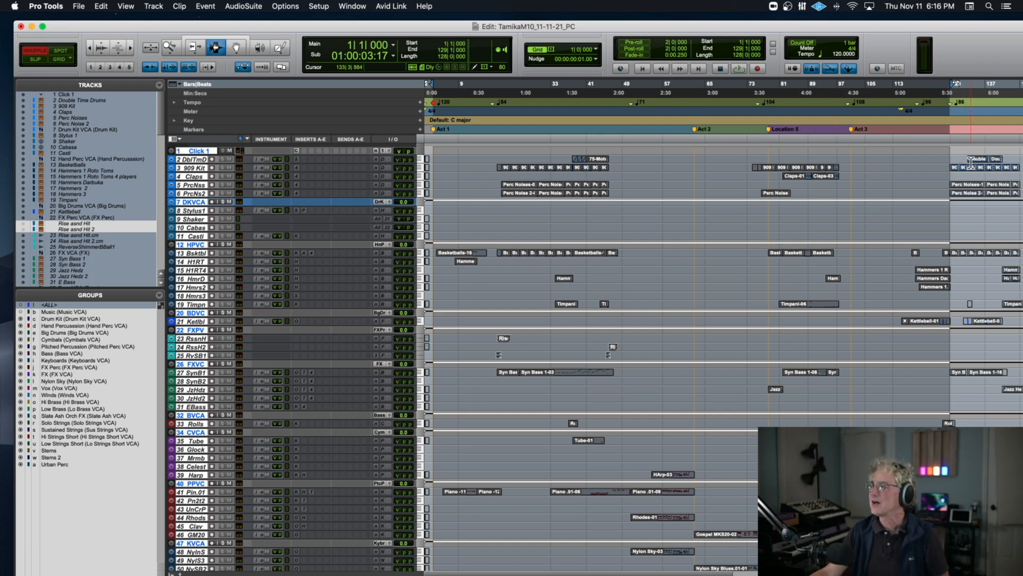
pyautogui.hscroll(10, 970, 162)
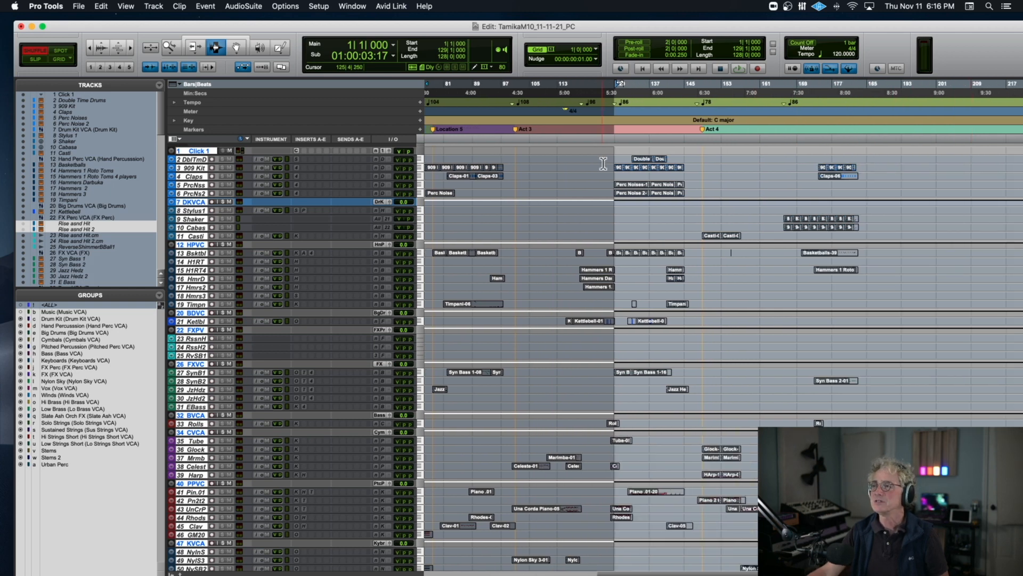
pyautogui.hscroll(-3, 602, 163)
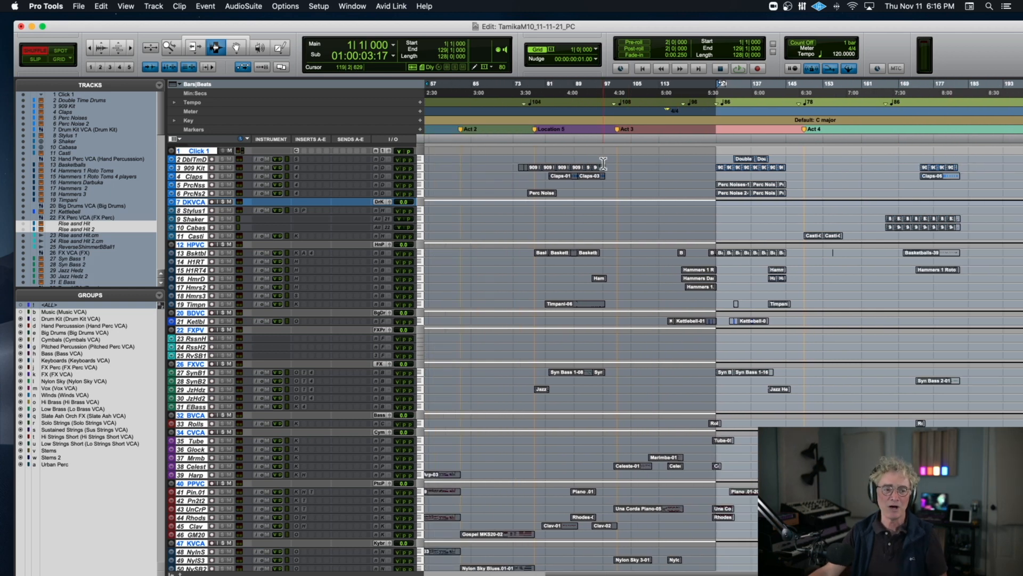
pyautogui.hscroll(12, 603, 162)
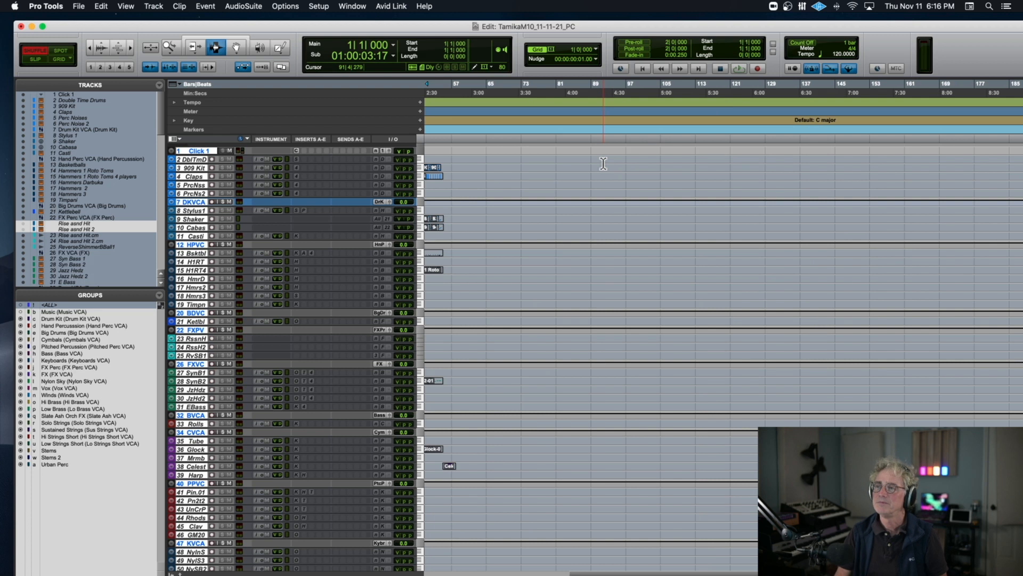
pyautogui.hscroll(-8, 603, 164)
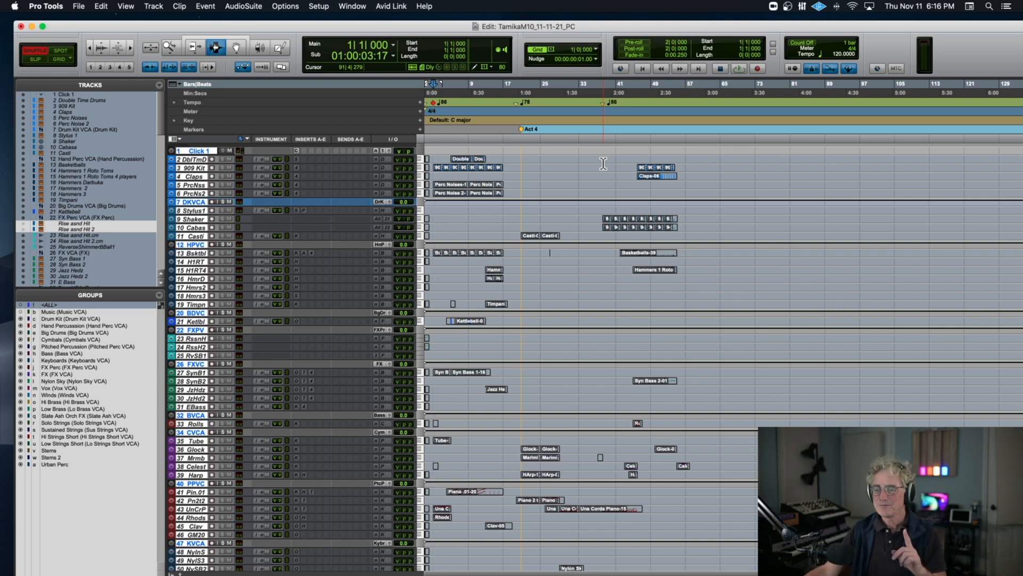
# Deactivate the <ALL> group and clear the track selection.
pyautogui.scroll(-8, 603, 163)
pyautogui.scroll(-1, 603, 164)
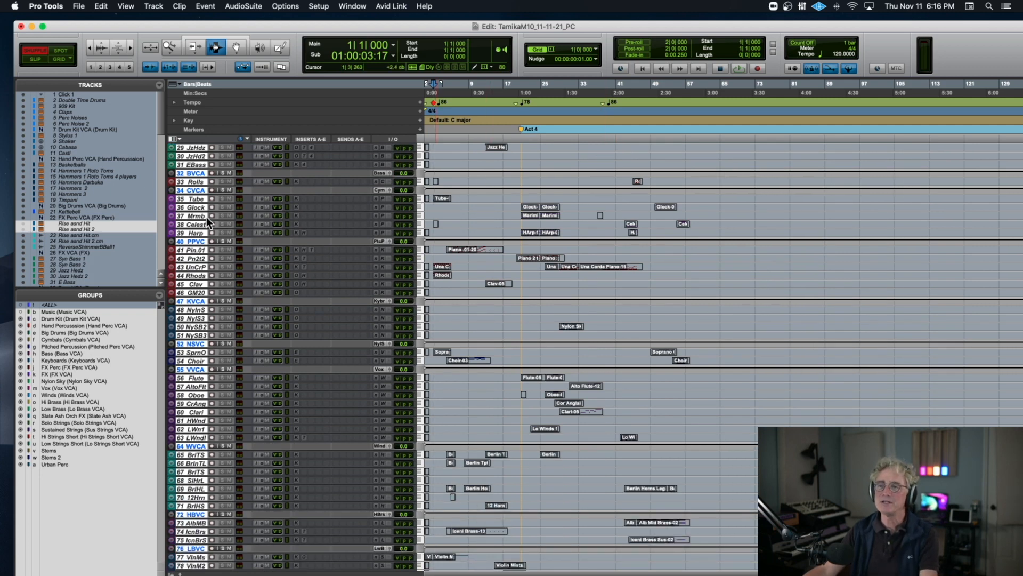
pyautogui.click(49, 305)
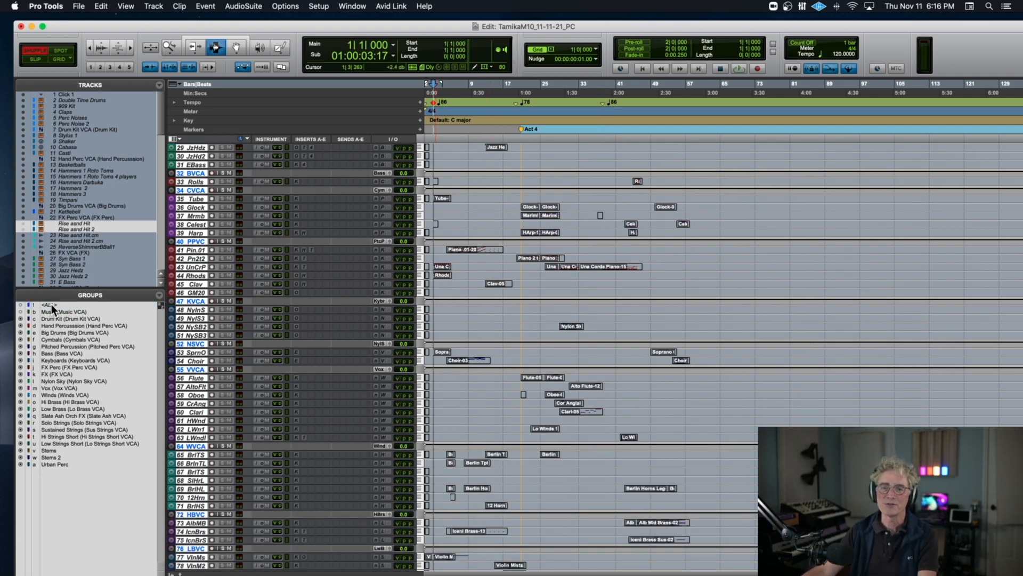
pyautogui.keyDown('alt'); pyautogui.click(196, 231); pyautogui.keyUp('alt')
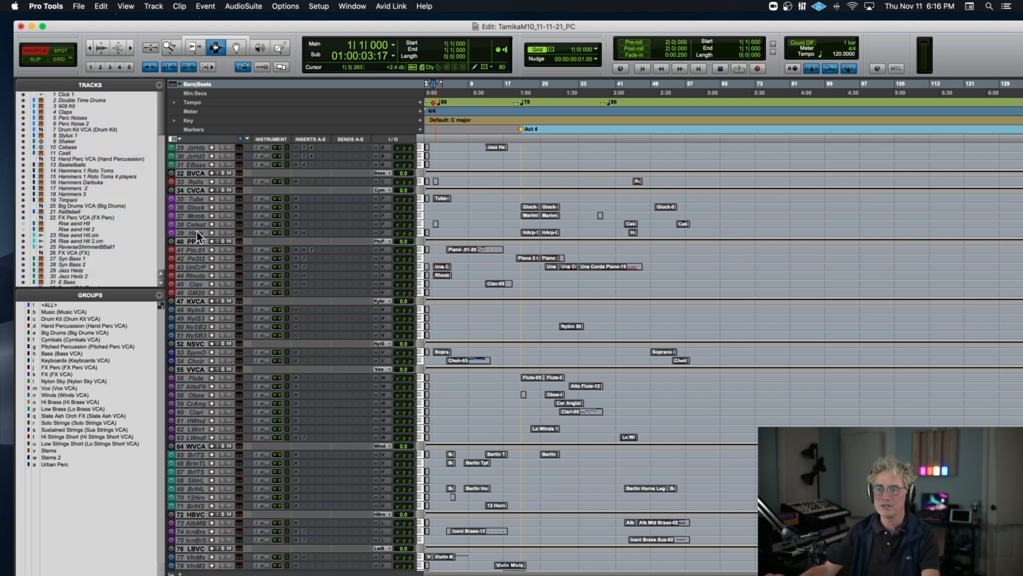
pyautogui.scroll(10, 472, 301)
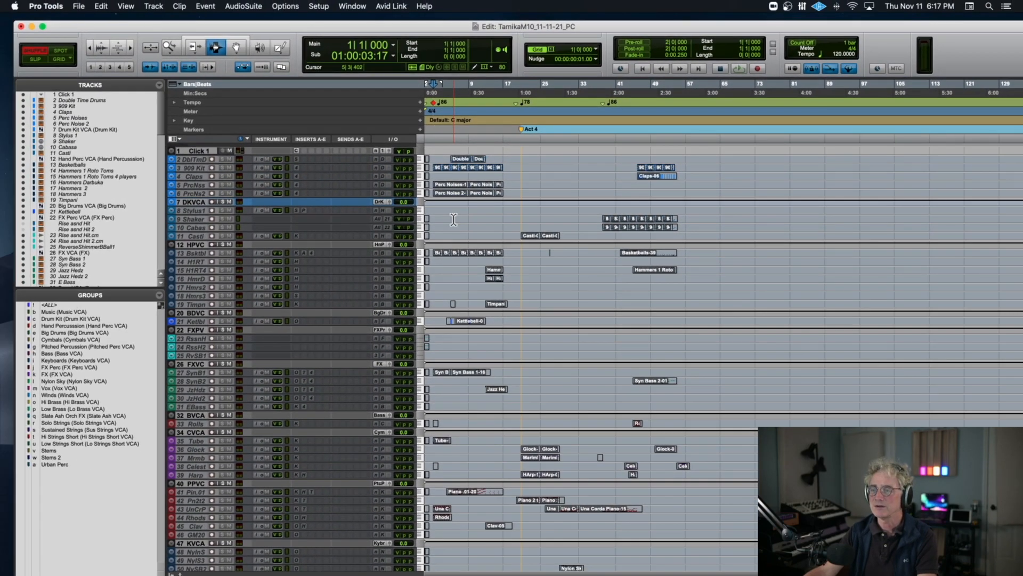
# Select the range from 21|1|337 to 29|1|182 on the Casti track, after the Act 4 marker.
pyautogui.scroll(-5, 453, 219)
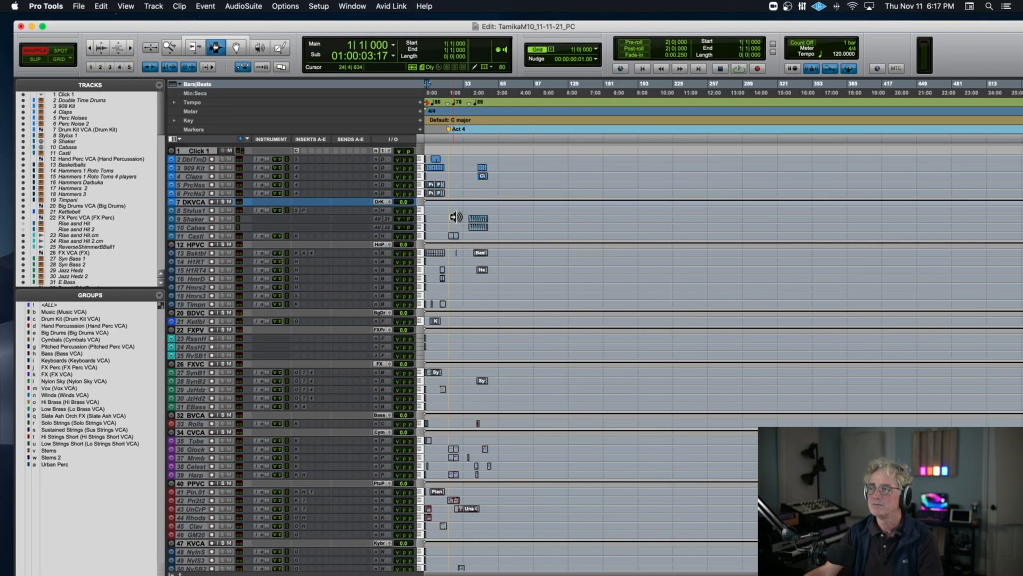
pyautogui.scroll(5, 455, 216)
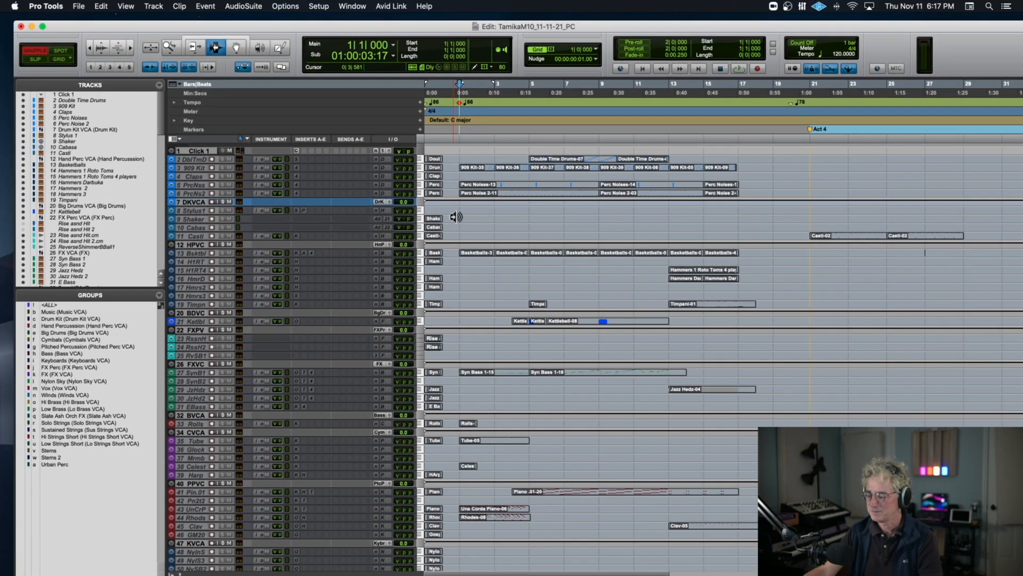
pyautogui.scroll(2, 456, 217)
pyautogui.scroll(-10, 453, 220)
pyautogui.scroll(6, 453, 219)
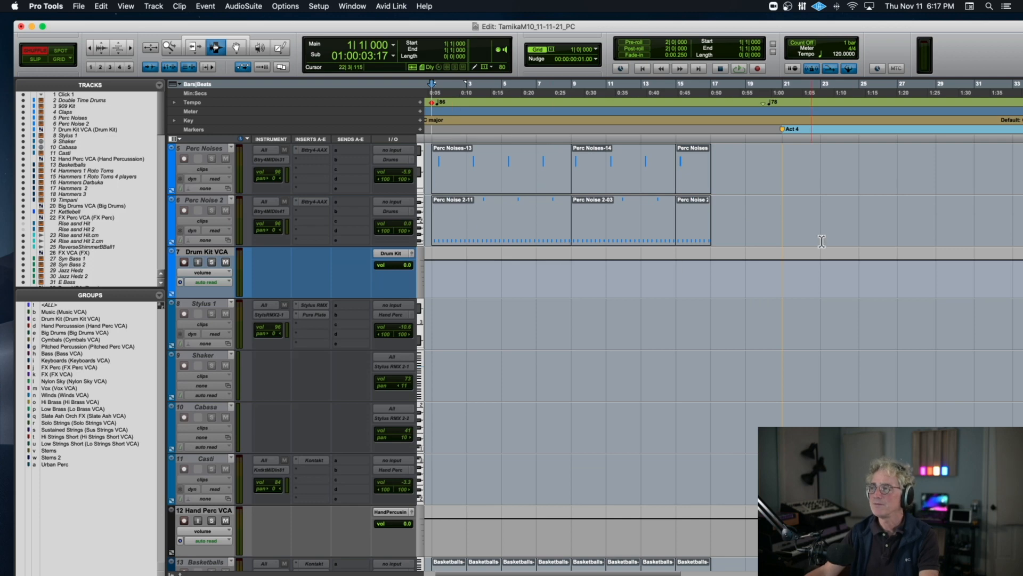
pyautogui.moveTo(784, 480); pyautogui.dragTo(937, 480)
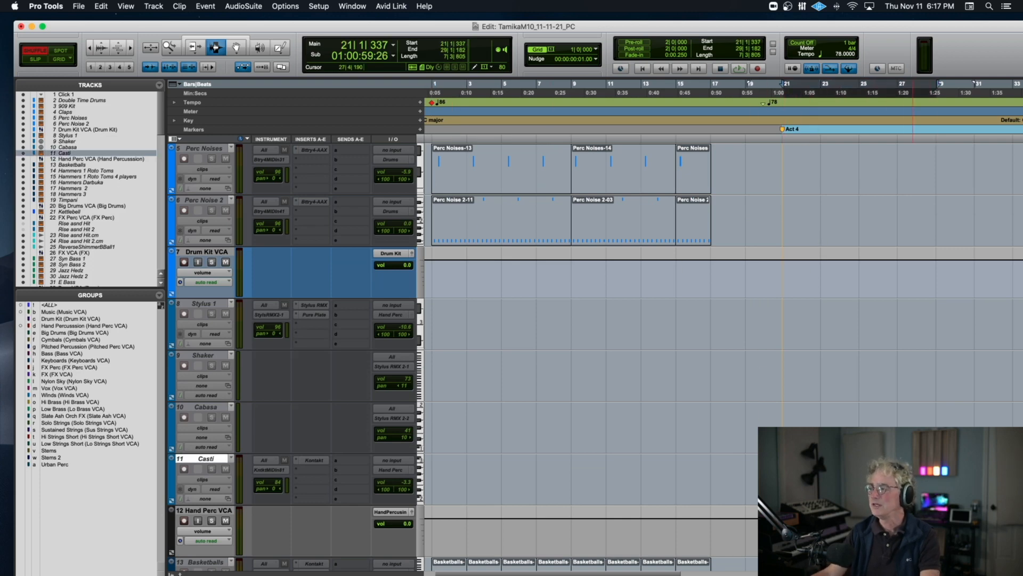
pyautogui.press('r')
pyautogui.press('r')
pyautogui.scroll(5, 622, 288)
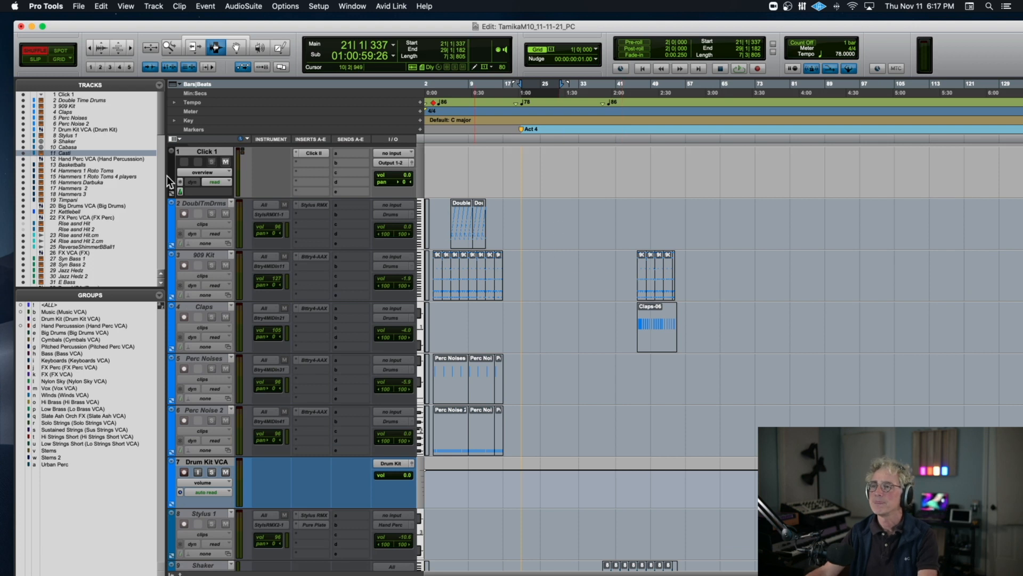
# Activate the <ALL> group and reduce the height of all tracks.
pyautogui.click(49, 305)
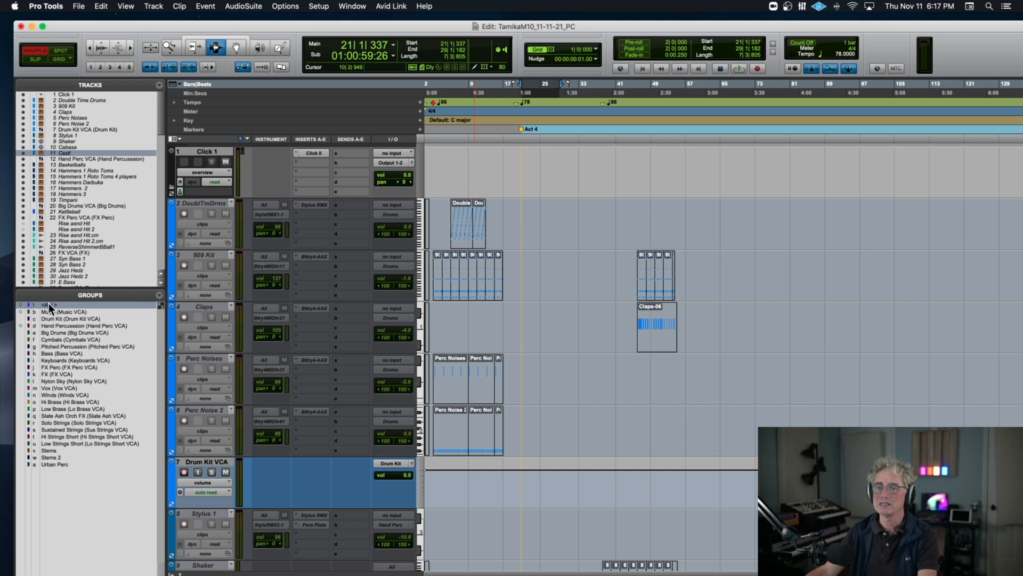
pyautogui.click(503, 272)
pyautogui.click(420, 279)
pyautogui.click(433, 273)
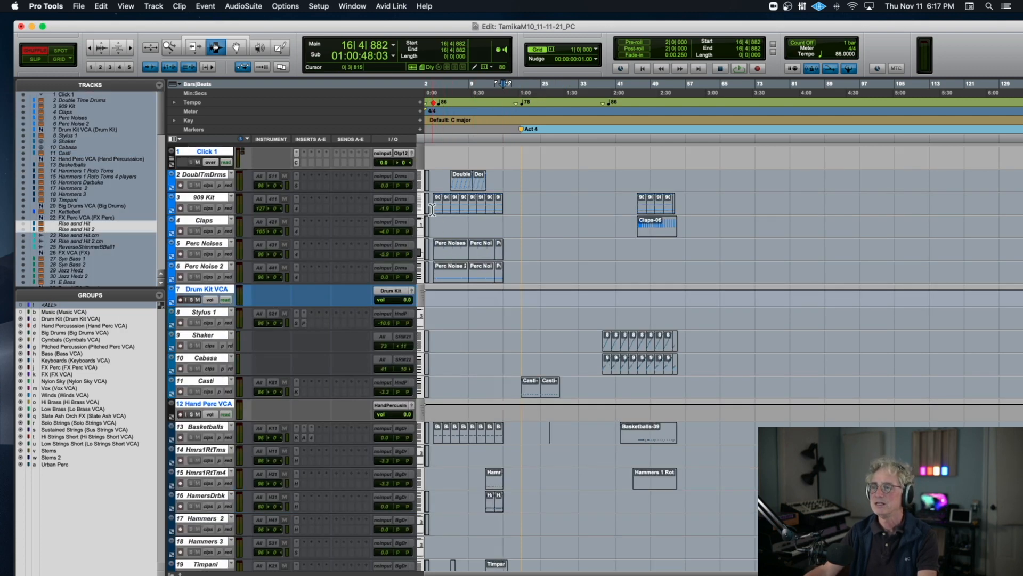
pyautogui.click(435, 208)
pyautogui.moveTo(434, 208); pyautogui.dragTo(503, 209)
pyautogui.click(503, 210)
# Switch to Grid mode and delete everything from 17|1|000 to 287|1|000 across all tracks and the tempo, meter and key rulers.
pyautogui.click(72, 62)
pyautogui.moveTo(504, 182); pyautogui.dragTo(808, 205)
pyautogui.keyDown('shift'); pyautogui.click(782, 93); pyautogui.keyUp('shift')
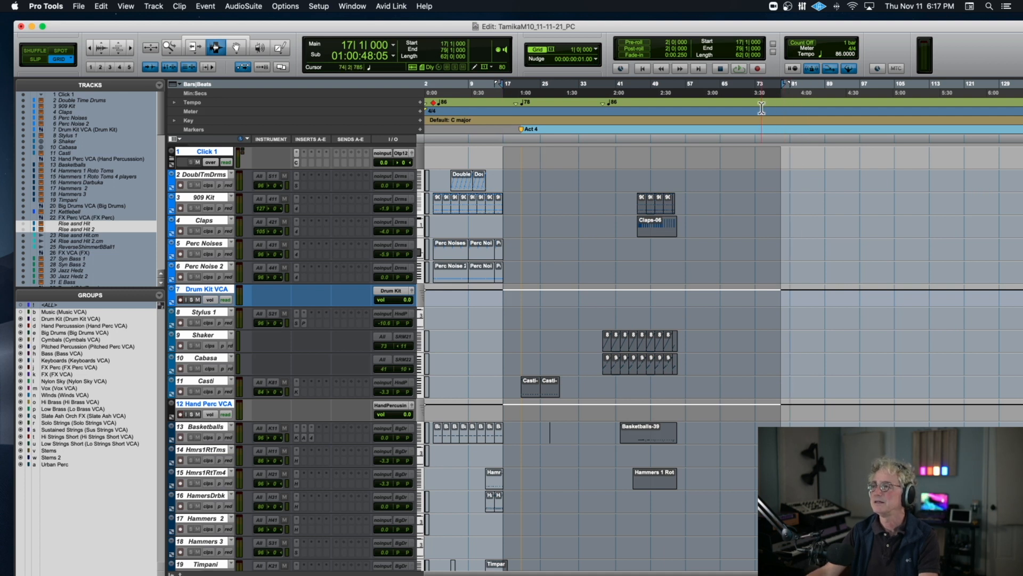
pyautogui.keyDown('shift'); pyautogui.click(761, 103); pyautogui.keyUp('shift')
pyautogui.keyDown('shift'); pyautogui.click(752, 113); pyautogui.keyUp('shift')
pyautogui.keyDown('shift'); pyautogui.click(753, 121); pyautogui.keyUp('shift')
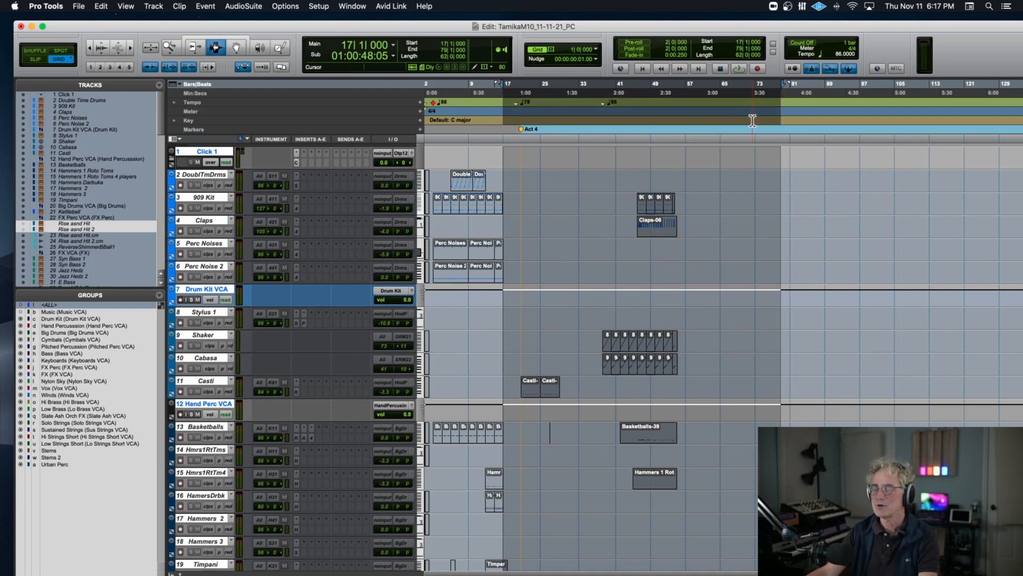
pyautogui.press('r')
pyautogui.press('r')
pyautogui.keyDown('shift'); pyautogui.click(740, 123); pyautogui.keyUp('shift')
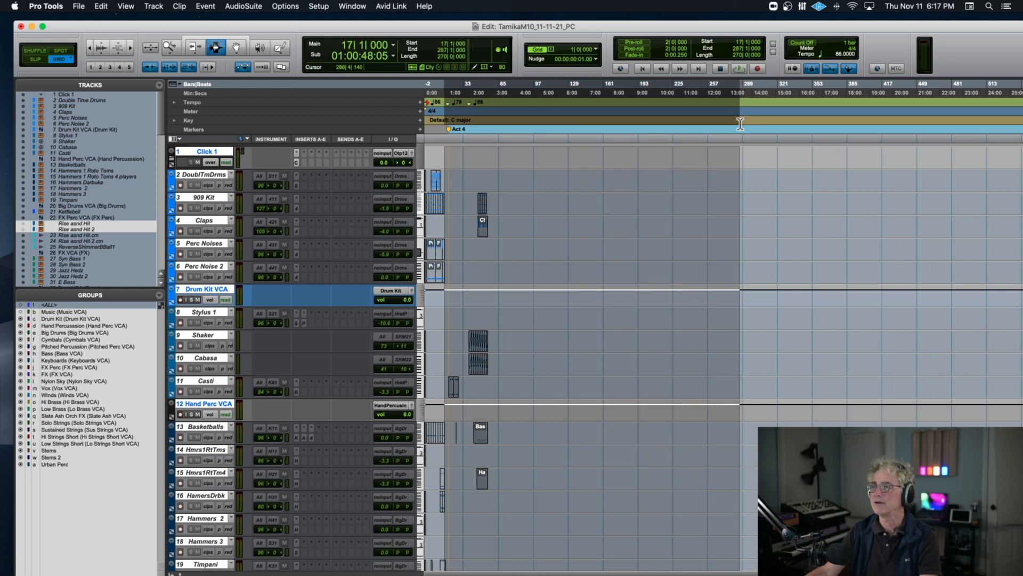
pyautogui.press('Delete')
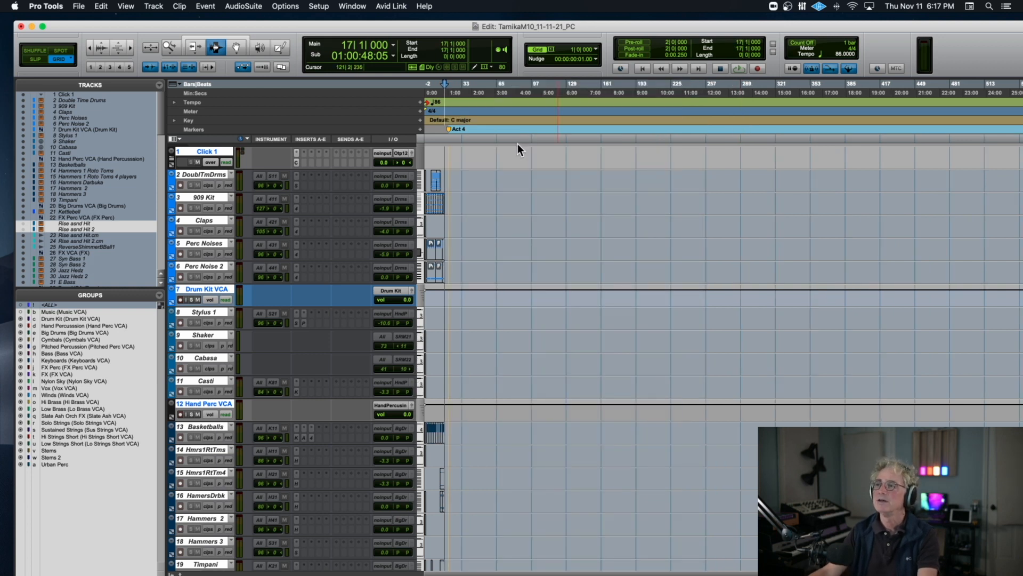
# Delete the Act 4 marker and deactivate the <ALL> group.
pyautogui.moveTo(444, 130); pyautogui.dragTo(460, 131)
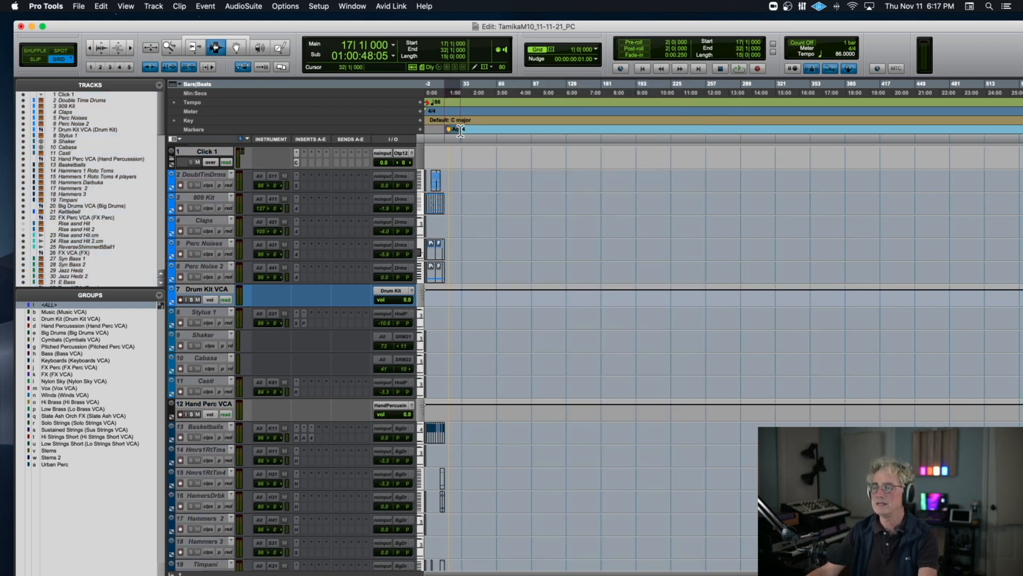
pyautogui.press('Delete')
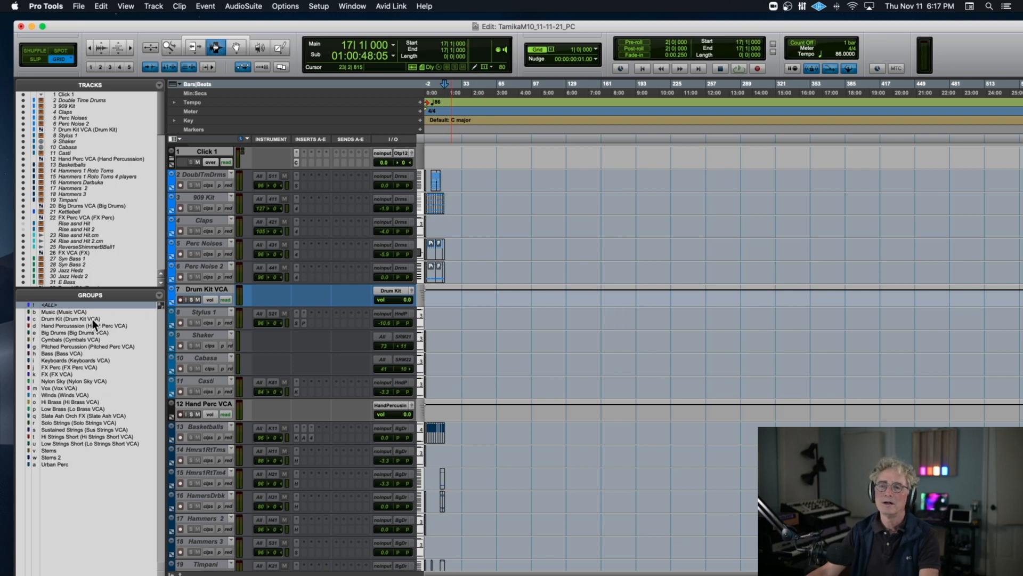
pyautogui.click(88, 305)
# Hide the unused tracks from Stylus 1 through Hand Perc VCA.
pyautogui.press('t')
pyautogui.press('t')
pyautogui.press('t')
pyautogui.press('t')
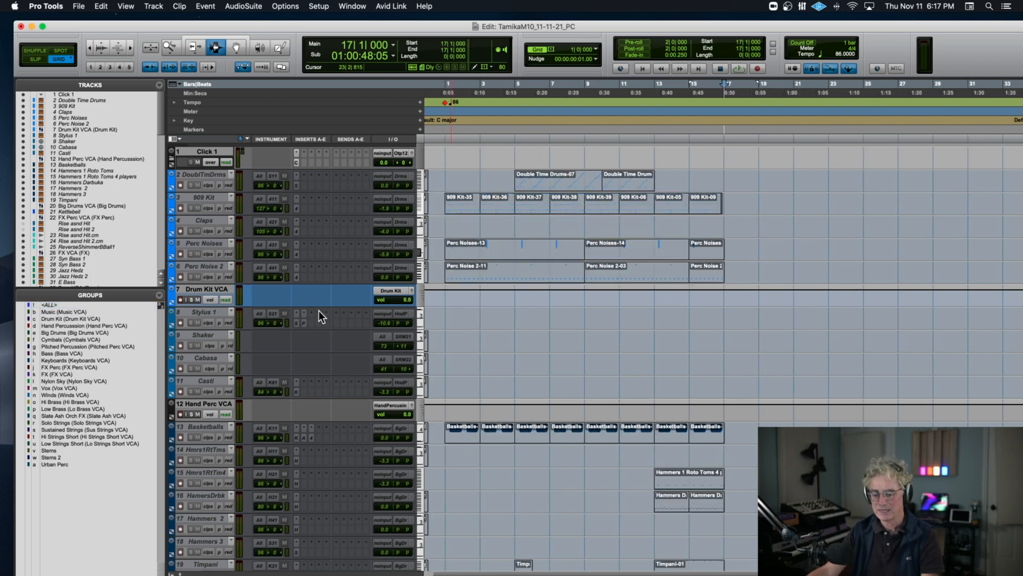
pyautogui.hotkey('alt', 'a')
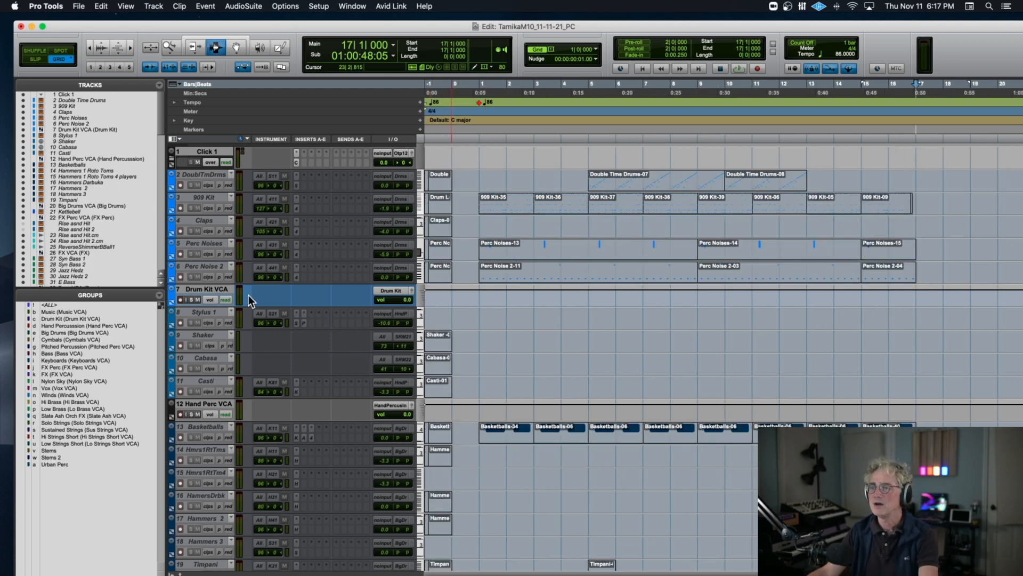
pyautogui.click(211, 312)
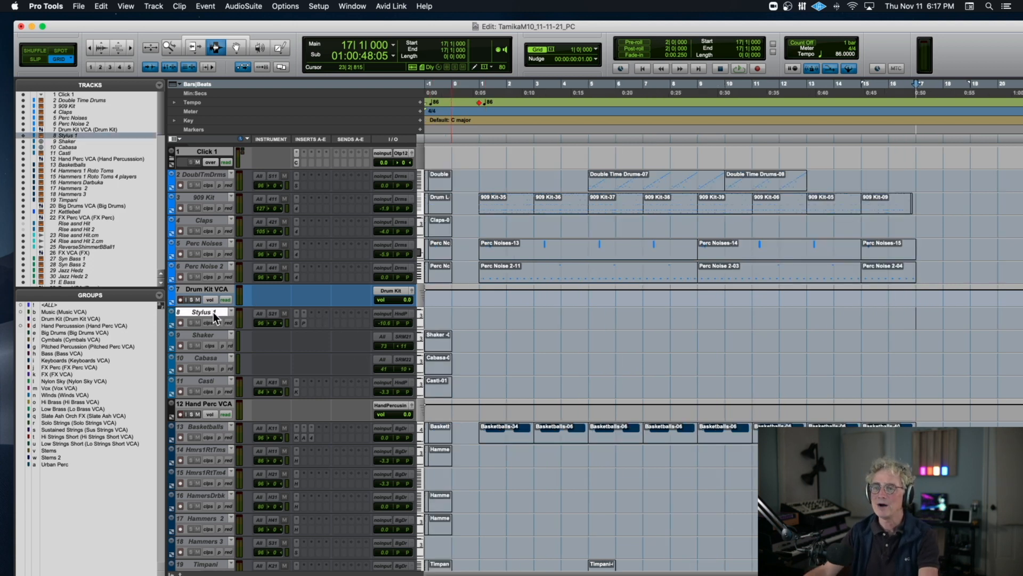
pyautogui.keyDown('shift'); pyautogui.click(206, 404); pyautogui.keyUp('shift')
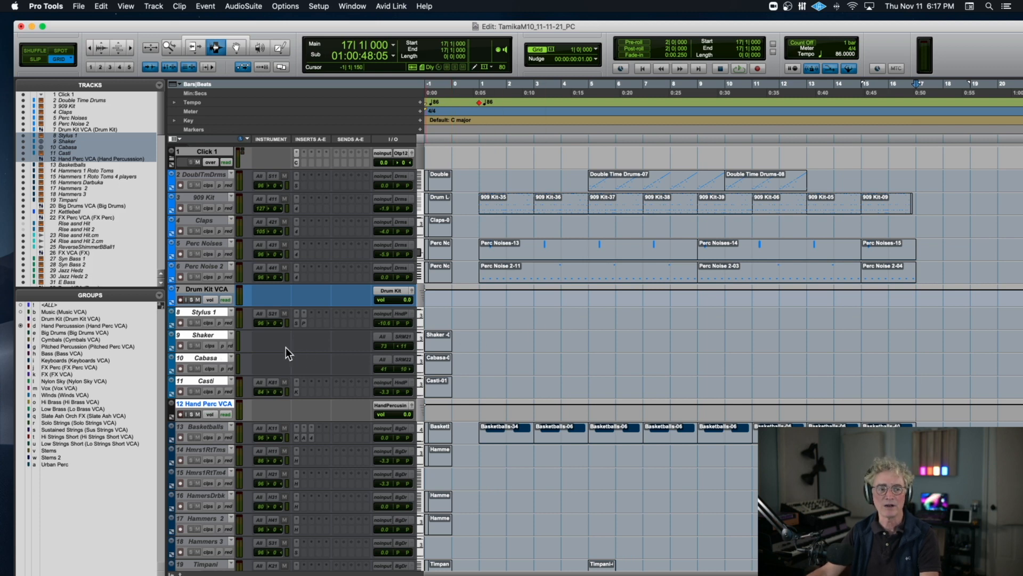
pyautogui.rightClick(203, 311)
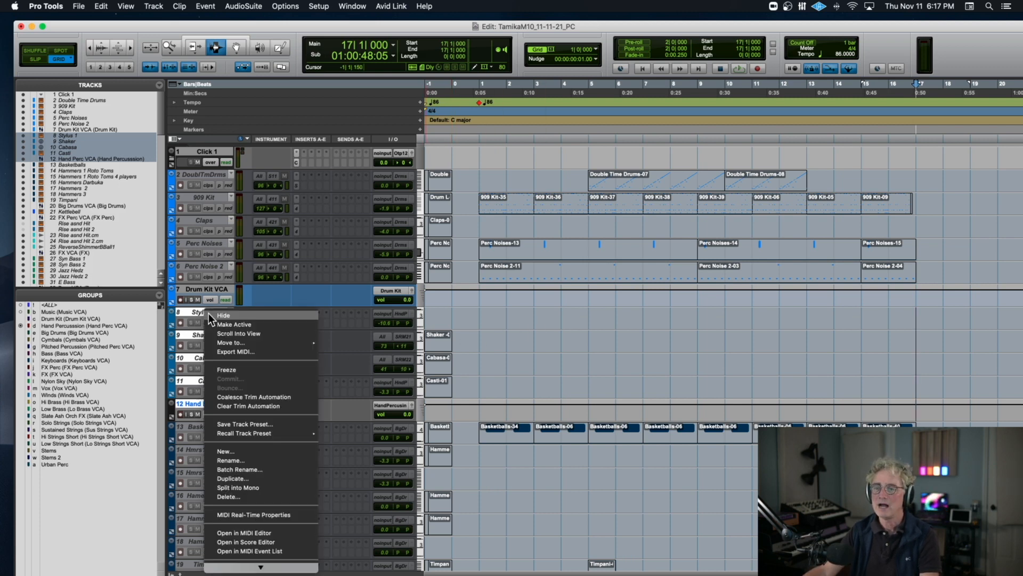
pyautogui.click(214, 315)
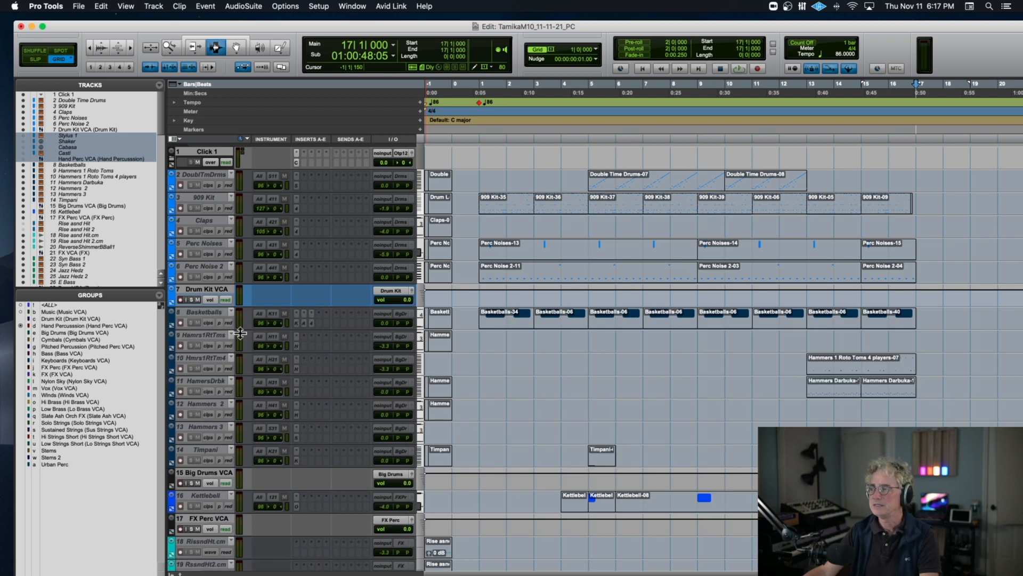
# Hide the unused tracks from Rise asnd Hit.cm through FX VCA.
pyautogui.scroll(-6, 275, 353)
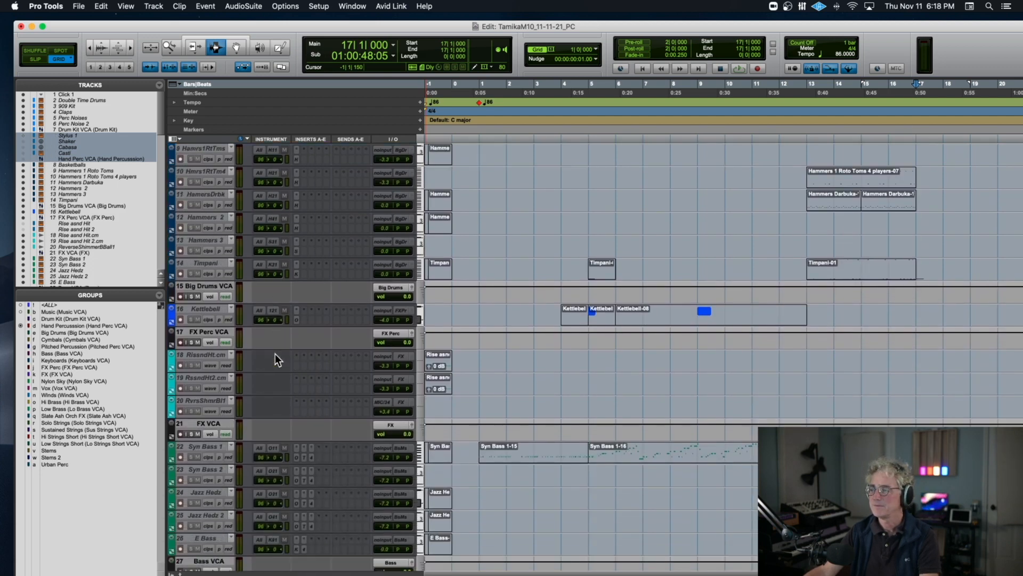
pyautogui.click(210, 354)
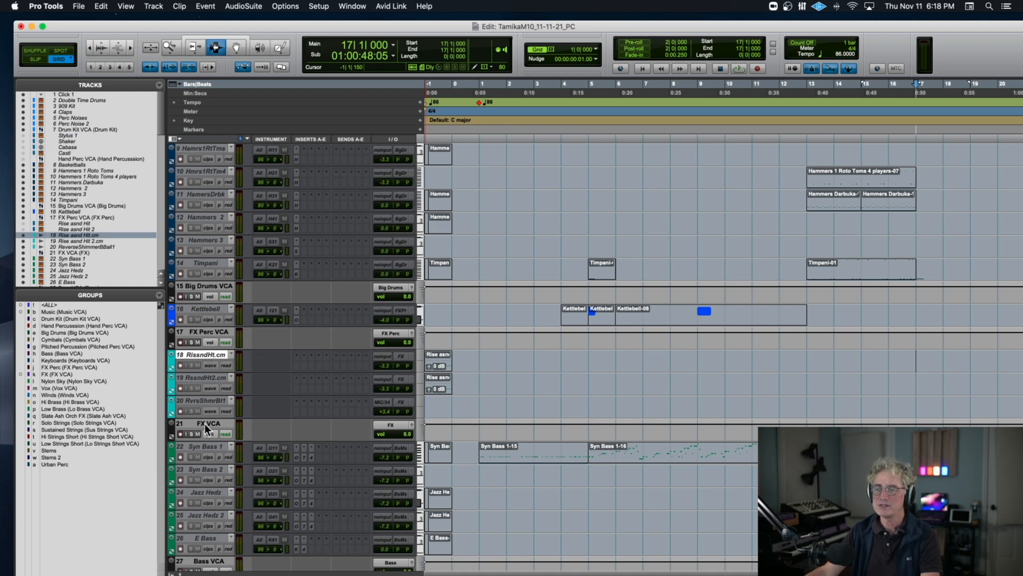
pyautogui.keyDown('shift'); pyautogui.click(205, 424); pyautogui.keyUp('shift')
pyautogui.rightClick(213, 353)
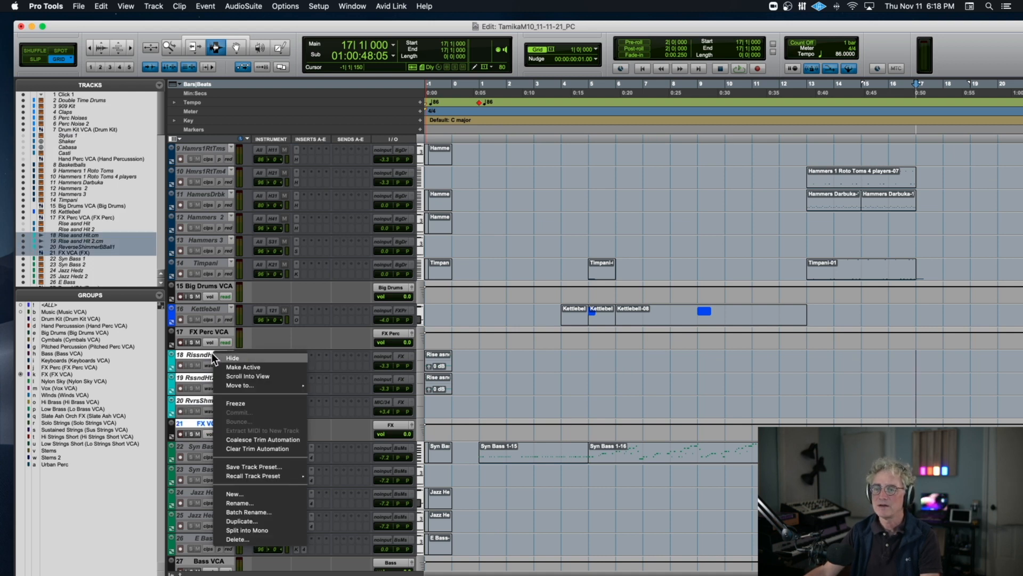
pyautogui.click(228, 359)
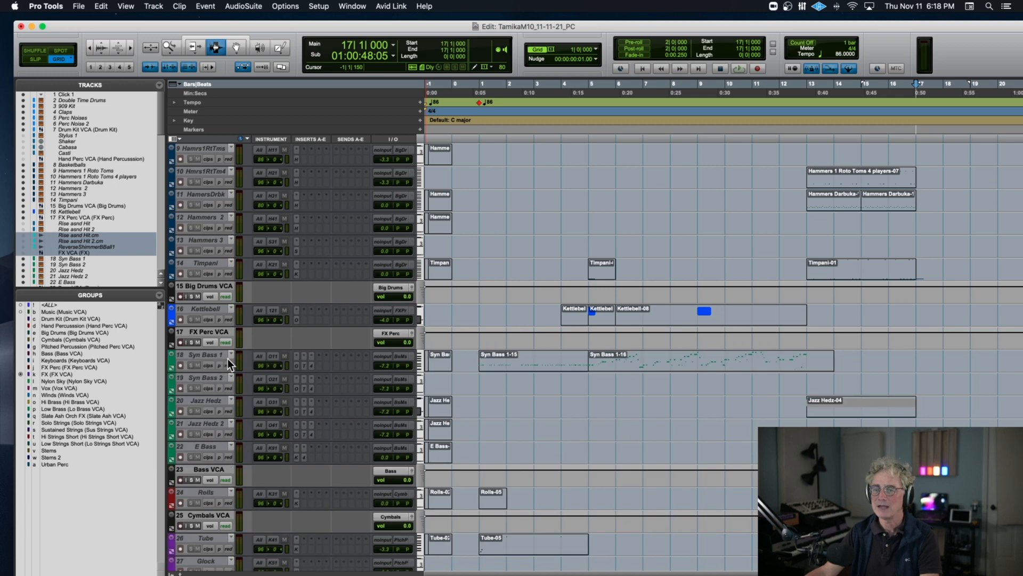
# Hide the Rolls track together with the Cymbals VCA.
pyautogui.scroll(-5, 228, 359)
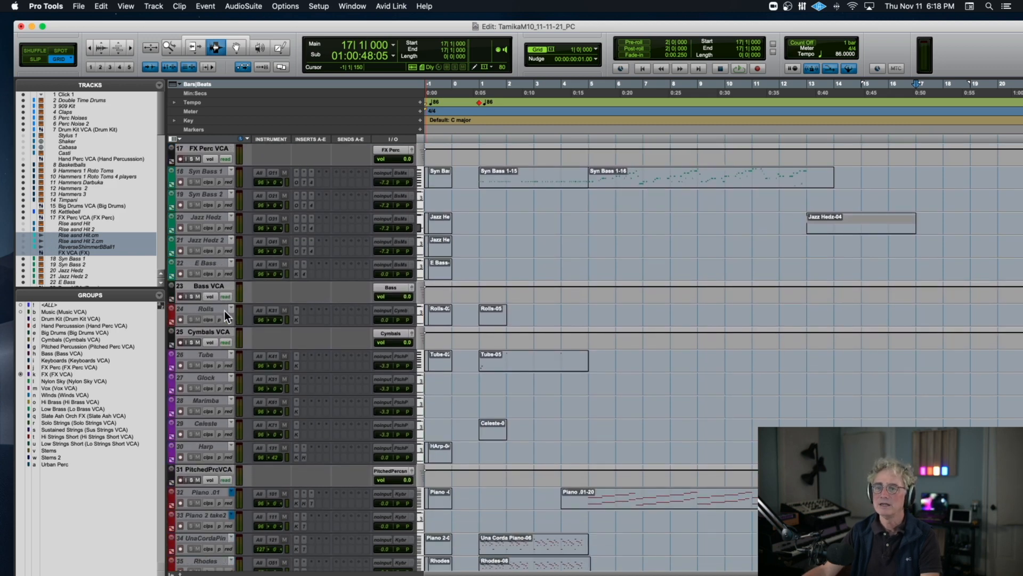
pyautogui.rightClick(210, 309)
pyautogui.click(205, 309)
pyautogui.rightClick(200, 331)
pyautogui.click(202, 331)
pyautogui.scroll(5, 217, 291)
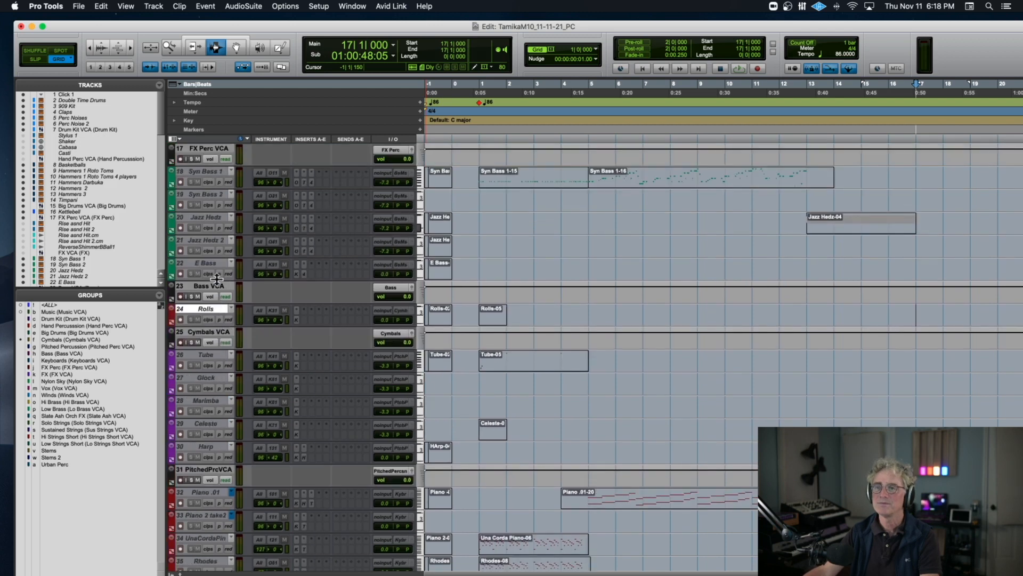
pyautogui.rightClick(197, 306)
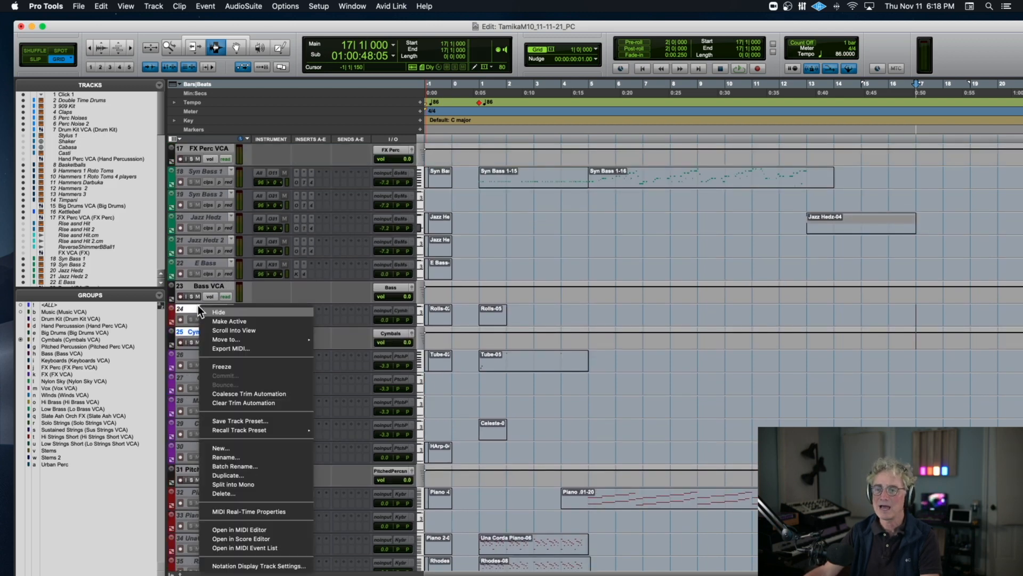
pyautogui.click(237, 313)
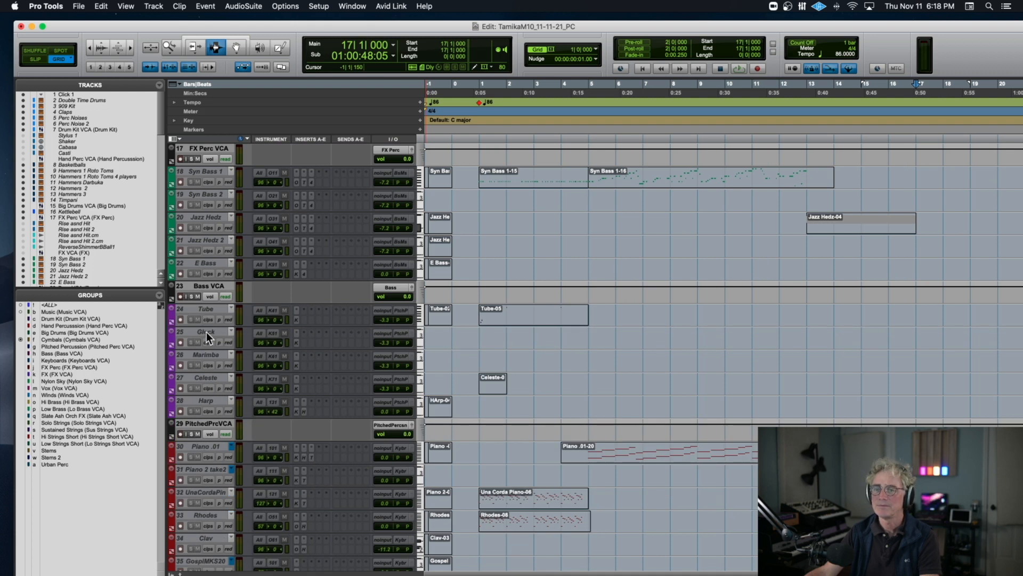
# Hide the pitched percussion tracks from Glock through Harp along with the PitchedPrcVCA.
pyautogui.scroll(-2, 209, 332)
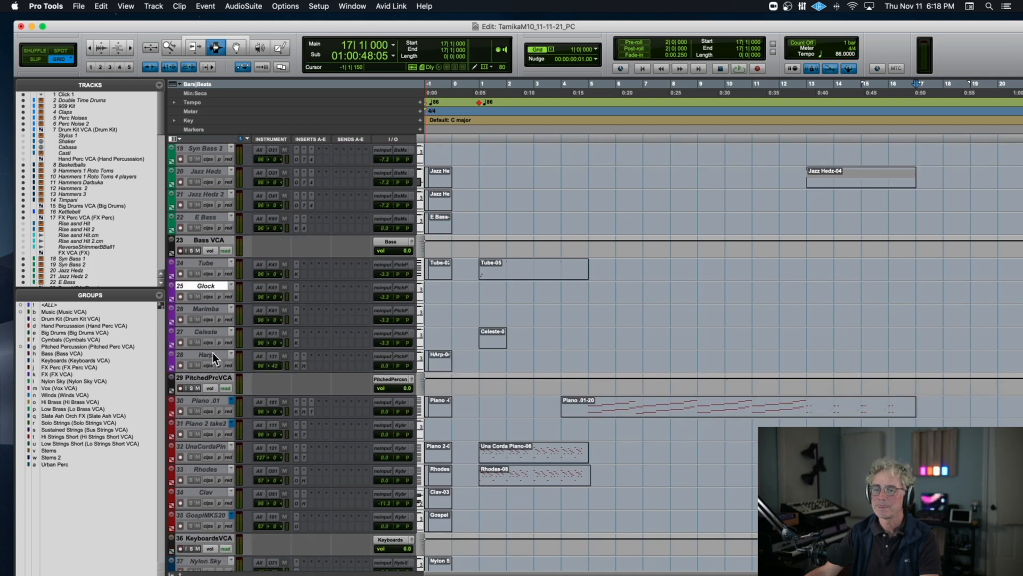
pyautogui.keyDown('shift'); pyautogui.click(212, 354); pyautogui.keyUp('shift')
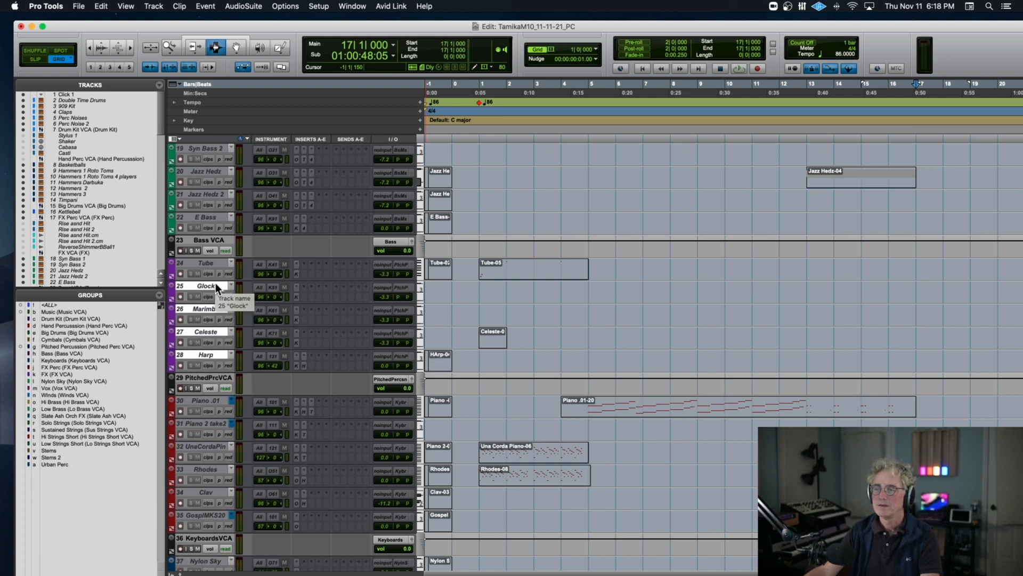
pyautogui.rightClick(214, 378)
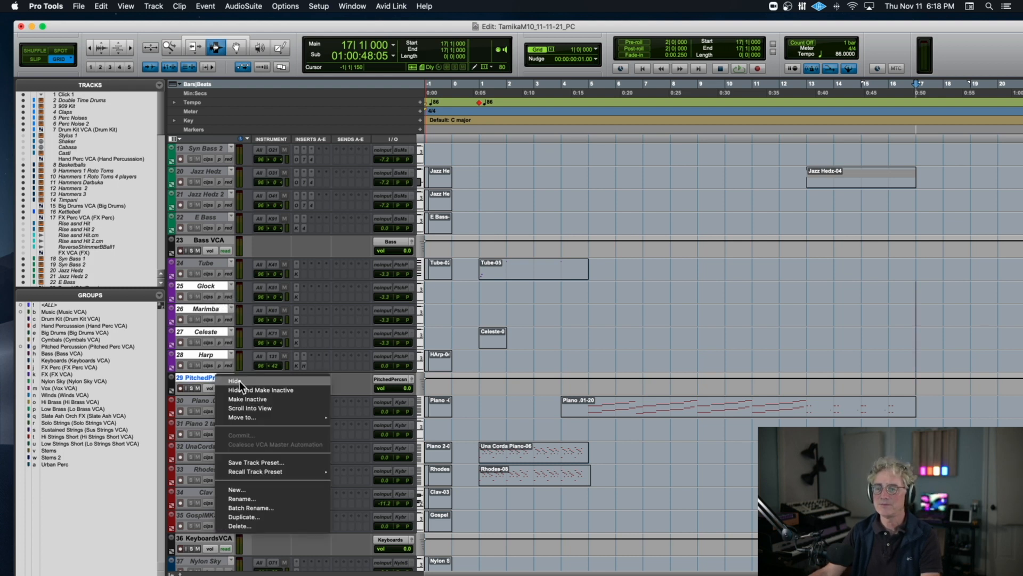
pyautogui.click(239, 381)
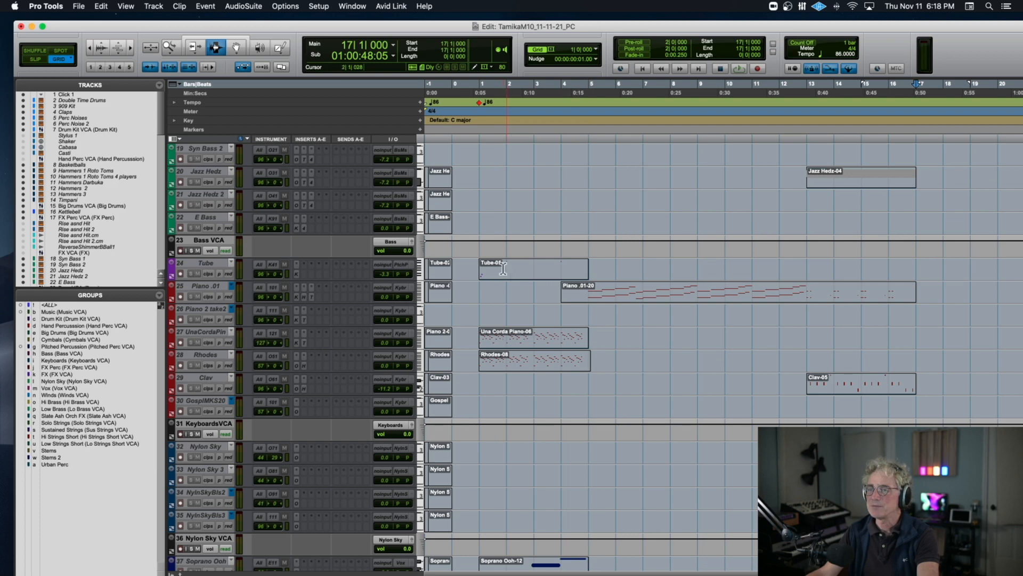
# Hide the remaining Tube track below the Bass VCA.
pyautogui.rightClick(205, 262)
pyautogui.click(229, 274)
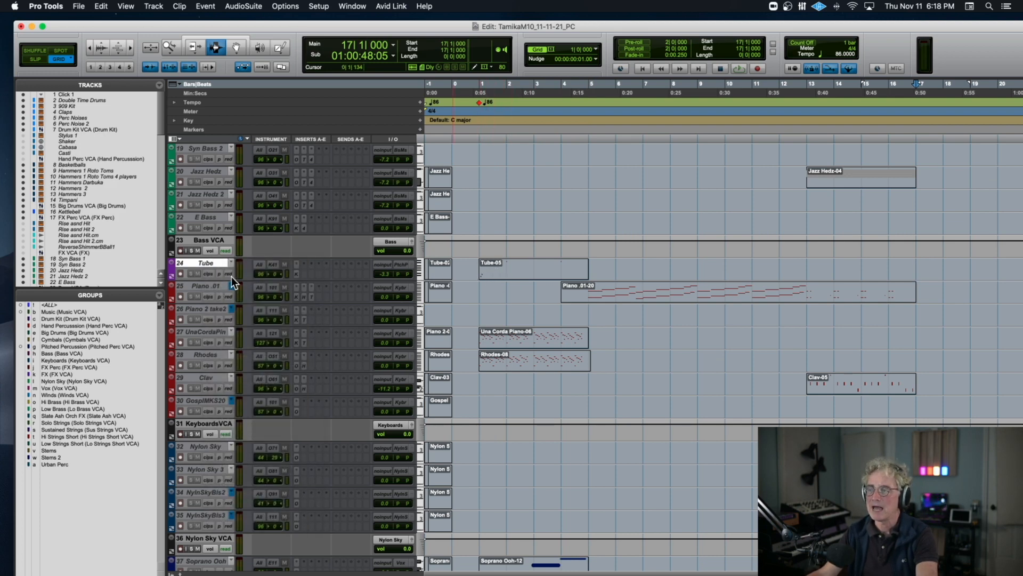
# Make the Double Time Drums, 909 Kit, Perc Noises and Perc Noise 2 tracks active.
pyautogui.scroll(10, 288, 285)
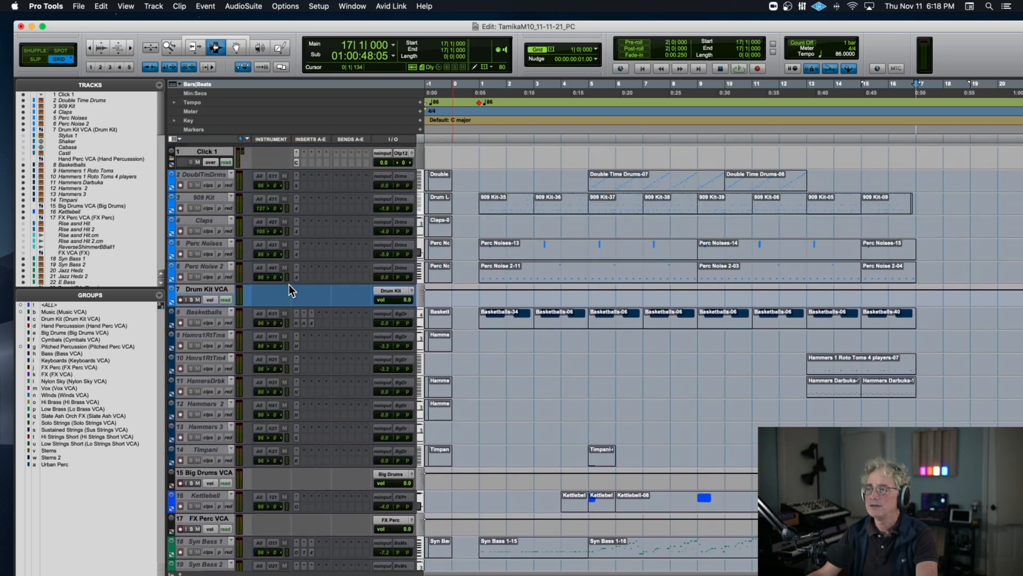
pyautogui.rightClick(208, 173)
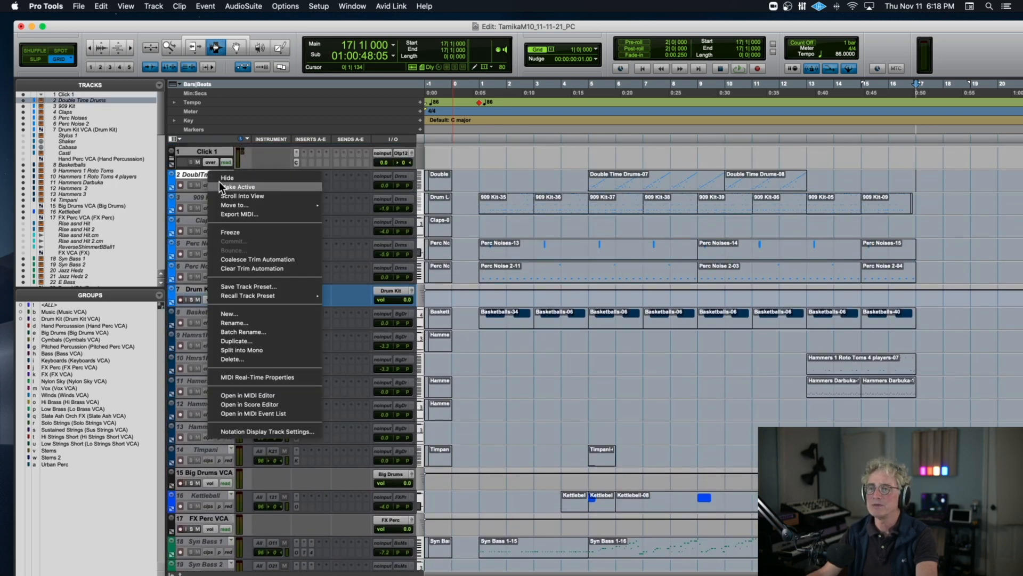
pyautogui.click(219, 185)
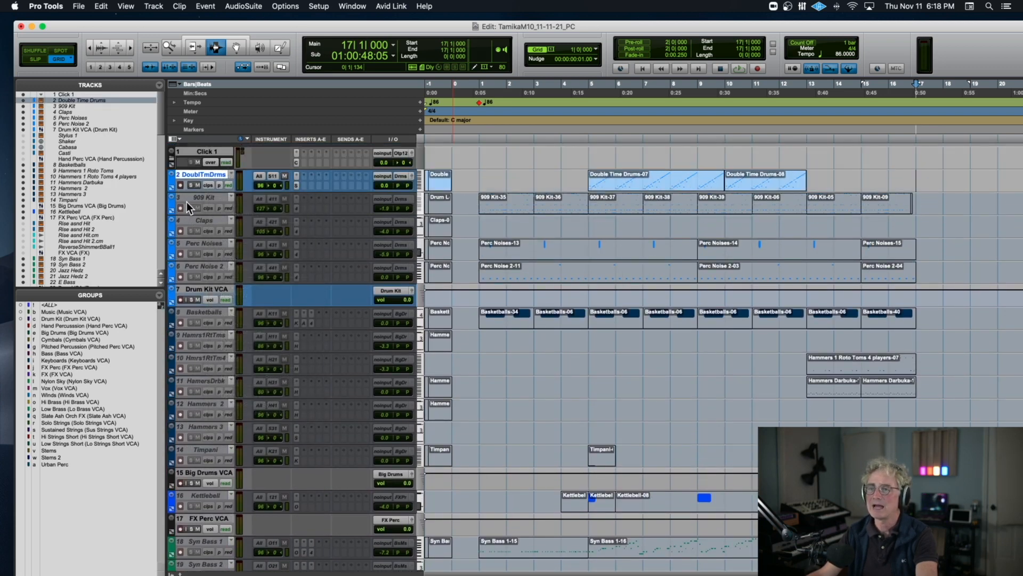
pyautogui.rightClick(195, 196)
pyautogui.click(202, 209)
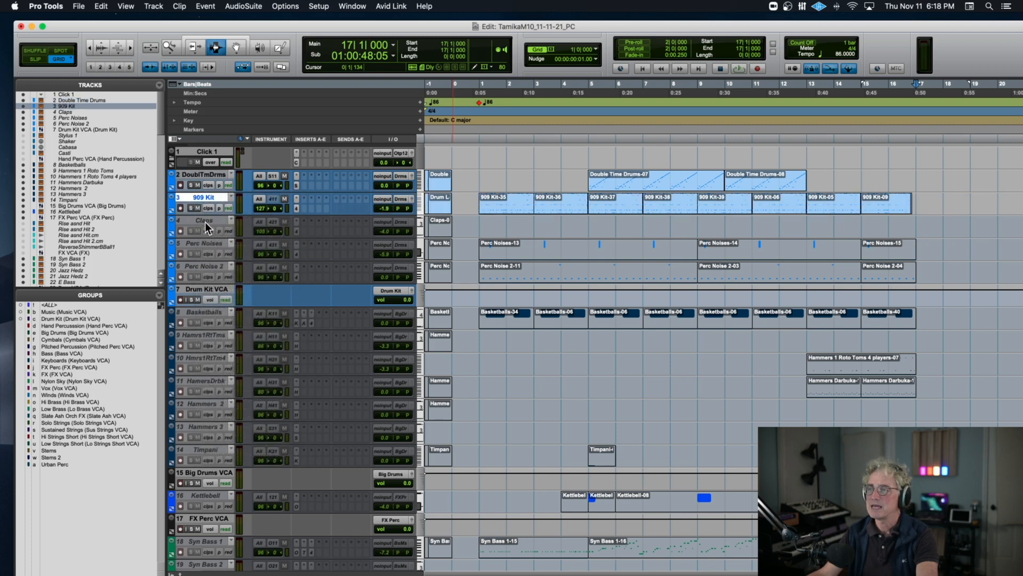
pyautogui.rightClick(212, 243)
pyautogui.click(225, 255)
pyautogui.rightClick(213, 266)
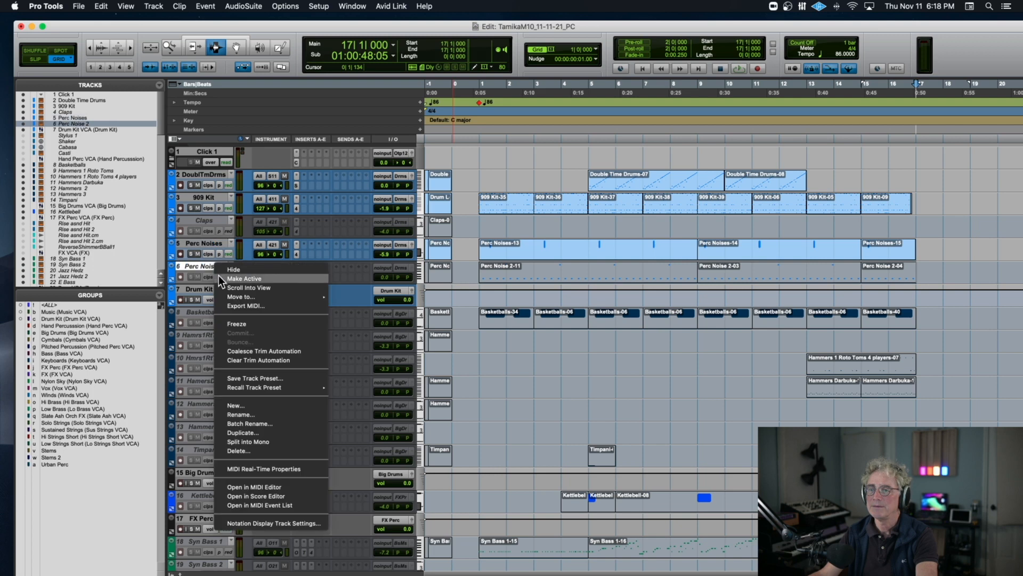
pyautogui.click(216, 277)
# Make the Basketballs, Hammers 1 Roto Toms 4 players and Hammers Darbuka tracks active.
pyautogui.rightClick(218, 312)
pyautogui.click(225, 322)
pyautogui.rightClick(215, 357)
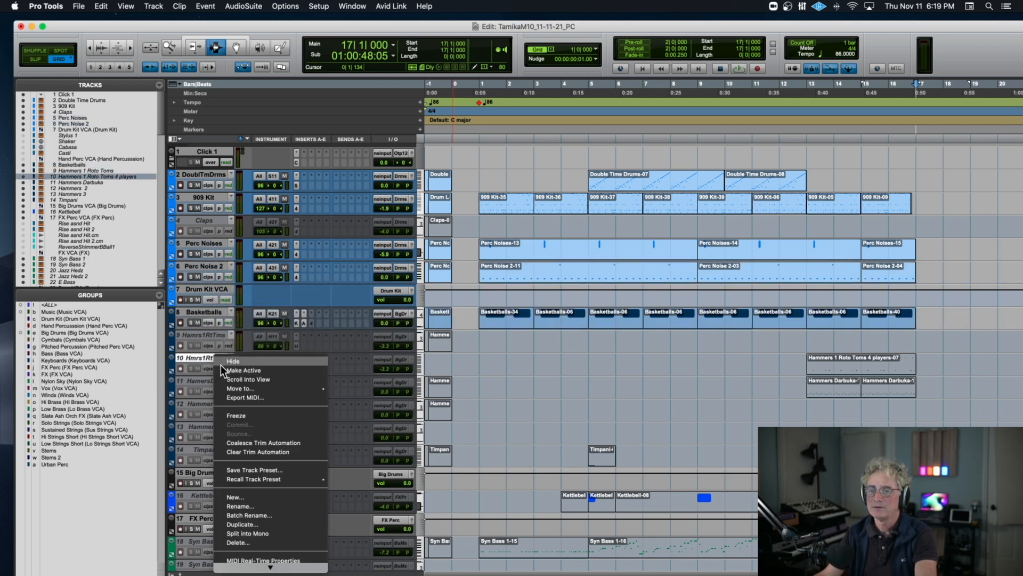
pyautogui.click(219, 370)
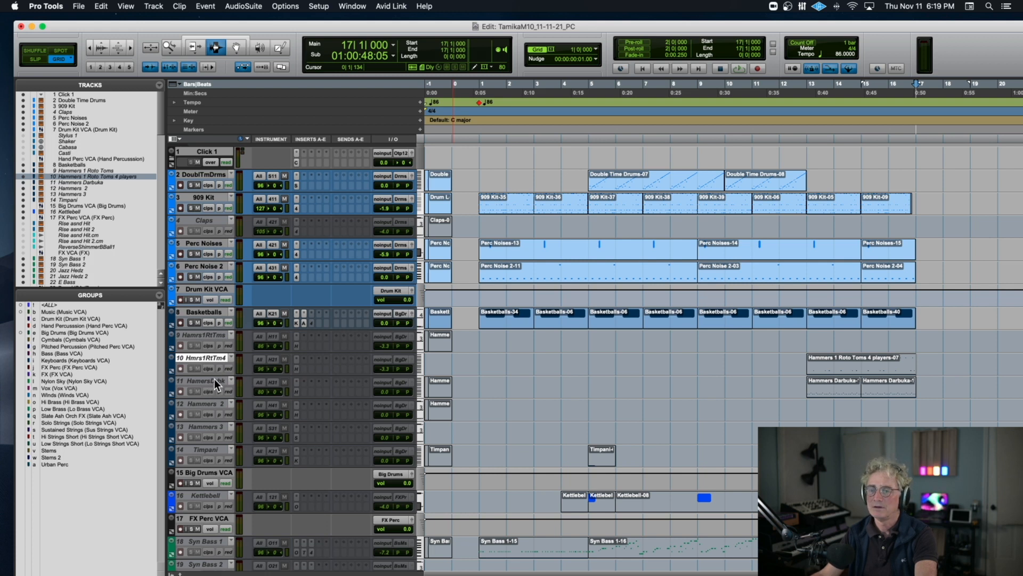
pyautogui.click(217, 382)
pyautogui.rightClick(218, 382)
pyautogui.click(230, 389)
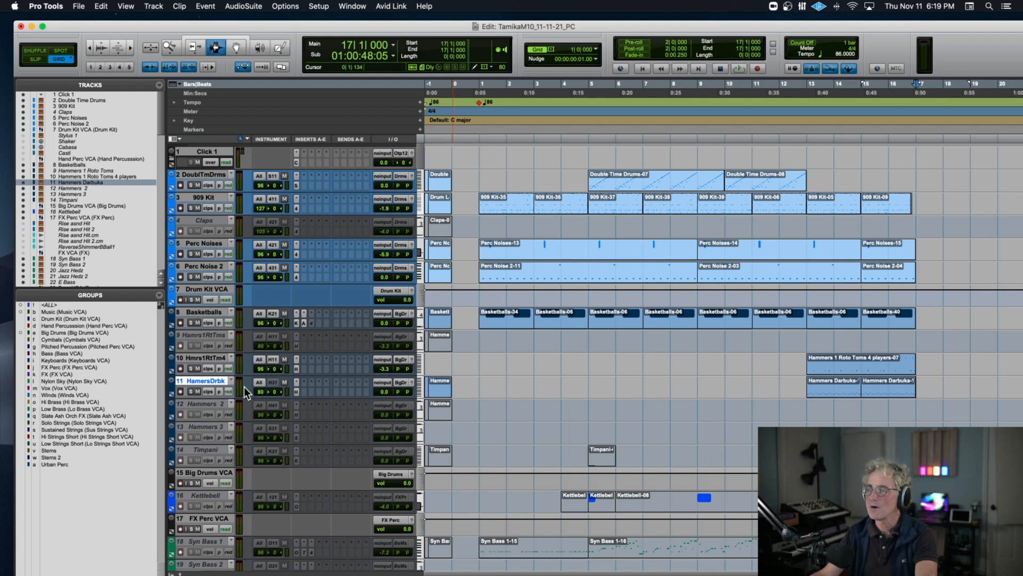
# Make the Timpani and Kettlebell tracks active.
pyautogui.scroll(-2, 203, 445)
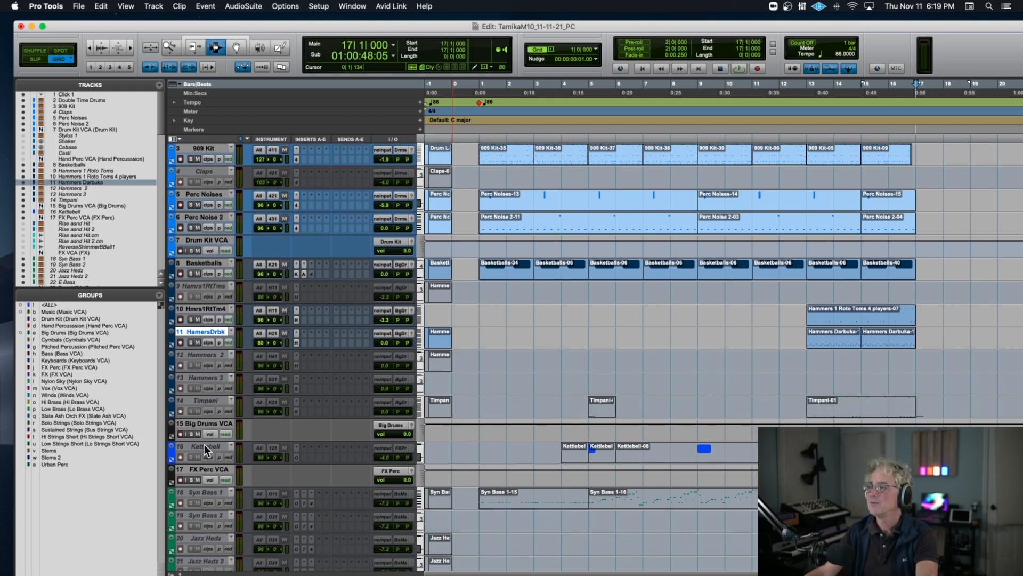
pyautogui.rightClick(213, 398)
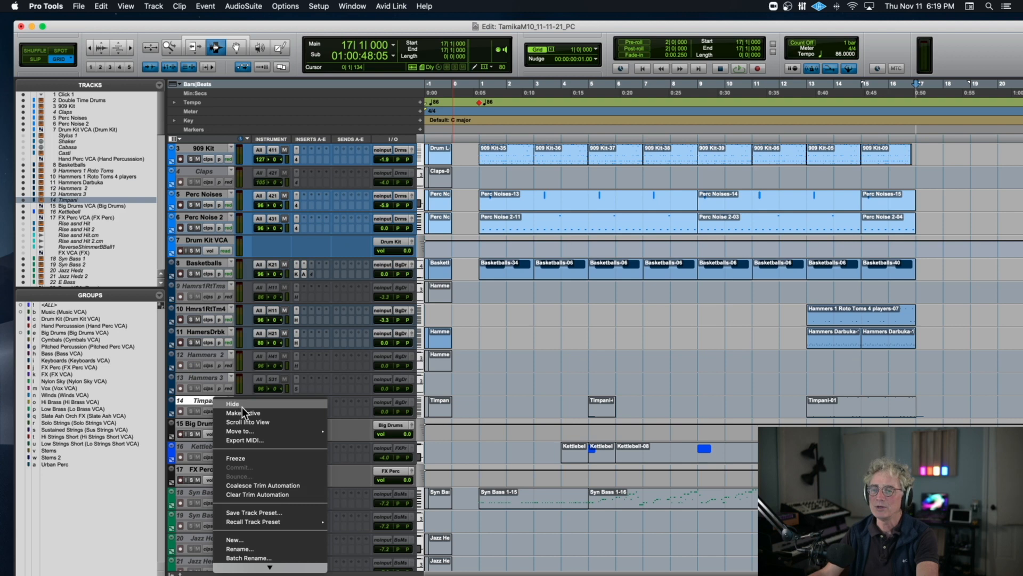
pyautogui.click(242, 409)
pyautogui.scroll(-5, 302, 408)
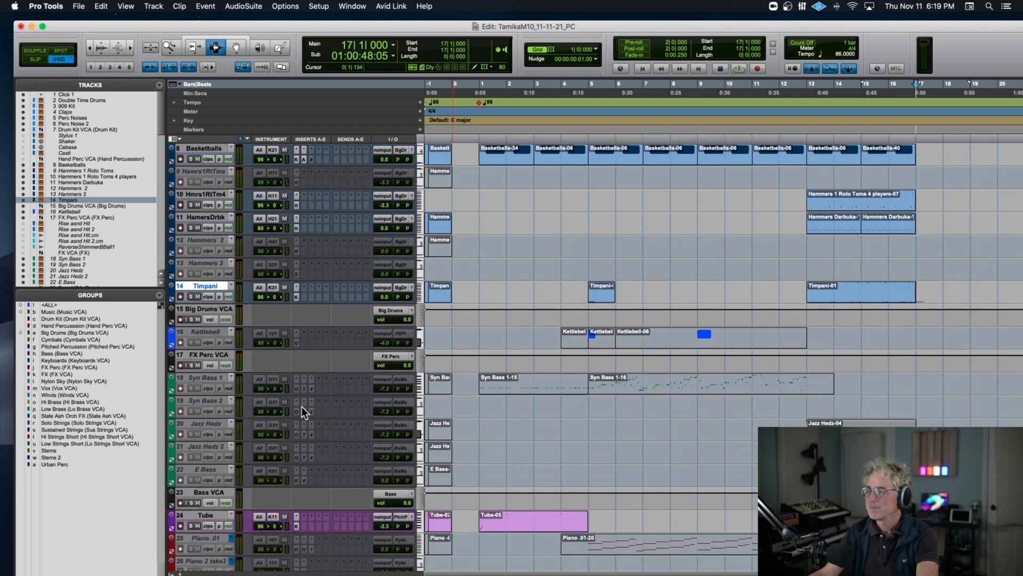
pyautogui.scroll(-3, 302, 407)
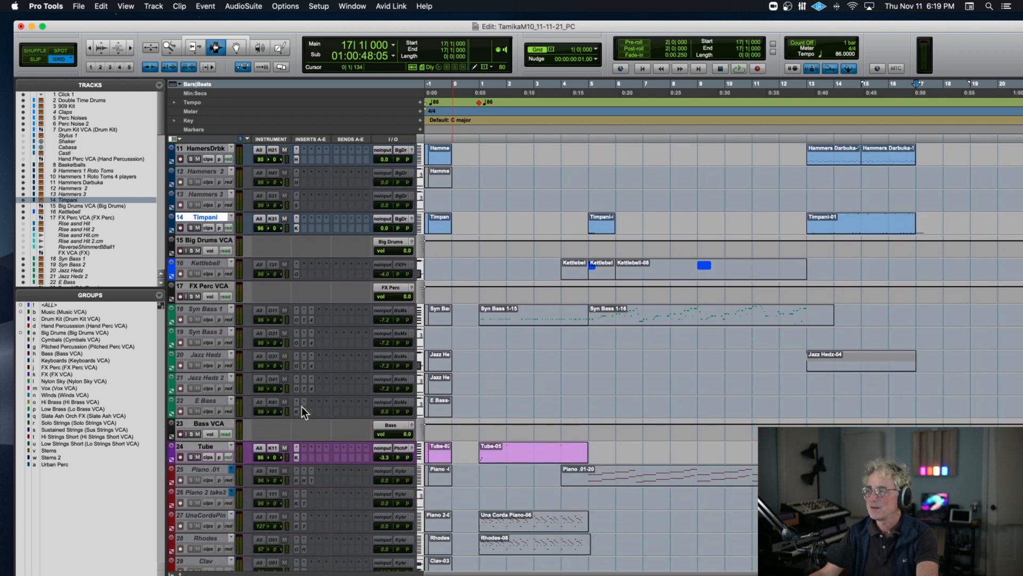
pyautogui.rightClick(215, 263)
pyautogui.click(236, 275)
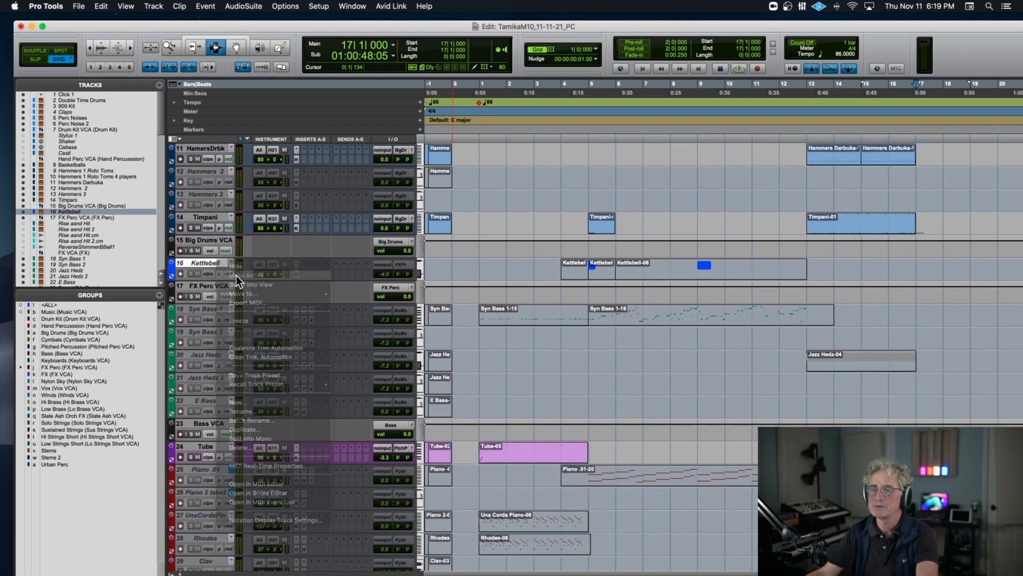
# Make the Syn Bass 1 and Jazz Hedz bass tracks active.
pyautogui.rightClick(211, 308)
pyautogui.click(225, 321)
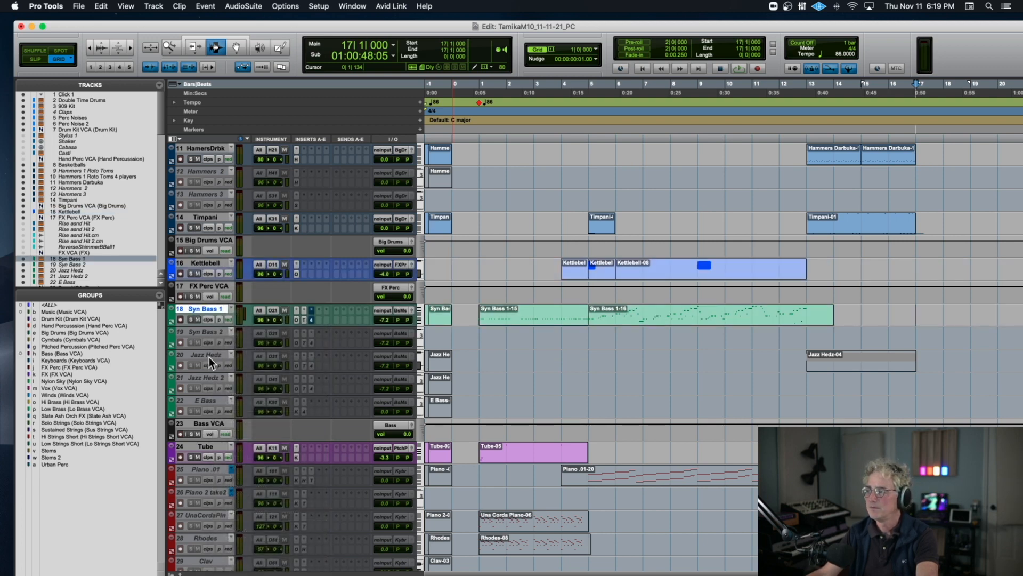
pyautogui.rightClick(209, 355)
pyautogui.click(225, 368)
# Make the keyboard tracks Piano .01, Una Corda Piano, Rhodes and Clav active.
pyautogui.scroll(-6, 213, 357)
pyautogui.rightClick(211, 333)
pyautogui.click(226, 348)
pyautogui.rightClick(209, 376)
pyautogui.click(225, 389)
pyautogui.rightClick(210, 401)
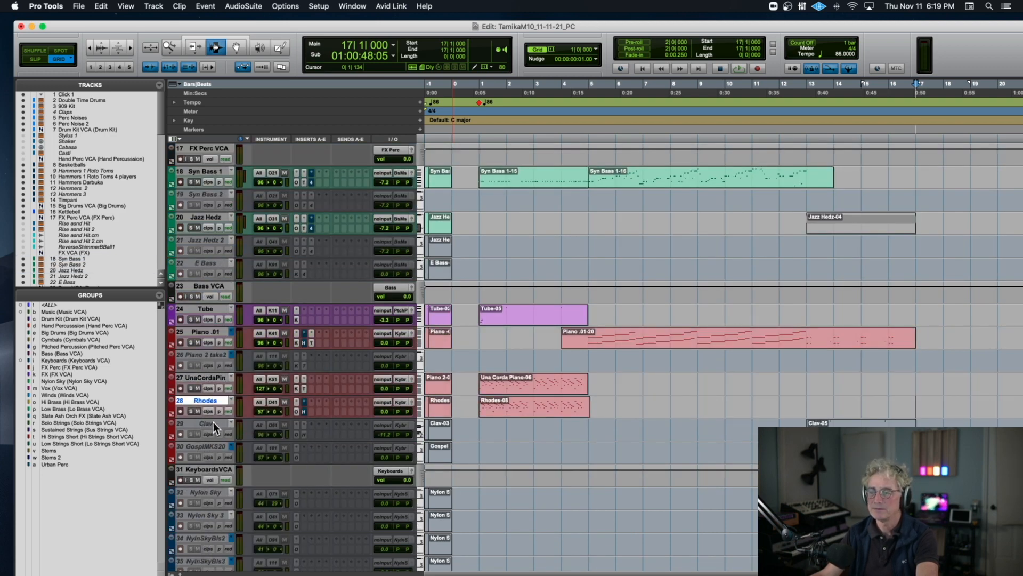
pyautogui.rightClick(212, 423)
pyautogui.click(226, 436)
# Make the Soprano Ooh and Choir vocal tracks active.
pyautogui.scroll(-11, 224, 433)
pyautogui.rightClick(211, 354)
pyautogui.click(227, 368)
pyautogui.rightClick(210, 375)
pyautogui.click(227, 389)
# Make the high brass tracks 49 to 55 active, covering the Berlin trumpets, solo horn, Berlin horns and 12 Horns.
pyautogui.scroll(-20, 229, 389)
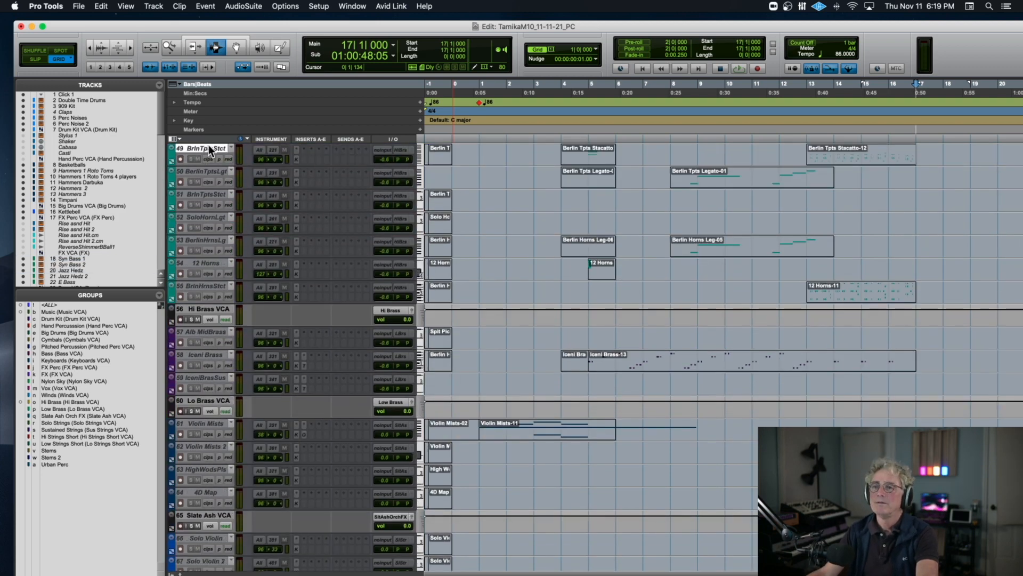
pyautogui.rightClick(209, 146)
pyautogui.click(225, 159)
pyautogui.rightClick(209, 172)
pyautogui.click(225, 185)
pyautogui.rightClick(211, 195)
pyautogui.click(226, 208)
pyautogui.rightClick(211, 218)
pyautogui.click(227, 231)
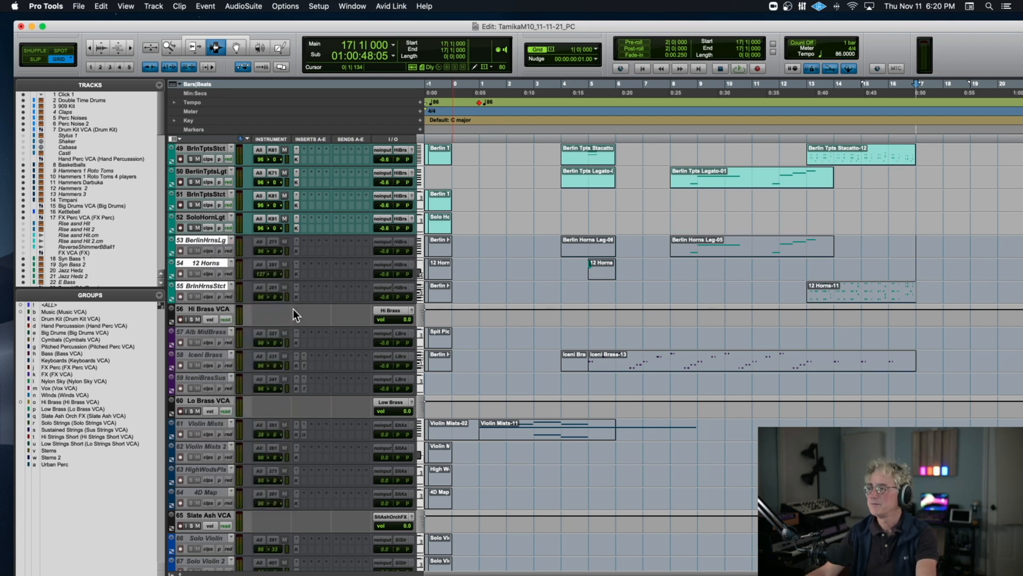
pyautogui.click(225, 248)
# Make the Iceni Brass track and the four tracks from Violin Mists to 4D Map active.
pyautogui.rightClick(211, 355)
pyautogui.click(225, 367)
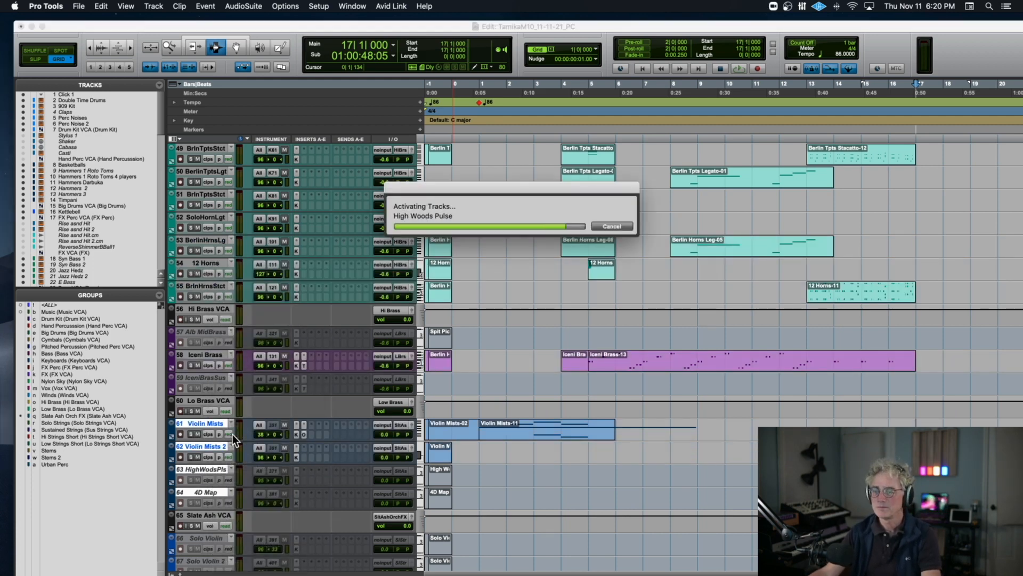
# Make the short high strings tracks 75 to 78, from Big Strings High to MSS V1b, active together.
pyautogui.scroll(-18, 232, 433)
pyautogui.scroll(1, 204, 322)
pyautogui.click(204, 353)
pyautogui.keyDown('shift'); pyautogui.click(204, 423); pyautogui.keyUp('shift')
pyautogui.rightClick(203, 352)
pyautogui.click(218, 364)
# Make the short low strings tracks 84 to 88, from Big Strings Low to Strings Col Legno, active together.
pyautogui.scroll(-6, 218, 365)
pyautogui.click(204, 423)
pyautogui.keyDown('shift'); pyautogui.click(206, 514); pyautogui.keyUp('shift')
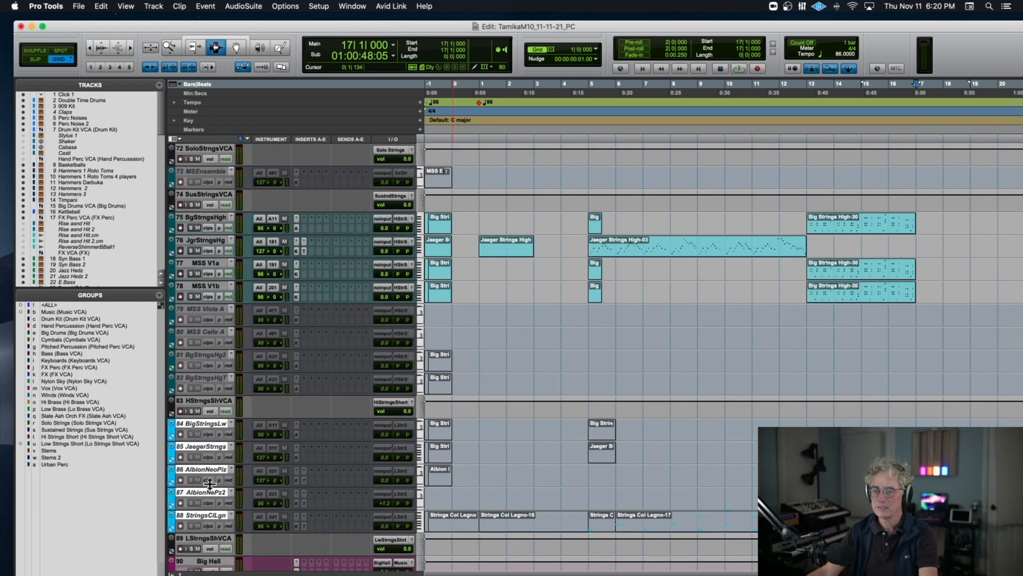
pyautogui.rightClick(220, 494)
pyautogui.click(238, 510)
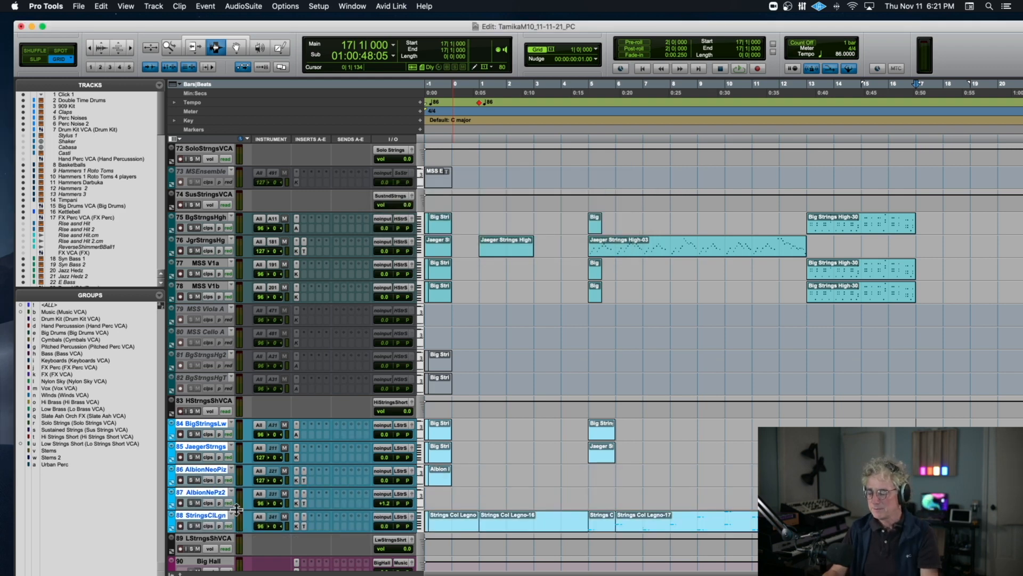
# Reduce the height of all tracks by two sizes so more of the session fits in the Edit window.
pyautogui.hotkey('ctrl', 'alt', 'Down')
pyautogui.hotkey('ctrl', 'alt', 'Down')
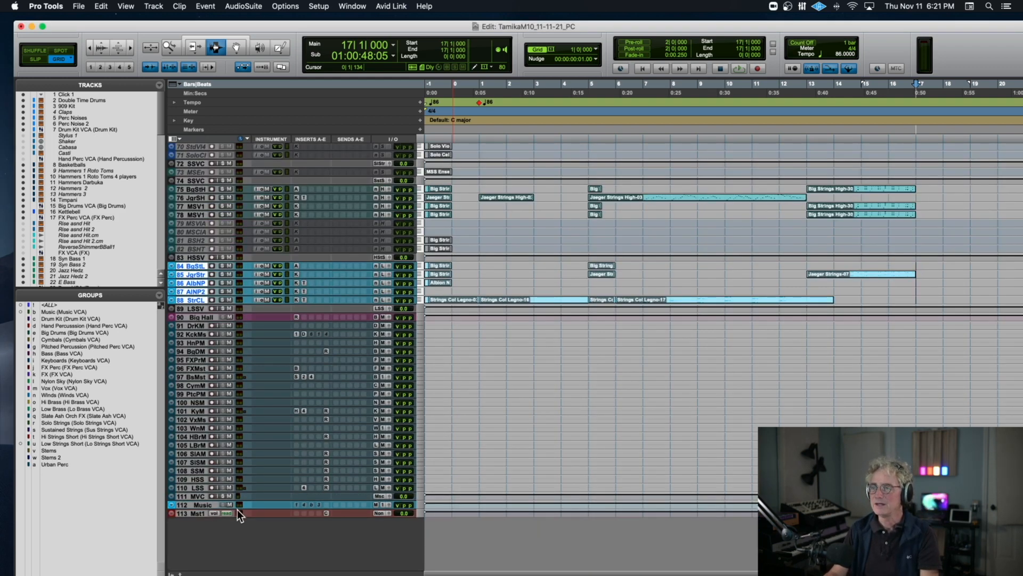
pyautogui.scroll(20, 237, 510)
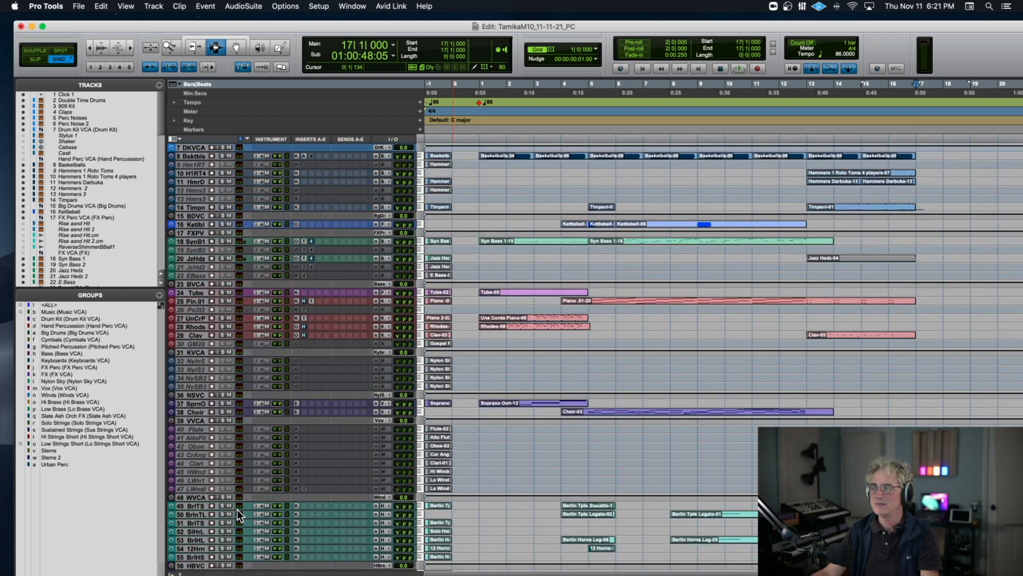
pyautogui.scroll(3, 238, 509)
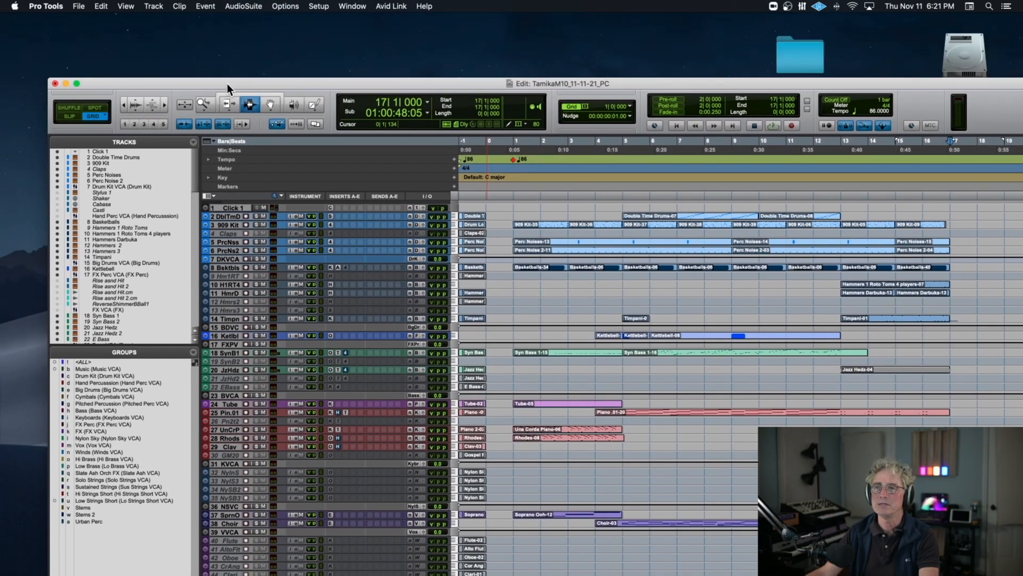
# Hide all inactive tracks in the session, keeping the Edit window within the screen.
pyautogui.moveTo(227, 84); pyautogui.dragTo(291, 135)
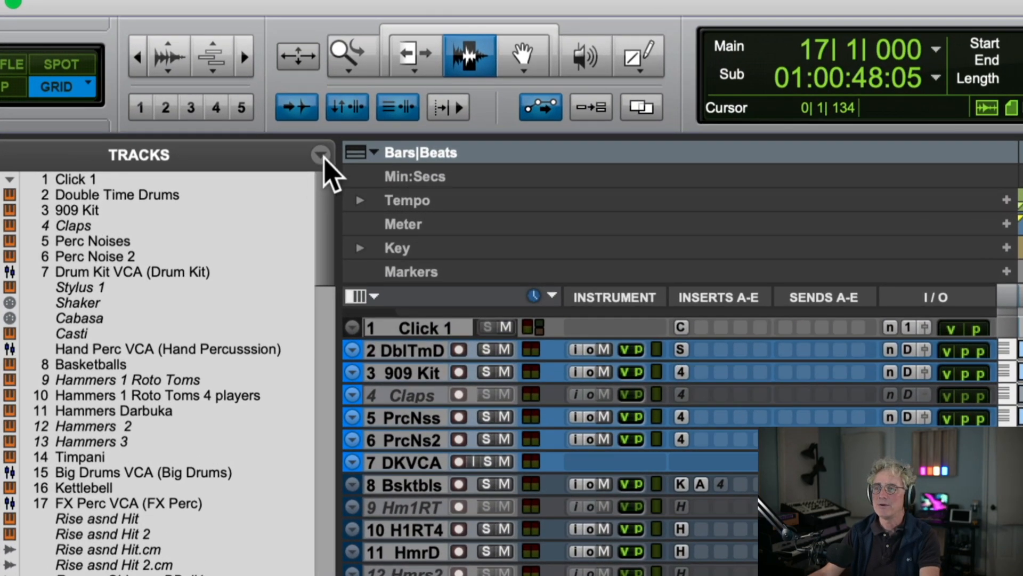
pyautogui.click(321, 157)
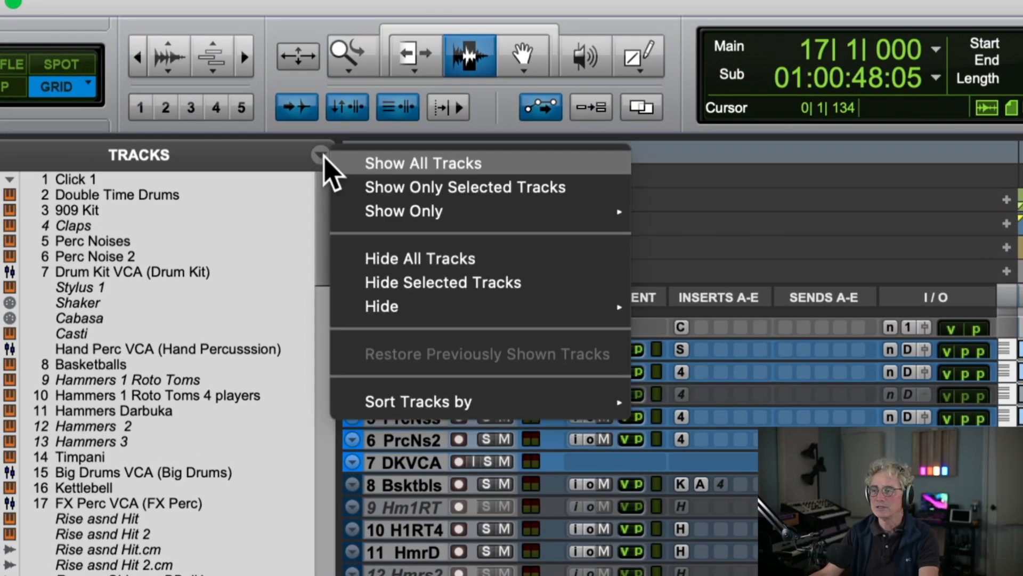
pyautogui.moveTo(368, 311)
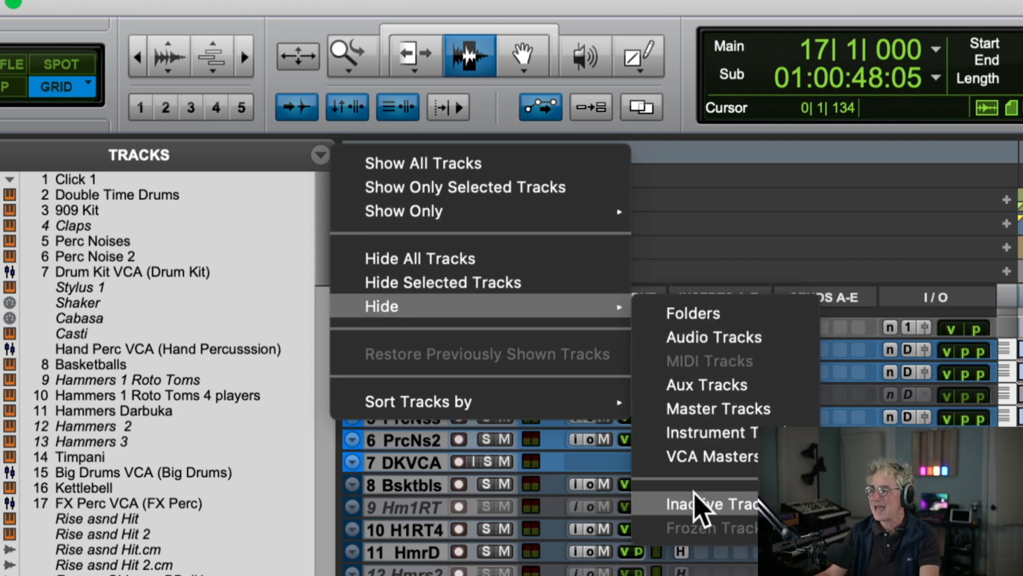
pyautogui.click(698, 505)
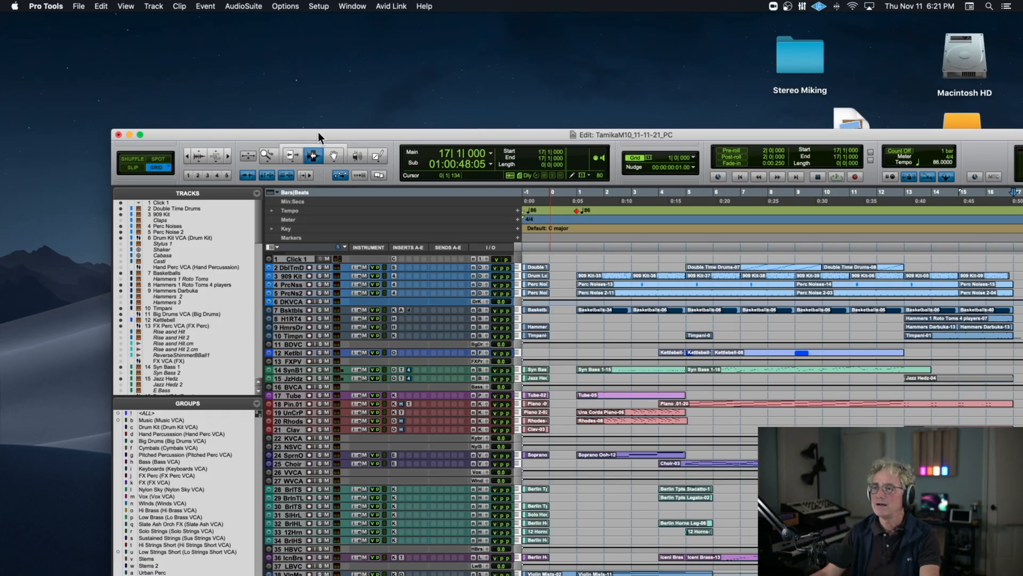
pyautogui.moveTo(318, 132); pyautogui.dragTo(237, 39)
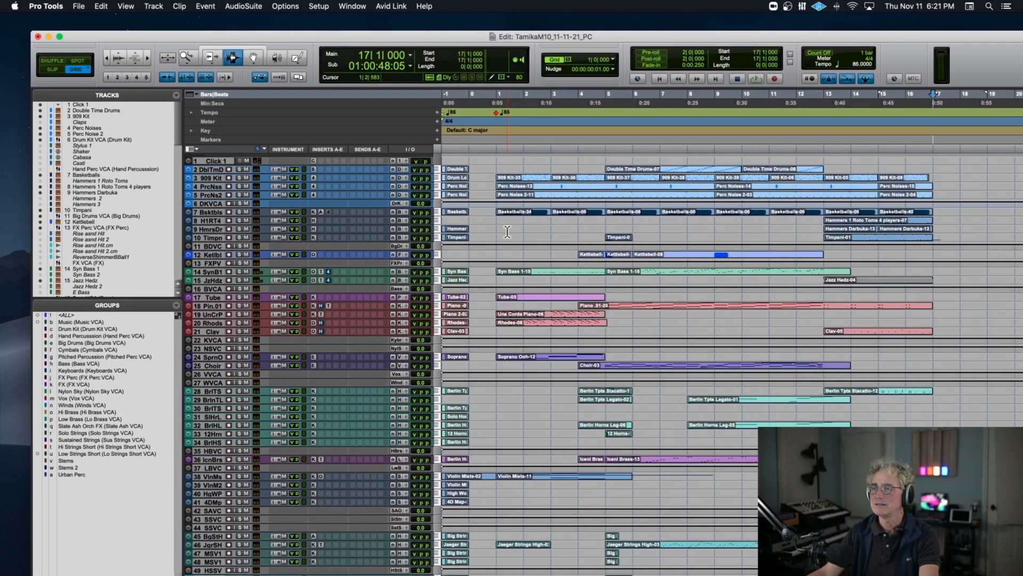
# Play the arrangement from bar 1 with the timeline zoomed out one level, stop playback and save the session.
pyautogui.scroll(-5, 507, 232)
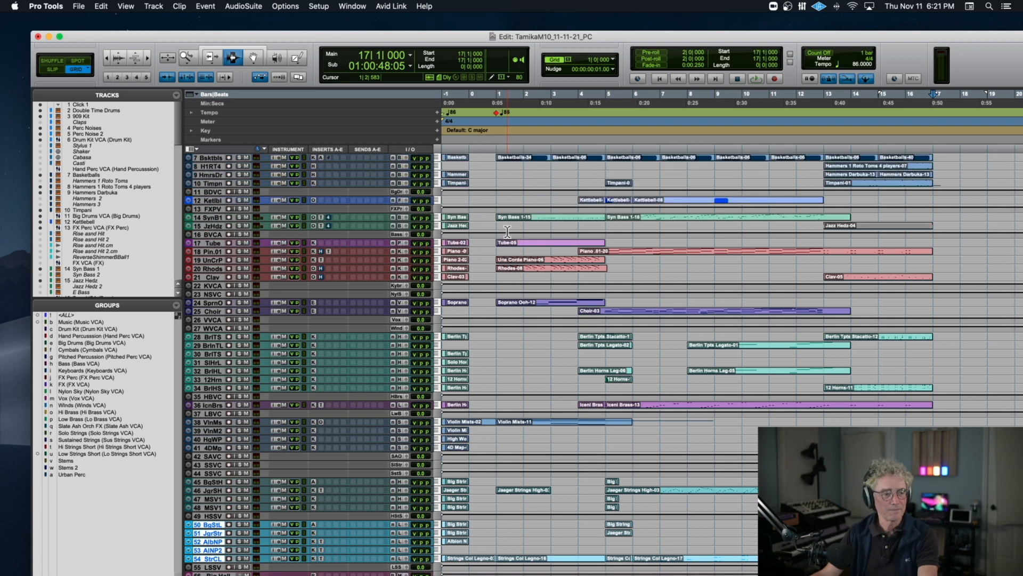
pyautogui.hscroll(2, 507, 231)
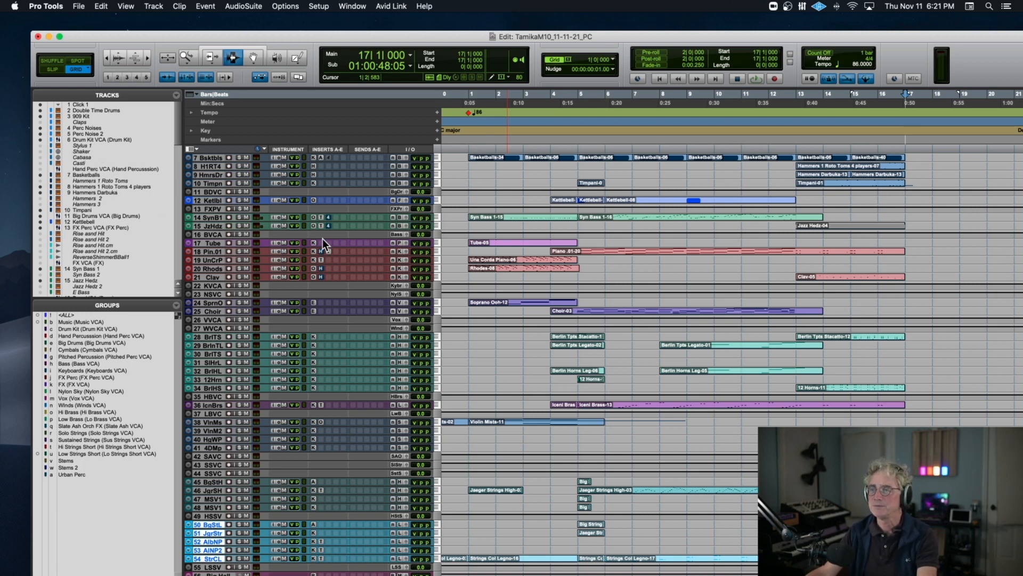
pyautogui.click(466, 216)
pyautogui.scroll(-10, 285, 471)
pyautogui.press('space')
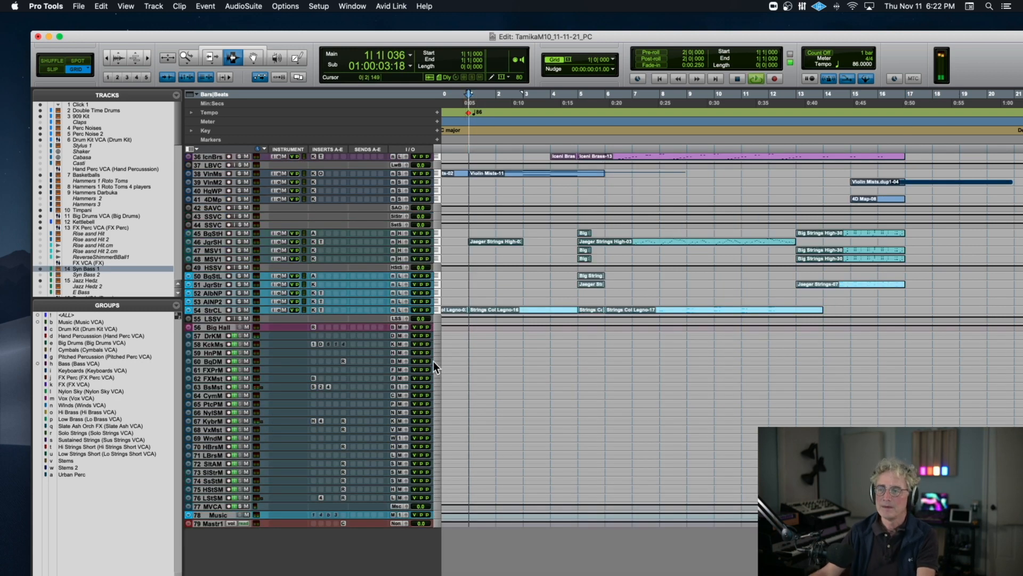
pyautogui.press('r')
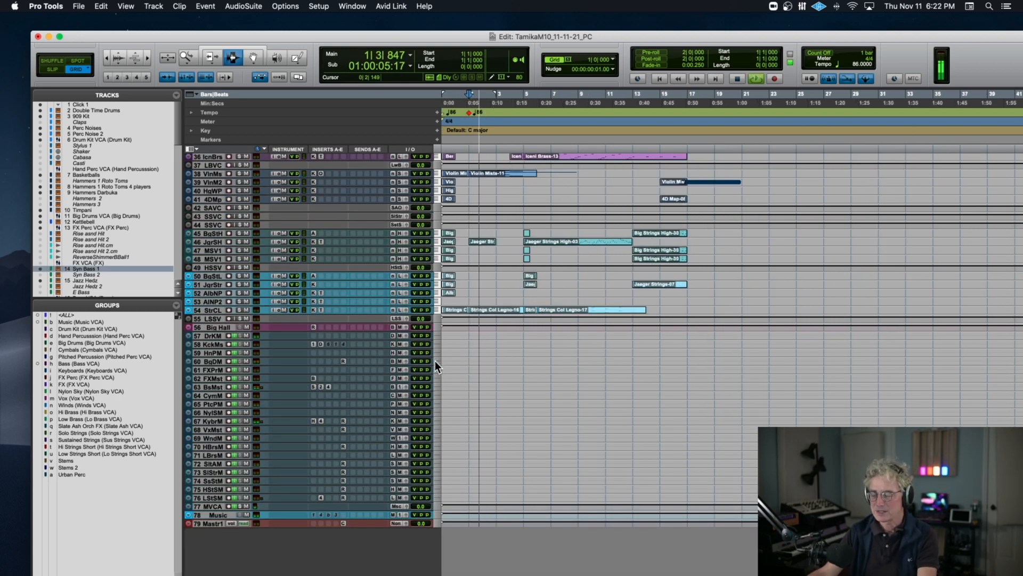
pyautogui.scroll(9, 545, 297)
pyautogui.scroll(3, 545, 297)
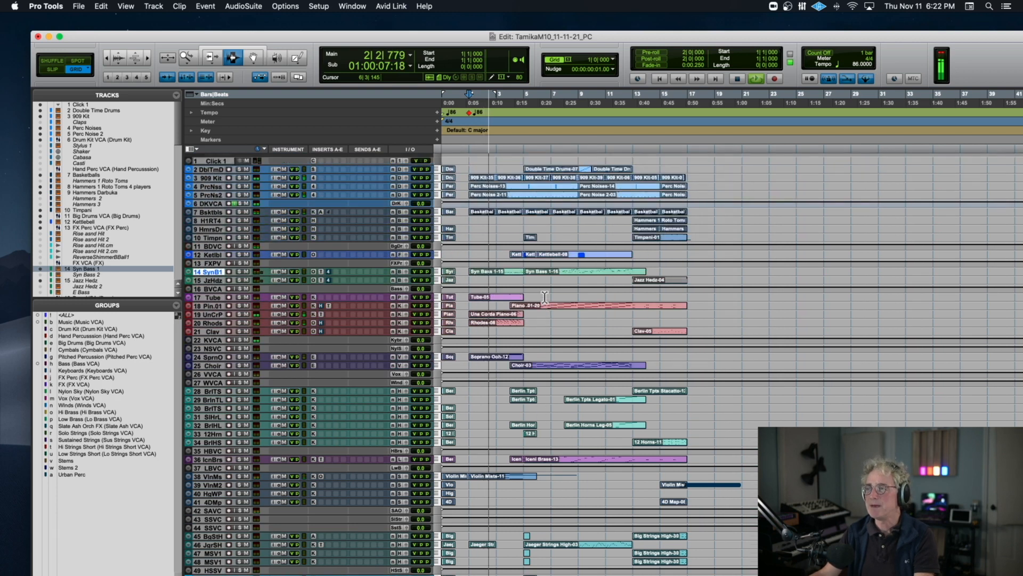
pyautogui.press('space')
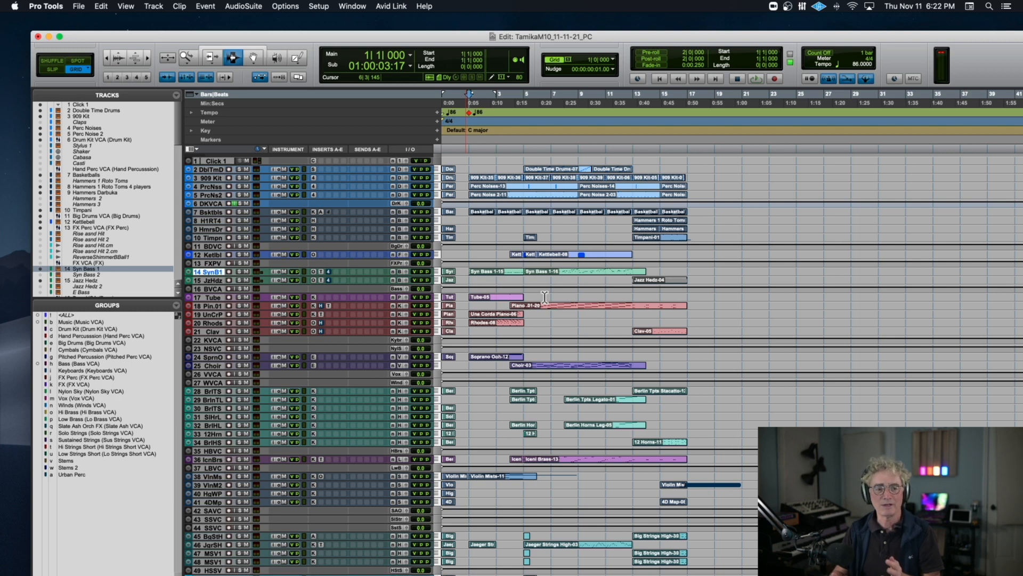
pyautogui.press('super+s')
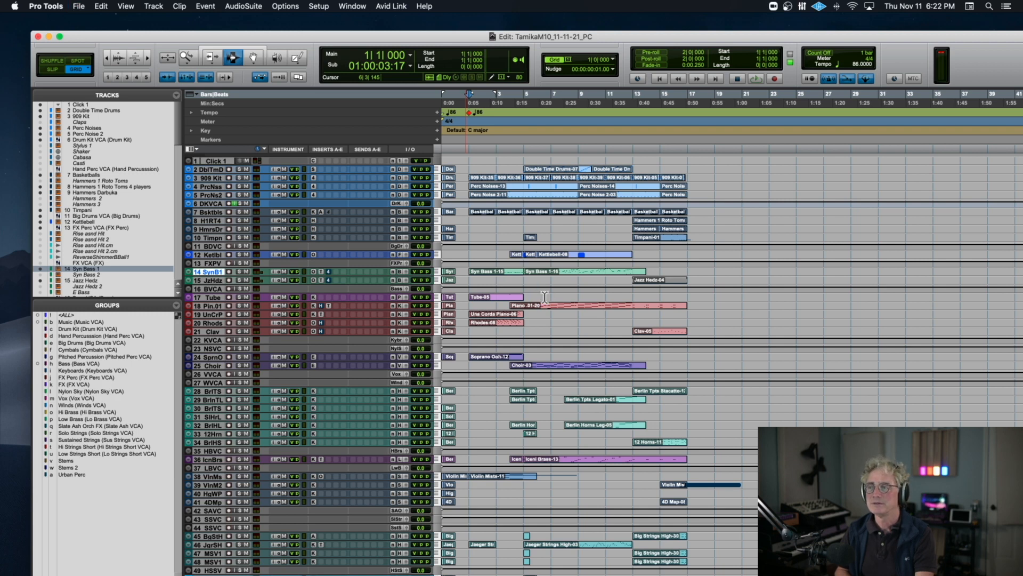
pyautogui.press('shift+super+w')
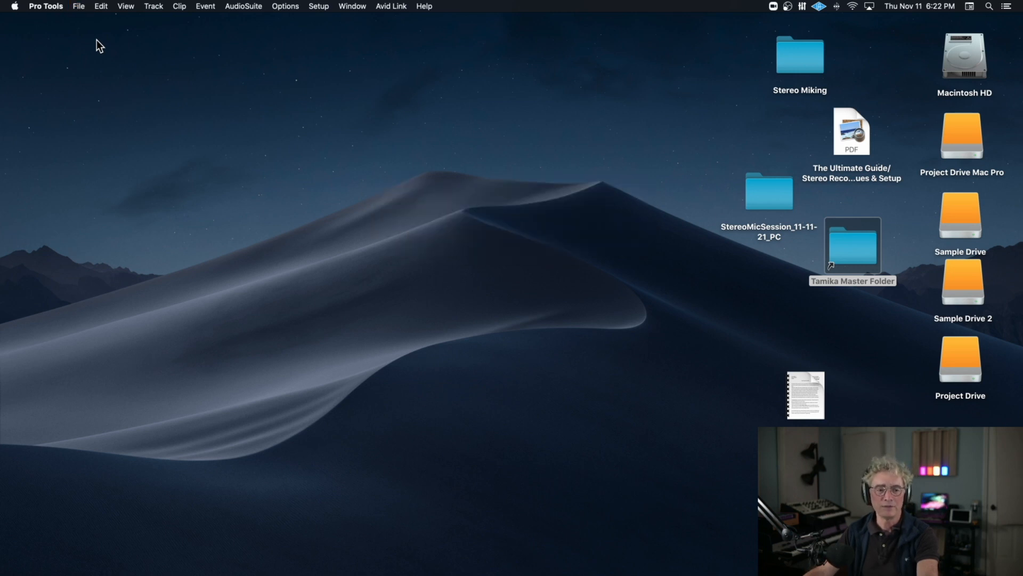
pyautogui.click(80, 7)
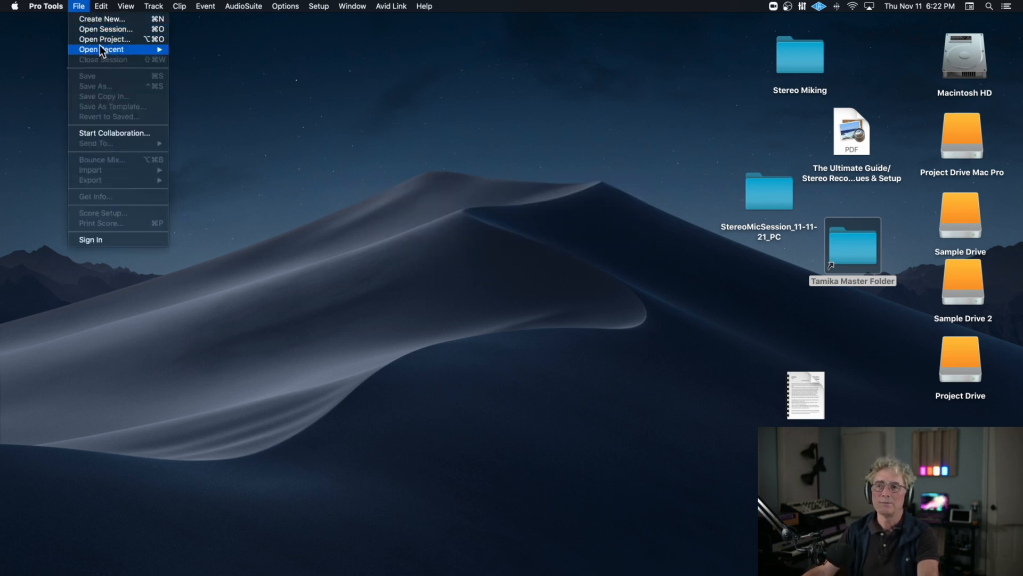
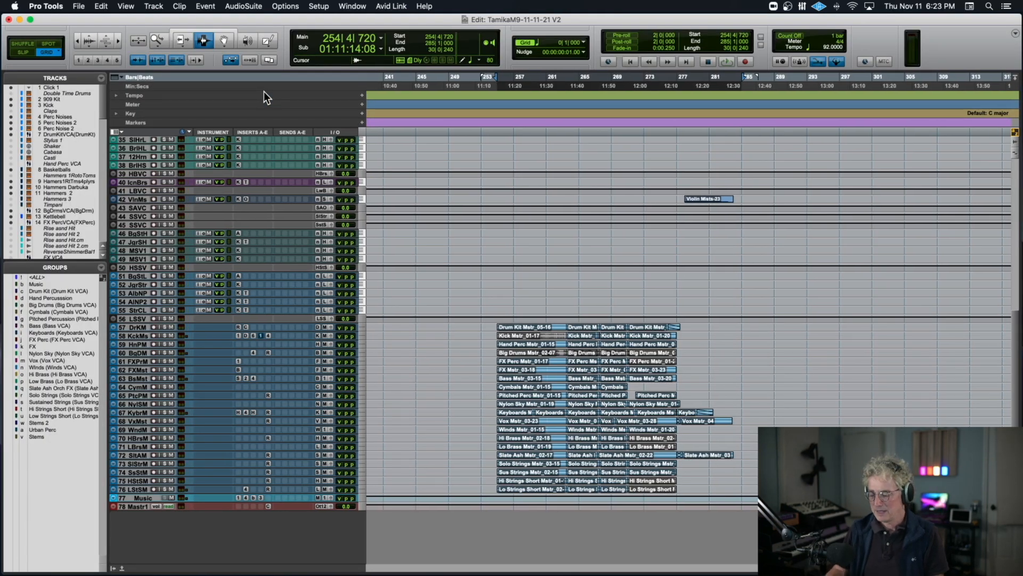
pyautogui.press('Return')
pyautogui.hscroll(-2, 334, 116)
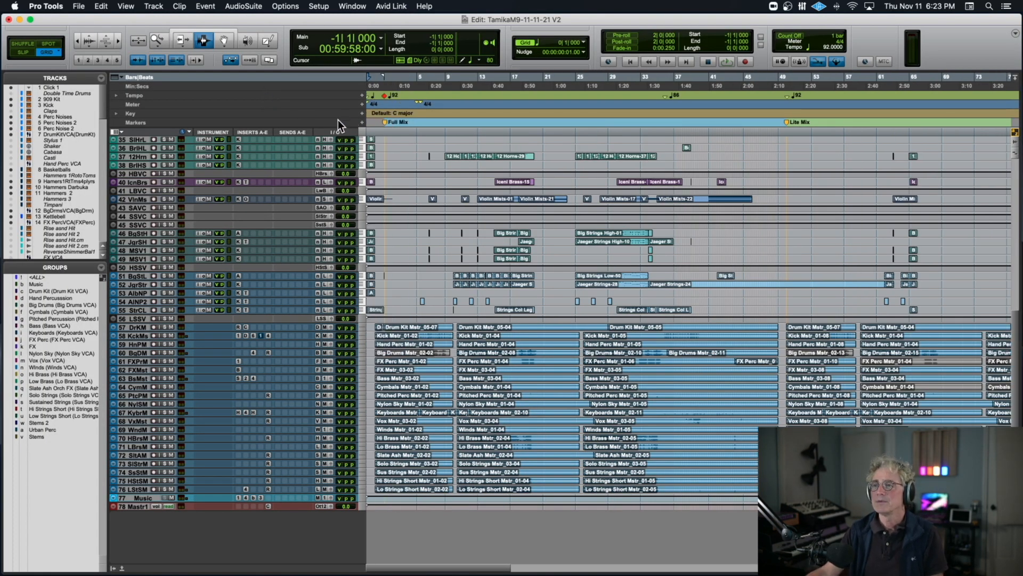
# Examine the layout of the instrument tracks and the master audio tracks throughout the session.
pyautogui.scroll(3, 449, 190)
pyautogui.scroll(15, 449, 190)
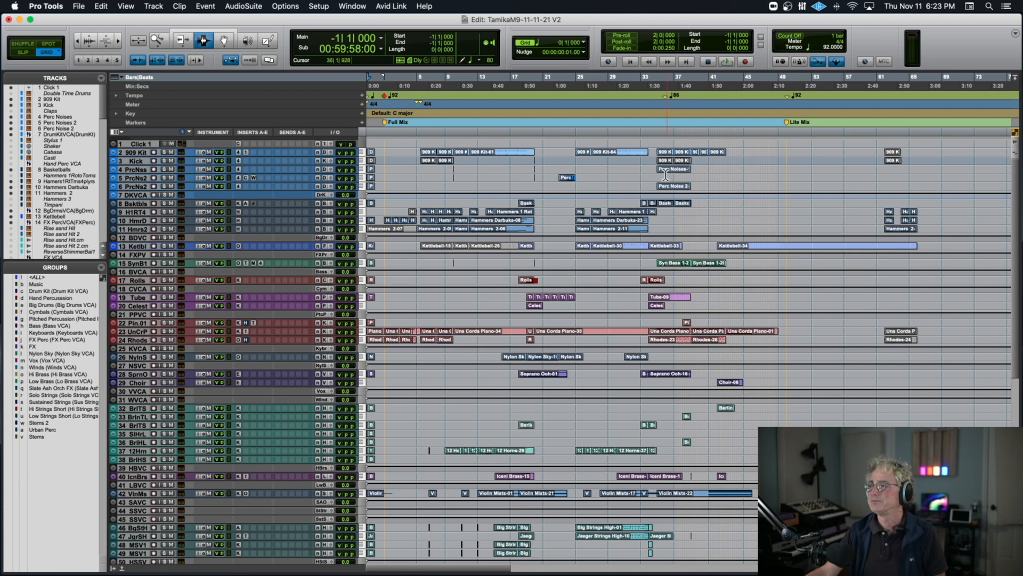
pyautogui.scroll(-4, 649, 176)
pyautogui.scroll(-13, 649, 176)
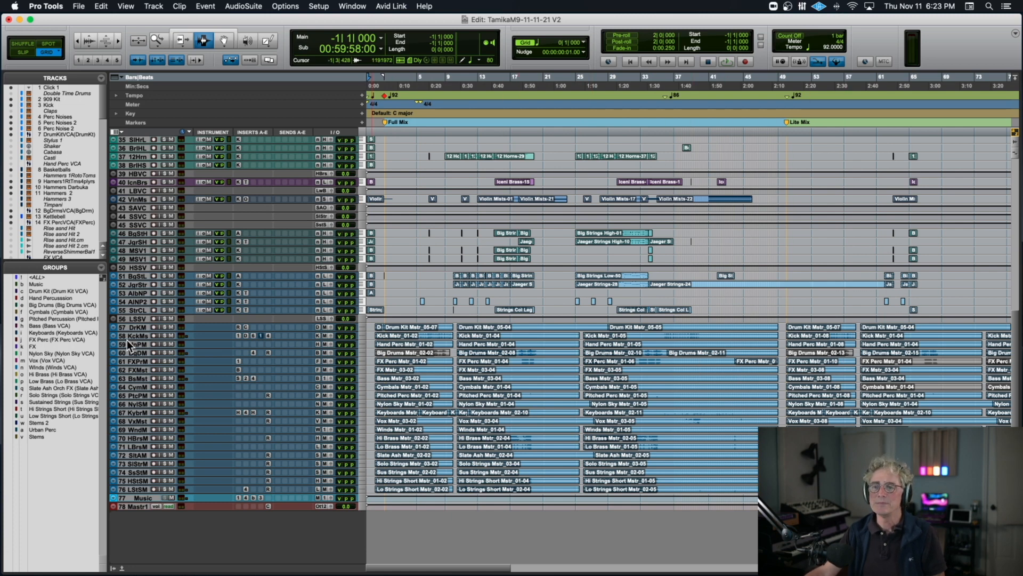
pyautogui.scroll(10, 125, 329)
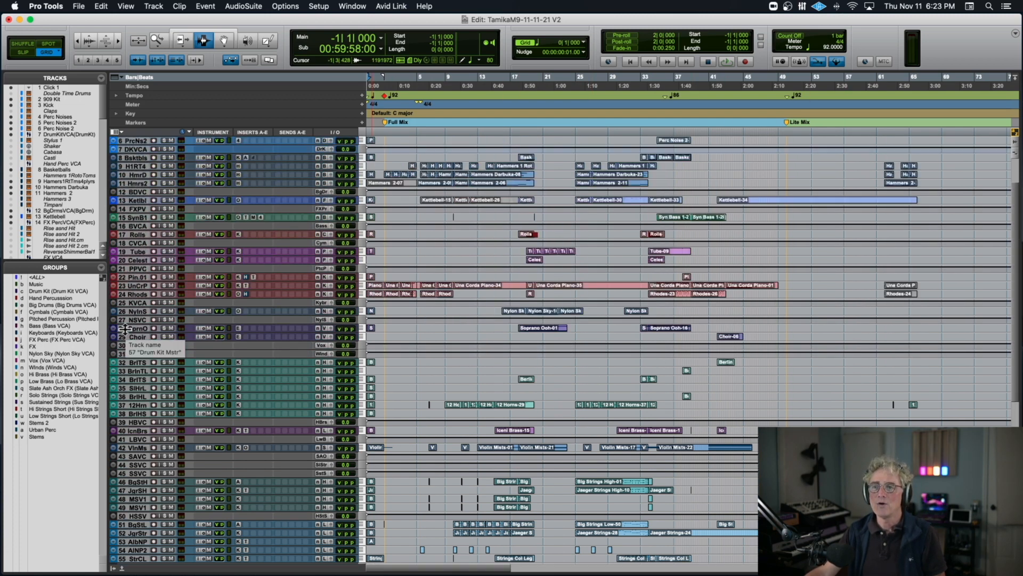
pyautogui.scroll(-8, 125, 328)
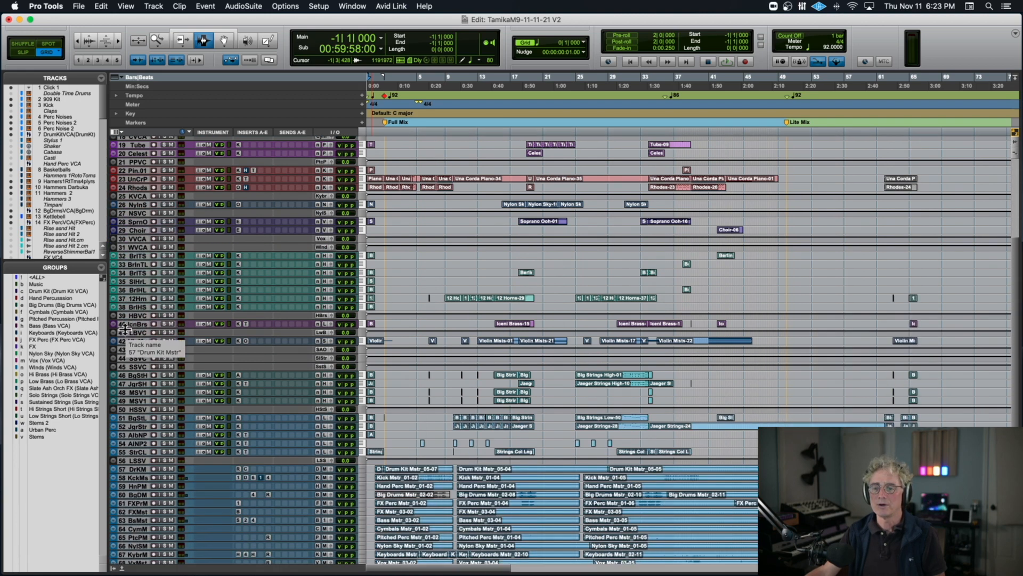
# Recolour the master tracks 57 to 76, Drum Kit Mstr to Lo Strings Short Mstr, dark teal, enlarging track 76.
pyautogui.scroll(-2, 125, 329)
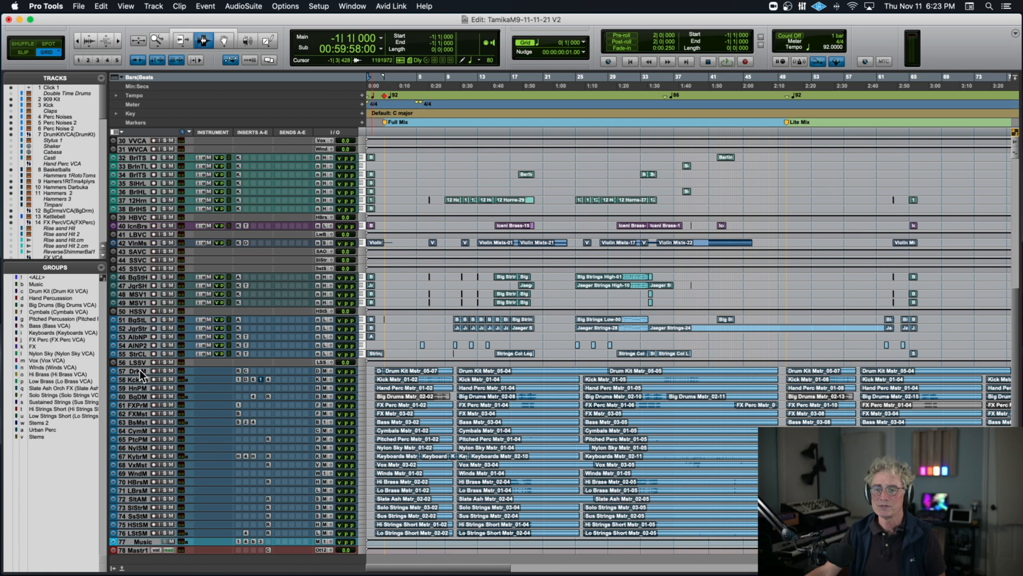
pyautogui.keyDown('shift'); pyautogui.click(137, 533); pyautogui.keyUp('shift')
pyautogui.moveTo(133, 536); pyautogui.dragTo(133, 549)
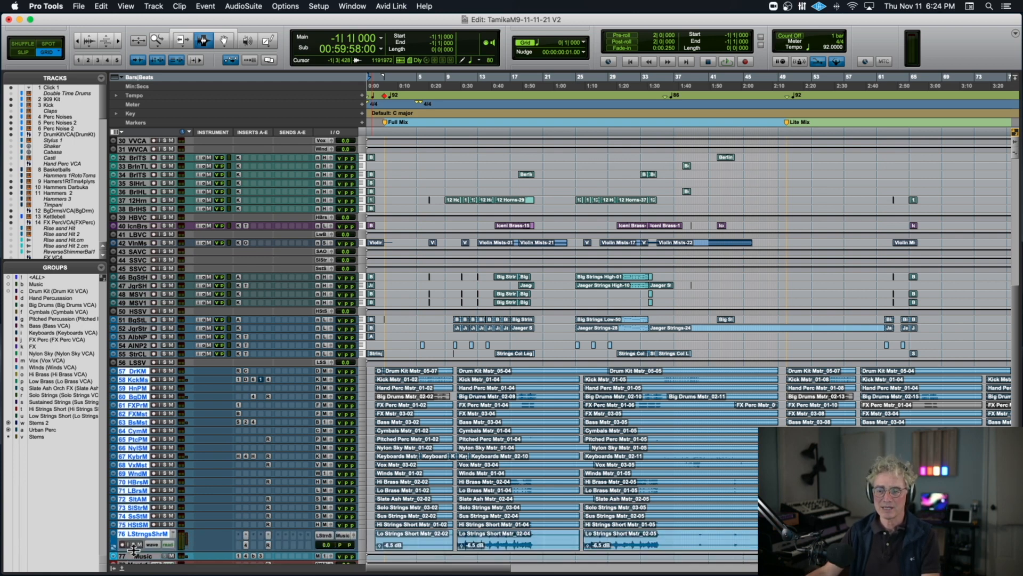
pyautogui.doubleClick(113, 544)
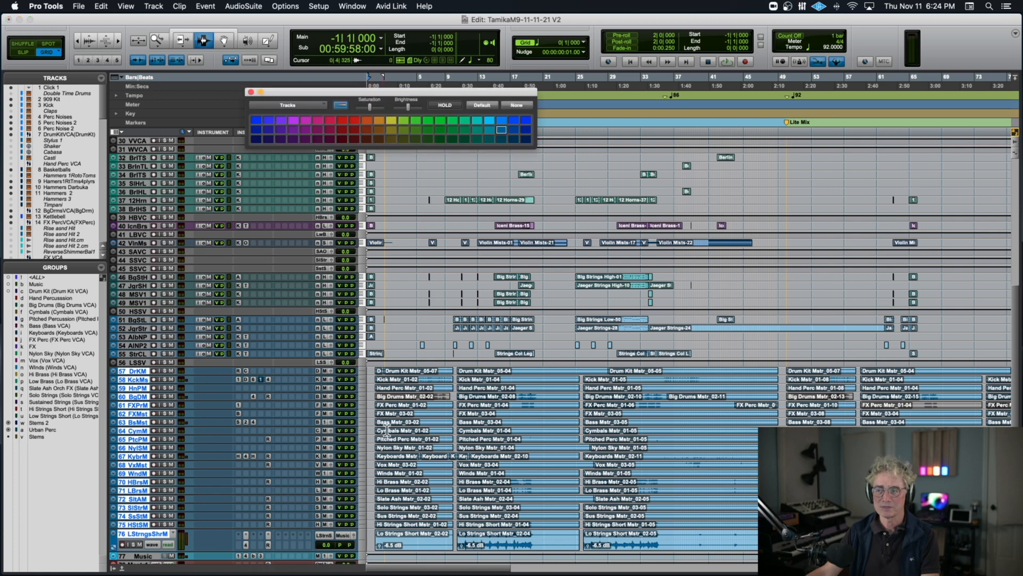
pyautogui.click(486, 133)
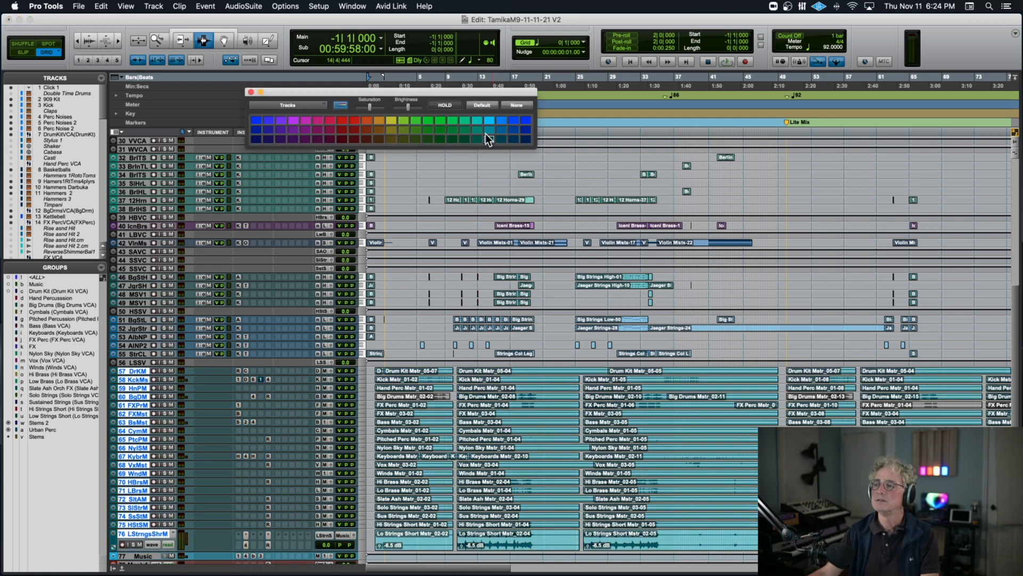
pyautogui.click(250, 91)
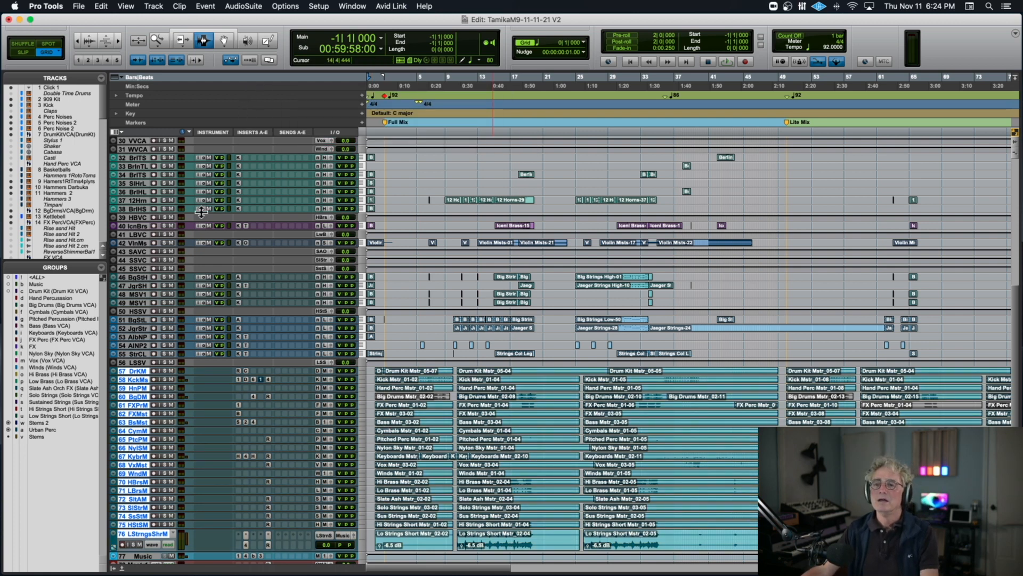
# Select the drum tracks 2 to 6, from 909 Kit to Perc Noise 2.
pyautogui.scroll(10, 205, 213)
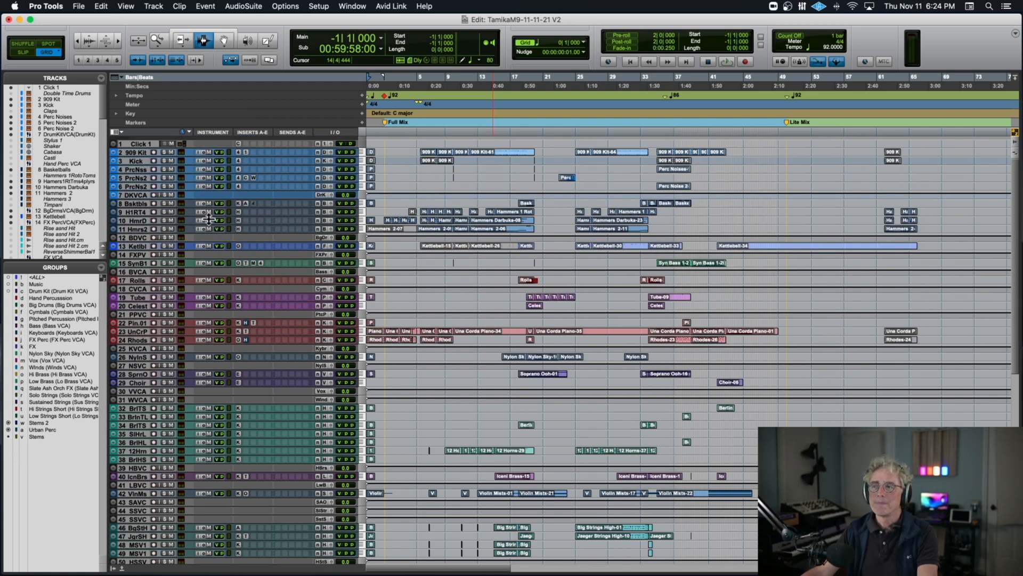
pyautogui.click(134, 153)
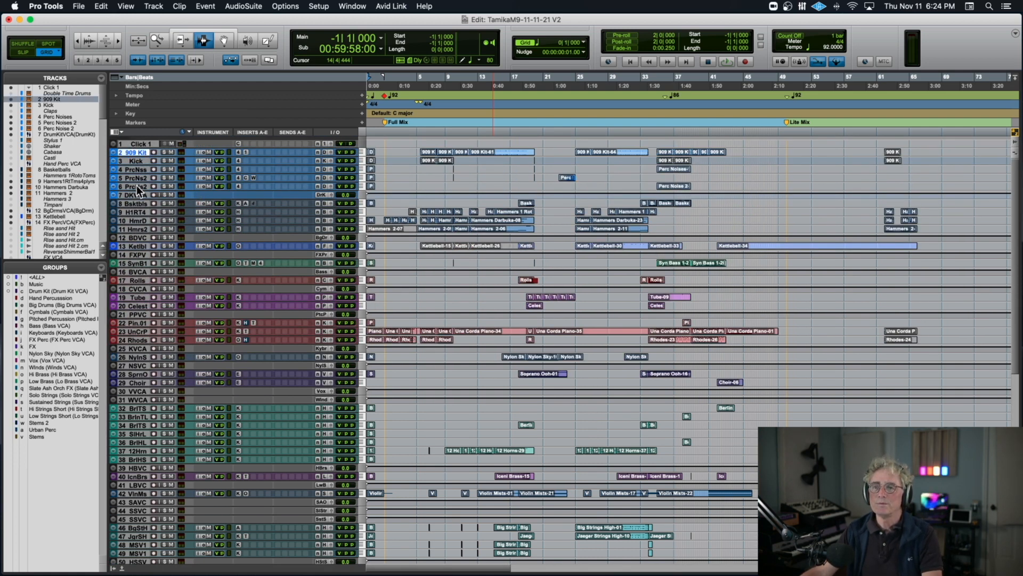
pyautogui.keyDown('shift'); pyautogui.click(136, 186); pyautogui.keyUp('shift')
# Zoom in two levels at beat 0|2 on the Kick Mstr track and briefly record-enable the Drum Kit Mstr track.
pyautogui.scroll(-12, 137, 185)
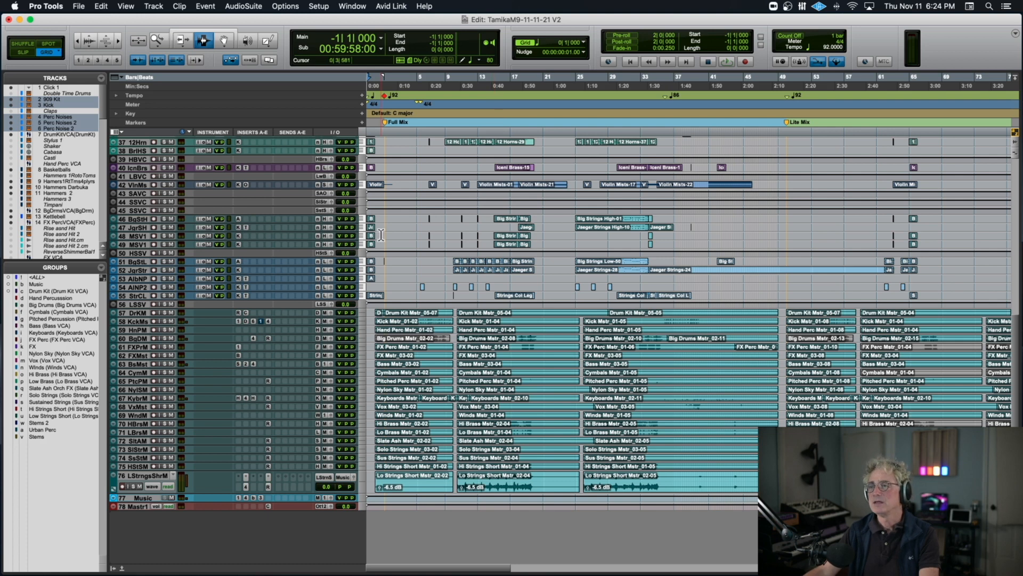
pyautogui.click(377, 323)
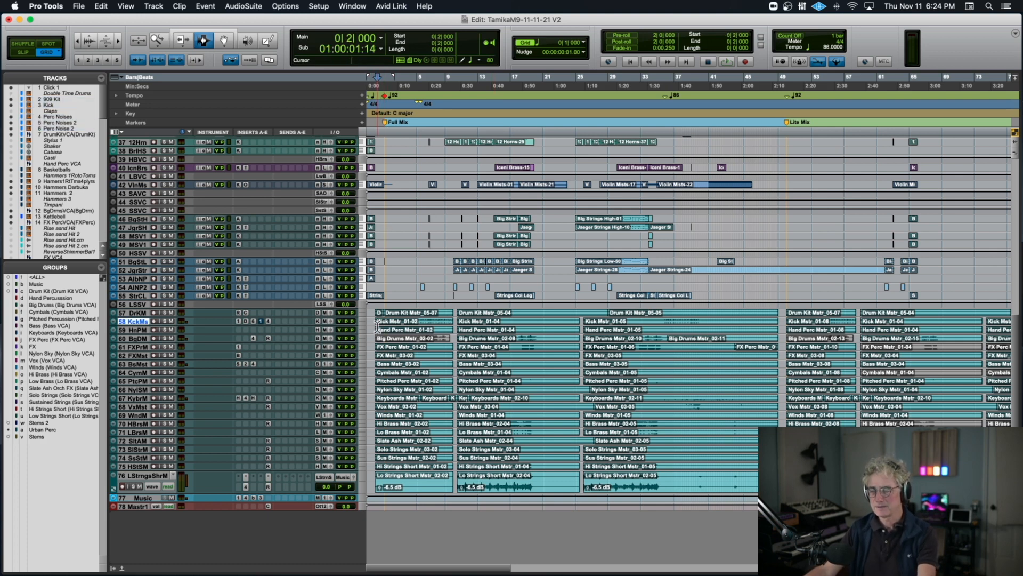
pyautogui.press('t')
pyautogui.press('t')
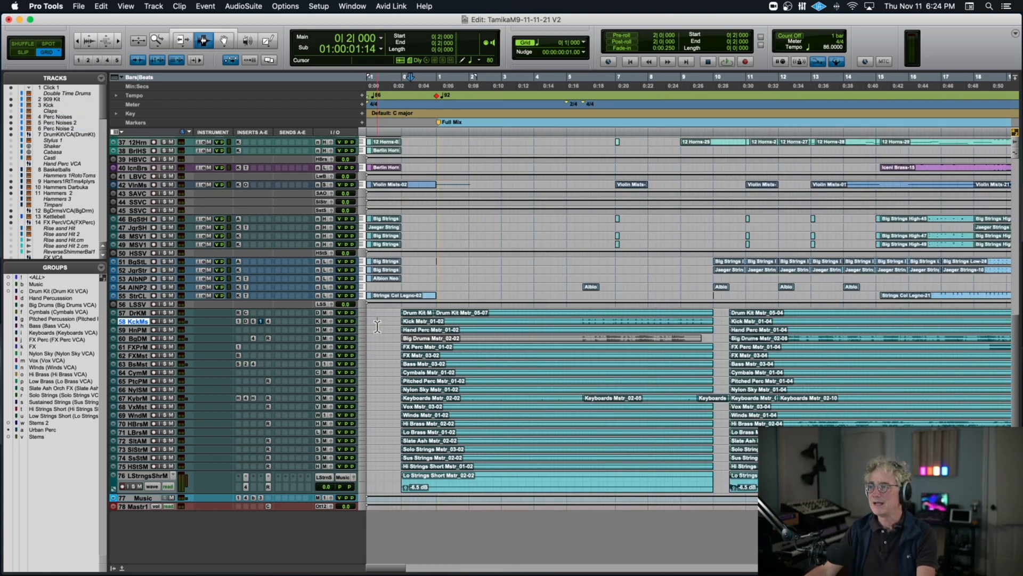
pyautogui.click(154, 311)
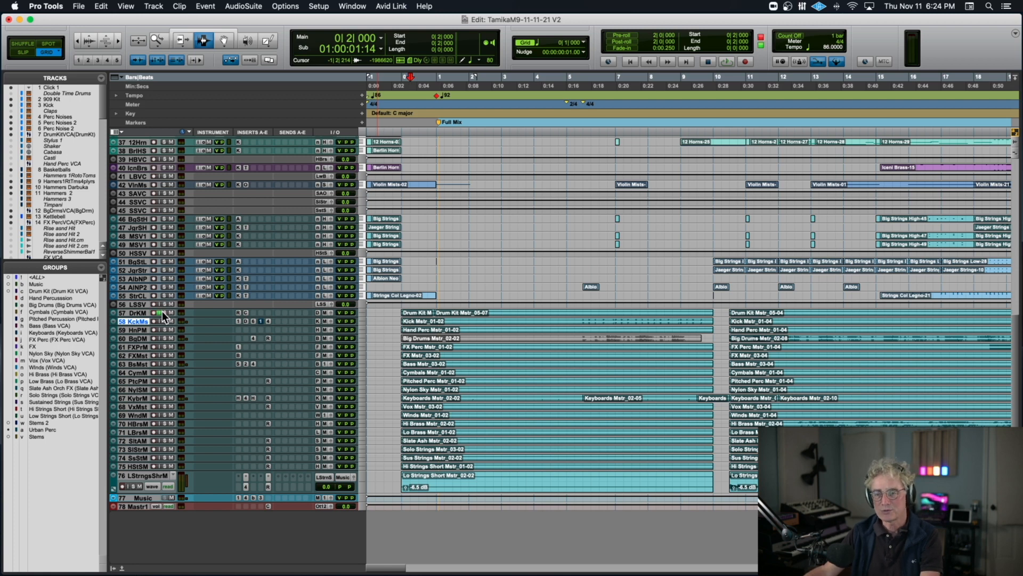
pyautogui.click(155, 313)
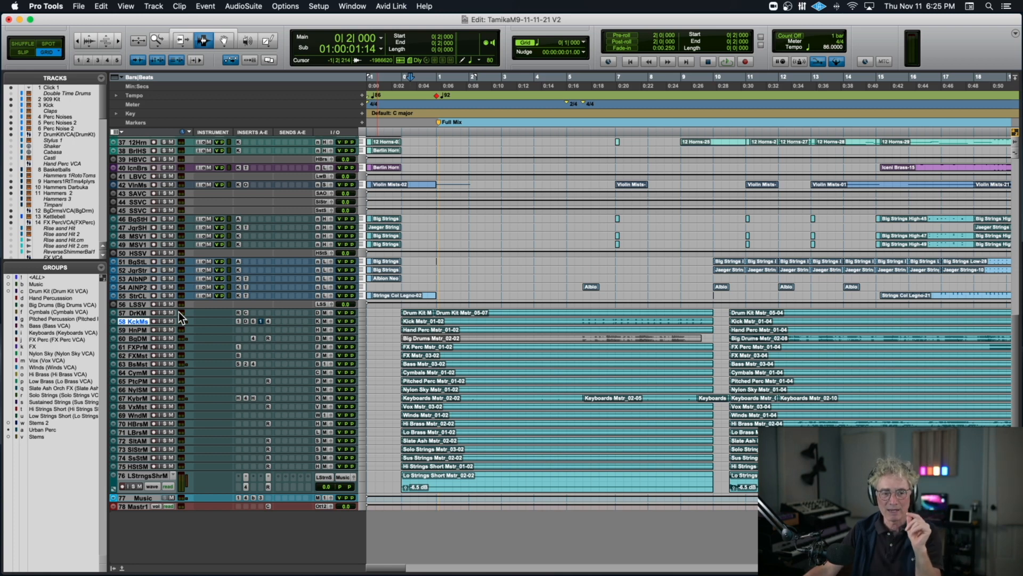
# Play the cue from beat 0|3, just before the Full Mix marker, with the timeline zoomed out two levels.
pyautogui.click(433, 113)
pyautogui.press('space')
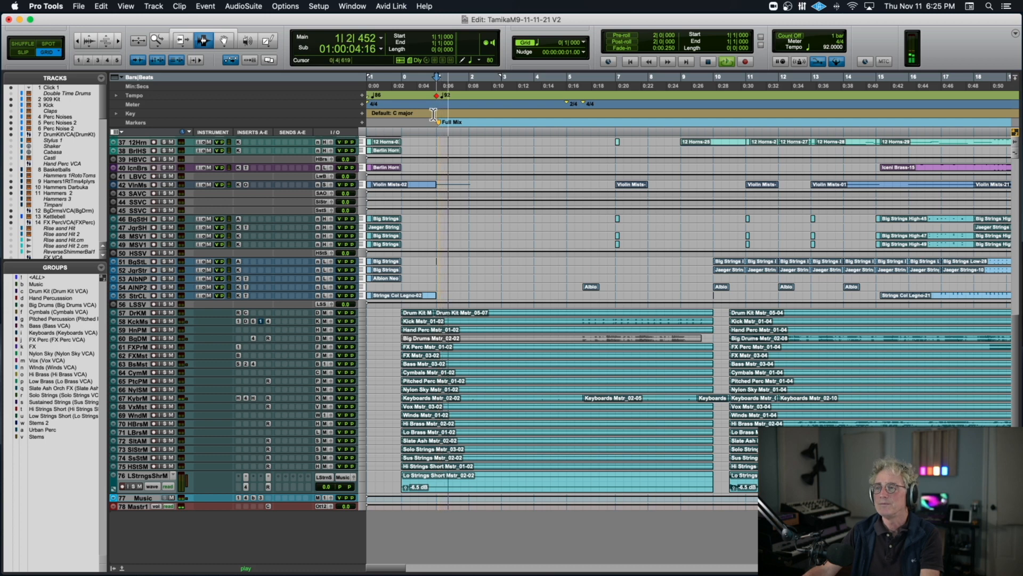
pyautogui.click(420, 120)
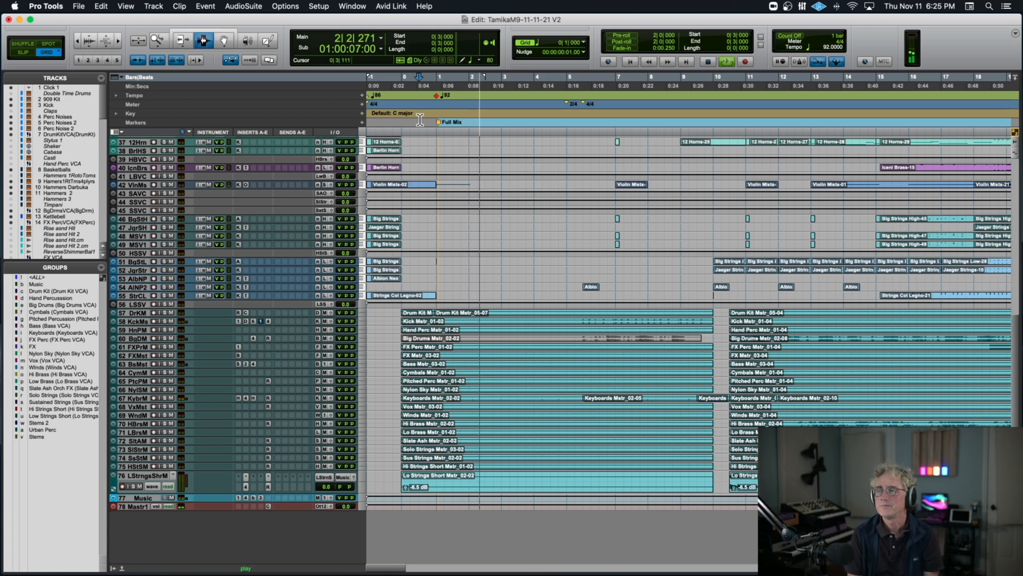
pyautogui.press('r')
pyautogui.press('r')
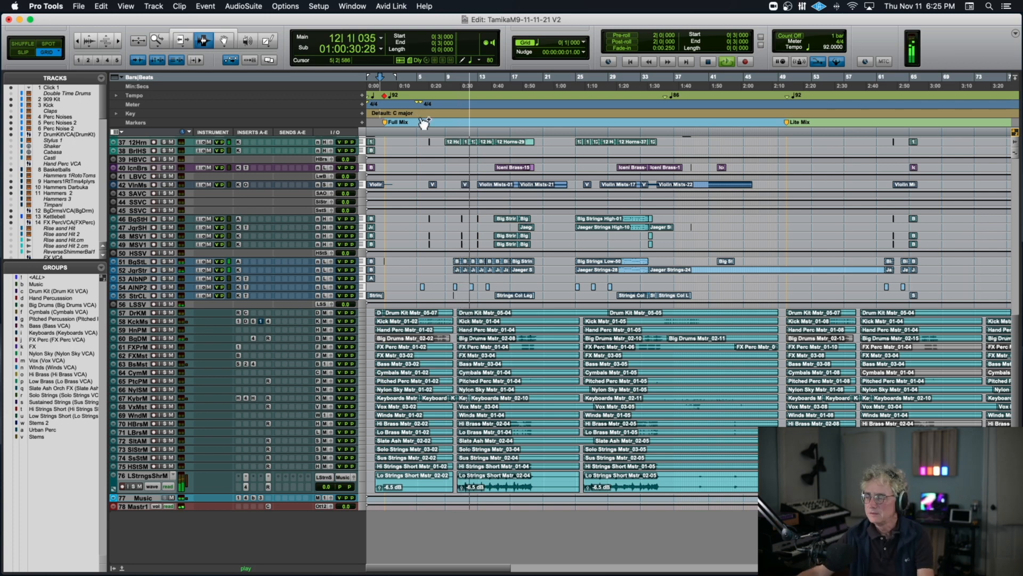
# Zoom the timeline in four levels during playback and increase the height of all tracks by two sizes.
pyautogui.press('t')
pyautogui.press('t')
pyautogui.press('t')
pyautogui.press('t')
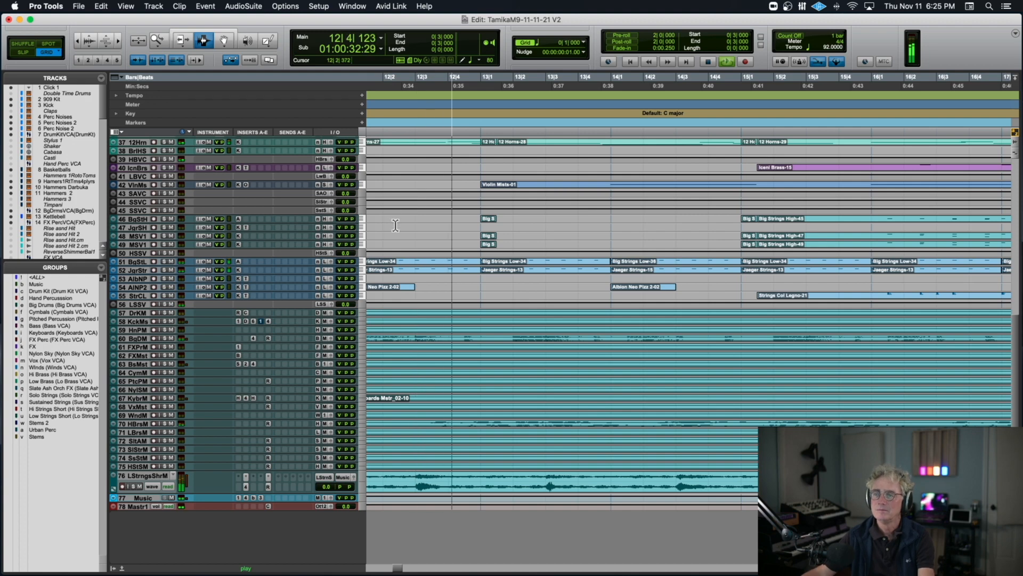
pyautogui.hotkey('ctrl', 'Up')
pyautogui.hotkey('ctrl', 'Up')
# Examine the recorded waveforms and input paths of the master tracks during playback, with the timeline zoomed out.
pyautogui.scroll(-10, 395, 225)
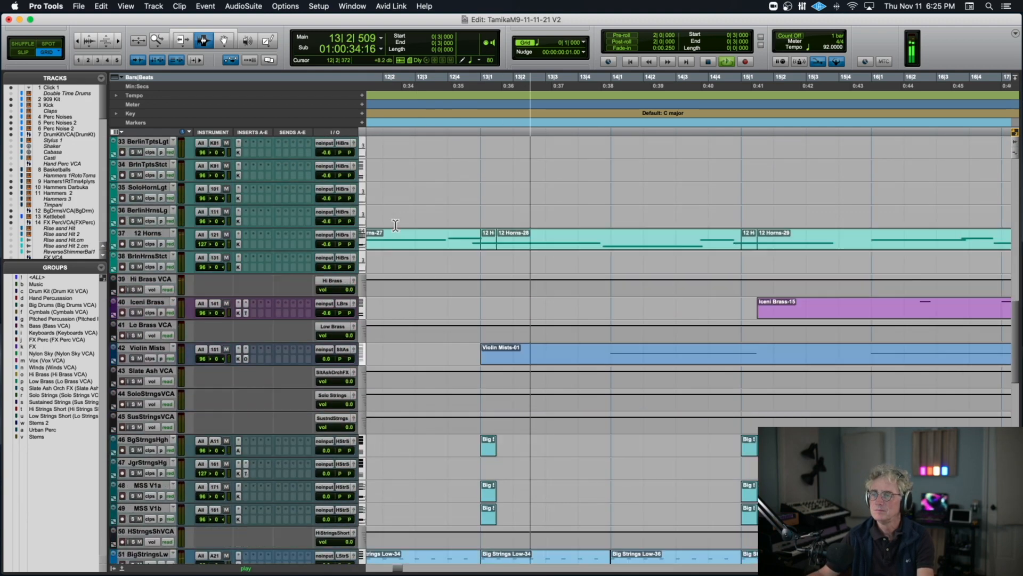
pyautogui.scroll(-10, 395, 225)
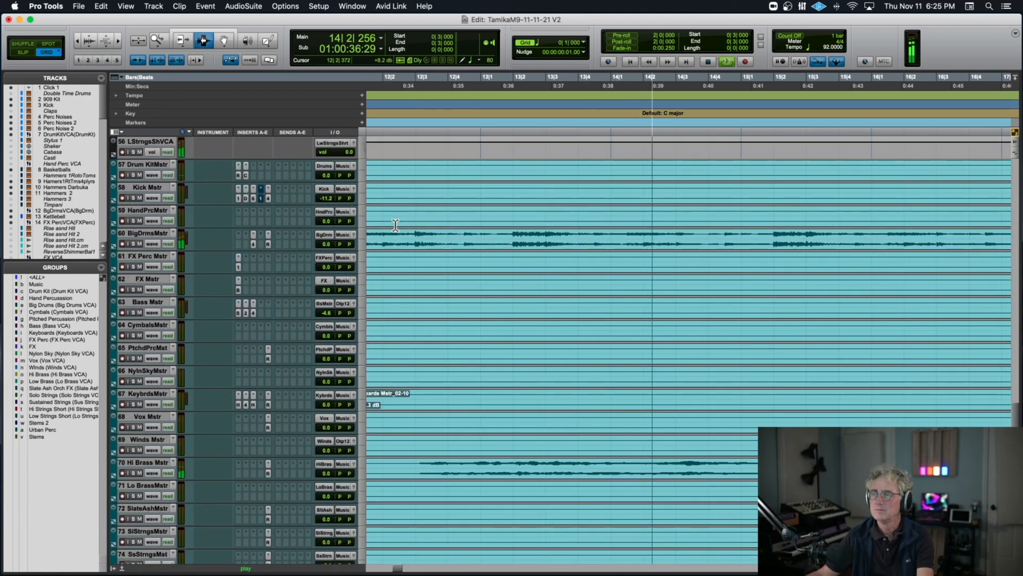
pyautogui.press('super+bracketleft')
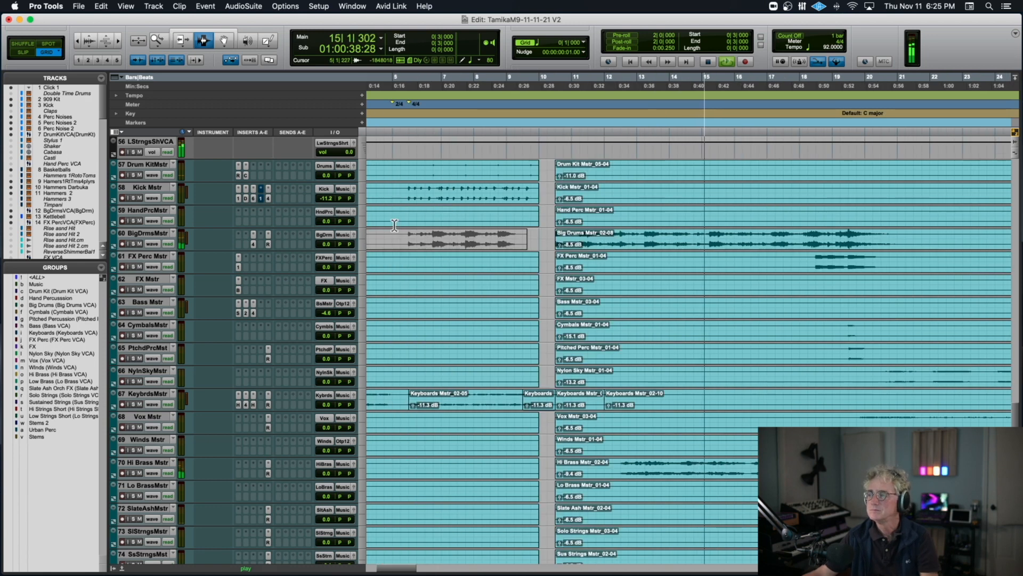
pyautogui.scroll(-1, 400, 222)
pyautogui.hscroll(-3, 400, 222)
pyautogui.hscroll(2, 404, 220)
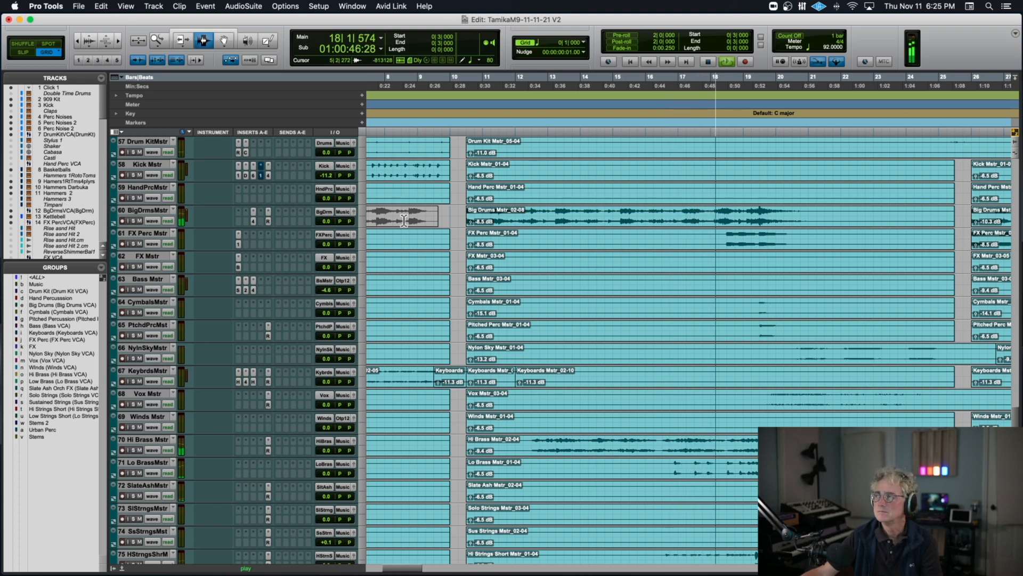
pyautogui.hscroll(4, 404, 220)
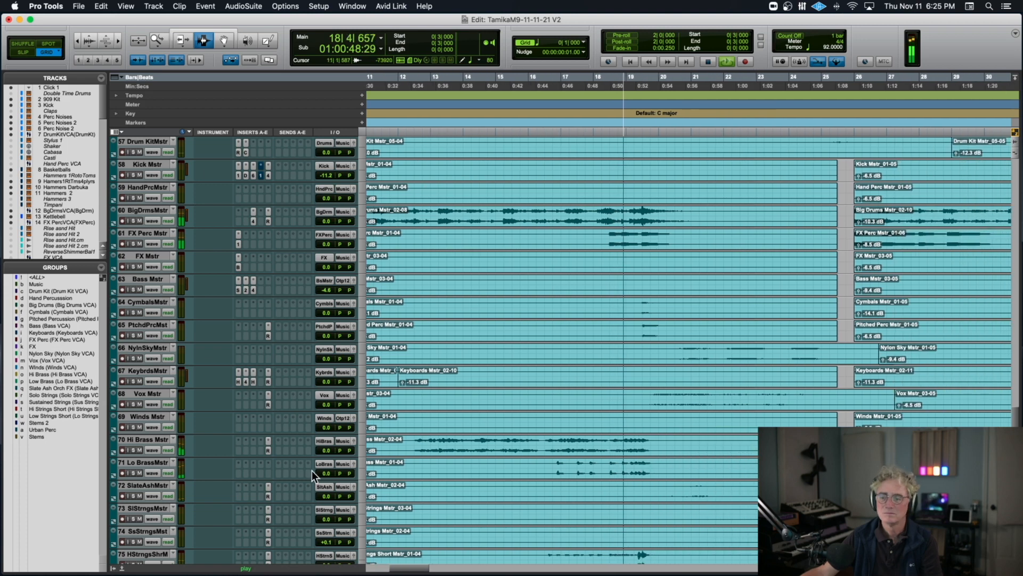
pyautogui.hscroll(-5, 332, 416)
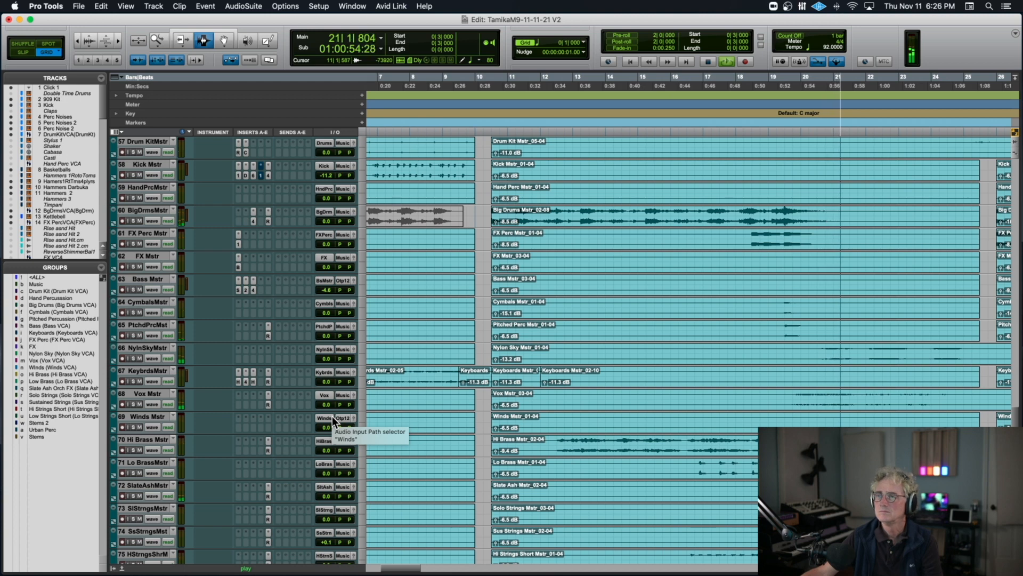
# Lower the Master 1 volume to -2.0 dB and follow playback towards the Lite Mix section with the timeline zoomed out one level.
pyautogui.scroll(-3, 332, 417)
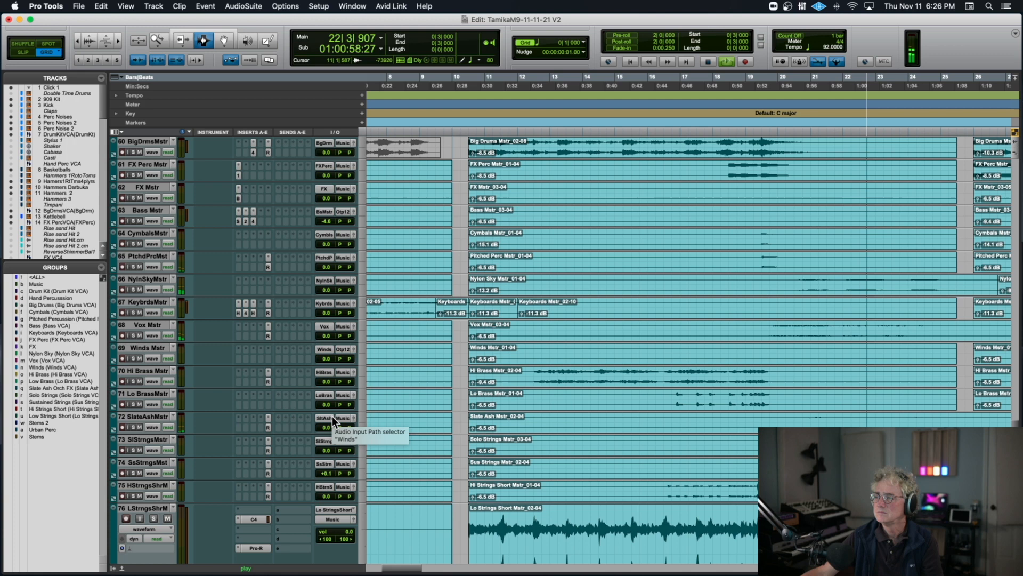
pyautogui.scroll(-6, 332, 417)
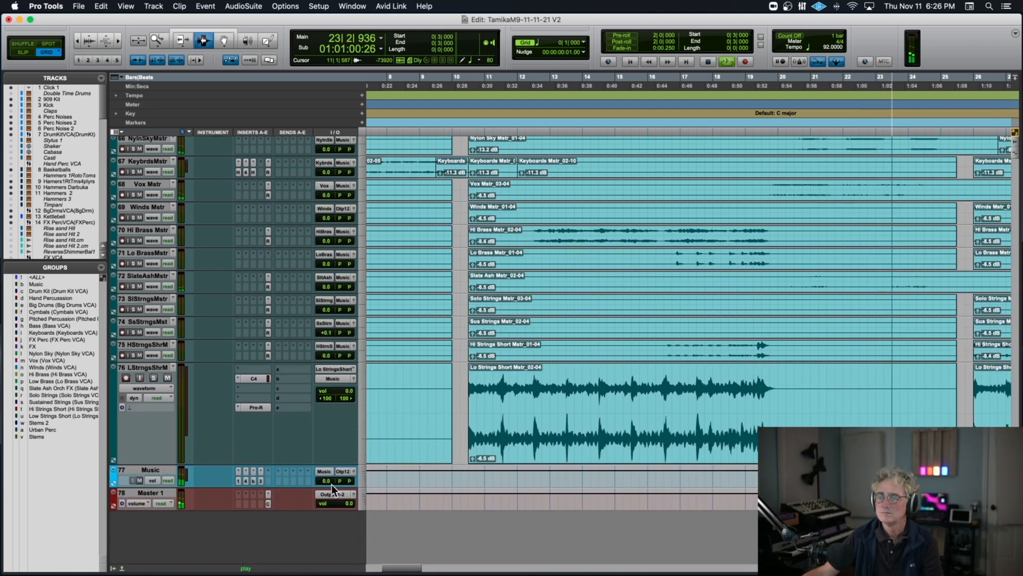
pyautogui.moveTo(335, 501); pyautogui.dragTo(334, 504)
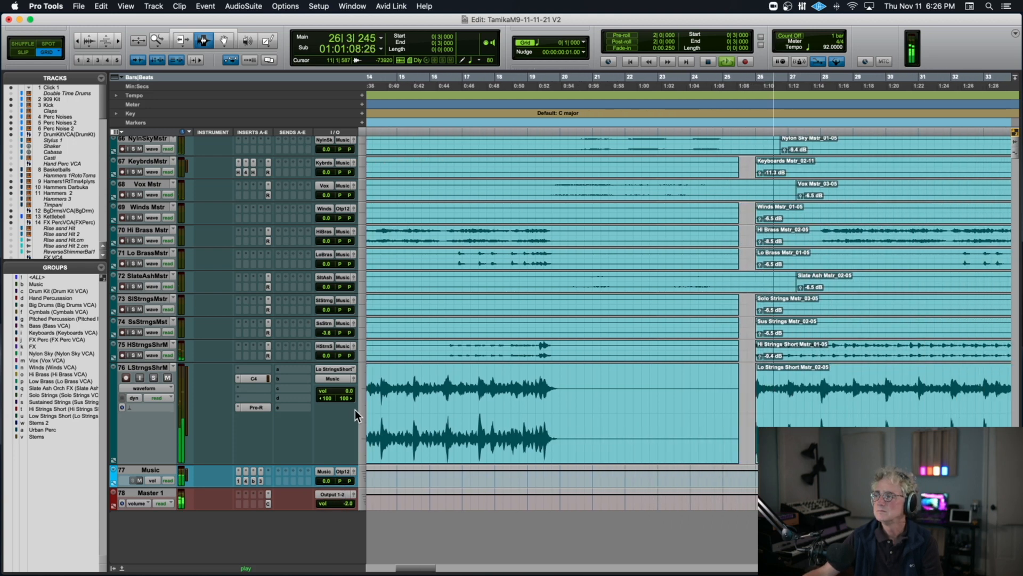
pyautogui.scroll(5, 355, 410)
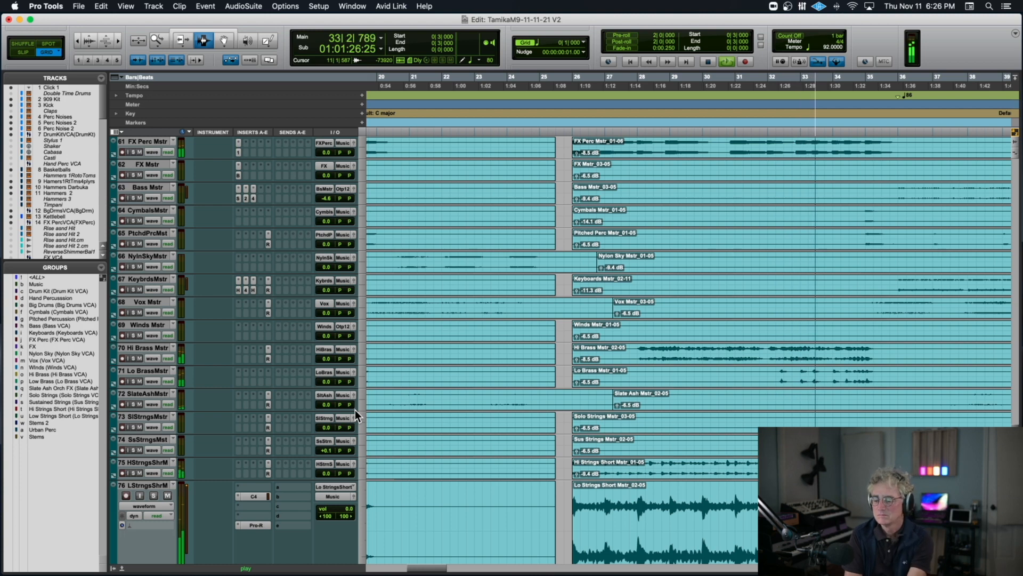
pyautogui.press('r')
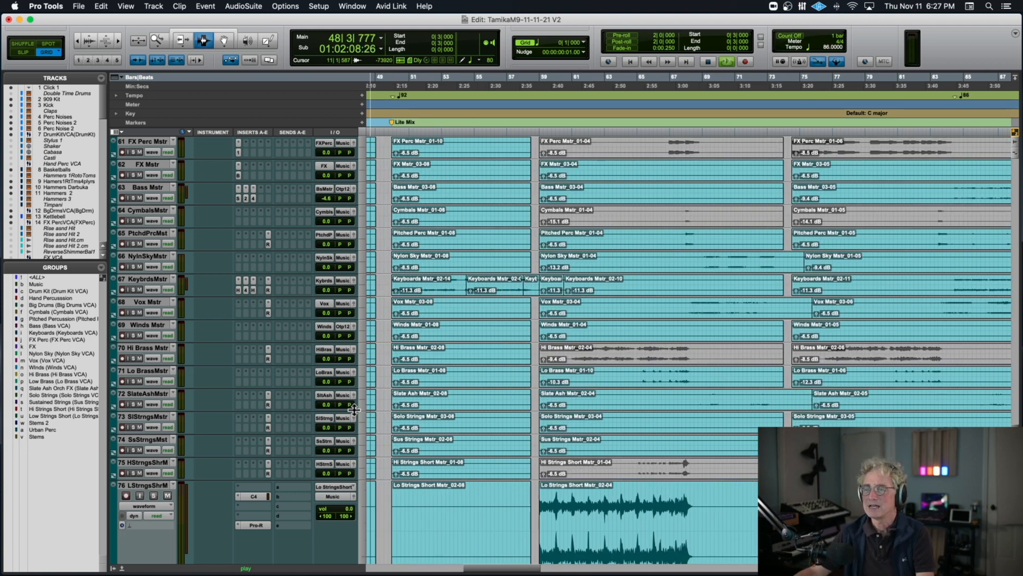
# Stop playback, then play the clip break around bar 10 from 8|2 with the timeline zoomed in two levels.
pyautogui.press('space')
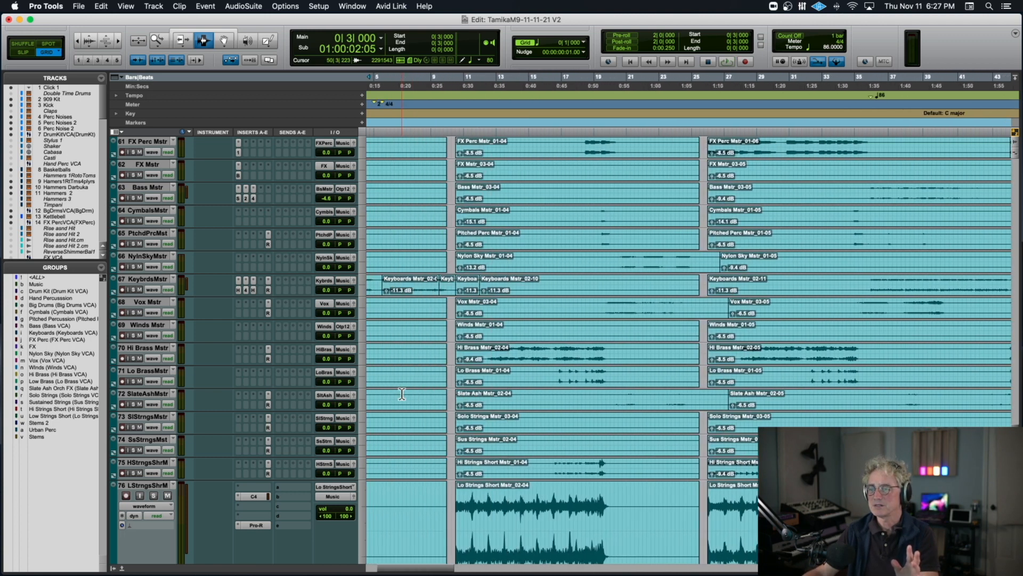
pyautogui.hscroll(-3, 396, 395)
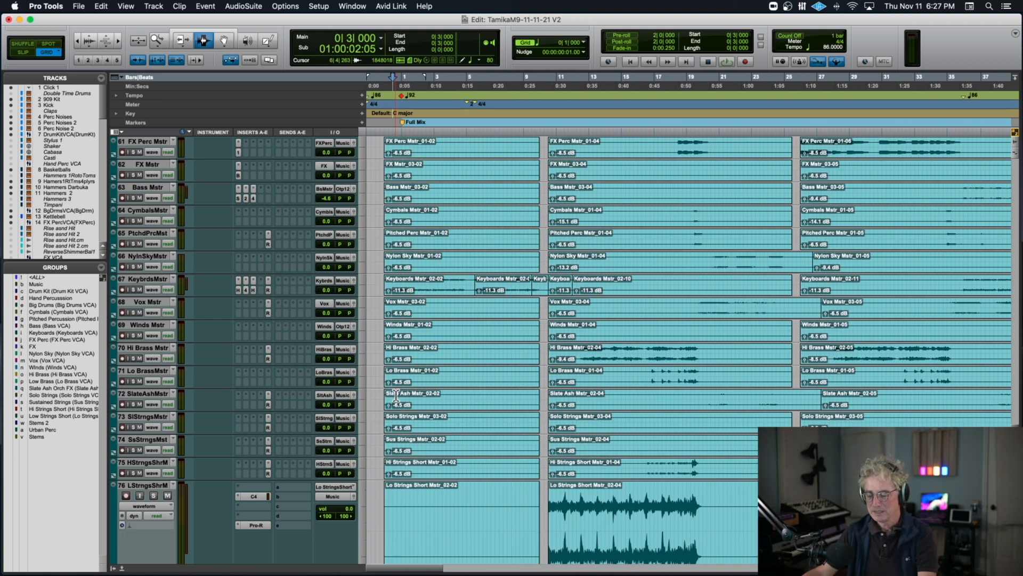
pyautogui.press('t')
pyautogui.press('t')
pyautogui.hscroll(1, 403, 396)
pyautogui.hscroll(5, 548, 394)
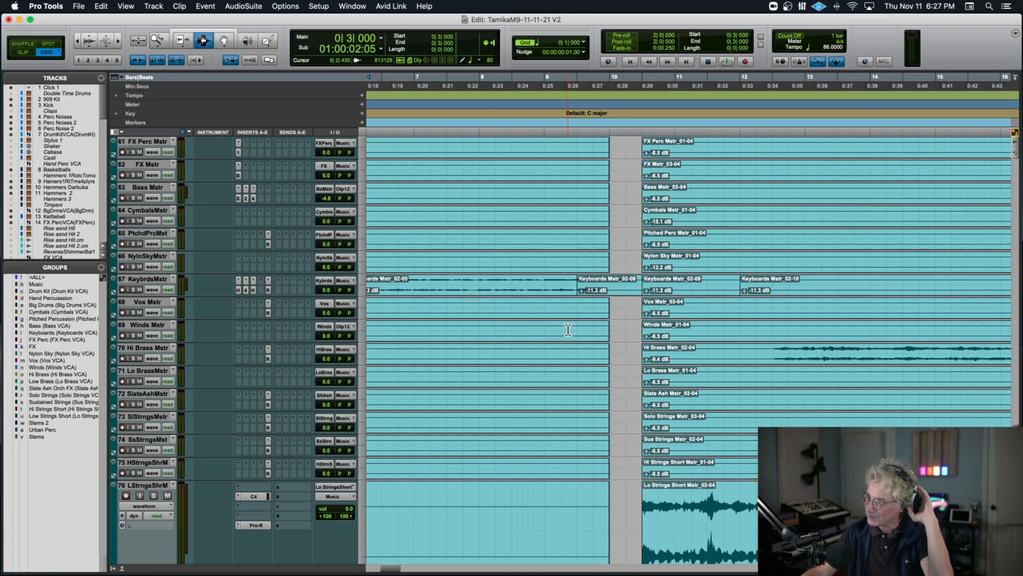
pyautogui.hscroll(2, 568, 329)
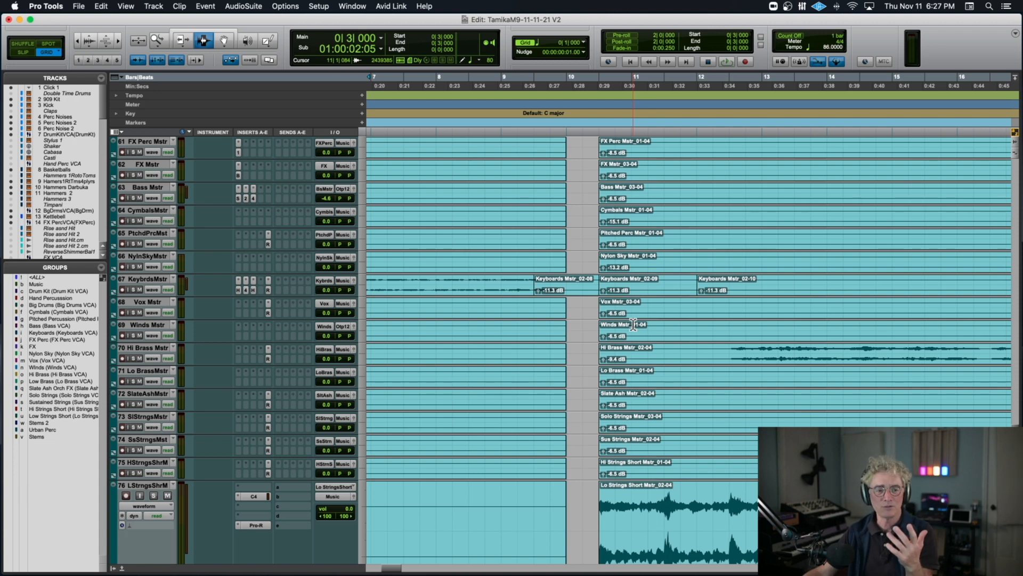
pyautogui.press('space')
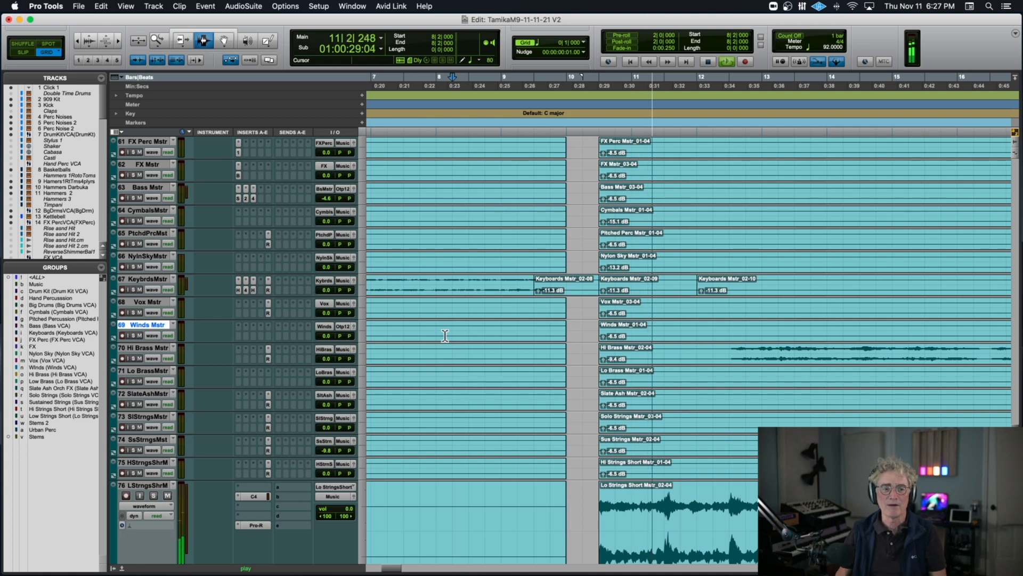
pyautogui.press('space')
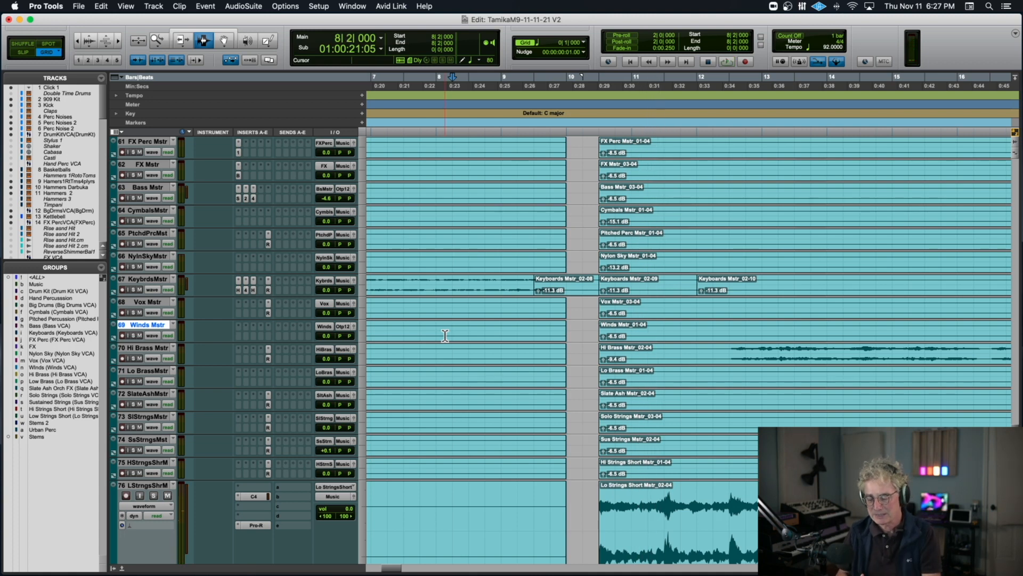
# Play the clip break near bar 25 from 24|2 on the Vox Mstr track, with the timeline zoomed out two levels.
pyautogui.press('r')
pyautogui.press('r')
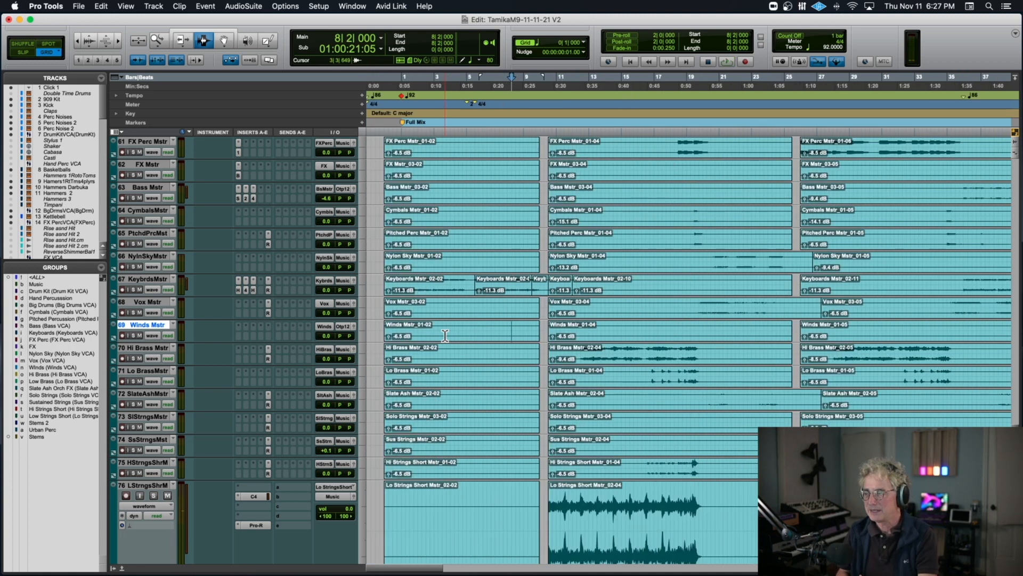
pyautogui.click(791, 295)
pyautogui.click(772, 299)
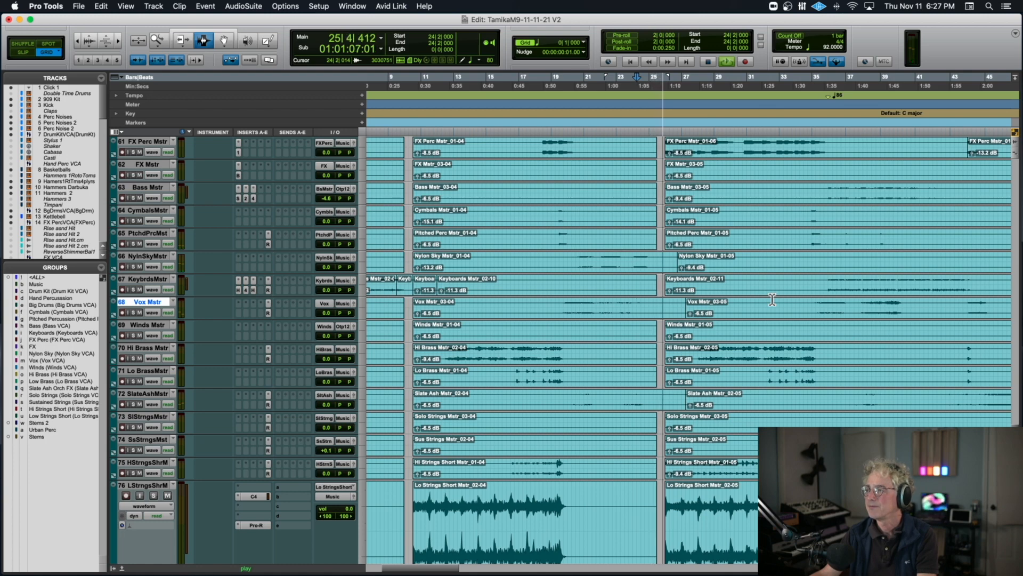
pyautogui.press('space')
# Solo the Drum Kit Mstr track and play it from 24|2 with the timeline zoomed in three levels.
pyautogui.scroll(10, 606, 312)
pyautogui.scroll(-5, 608, 312)
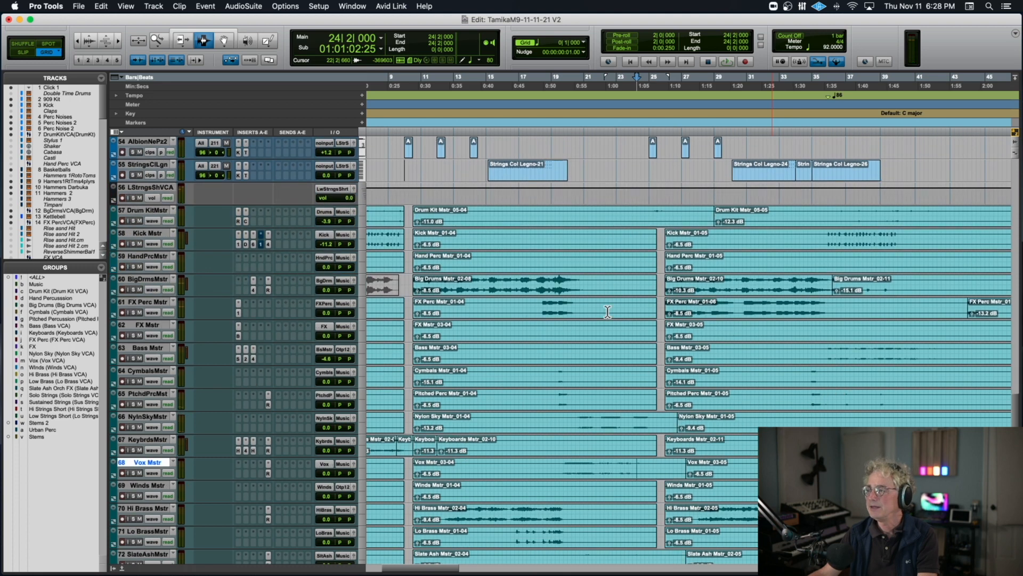
pyautogui.click(647, 222)
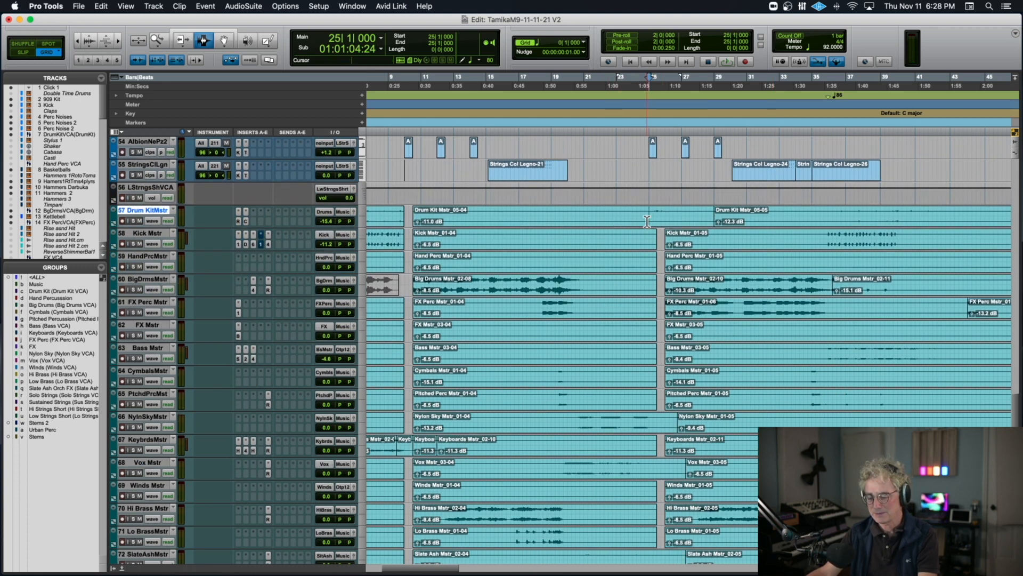
pyautogui.press('t')
pyautogui.press('t')
pyautogui.press('t')
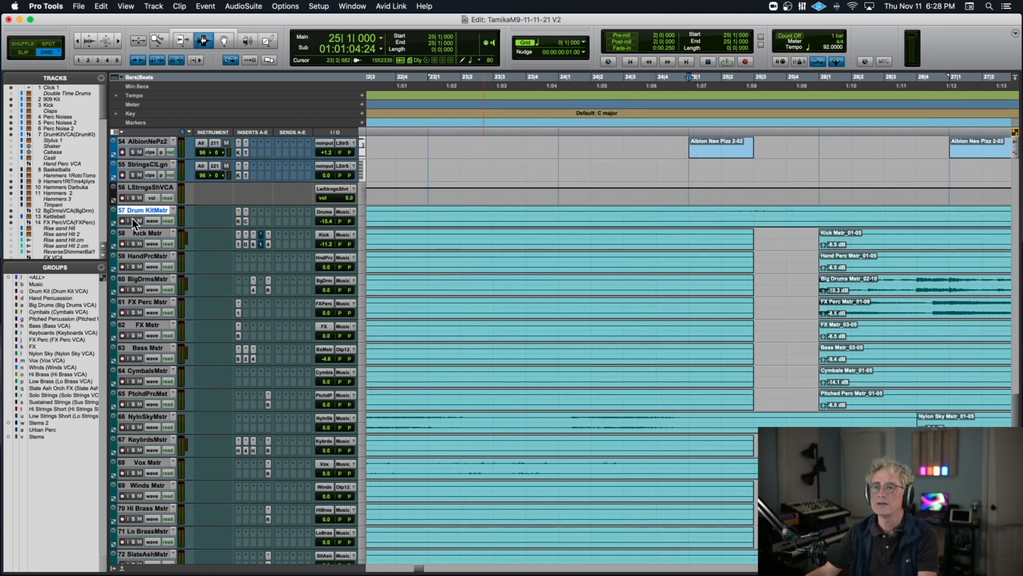
pyautogui.press('space')
pyautogui.click(591, 217)
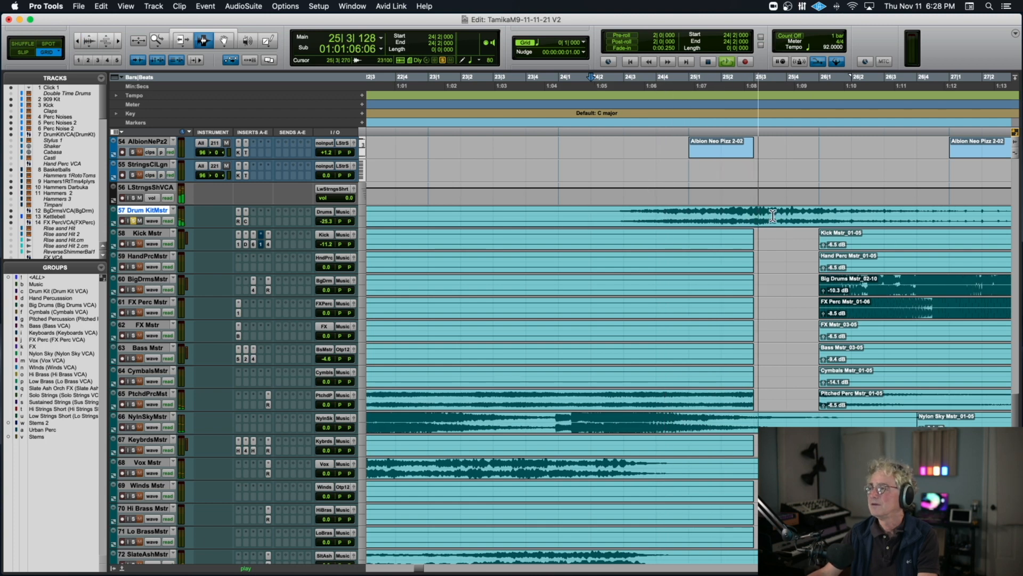
pyautogui.press('space')
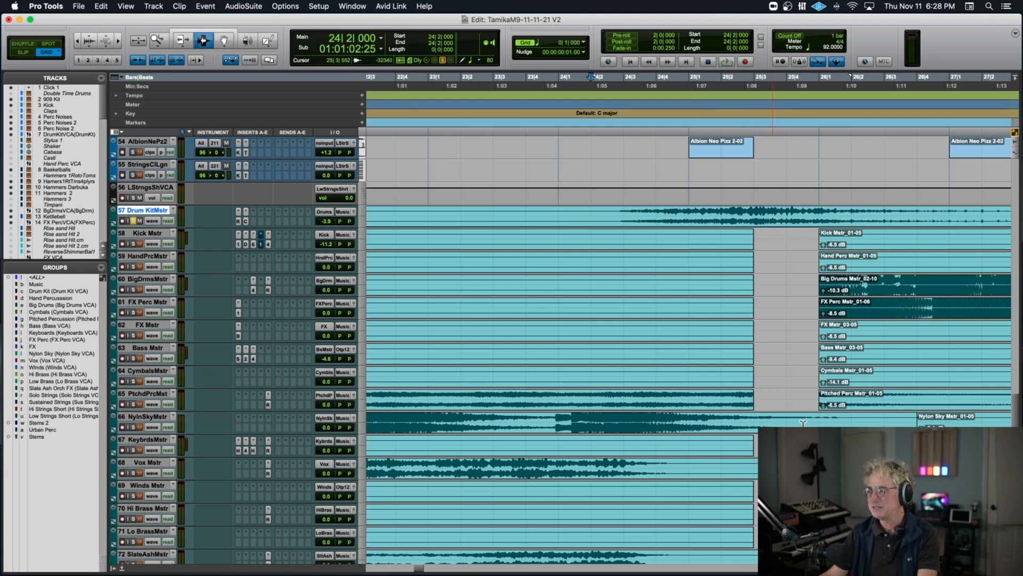
# Play from 24|1 on the Nylon Sky Mstr track and zoom the timeline out two levels during playback.
pyautogui.scroll(-5, 633, 381)
pyautogui.scroll(1, 633, 381)
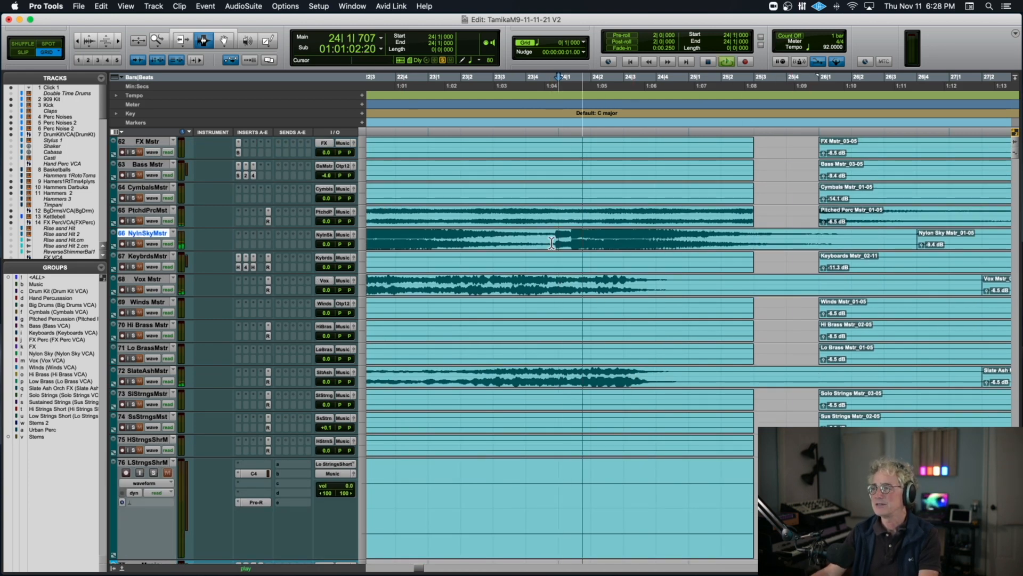
pyautogui.press('r')
pyautogui.press('r')
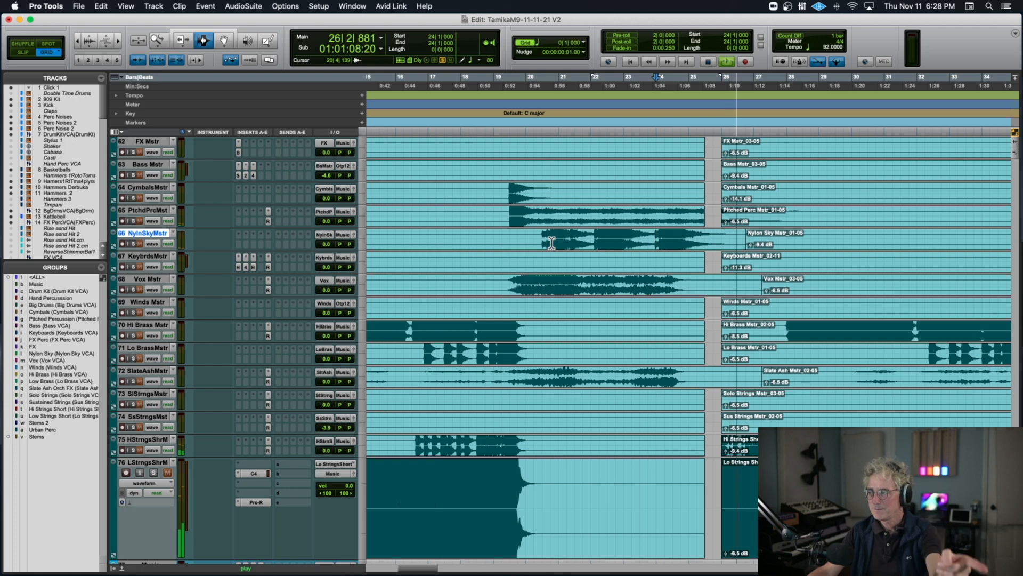
pyautogui.press('space')
# Clear the Drum Kit Mstr solo and play all tracks from 24|1, with the timeline zoomed out one level.
pyautogui.scroll(3, 308, 217)
pyautogui.scroll(15, 299, 217)
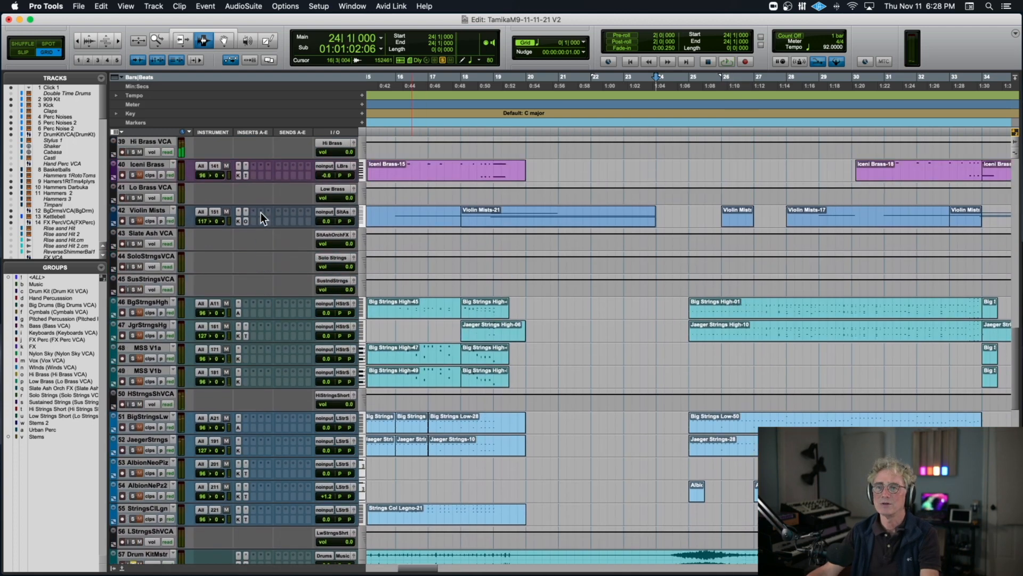
pyautogui.scroll(-9, 251, 232)
pyautogui.press('space')
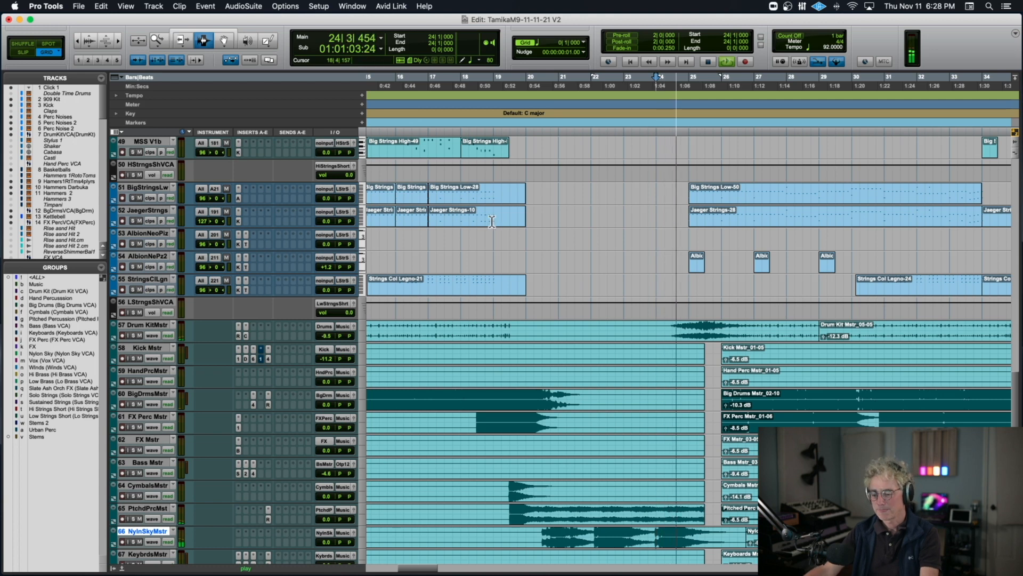
pyautogui.press('r')
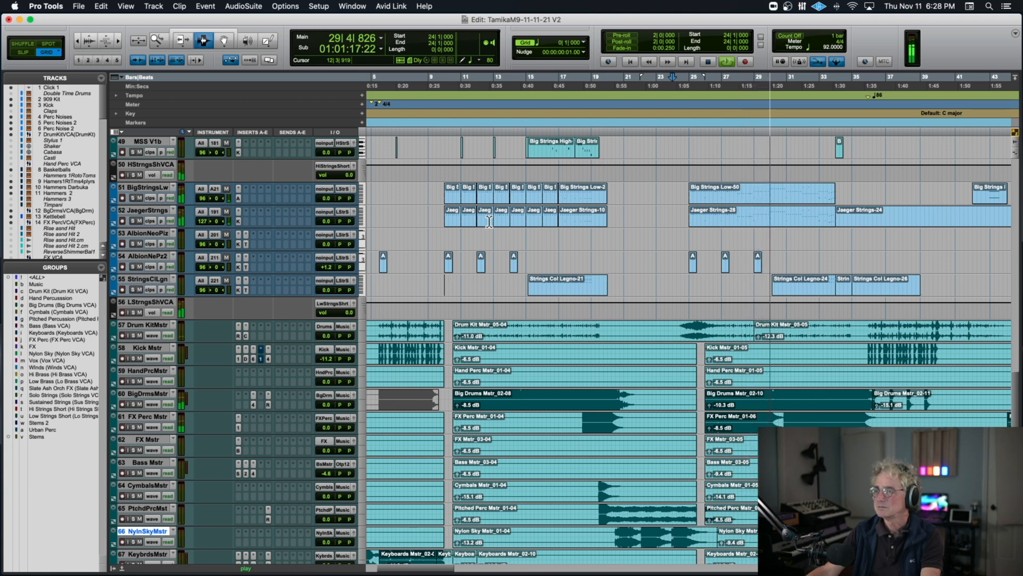
pyautogui.press('space')
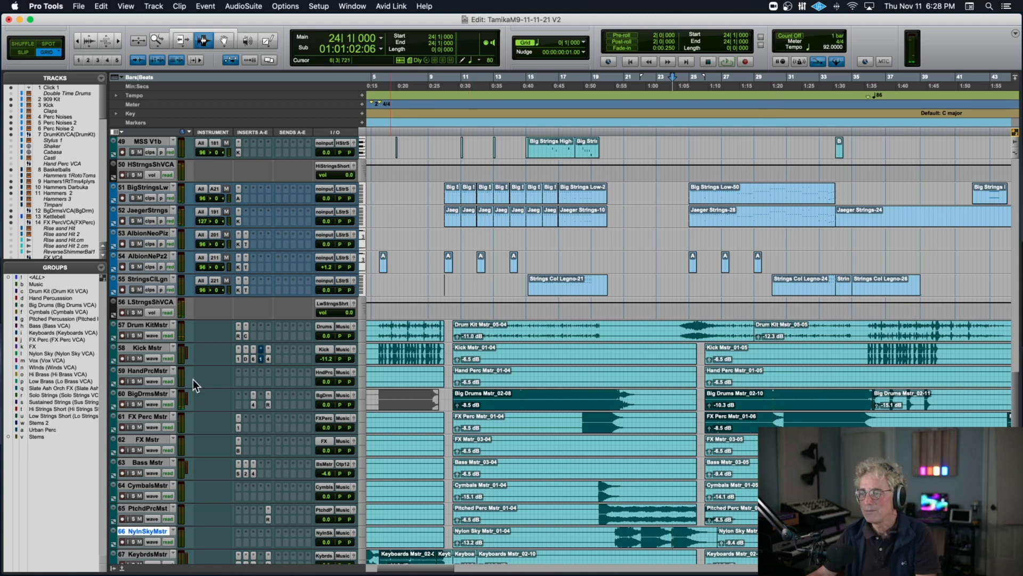
# Examine the mix setting of the Pro-R reverb on the Keyboards Mstr track and close the plug-in.
pyautogui.scroll(-5, 196, 378)
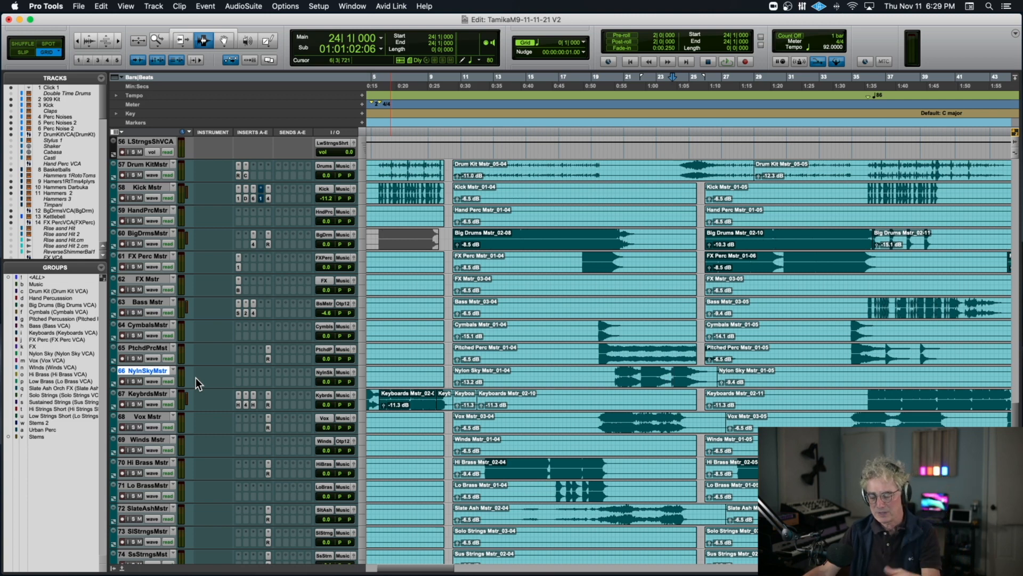
pyautogui.press('t')
pyautogui.press('t')
pyautogui.scroll(-1, 239, 372)
pyautogui.hscroll(-2, 240, 372)
pyautogui.hscroll(-2, 240, 372)
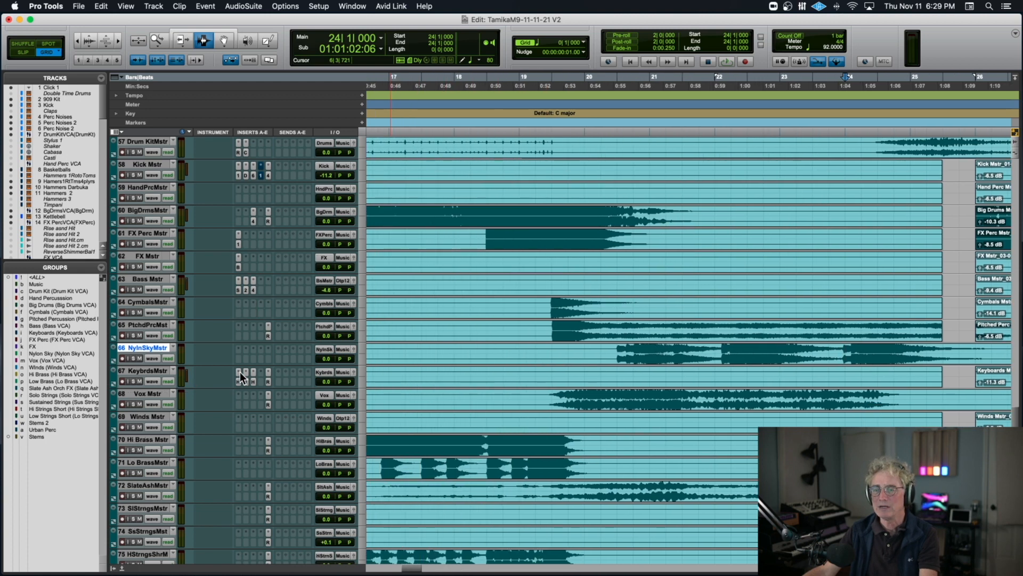
pyautogui.click(269, 383)
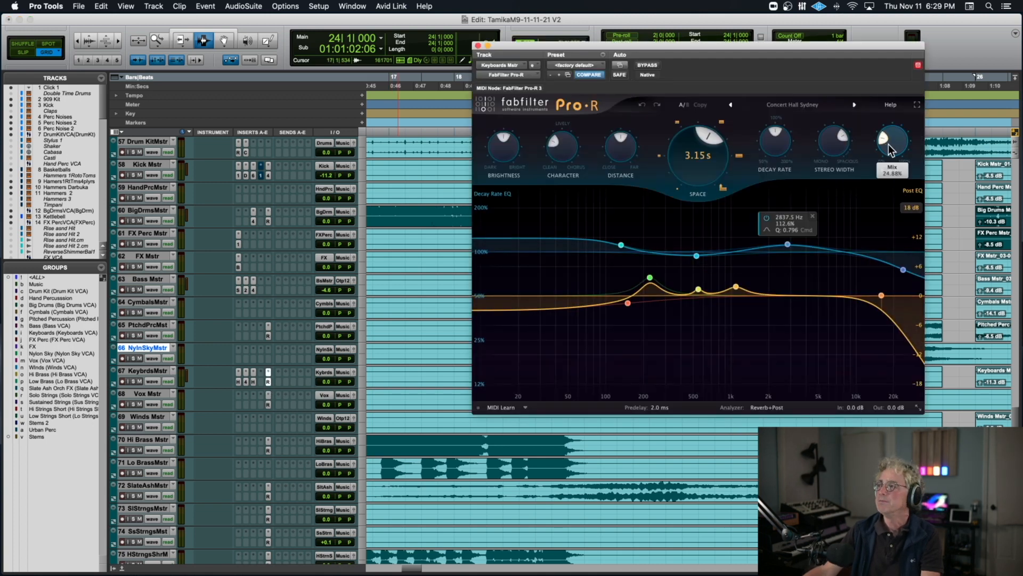
pyautogui.click(478, 46)
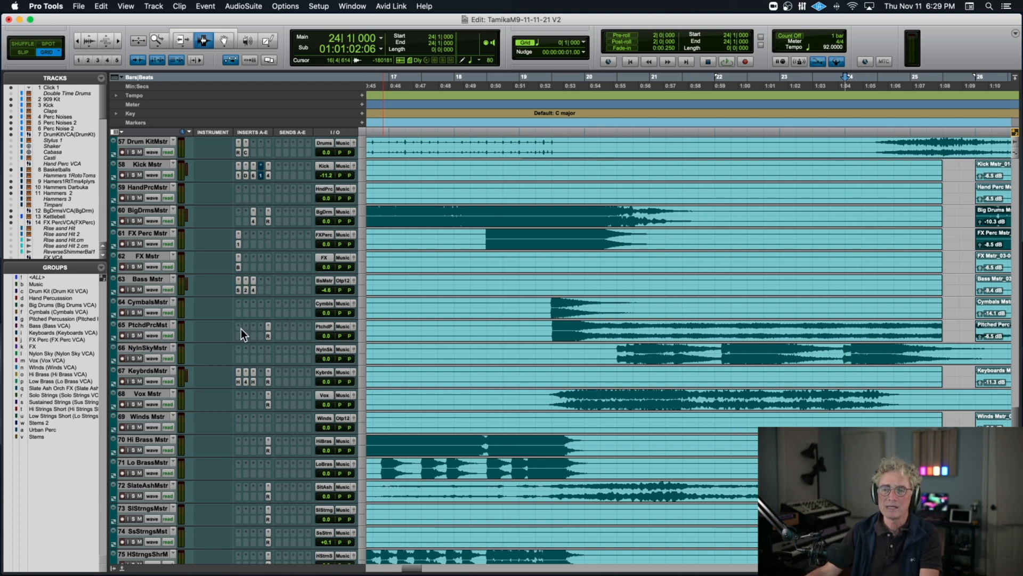
# Solo the Keyboards Mstr track and play it from 0|3, just before the Full Mix marker.
pyautogui.hscroll(-10, 241, 328)
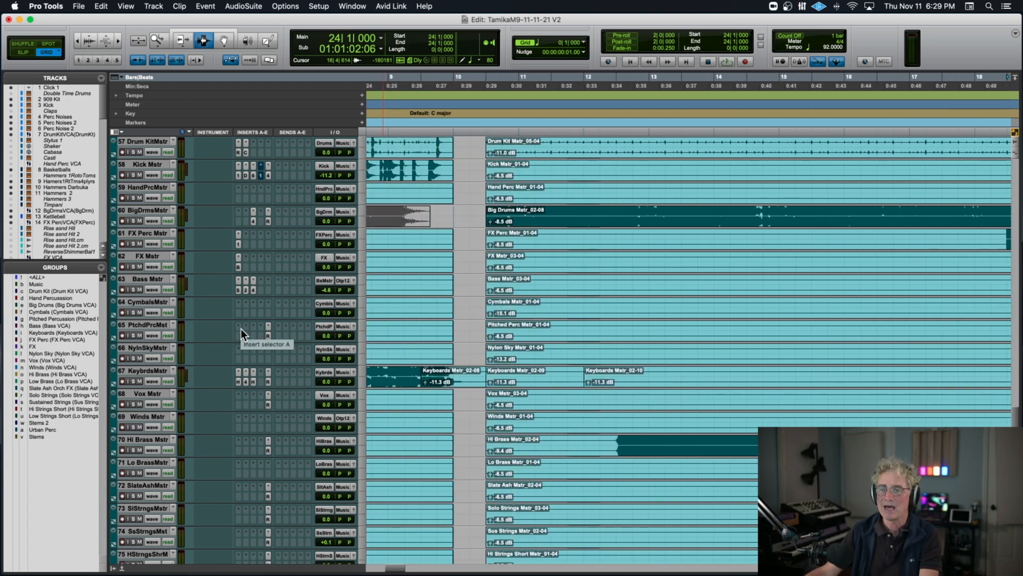
pyautogui.hscroll(-2, 241, 329)
pyautogui.hscroll(-2, 241, 329)
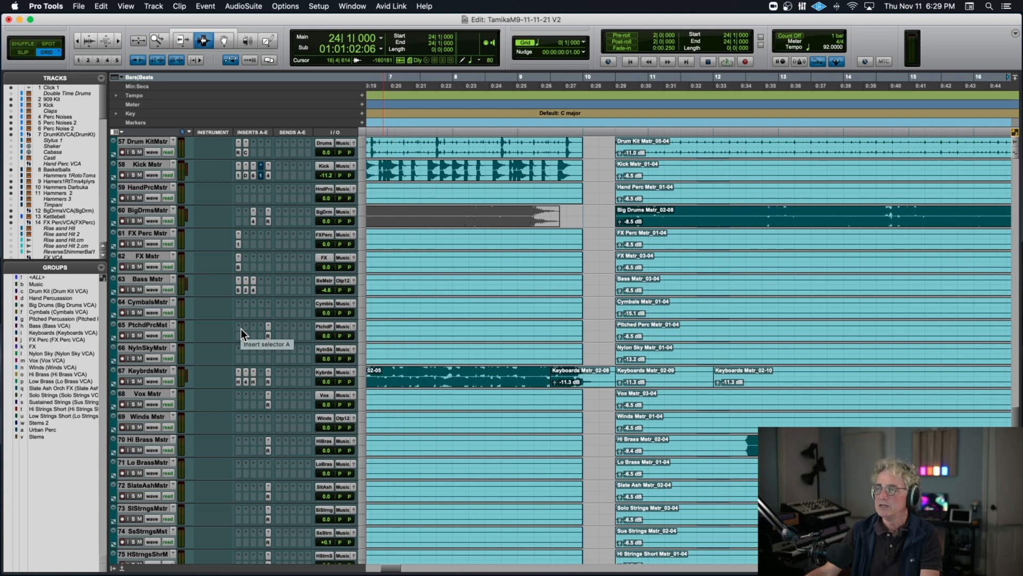
pyautogui.scroll(1, 241, 328)
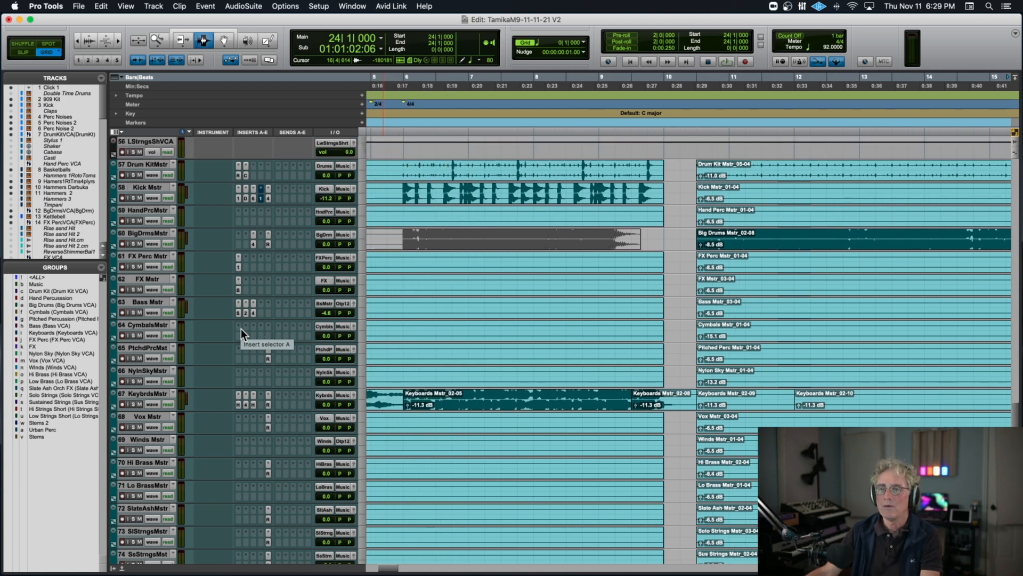
pyautogui.hscroll(-8, 241, 329)
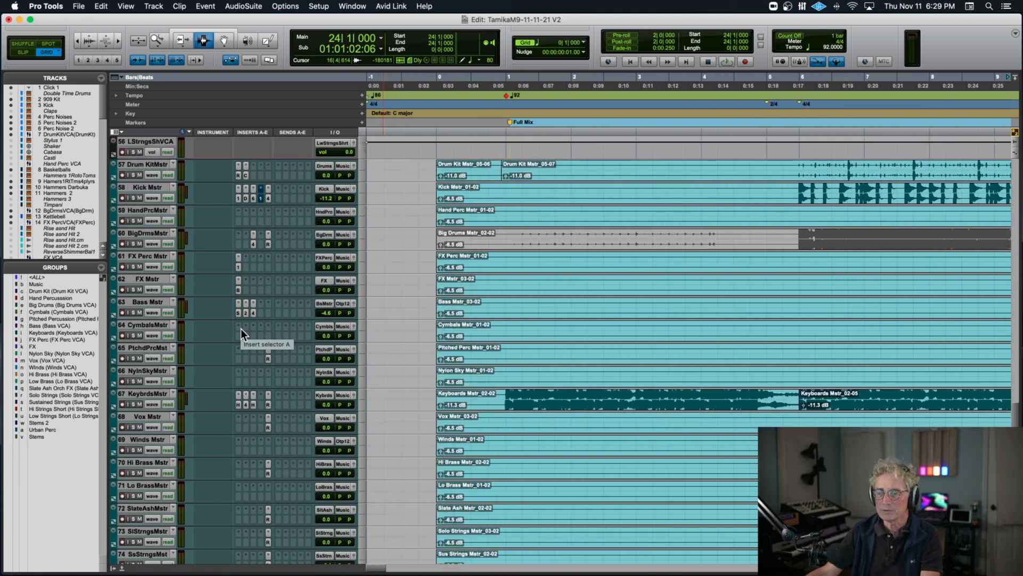
pyautogui.click(134, 405)
pyautogui.click(463, 399)
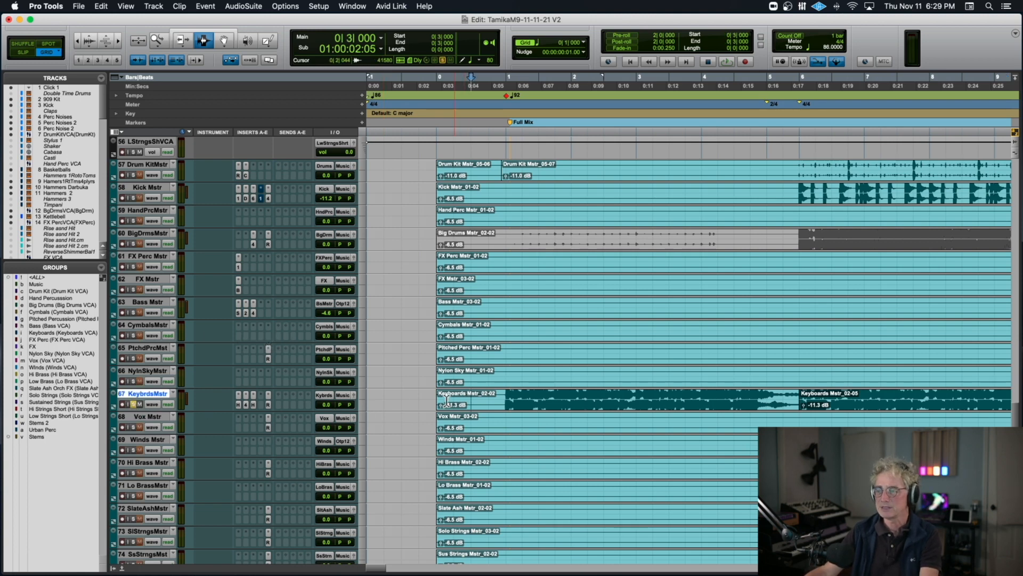
pyautogui.press('space')
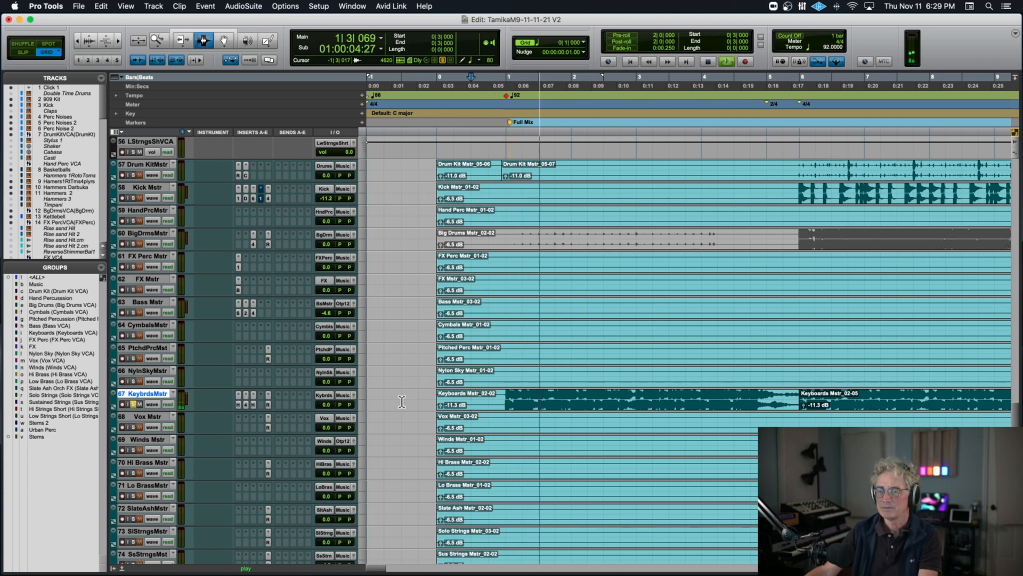
# Enlarge the Keyboards Mstr track's height and play the track with its H-Delay insert bypassed.
pyautogui.moveTo(210, 411); pyautogui.dragTo(227, 495)
pyautogui.press('space')
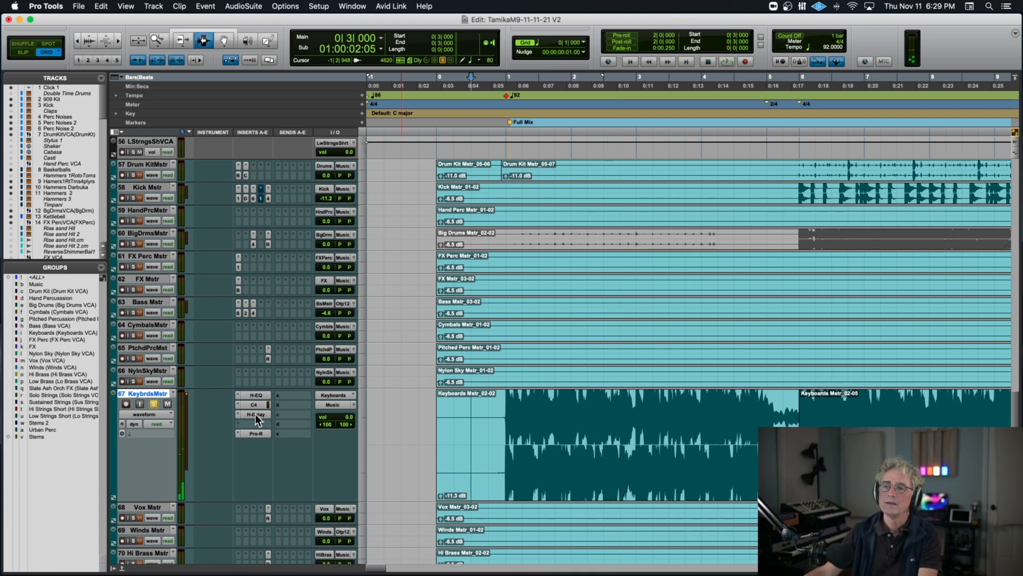
pyautogui.press('space')
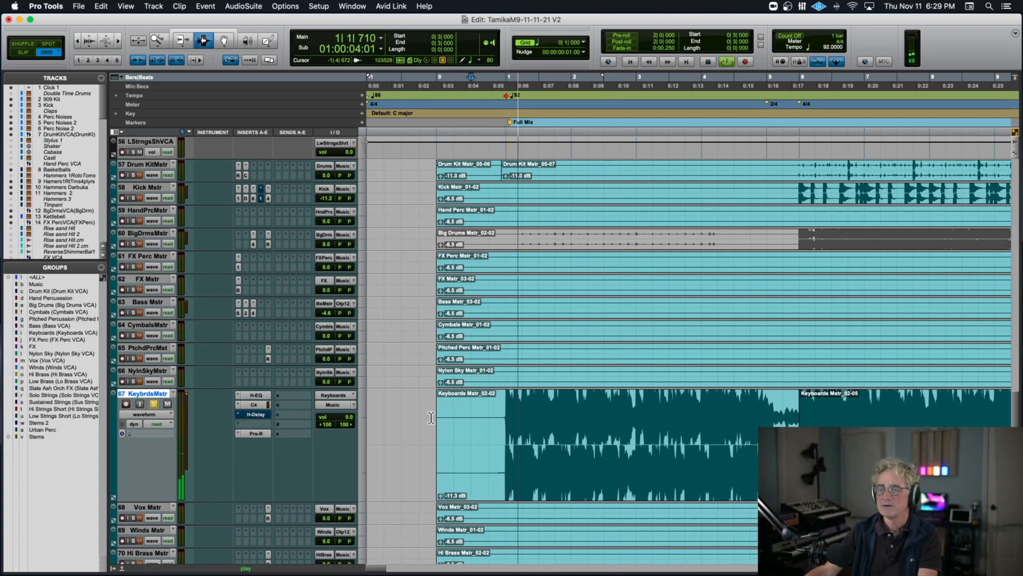
pyautogui.press('space')
# Examine the Keyboards Mstr track's active H-Delay settings during playback from 0|3, then close the plug-in and replay the track.
pyautogui.click(256, 415)
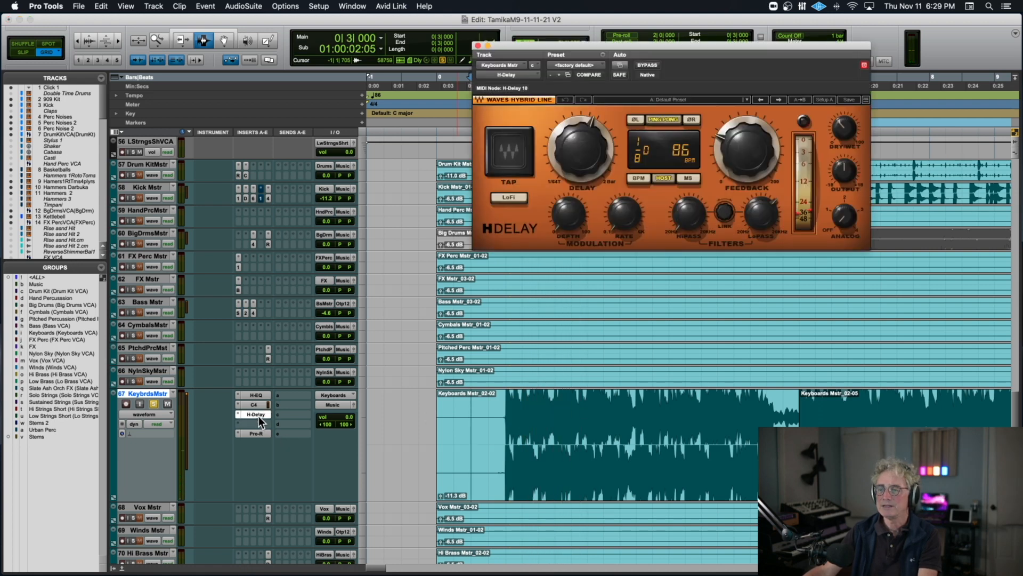
pyautogui.press('space')
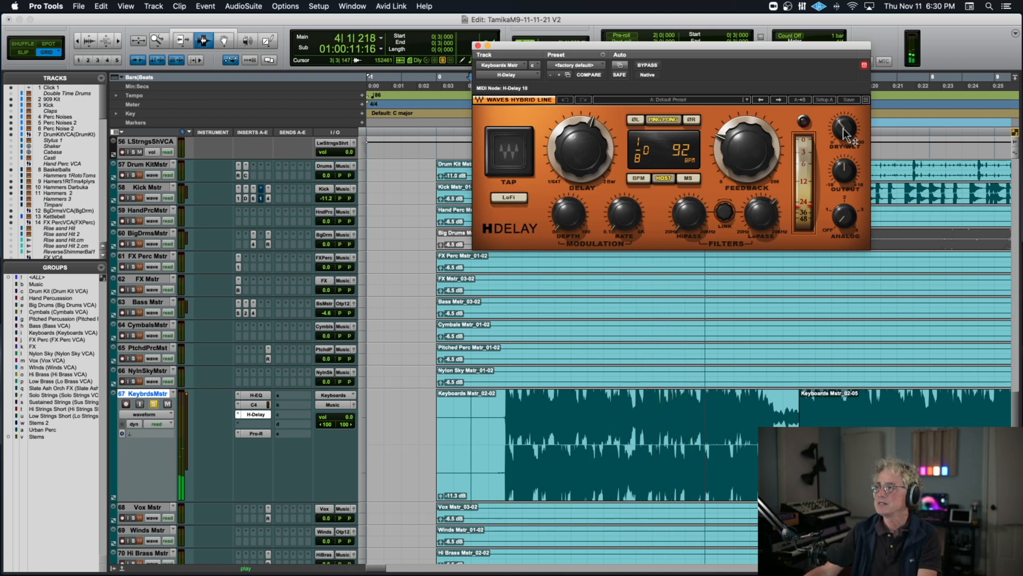
pyautogui.press('space')
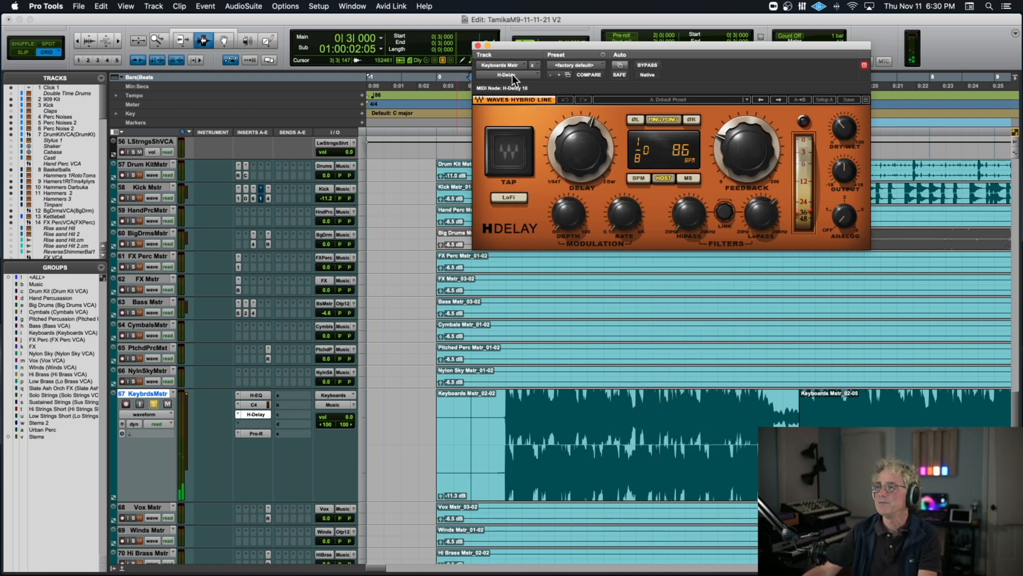
pyautogui.click(478, 46)
pyautogui.press('space')
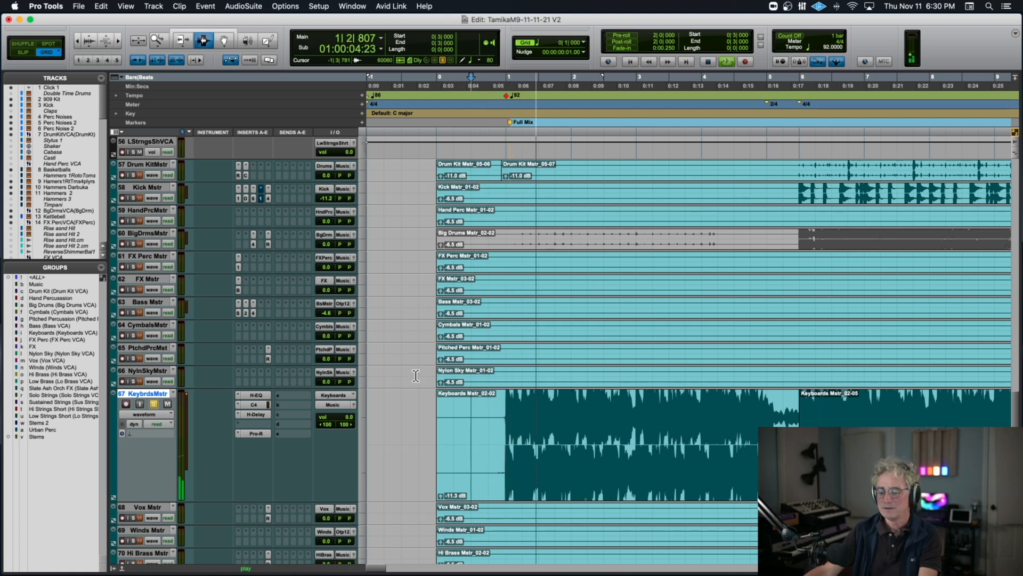
# Unsolo the Keyboards Mstr track while the cue plays and stop playback.
pyautogui.press('r')
pyautogui.press('r')
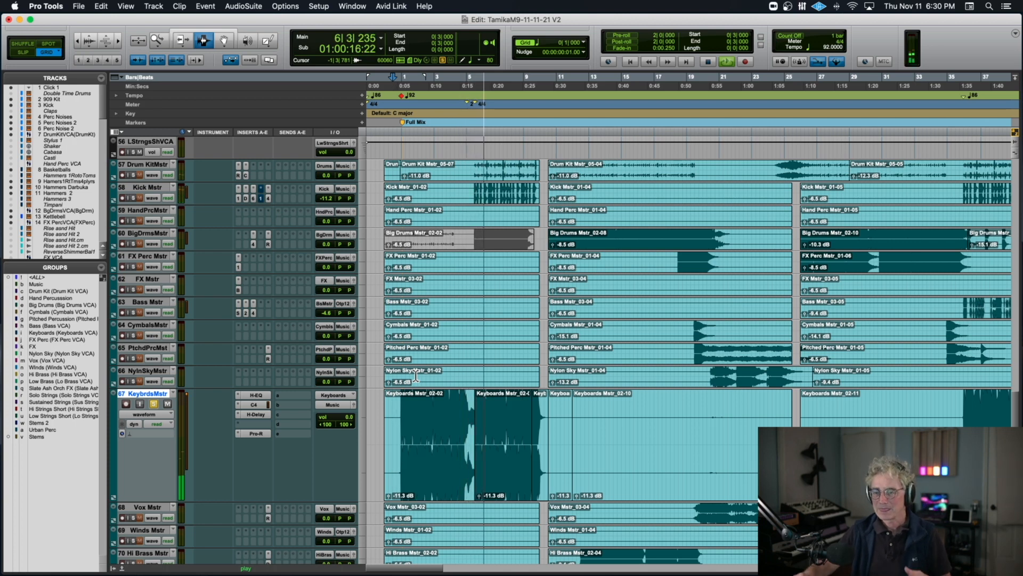
pyautogui.click(153, 403)
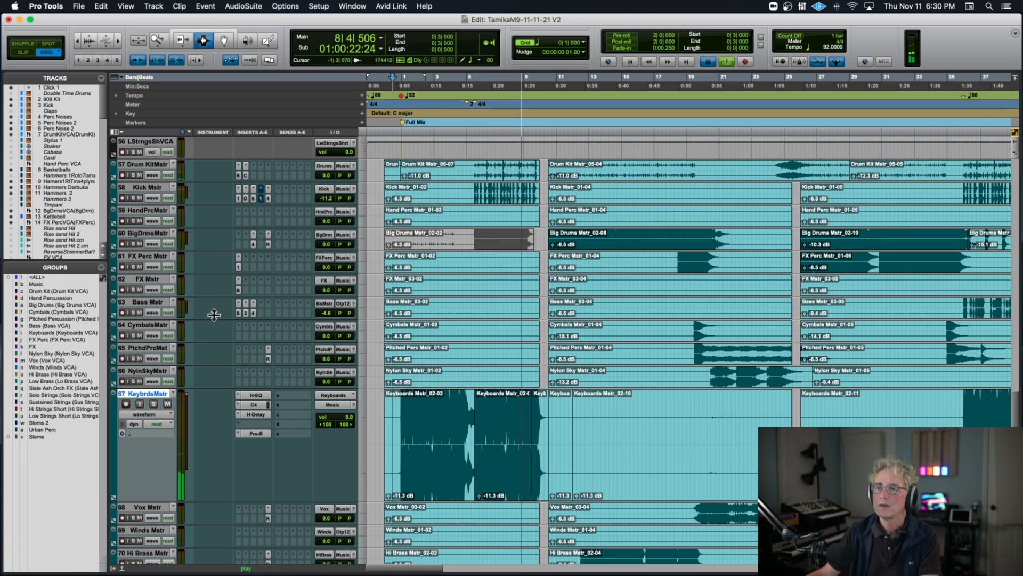
pyautogui.press('space')
# Route the Kick track's MIDI output to Kick - Battery 4 MIDI In 2 on channel-2.
pyautogui.scroll(20, 213, 311)
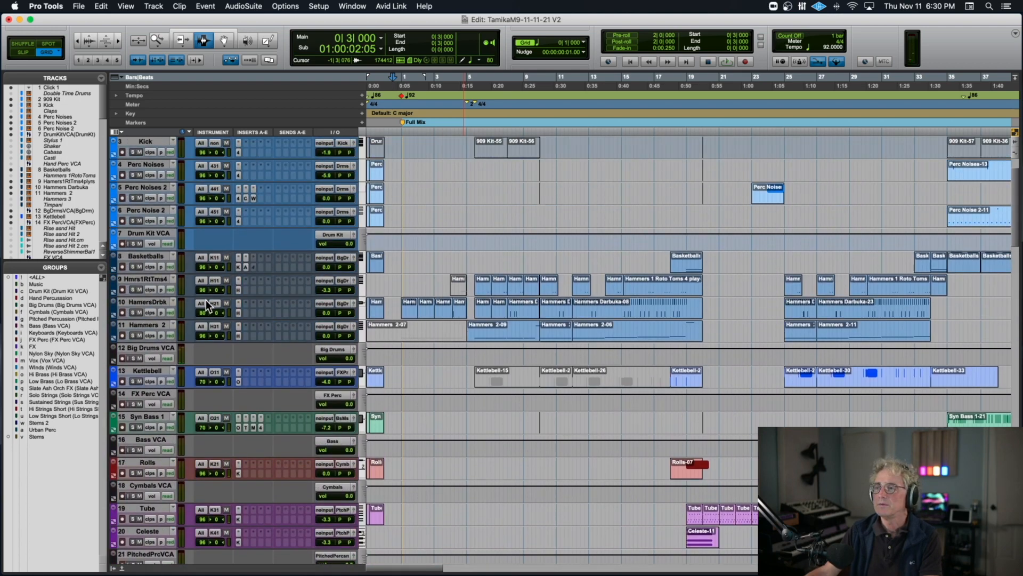
pyautogui.scroll(2, 207, 305)
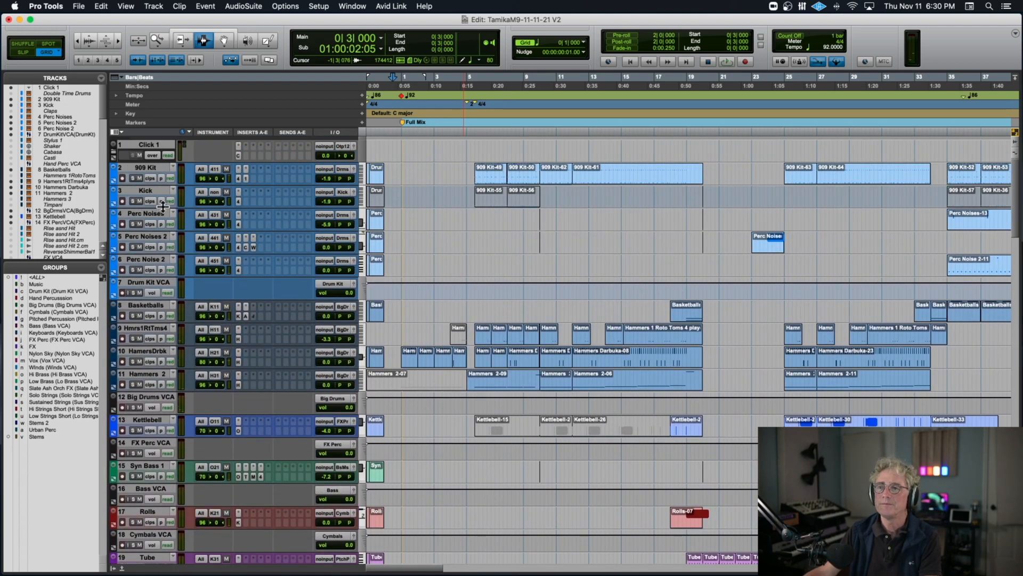
pyautogui.click(218, 191)
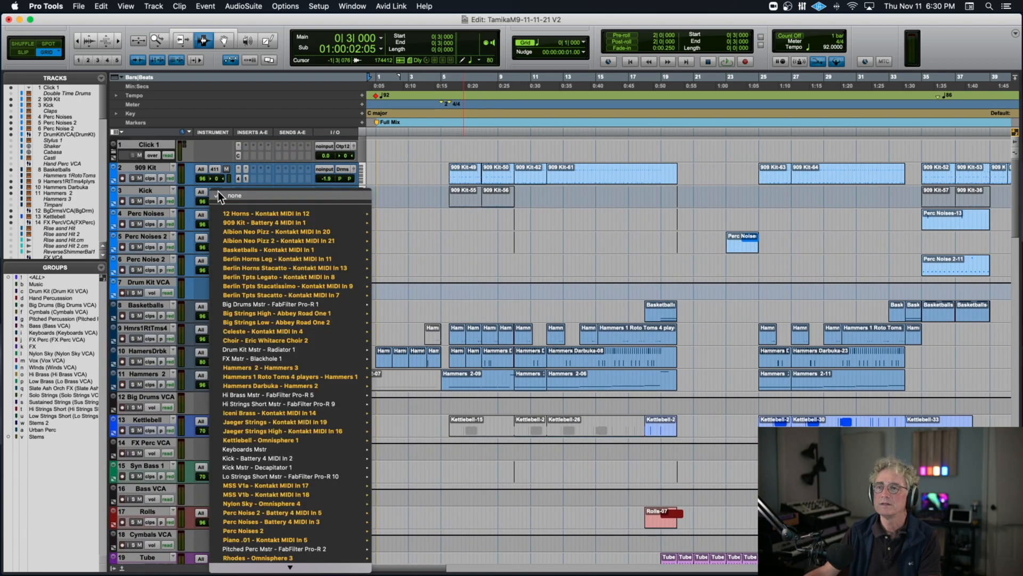
pyautogui.moveTo(225, 350)
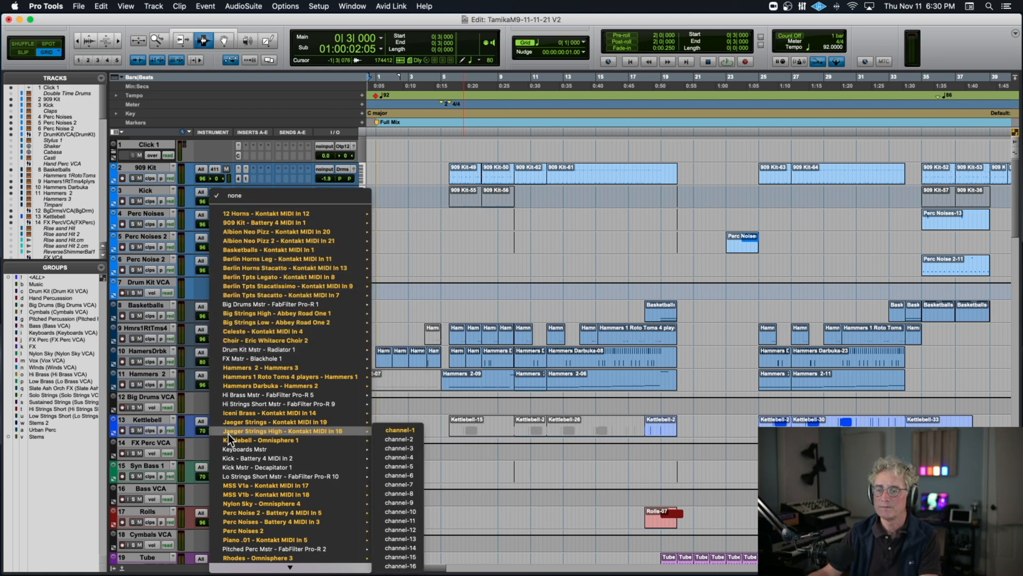
pyautogui.moveTo(241, 459)
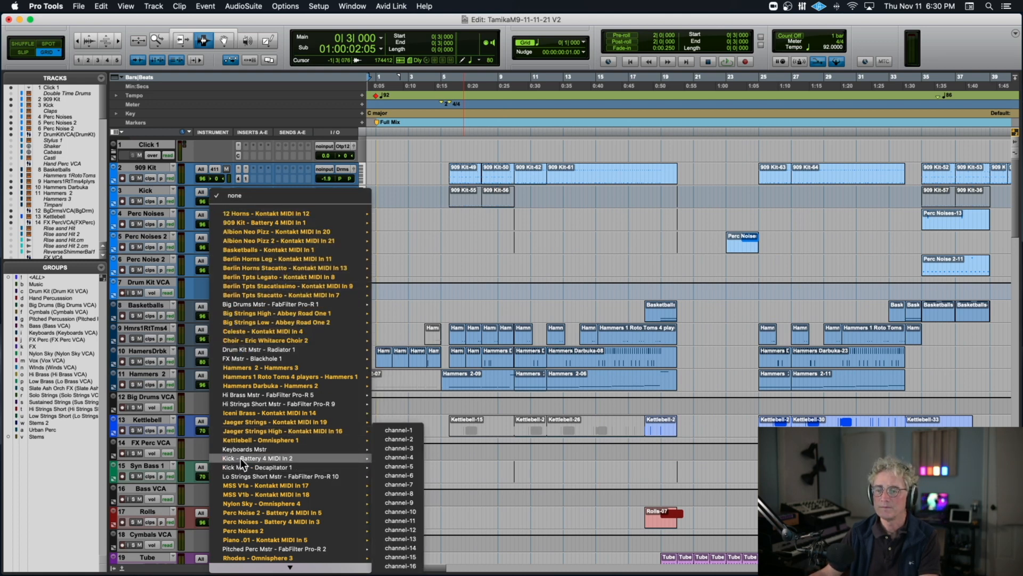
pyautogui.click(411, 439)
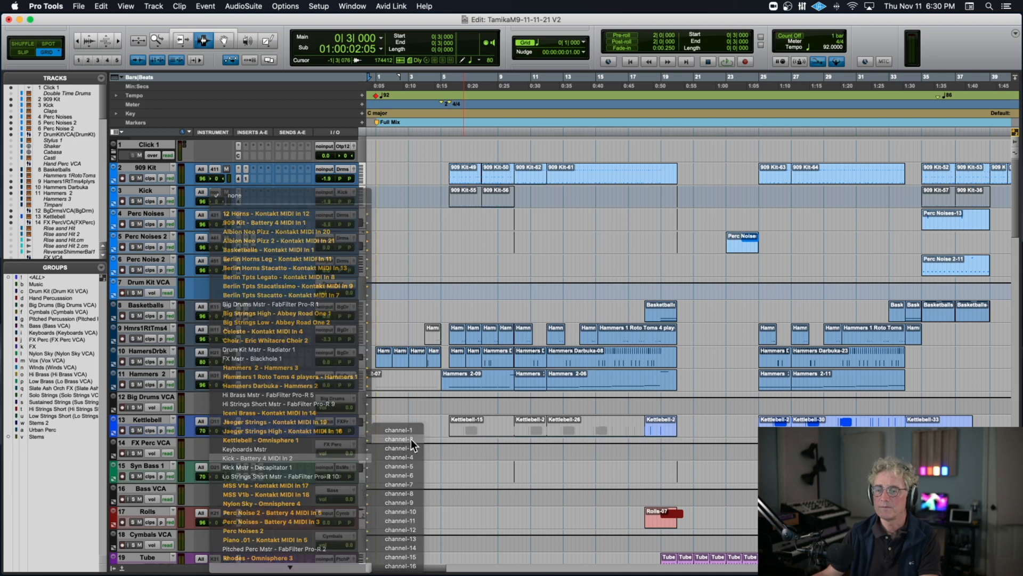
# Solo the 909 Kit track and enlarge the heights of the 909 Kit and Kick tracks.
pyautogui.moveTo(138, 184); pyautogui.dragTo(140, 263)
pyautogui.click(154, 178)
pyautogui.click(467, 204)
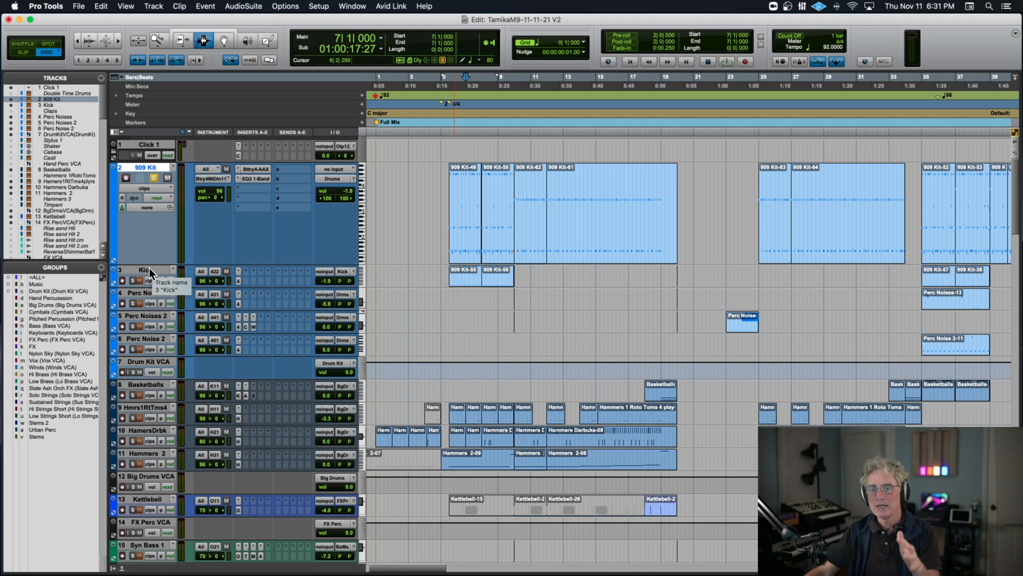
pyautogui.click(451, 277)
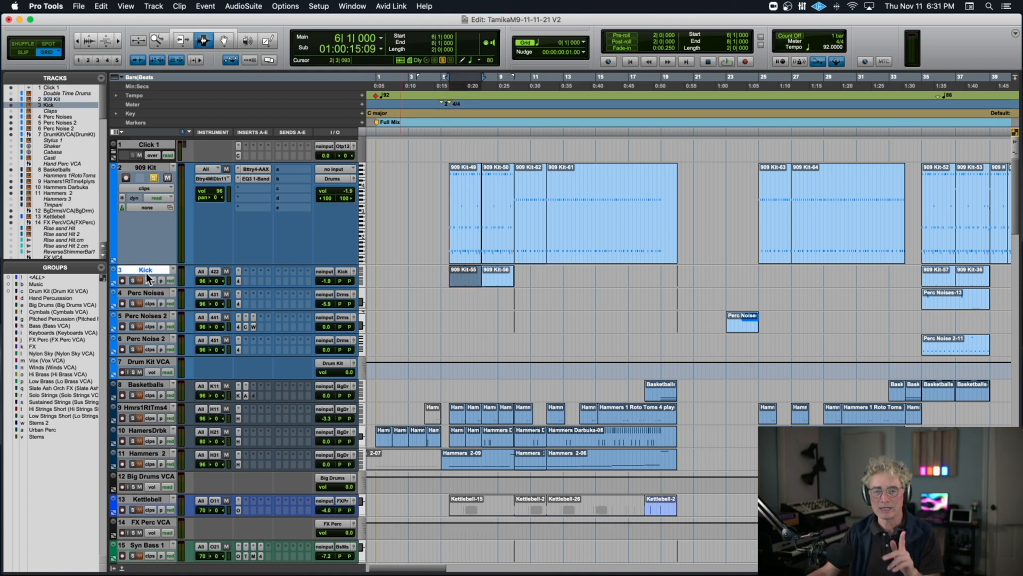
pyautogui.moveTo(139, 295); pyautogui.dragTo(135, 354)
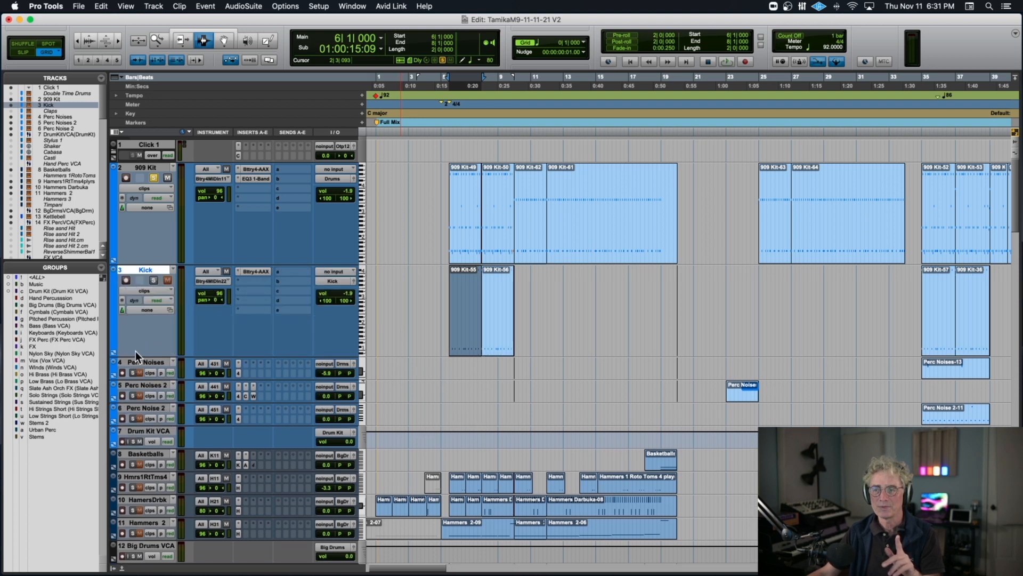
# Inspect the 909 Kit-49 clip in the MIDI Editor, selecting its two lowest rows of notes in turn, and close the editor.
pyautogui.click(476, 205)
pyautogui.doubleClick(475, 206)
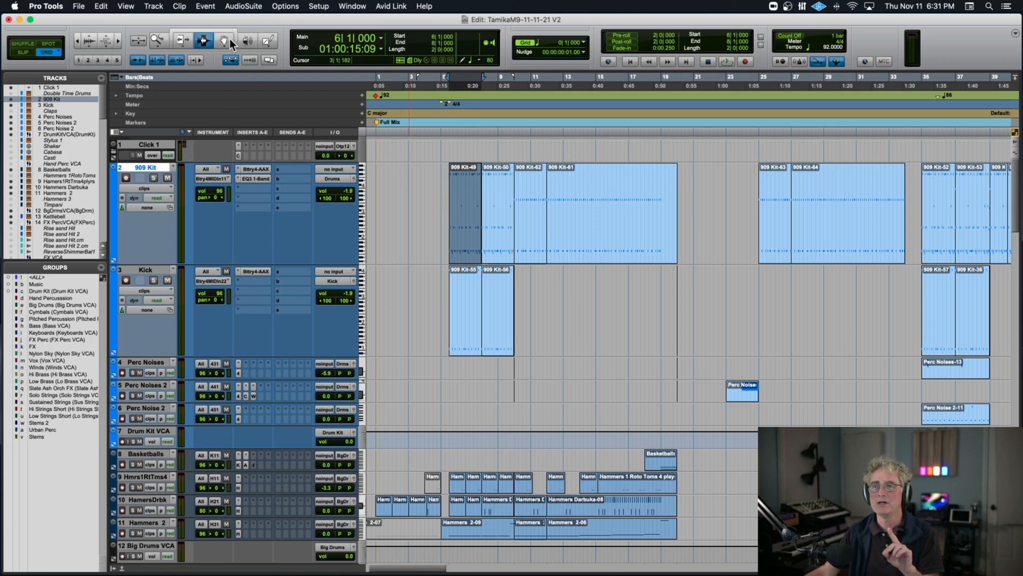
pyautogui.doubleClick(457, 214)
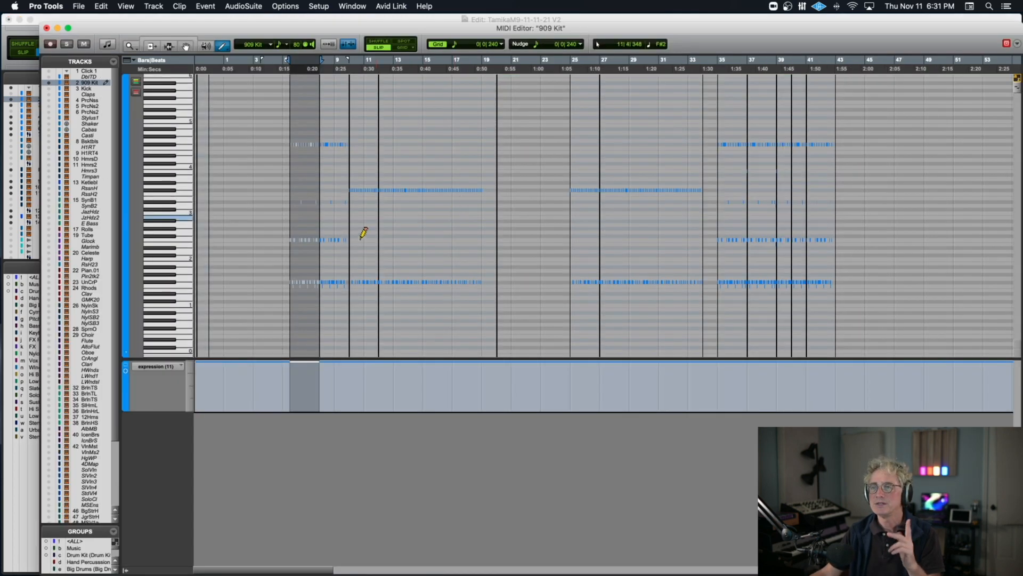
pyautogui.press('t')
pyautogui.press('t')
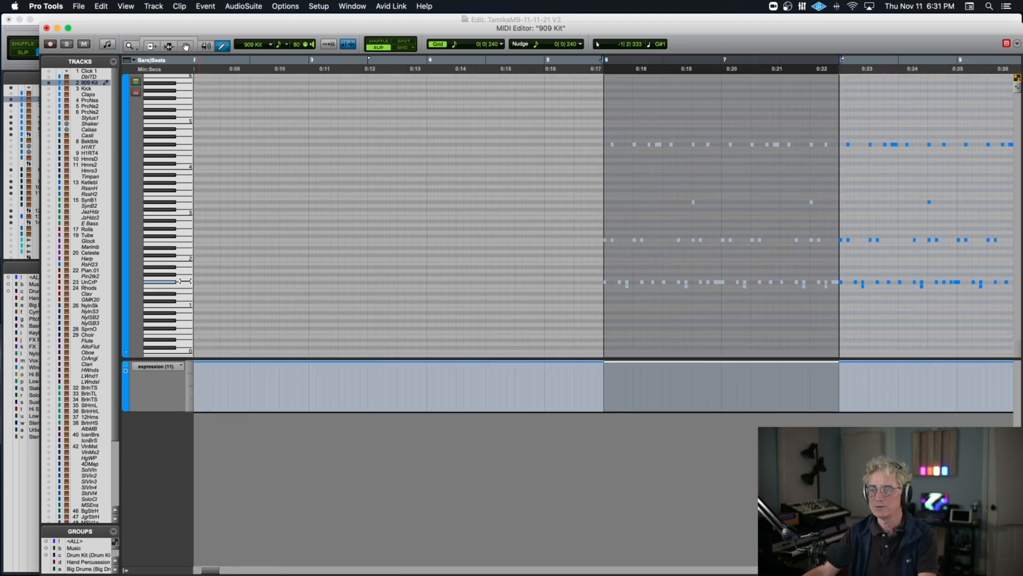
pyautogui.click(173, 289)
pyautogui.click(173, 285)
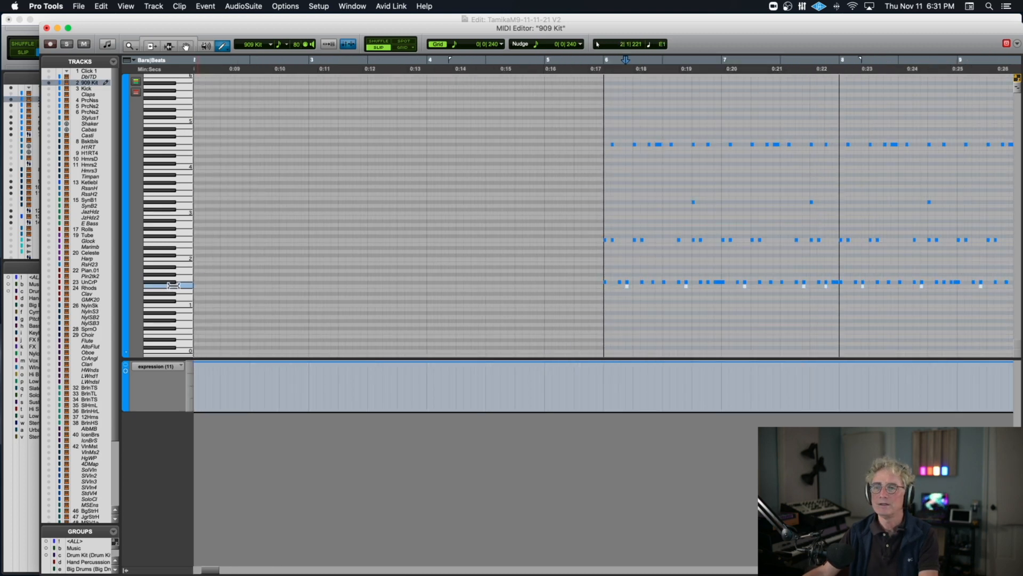
pyautogui.click(173, 281)
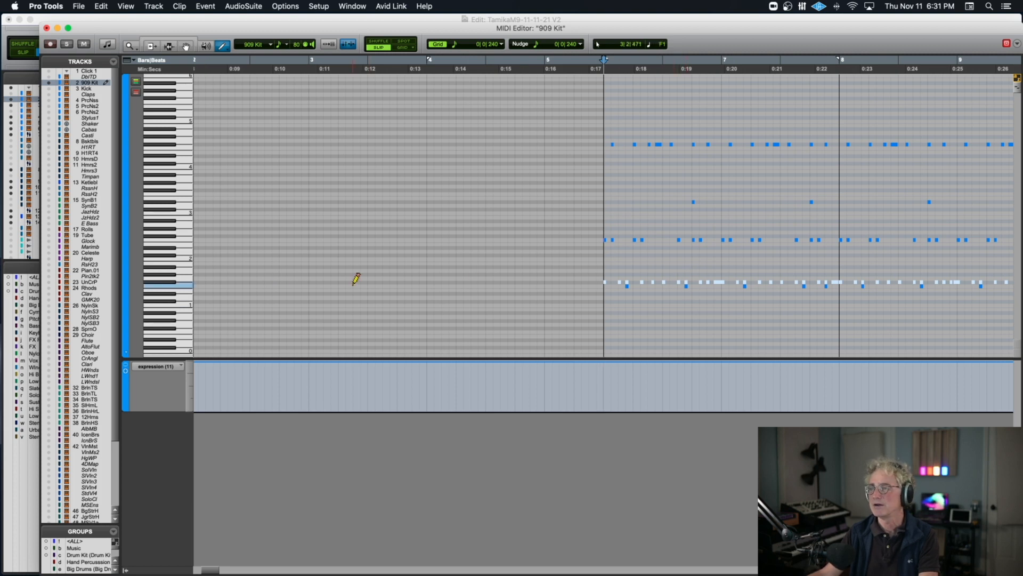
pyautogui.click(167, 282)
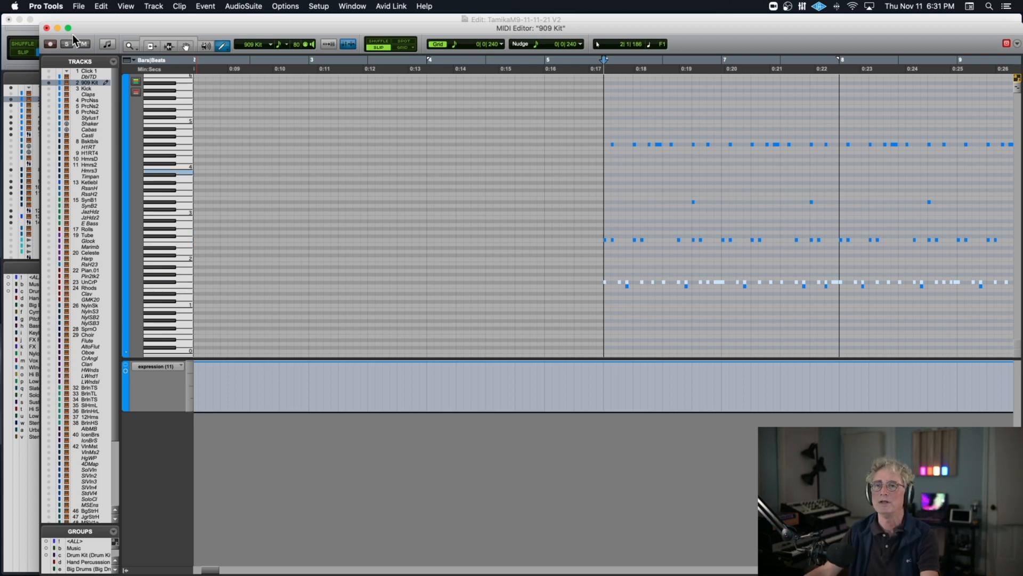
pyautogui.click(47, 28)
# Examine the notes of the Kick track's 909 Kit-55 clip in the MIDI Editor and close it.
pyautogui.doubleClick(479, 296)
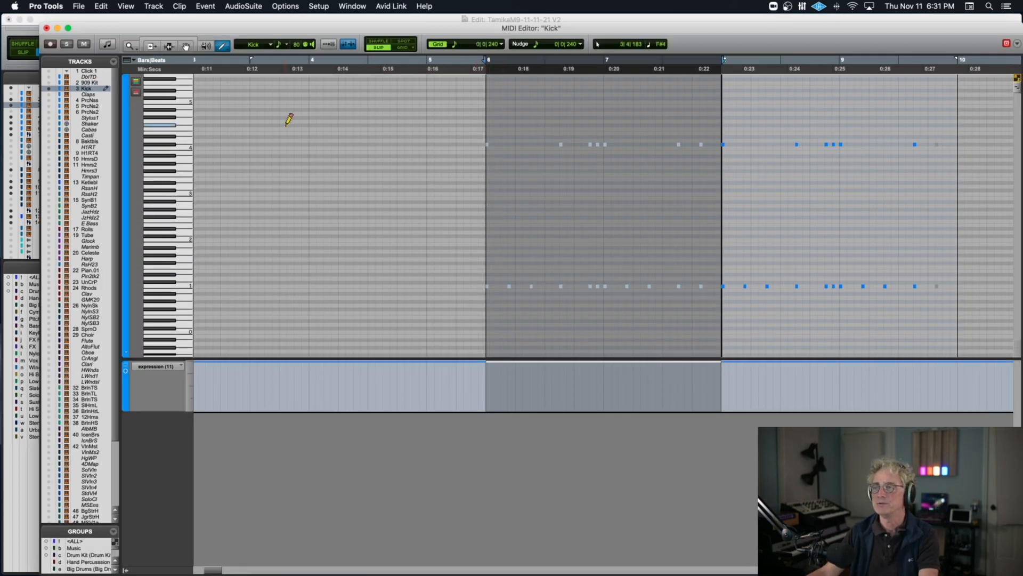
pyautogui.click(47, 27)
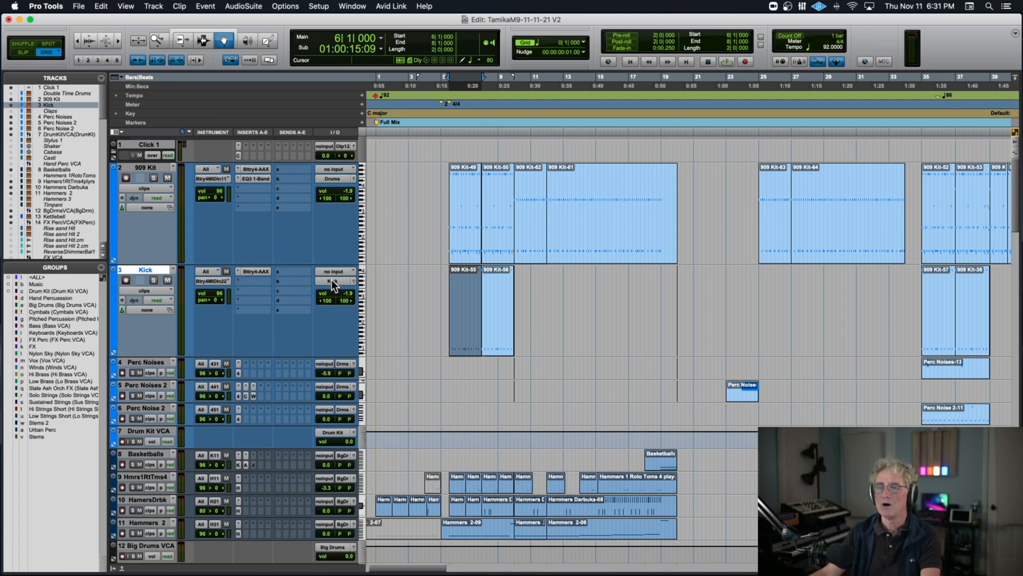
# Play the soloed Kick Mstr and Drum Kit Mstr tracks from 5|2 and clear the solos after stopping.
pyautogui.scroll(-20, 331, 280)
pyautogui.scroll(-15, 324, 281)
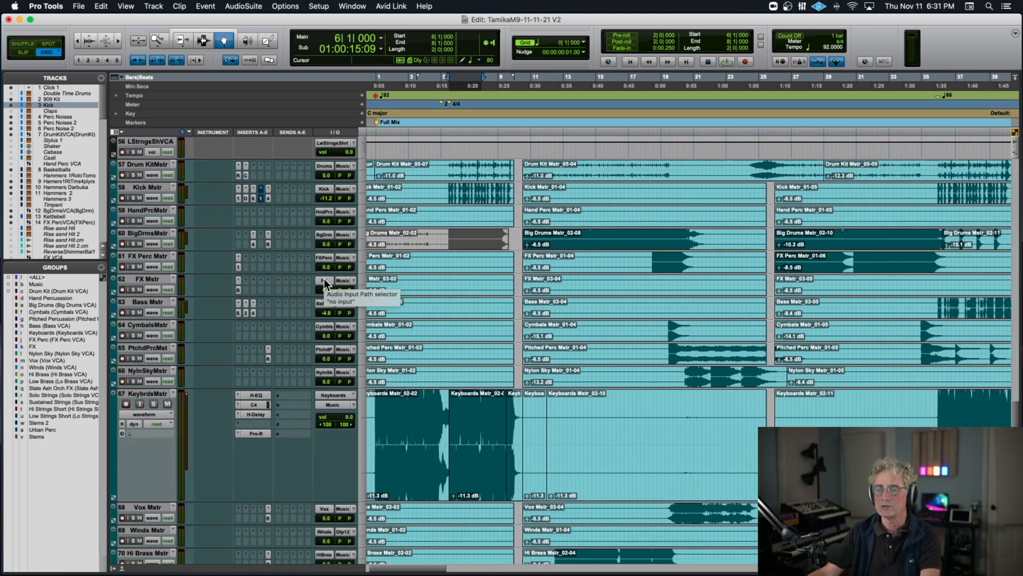
pyautogui.scroll(5, 324, 279)
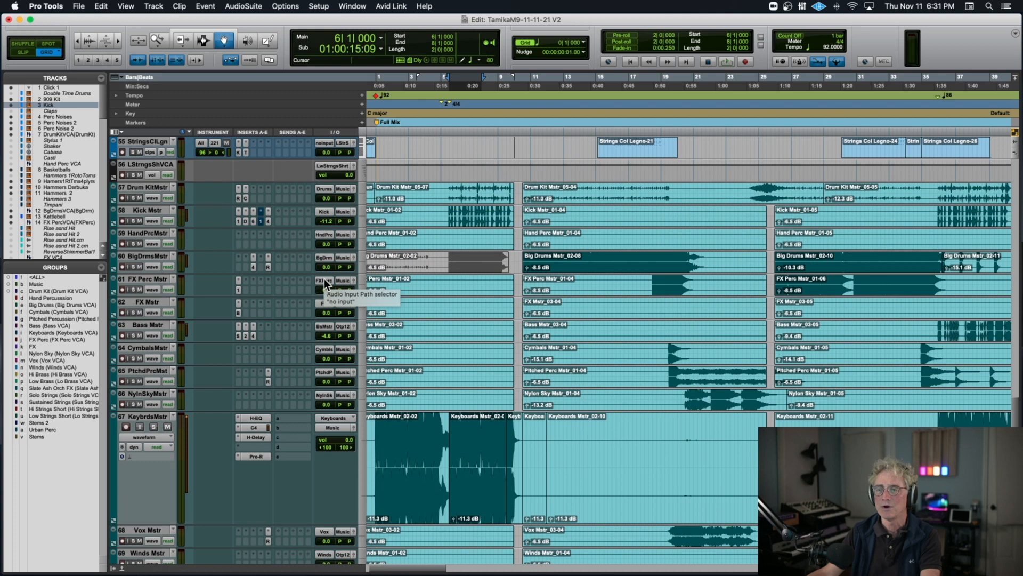
pyautogui.click(133, 267)
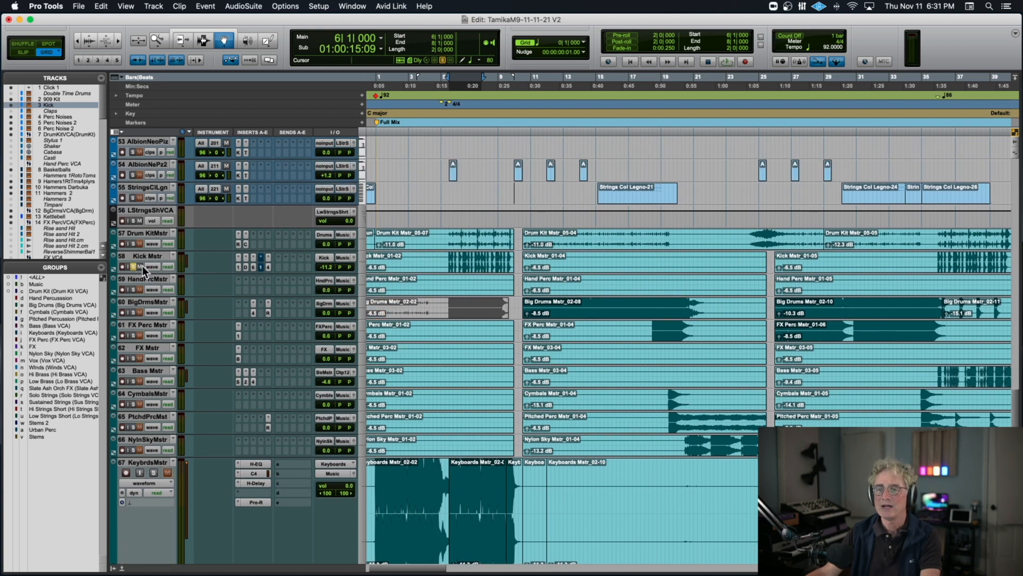
pyautogui.click(445, 119)
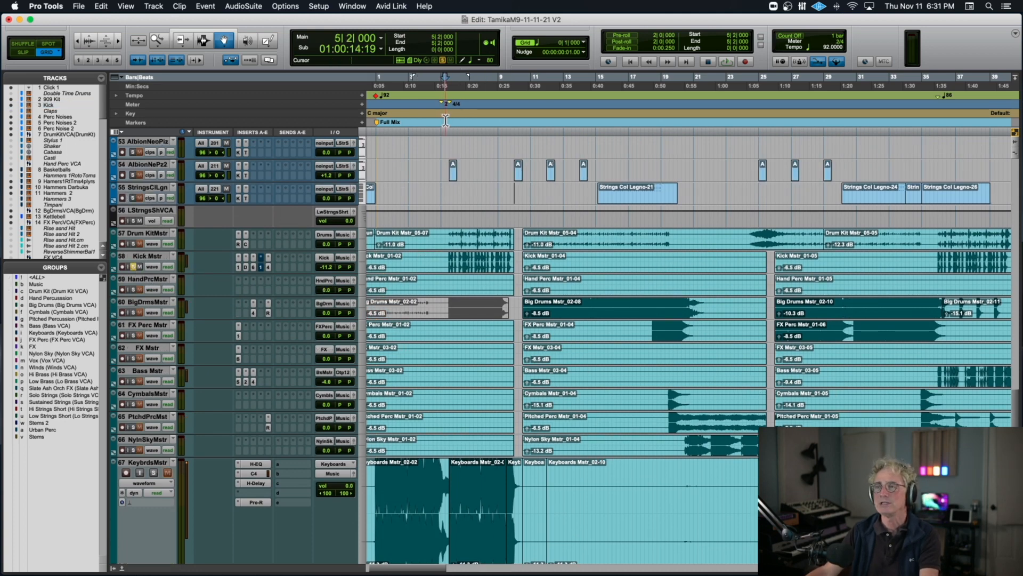
pyautogui.press('space')
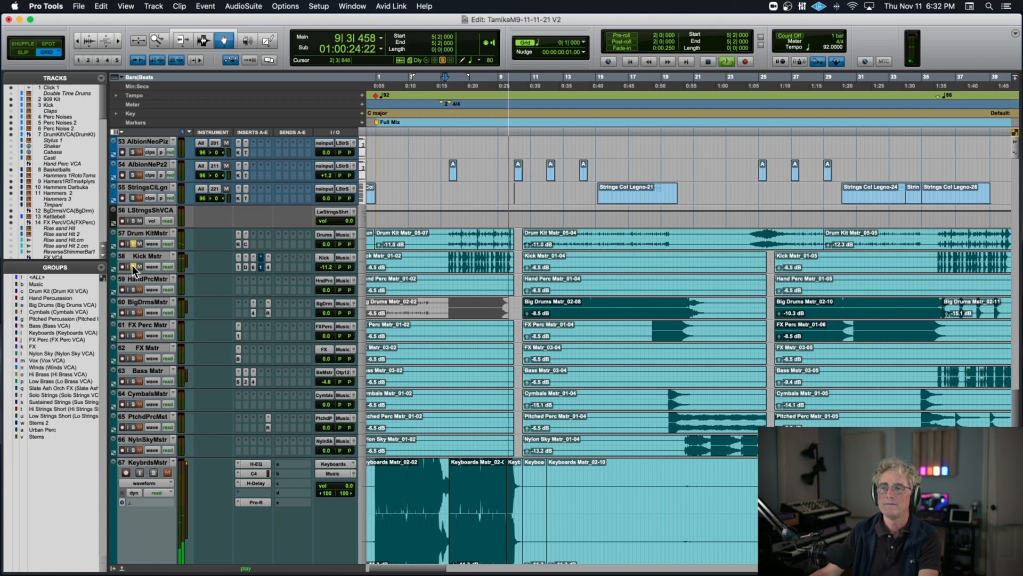
pyautogui.press('space')
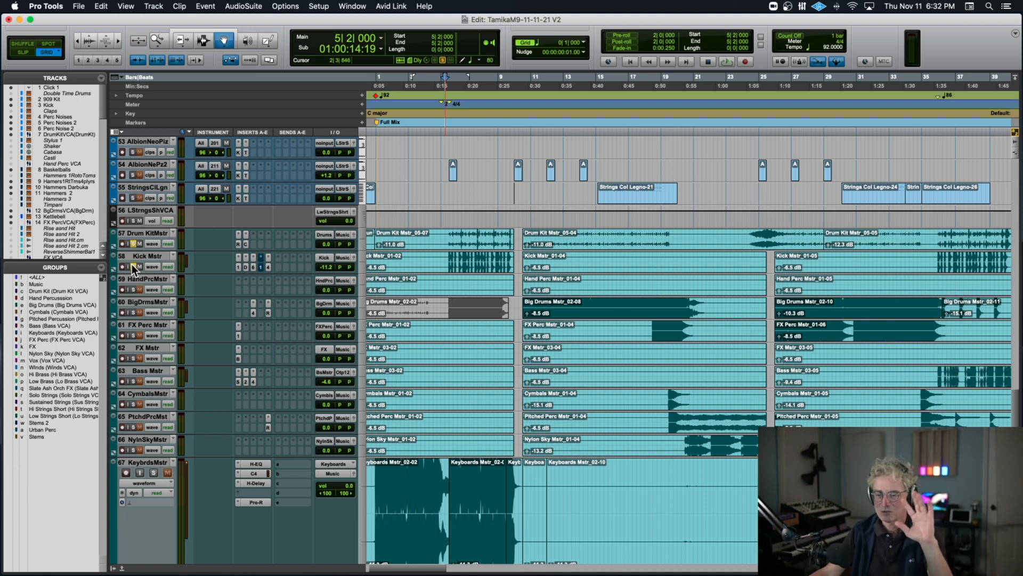
pyautogui.keyDown('alt'); pyautogui.click(132, 265); pyautogui.keyUp('alt')
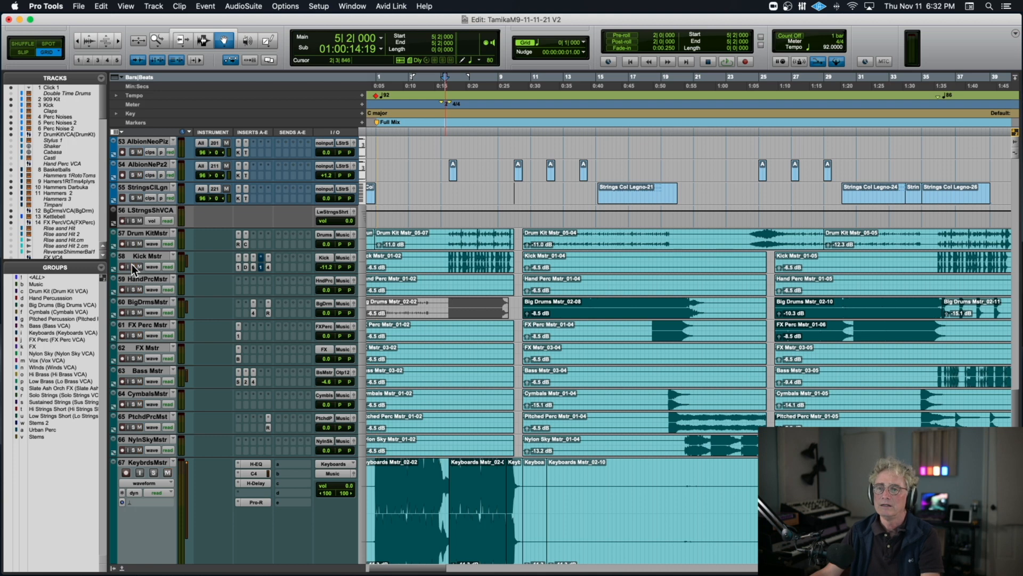
# Play the Lite Mix section from its start at 50|2 and from 54|2, and stop playback.
pyautogui.hscroll(5, 414, 259)
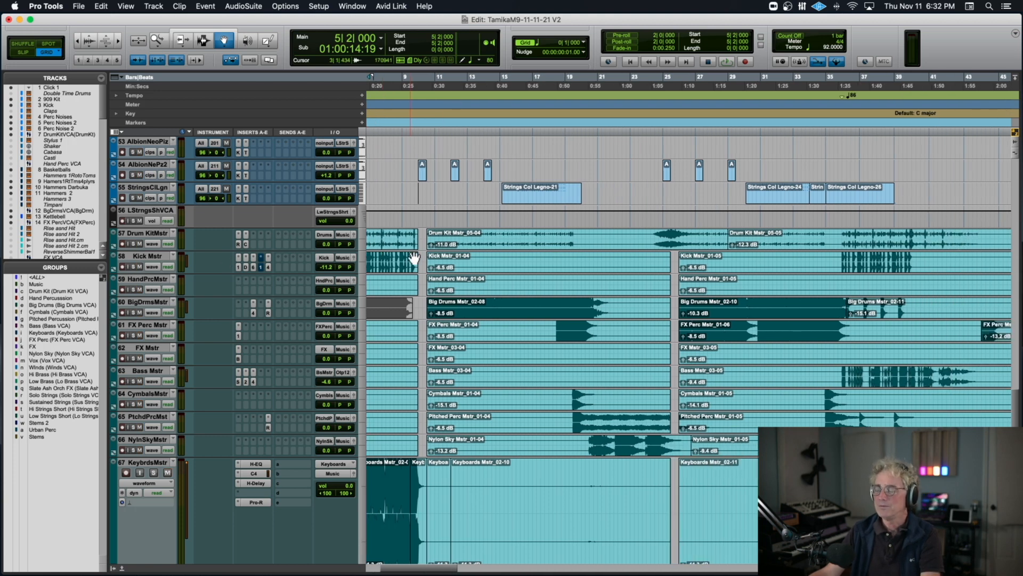
pyautogui.scroll(-5, 415, 259)
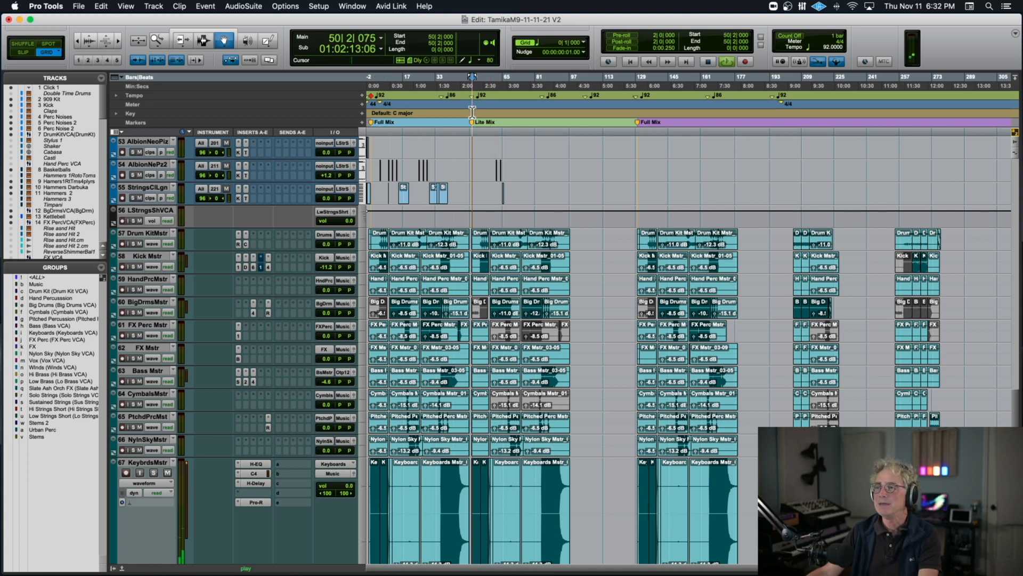
pyautogui.press('t')
pyautogui.press('t')
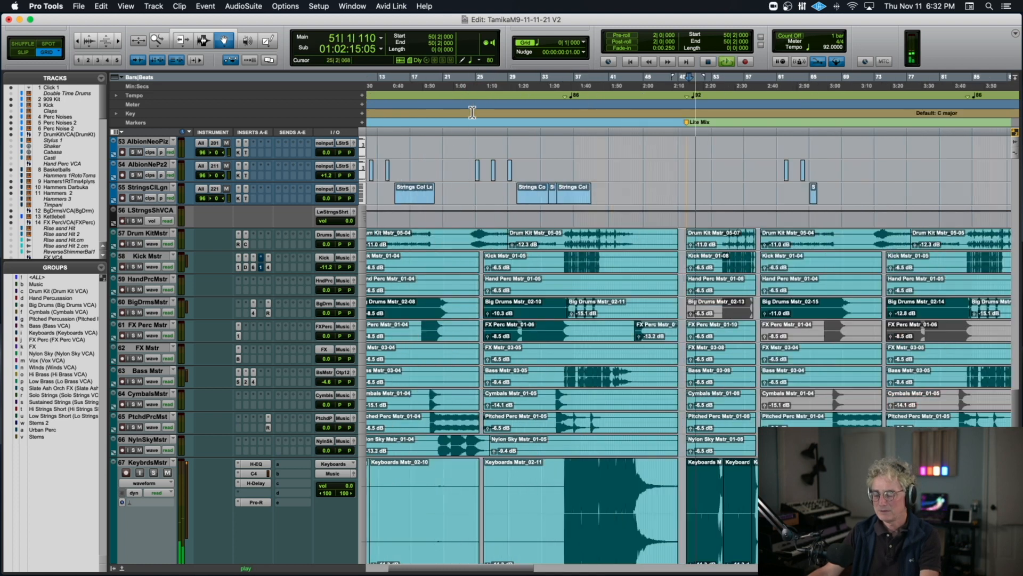
pyautogui.click(754, 122)
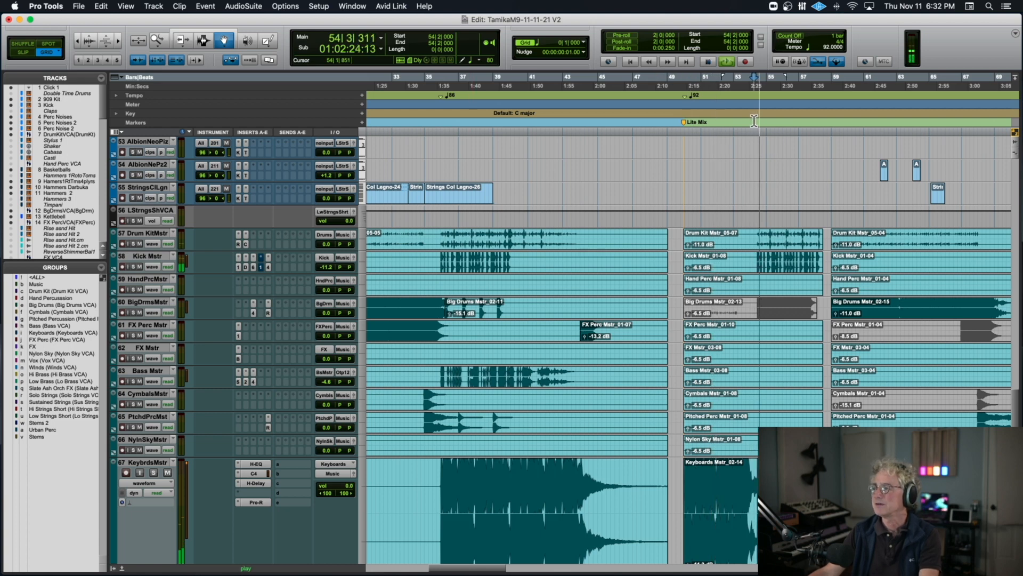
pyautogui.press('r')
pyautogui.press('r')
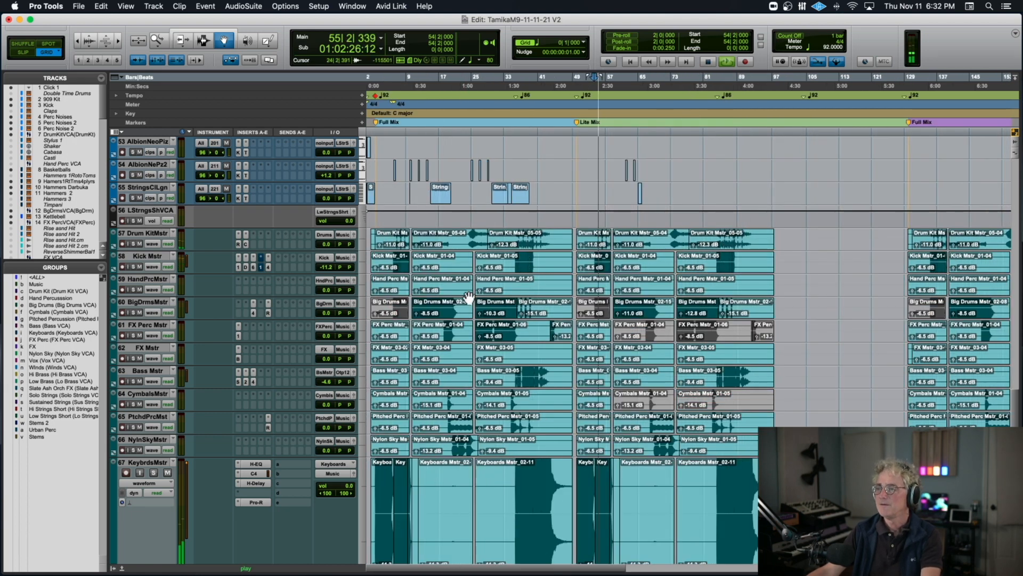
pyautogui.press('space')
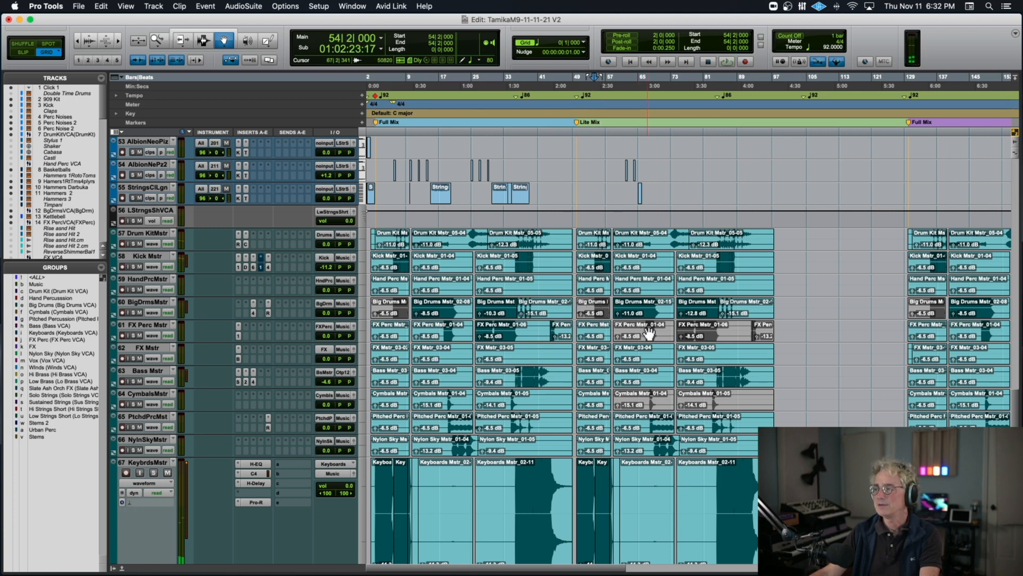
# Compare the muted FX Perc Mstr passage by playing the Lite Mix from 67|3 and the Full Mix from 17|3.
pyautogui.click(646, 334)
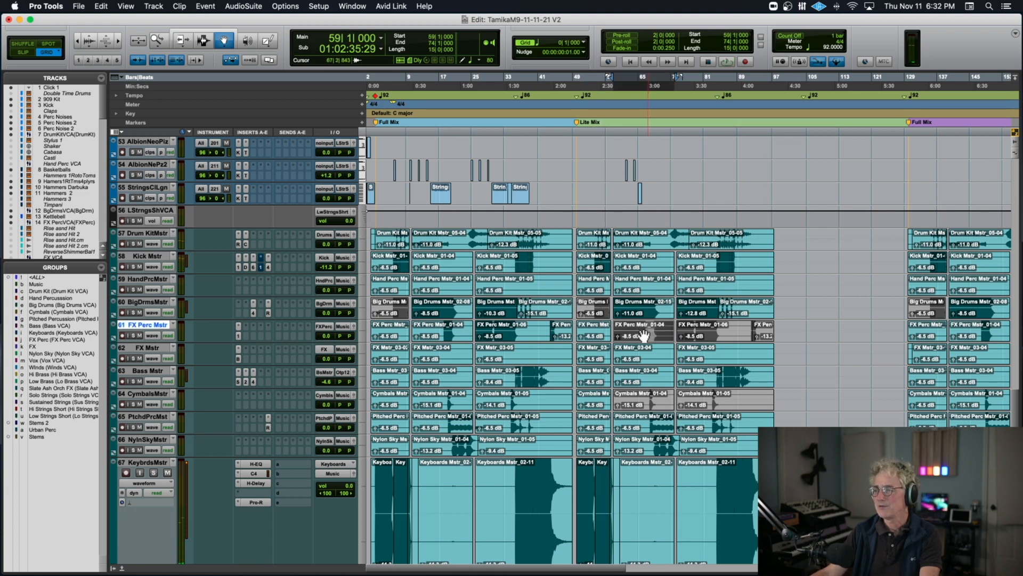
pyautogui.click(648, 117)
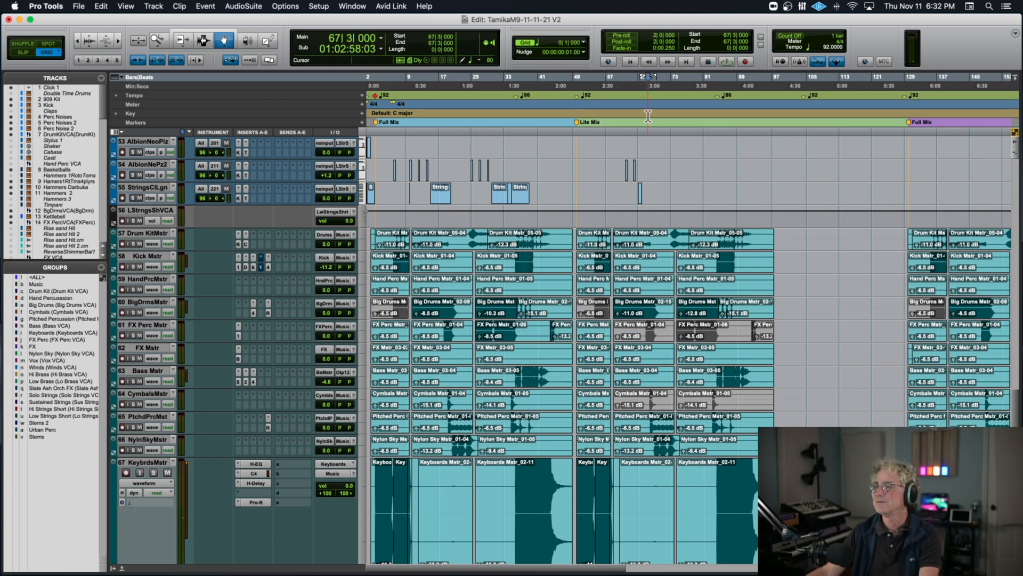
pyautogui.press('space')
pyautogui.click(440, 123)
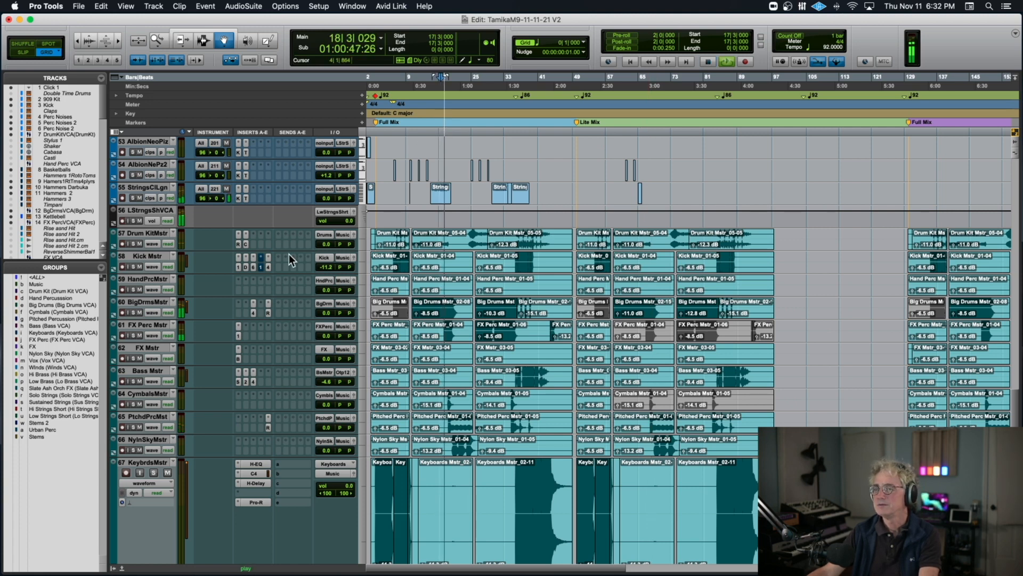
# Solo the FX Perc Mstr track briefly during the Full Mix playback, clear the solo, and stop playback.
pyautogui.click(132, 335)
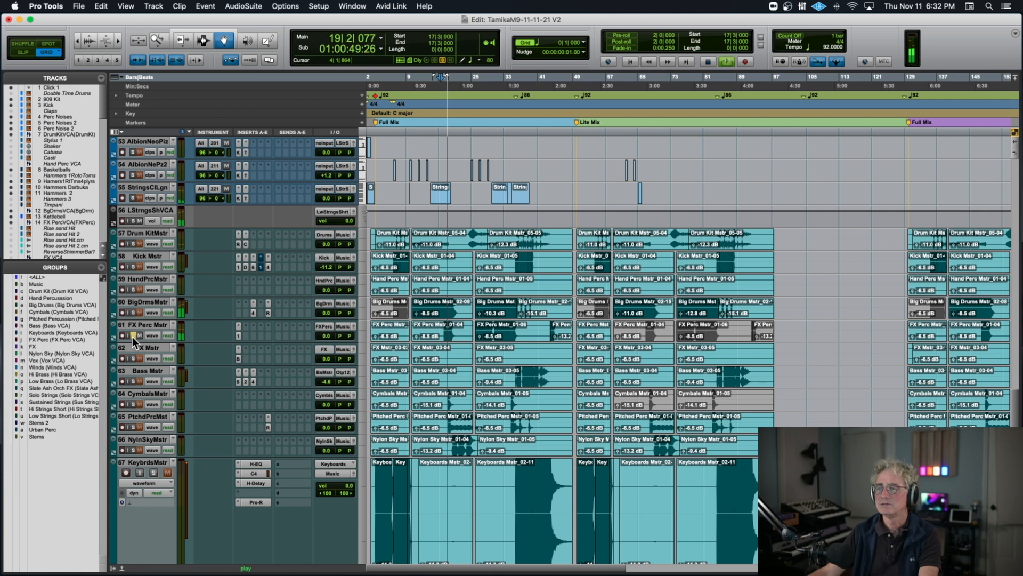
pyautogui.click(133, 335)
pyautogui.press('space')
# Select the muted Cymbals Mstr, Hi Brass Mstr and Hi Strings Short Mstr clips one after another in the Lite Mix.
pyautogui.click(645, 405)
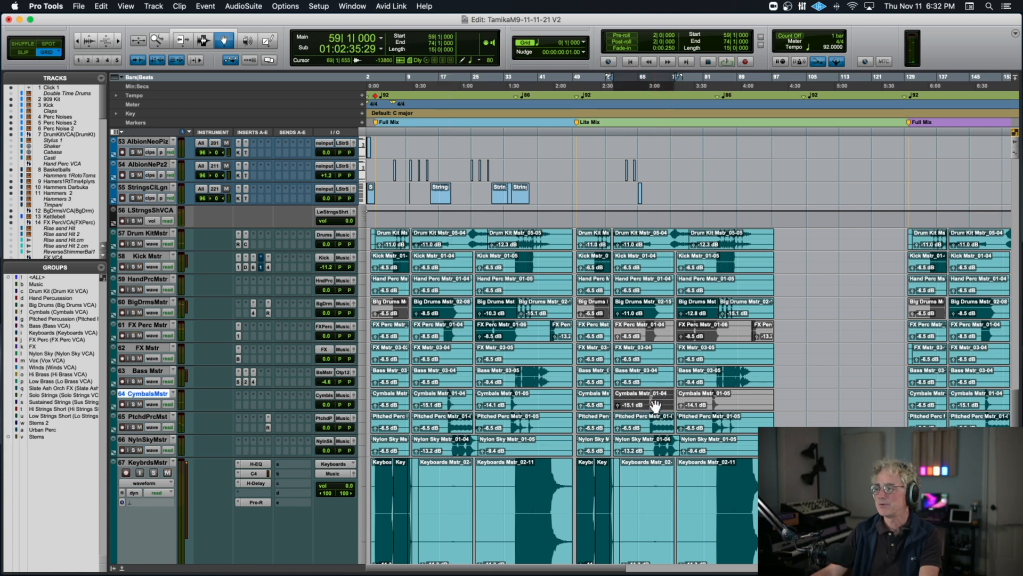
pyautogui.click(712, 401)
pyautogui.scroll(-5, 708, 402)
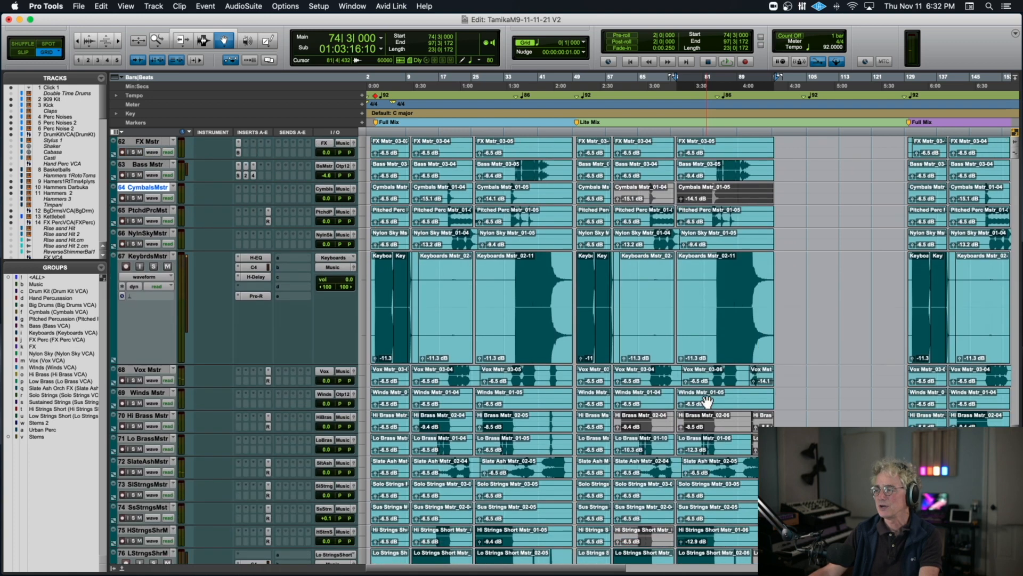
pyautogui.click(649, 426)
pyautogui.click(716, 419)
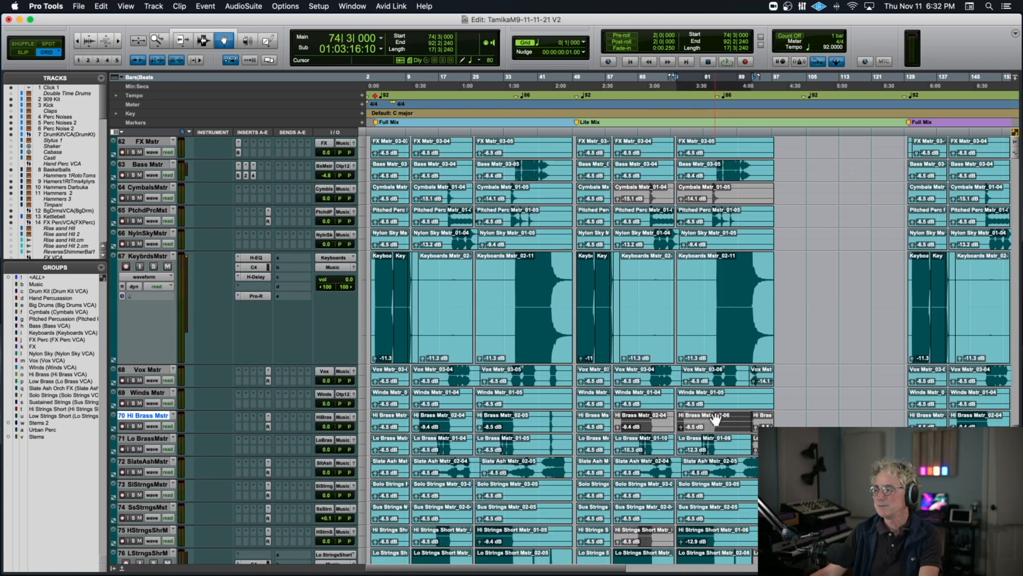
pyautogui.click(651, 539)
# Play the ending of the first Full Mix from 42|4 while inspecting its clips up close, and stop playback.
pyautogui.hscroll(10, 742, 325)
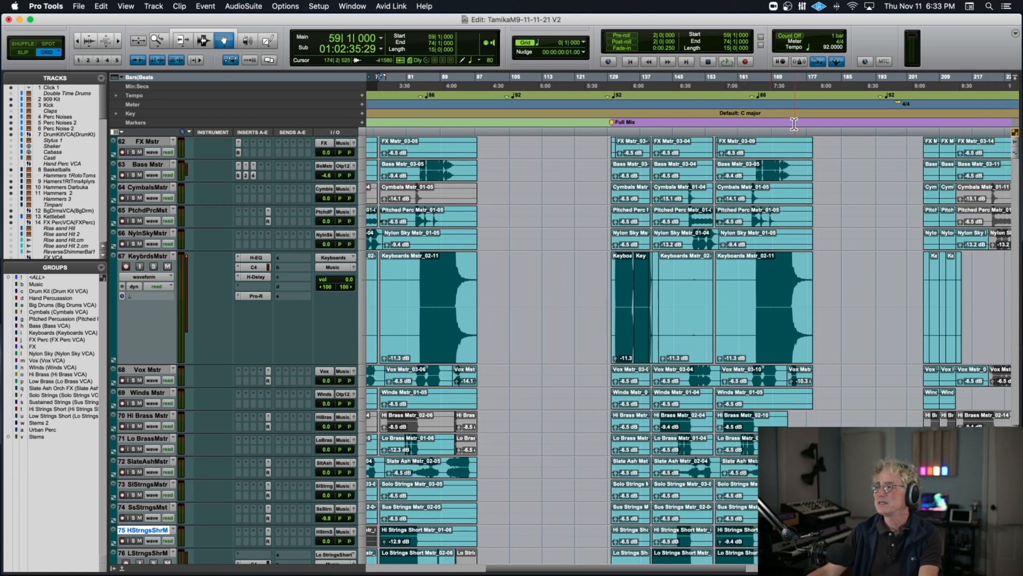
pyautogui.click(779, 120)
pyautogui.hscroll(-10, 529, 150)
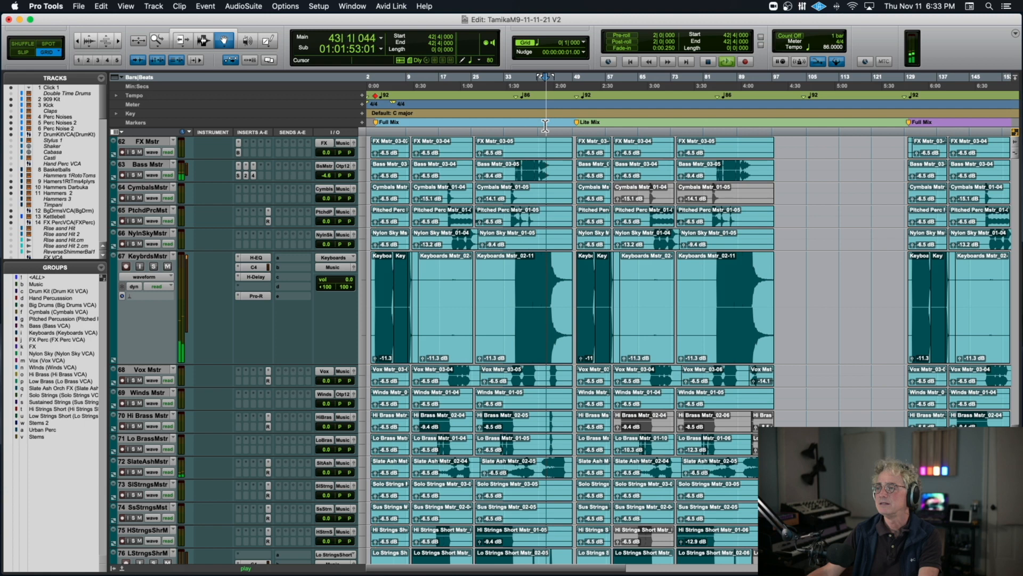
pyautogui.press('super+bracketright')
pyautogui.press('super+bracketright')
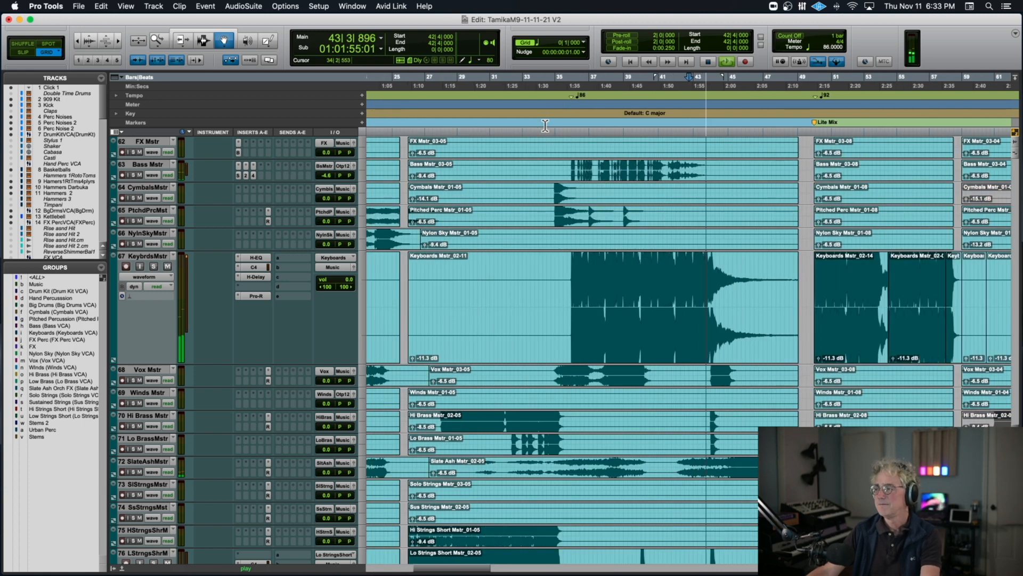
pyautogui.press('super+bracketleft')
pyautogui.press('super+bracketleft')
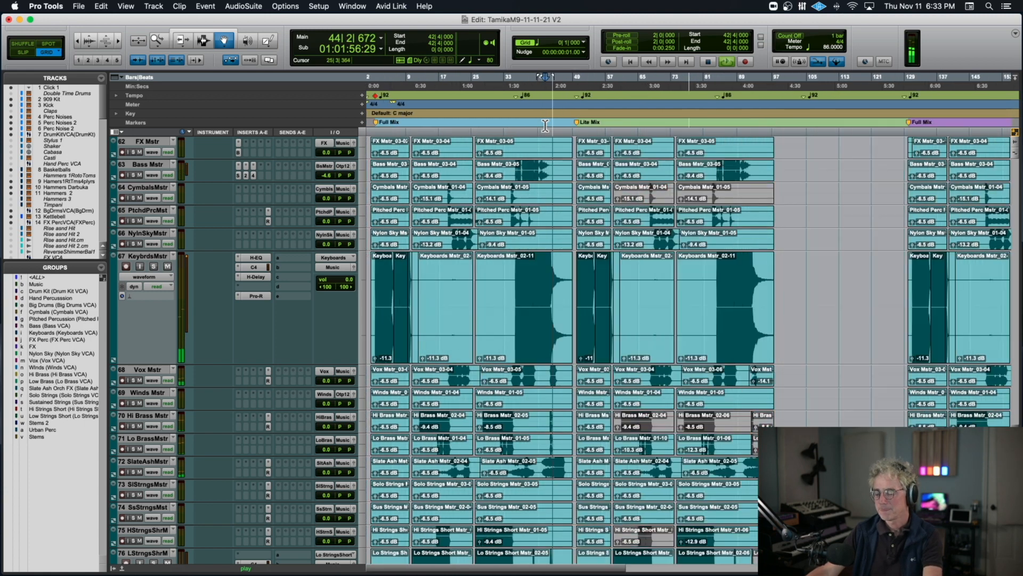
pyautogui.press('space')
# Play the ending of the second Full Mix from 171|2, inspect where its master clips end, and stop playback.
pyautogui.hscroll(5, 587, 266)
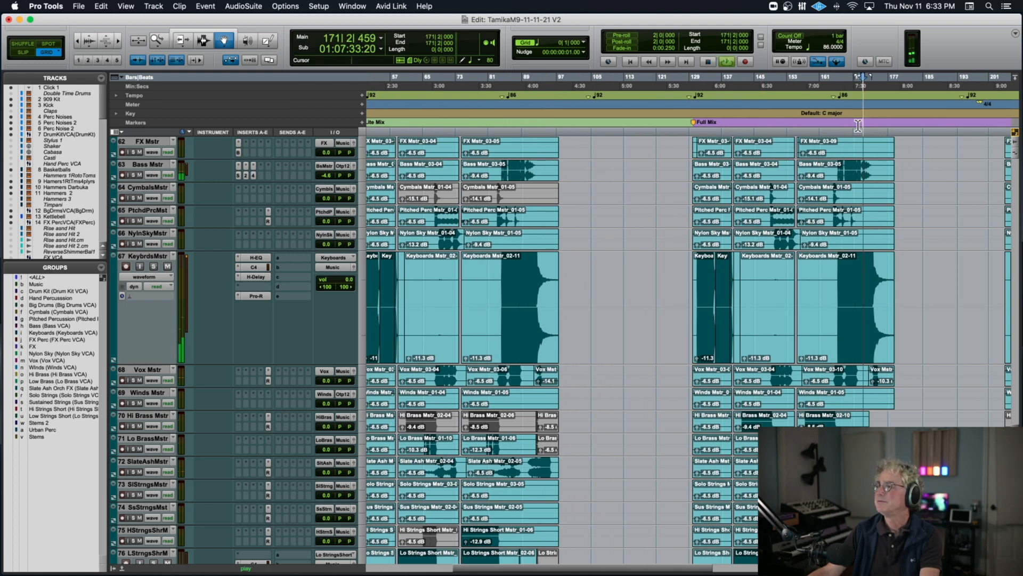
pyautogui.press('super+bracketright')
pyautogui.press('super+bracketright')
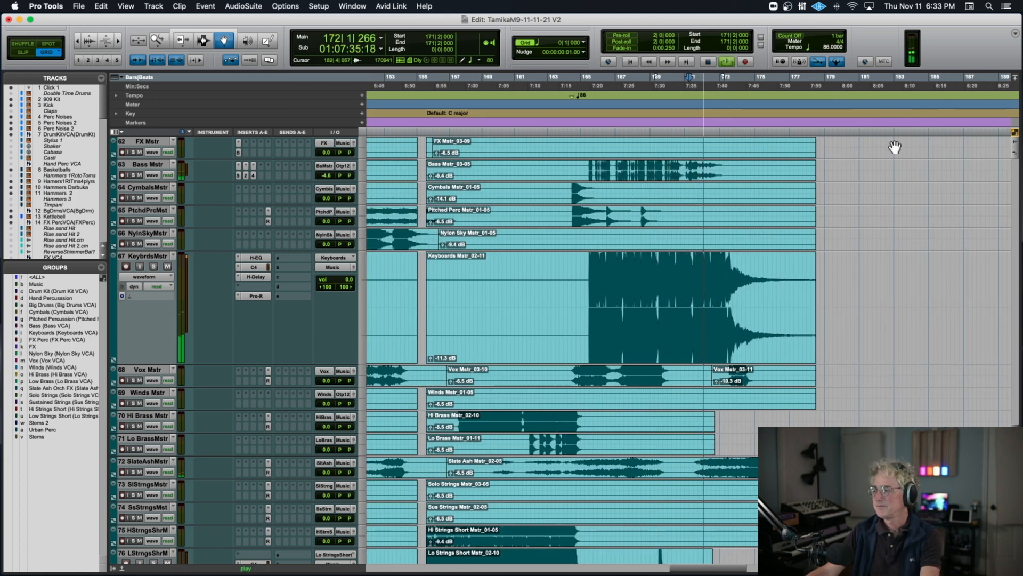
pyautogui.scroll(-5, 894, 149)
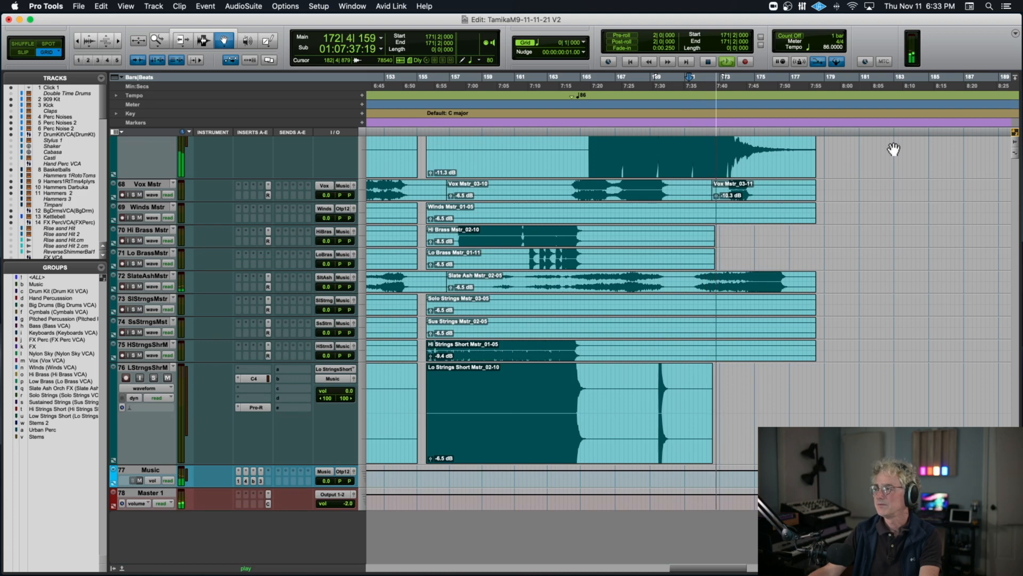
pyautogui.scroll(6, 802, 148)
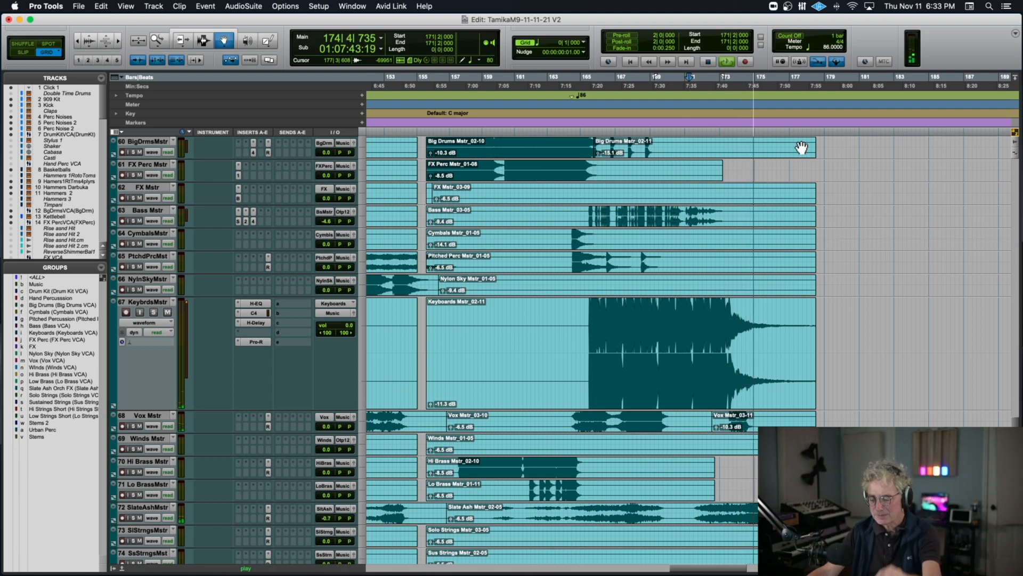
pyautogui.press('r')
pyautogui.press('r')
pyautogui.press('r')
pyautogui.press('space')
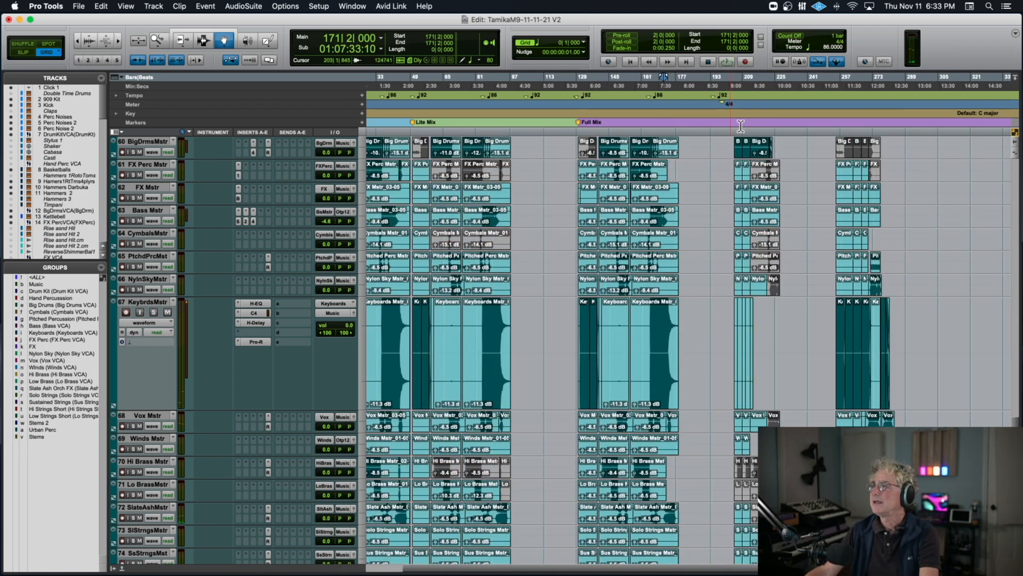
# Play the short version from 204|4, inspect its muted and active master clips up close, and stop playback.
pyautogui.click(734, 129)
pyautogui.press('space')
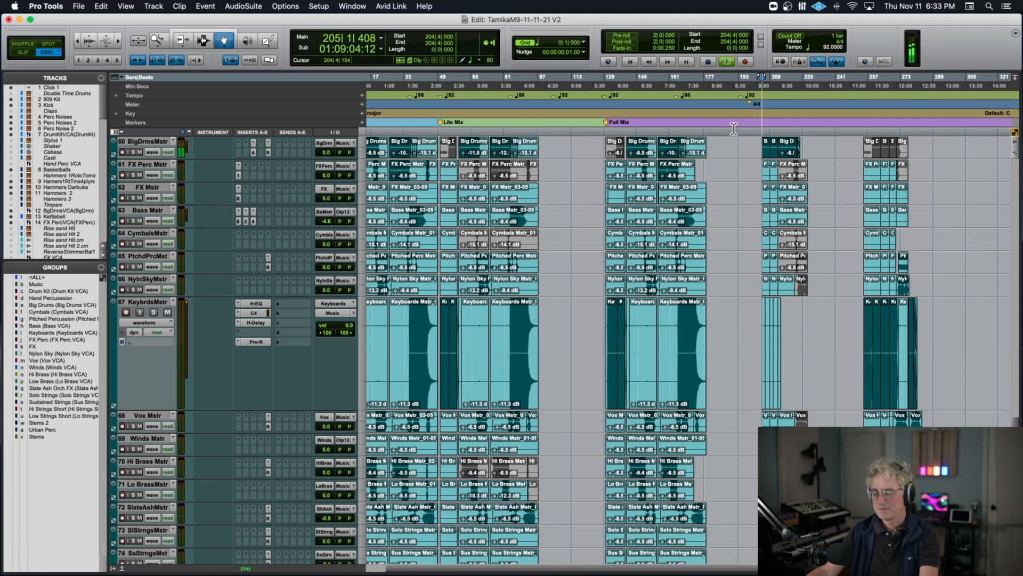
pyautogui.press('t')
pyautogui.press('t')
pyautogui.press('t')
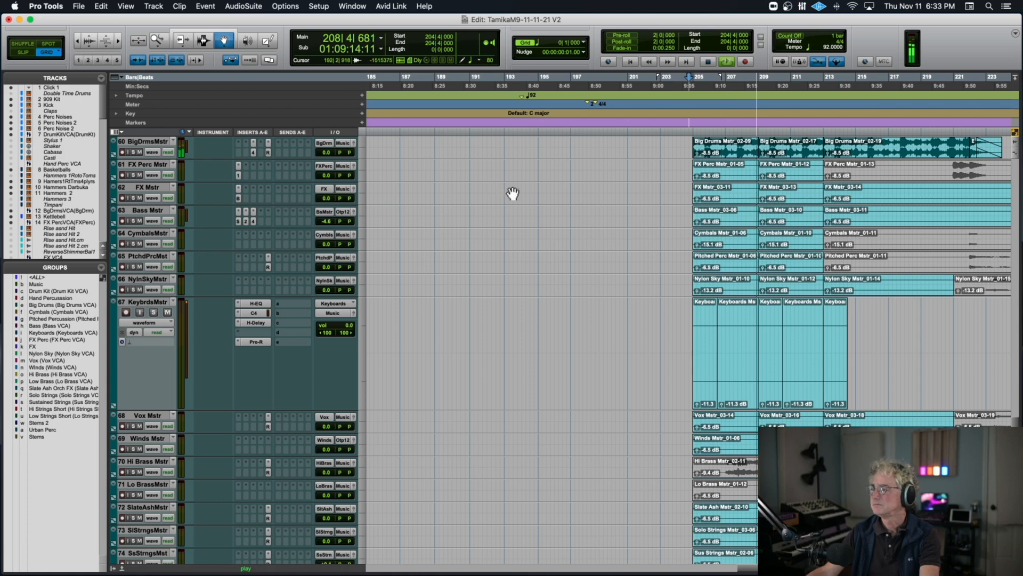
pyautogui.hscroll(5, 731, 236)
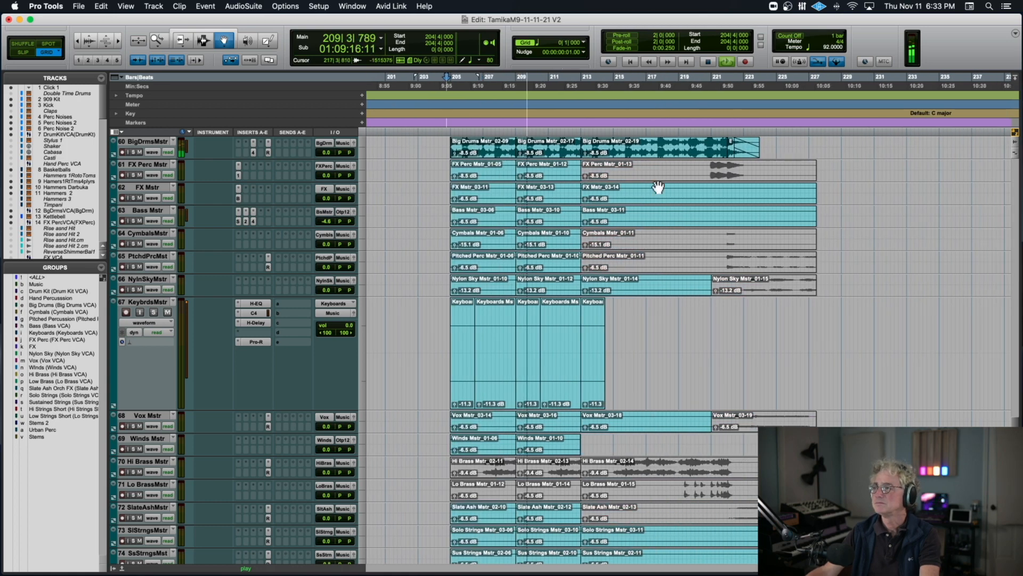
pyautogui.hscroll(3, 662, 187)
pyautogui.scroll(10, 601, 144)
pyautogui.scroll(-8, 609, 144)
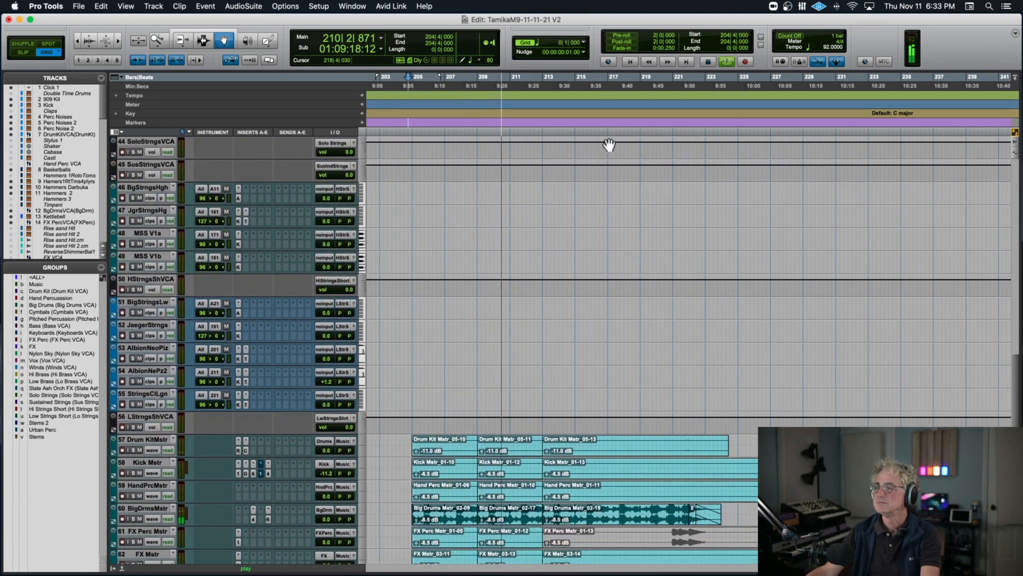
pyautogui.press('space')
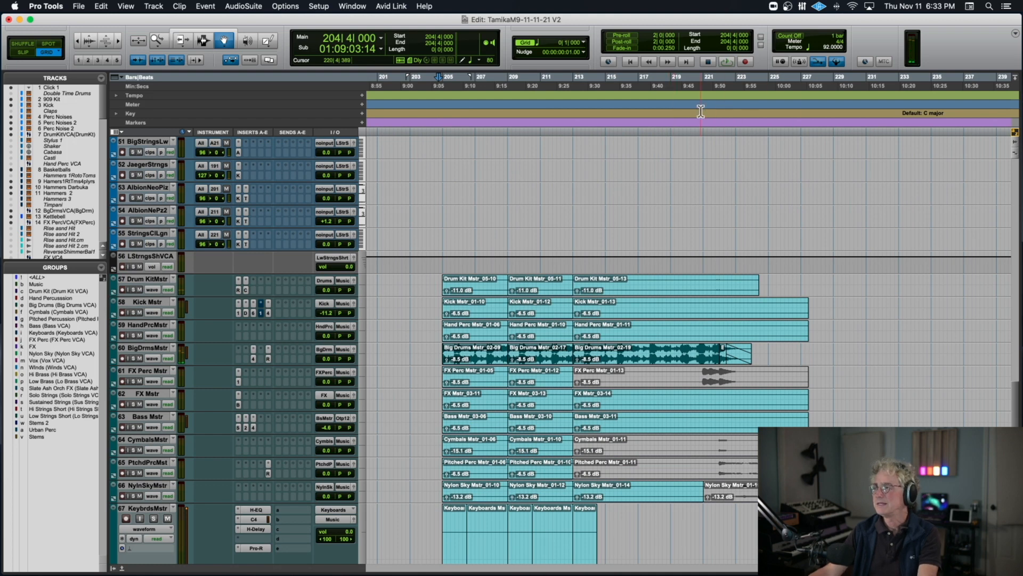
# Play the end of the short version from 220|4 and stop playback.
pyautogui.press('space')
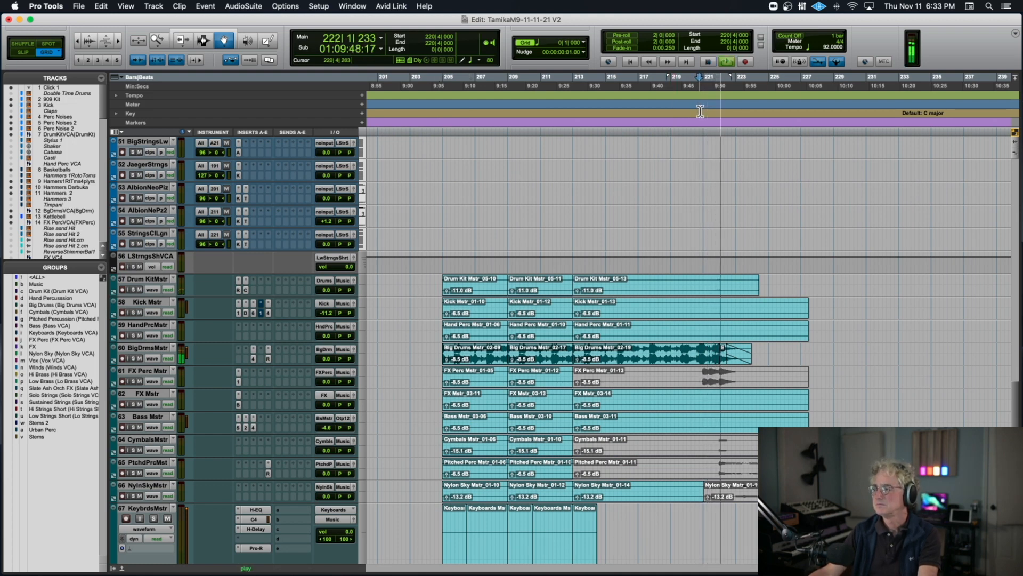
pyautogui.hscroll(15, 700, 111)
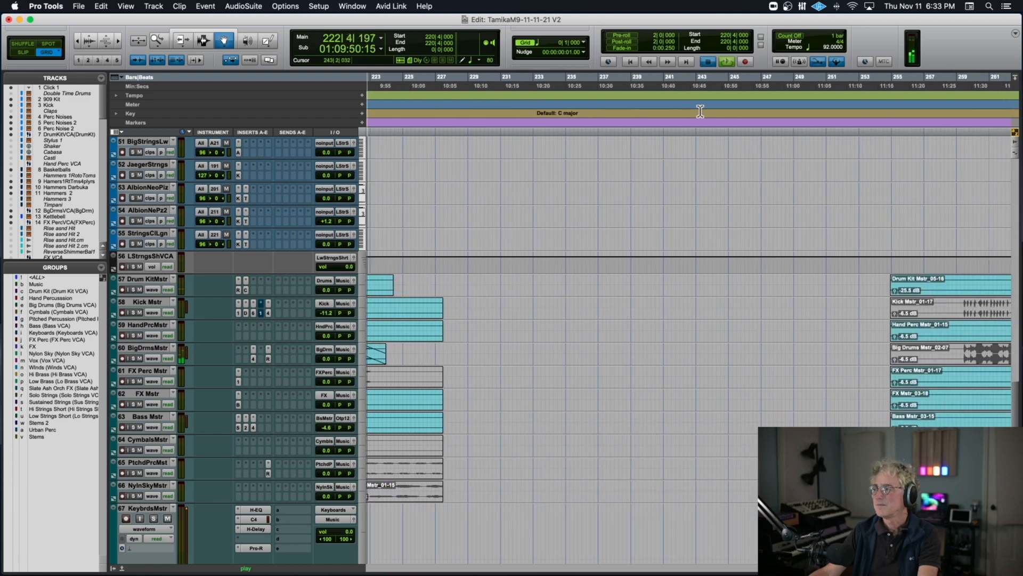
pyautogui.press('space')
# Play the last version from 254|4 and enlarge the Drum Kit Mstr track.
pyautogui.hscroll(4, 701, 110)
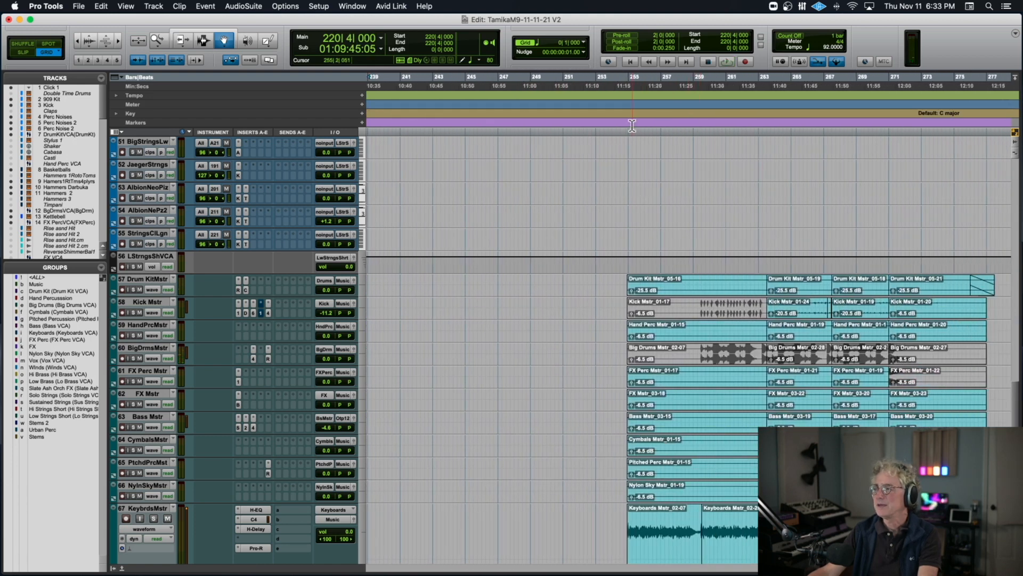
pyautogui.hscroll(9, 625, 126)
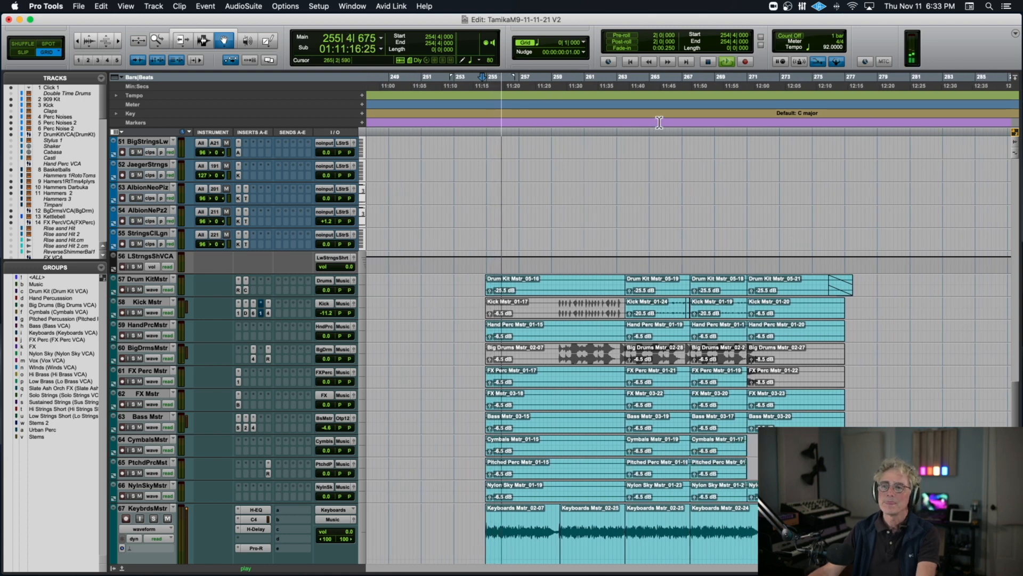
pyautogui.moveTo(158, 297)
pyautogui.mouseDown()
pyautogui.moveTo(158, 343)
pyautogui.moveTo(158, 314)
pyautogui.mouseUp()
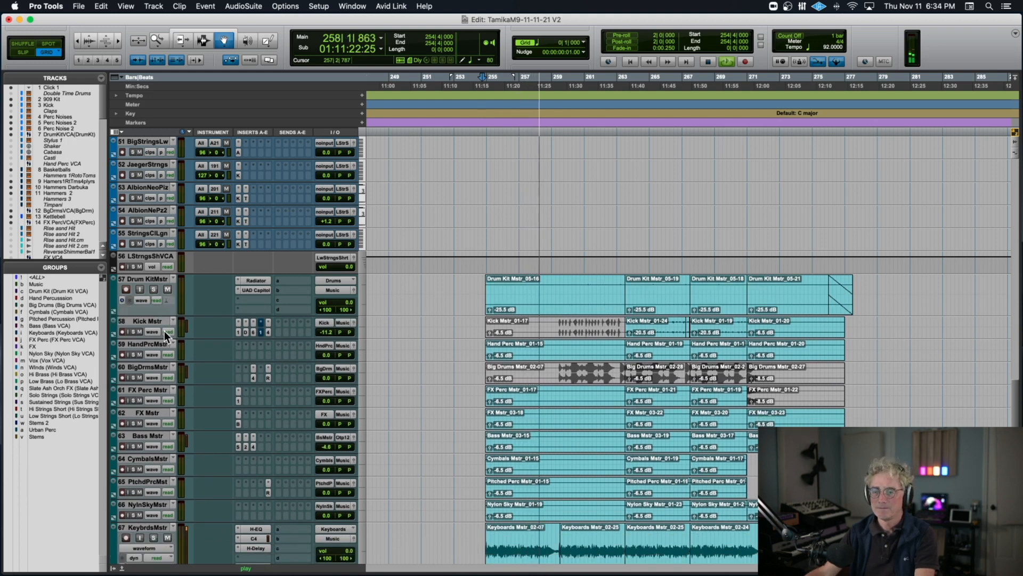
# Review the remaining master tracks of the last version during playback and enlarge the Bass Mstr track.
pyautogui.scroll(-10, 293, 353)
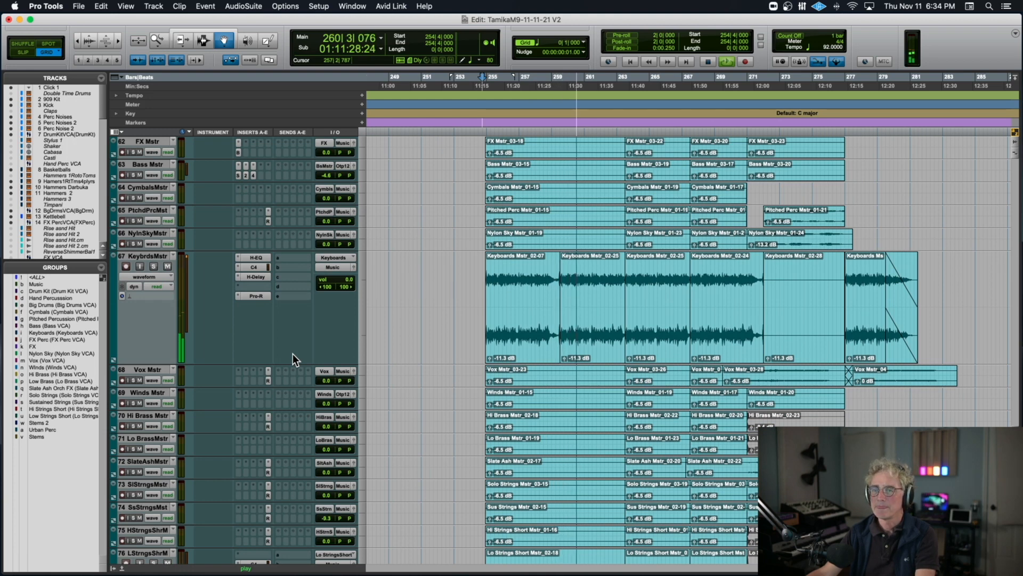
pyautogui.scroll(-3, 292, 354)
pyautogui.scroll(4, 293, 354)
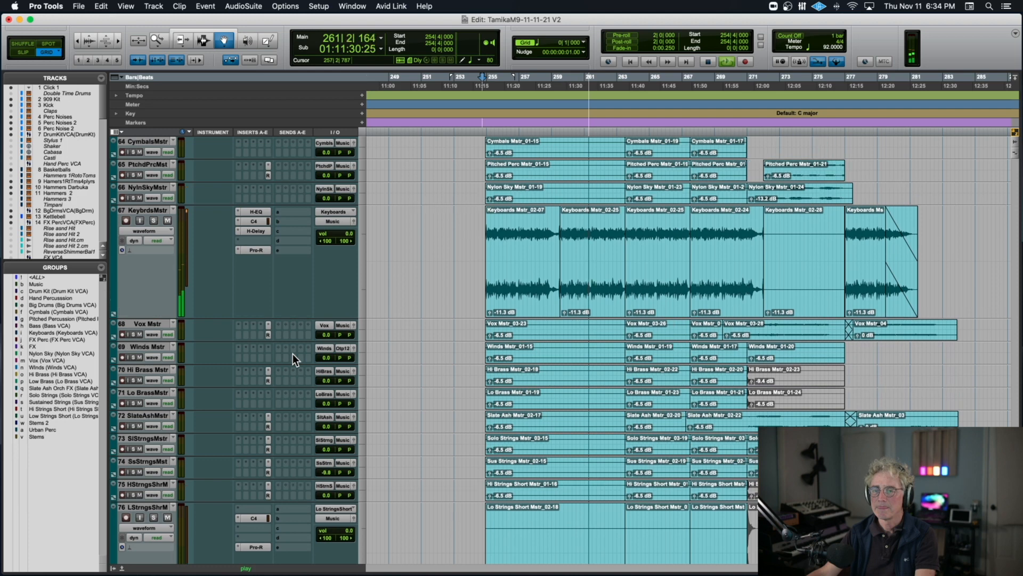
pyautogui.scroll(1, 293, 354)
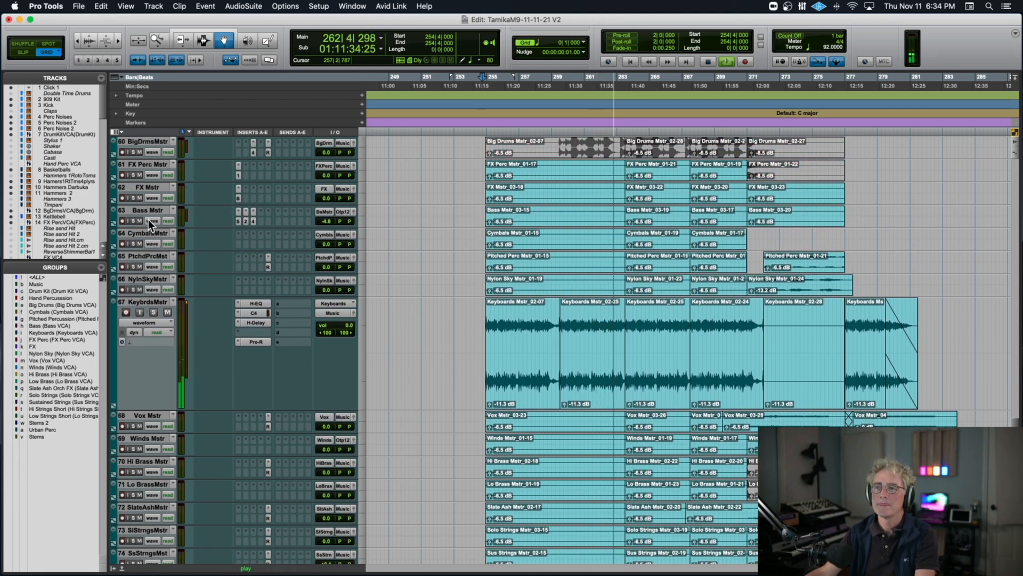
pyautogui.moveTo(138, 227); pyautogui.dragTo(138, 258)
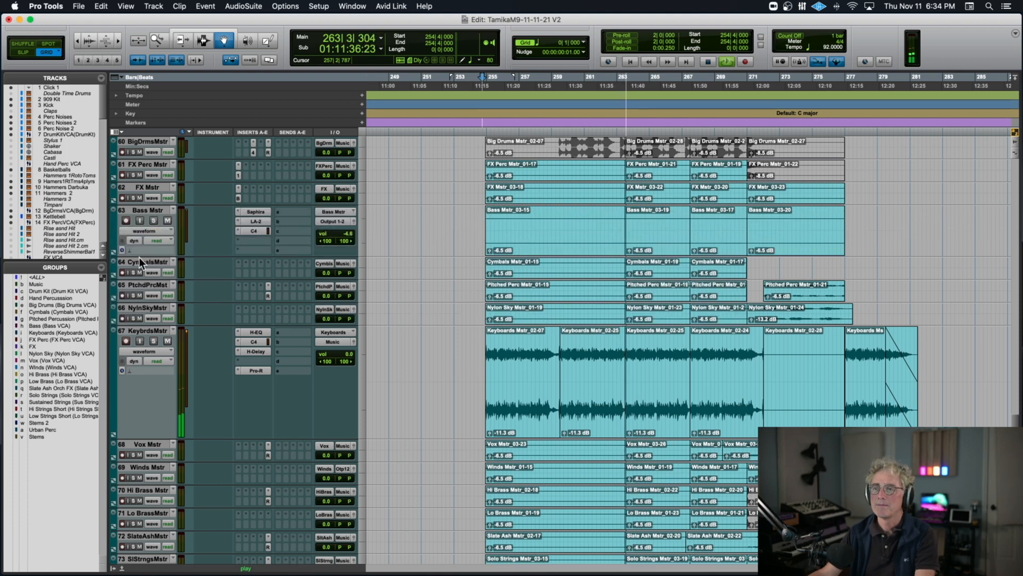
pyautogui.scroll(-3, 283, 243)
pyautogui.scroll(8, 328, 241)
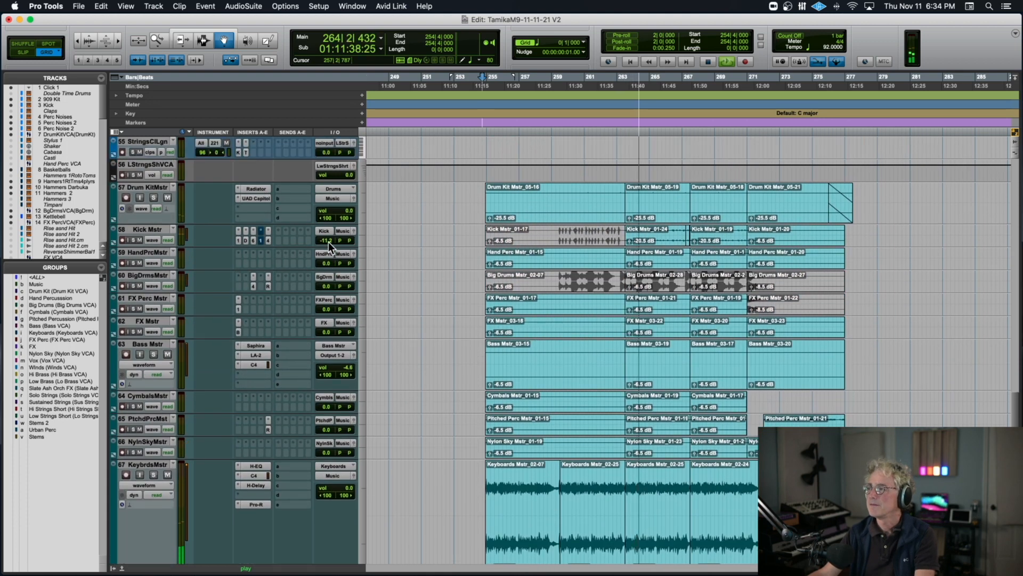
# Check the settings of the C4 plug-in on Kick Mstr, close its window, and stop playback.
pyautogui.click(269, 241)
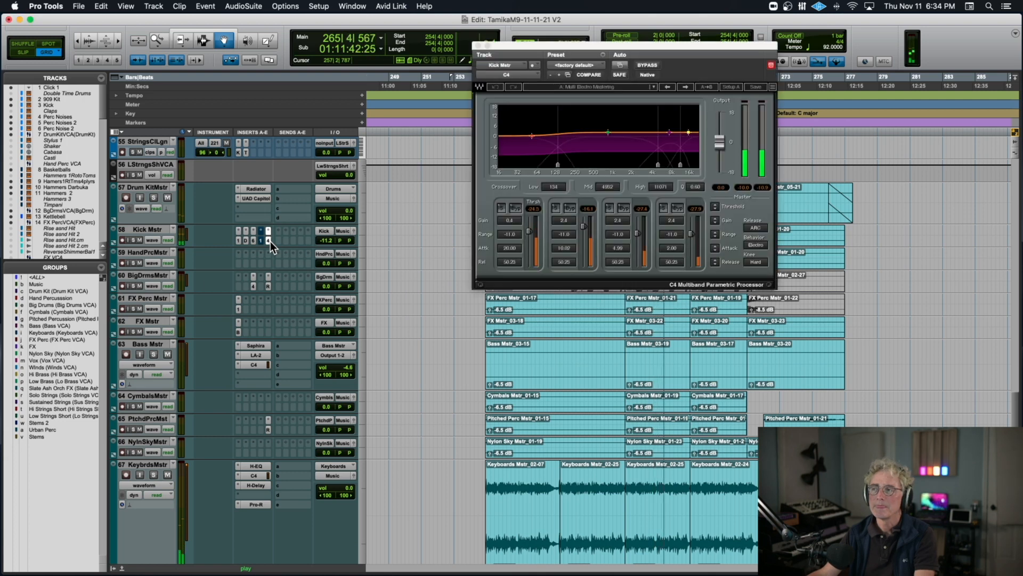
pyautogui.click(270, 241)
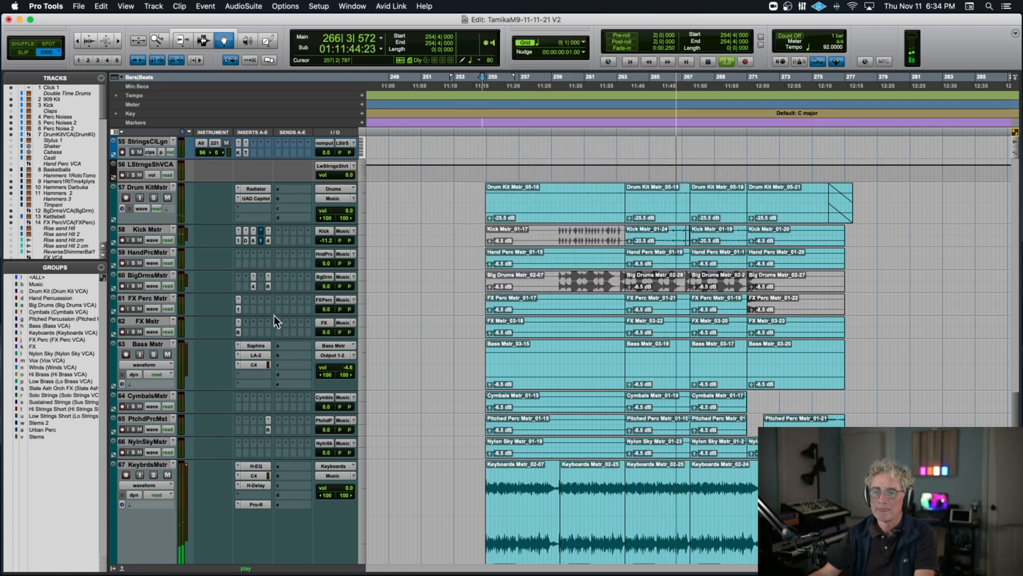
pyautogui.press('space')
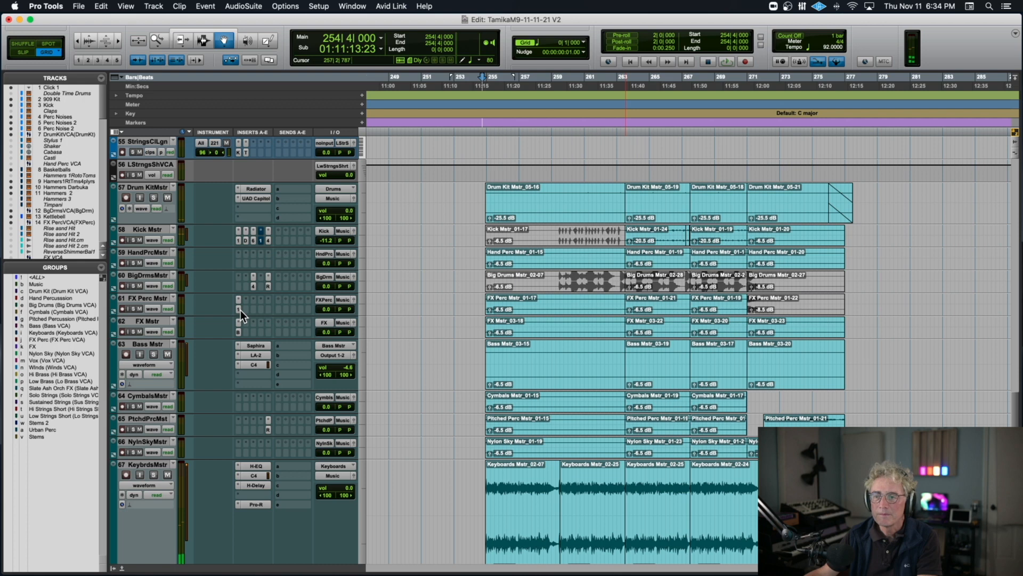
# Play the ending of the last version from 277|2 and examine the Vox and Slate Ash Mstr clips that extend it.
pyautogui.hscroll(-3, 624, 336)
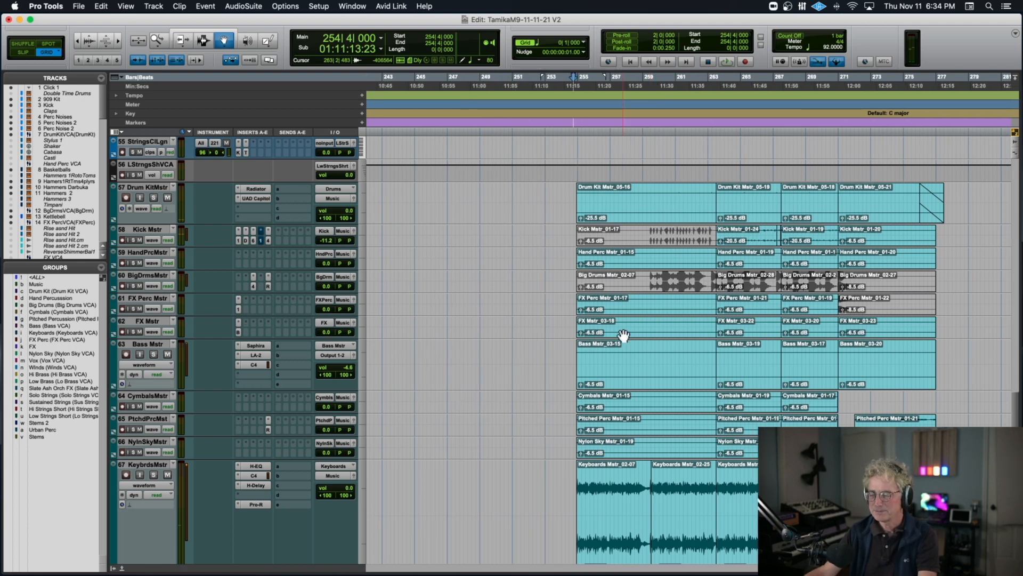
pyautogui.press('r')
pyautogui.hscroll(5, 623, 336)
pyautogui.hscroll(-2, 624, 336)
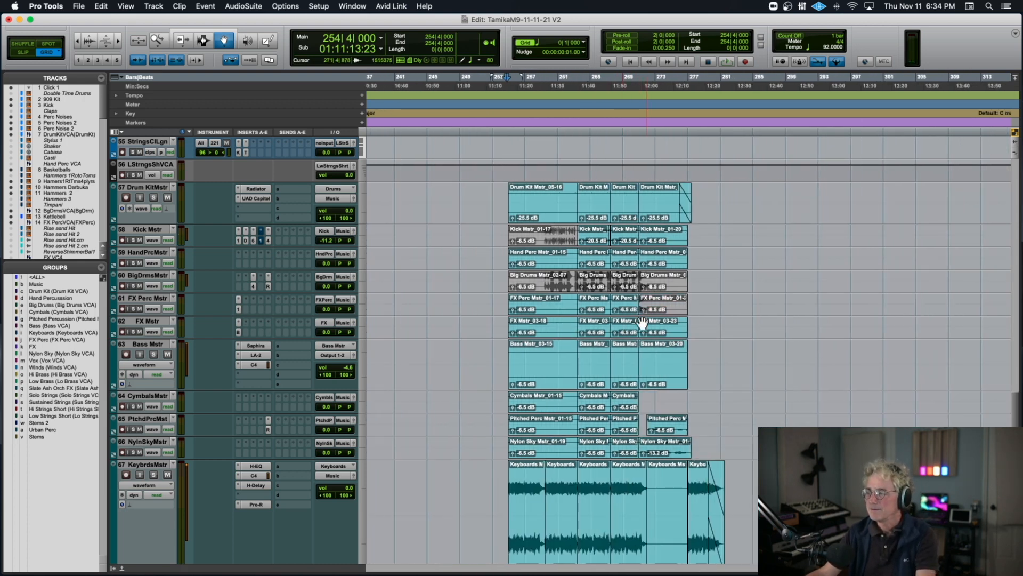
pyautogui.press('space')
pyautogui.click(690, 124)
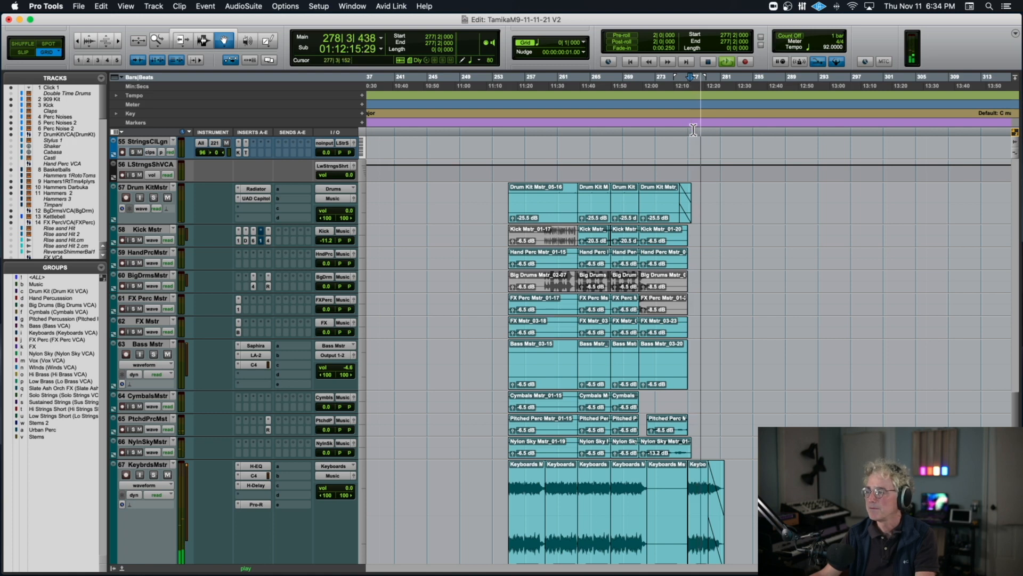
pyautogui.scroll(-10, 689, 159)
pyautogui.scroll(-5, 689, 168)
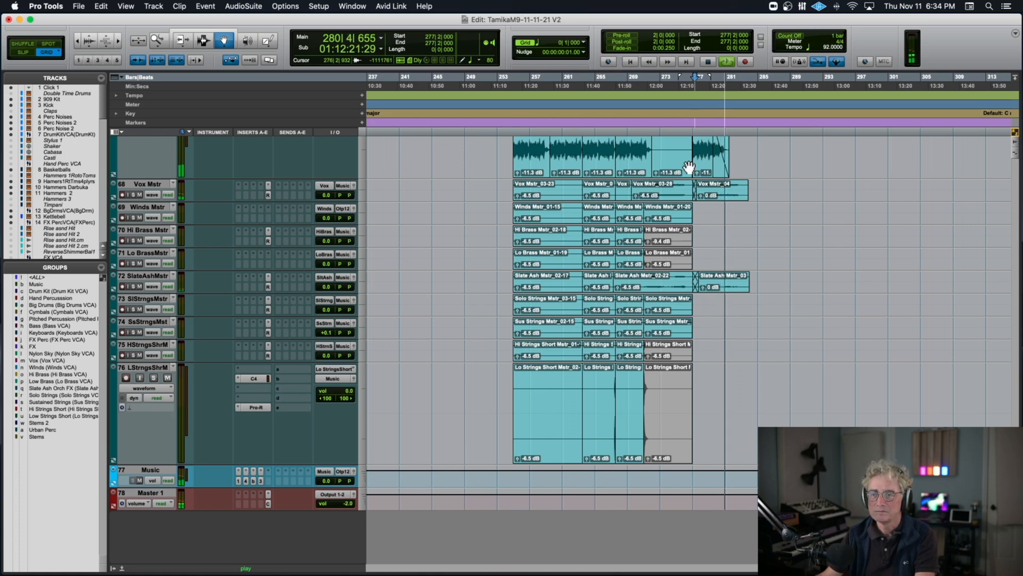
# Stop the playback of the last version's ending and return to the 909 Kit clips of the Full Mix.
pyautogui.scroll(20, 689, 168)
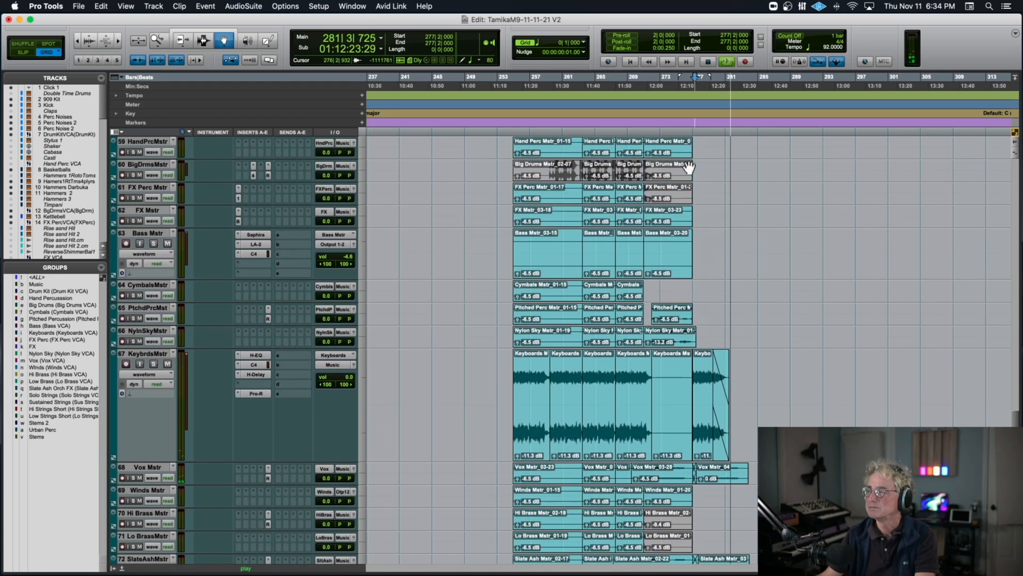
pyautogui.press('space')
pyautogui.scroll(-7, 689, 168)
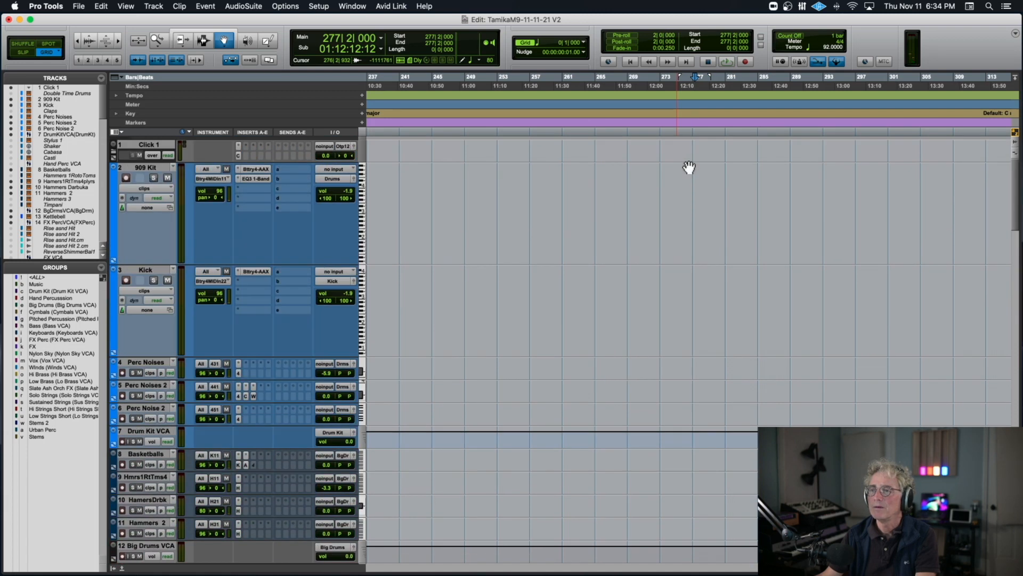
pyautogui.scroll(4, 689, 168)
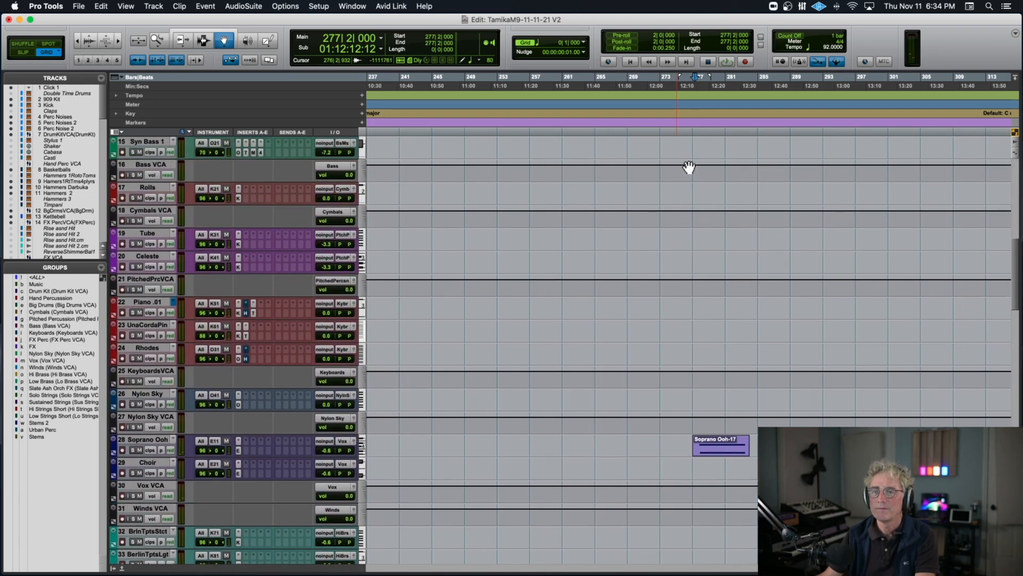
pyautogui.hscroll(-4, 689, 167)
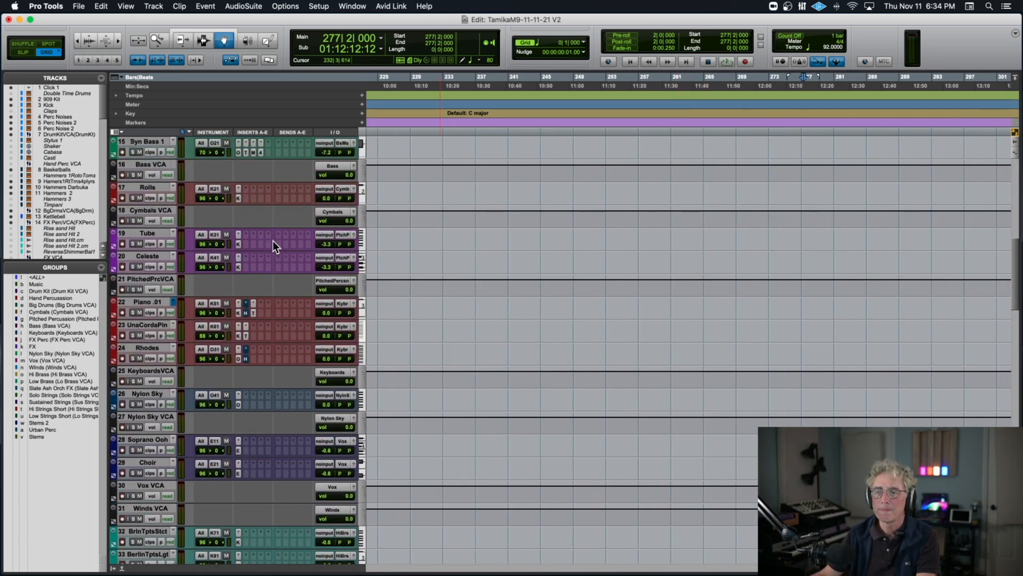
pyautogui.scroll(6, 268, 242)
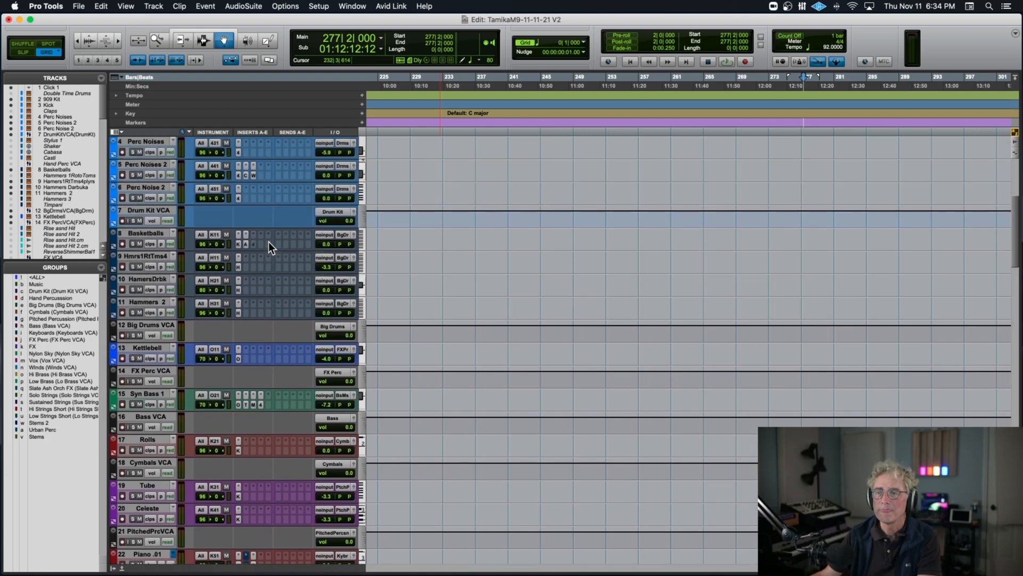
pyautogui.scroll(3, 268, 242)
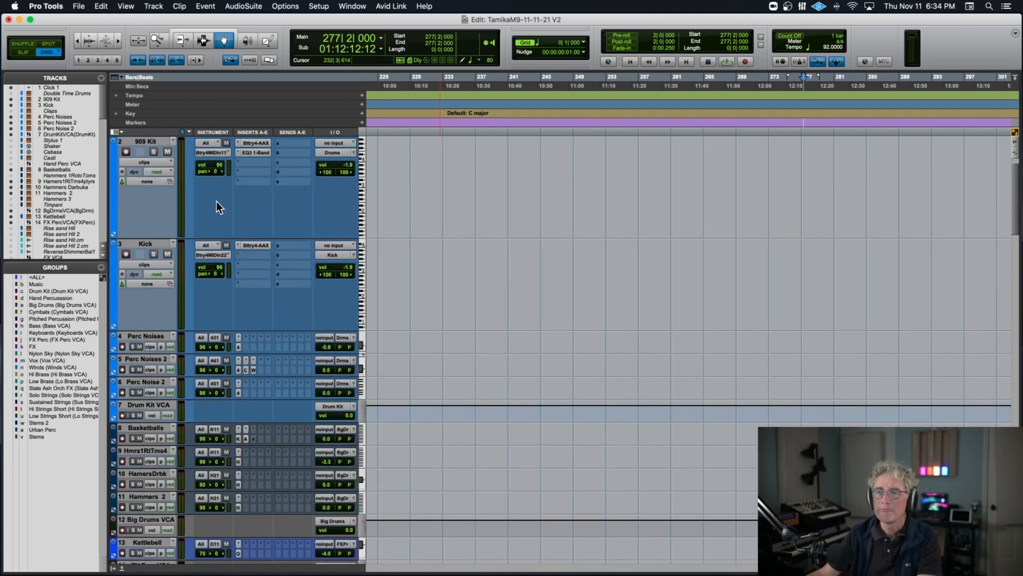
pyautogui.hscroll(-15, 386, 205)
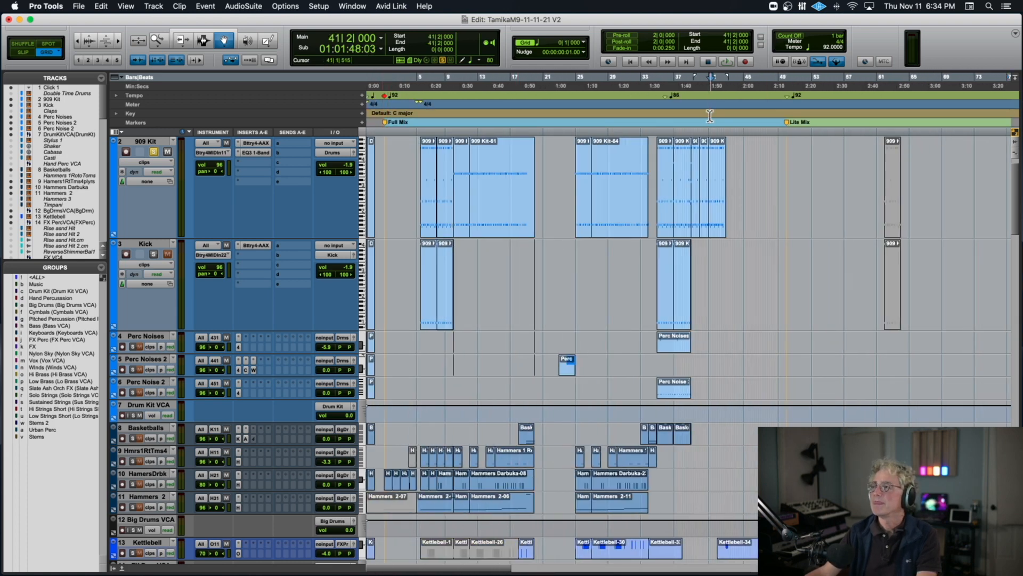
# Open the EQ3 1-Band plug-in on the 909 Kit track and briefly play its low-pass filter automation from 41|2.
pyautogui.click(254, 153)
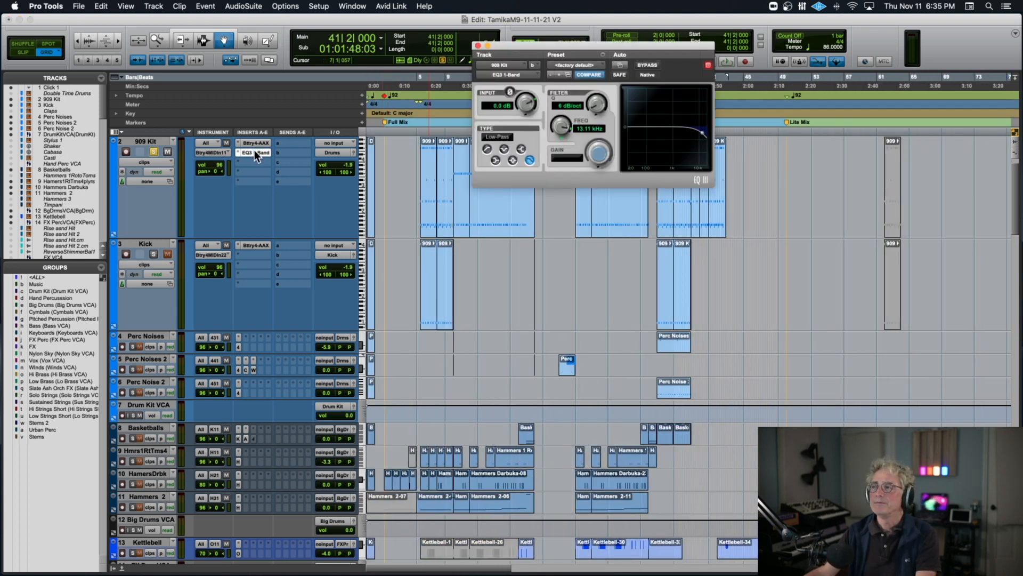
pyautogui.press('space')
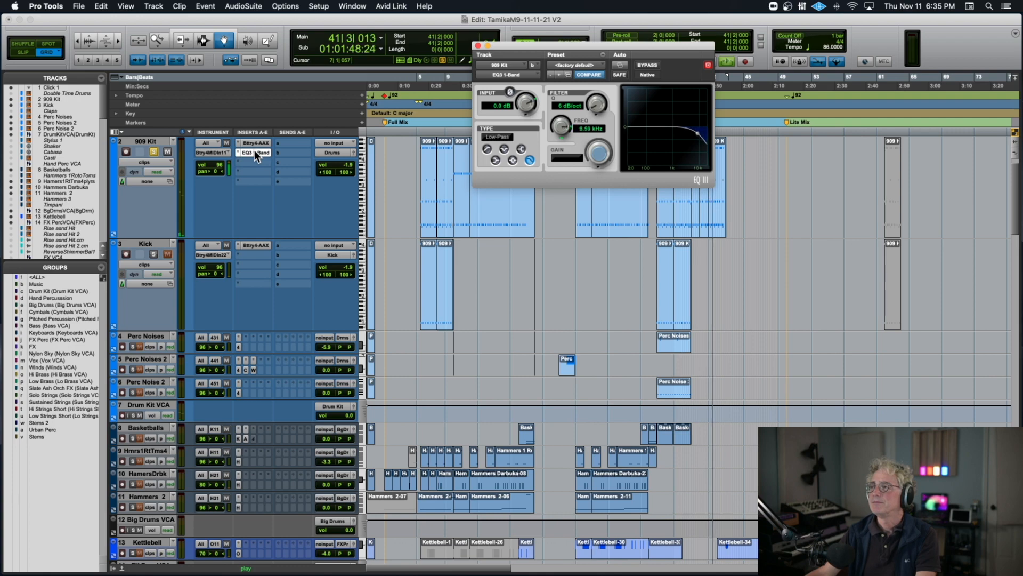
pyautogui.press('space')
# Solo the Drum Kit Mstr track and play from 41|2 to examine the automated low-pass sweep, then stop.
pyautogui.scroll(-10, 271, 144)
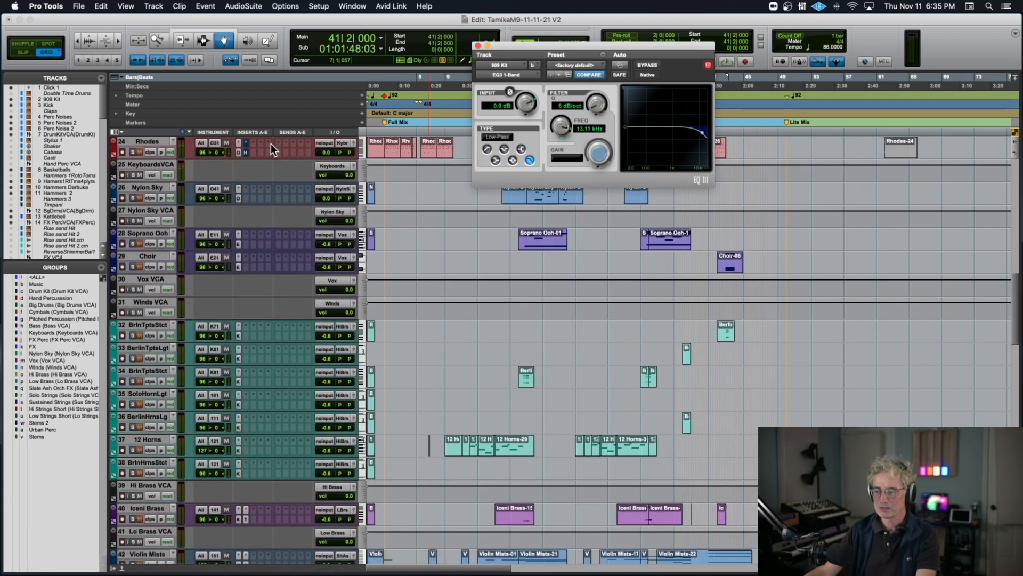
pyautogui.scroll(-10, 271, 144)
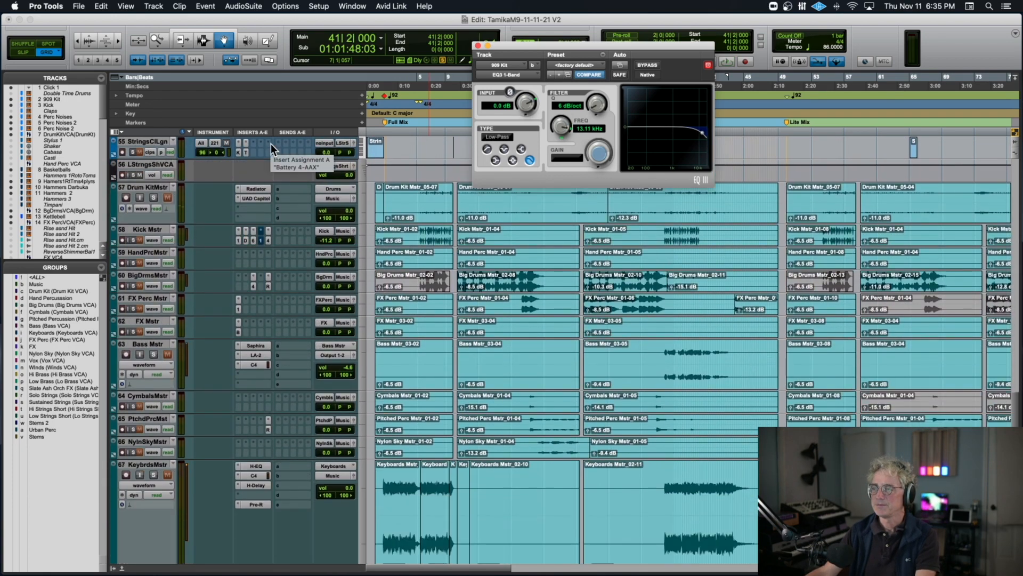
pyautogui.hscroll(2, 271, 144)
pyautogui.click(154, 197)
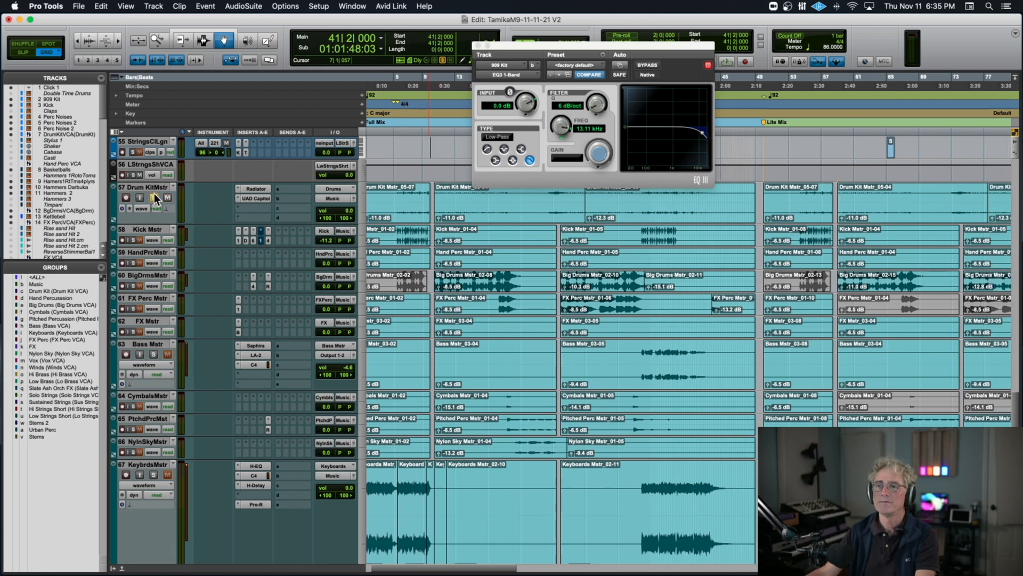
pyautogui.scroll(10, 183, 183)
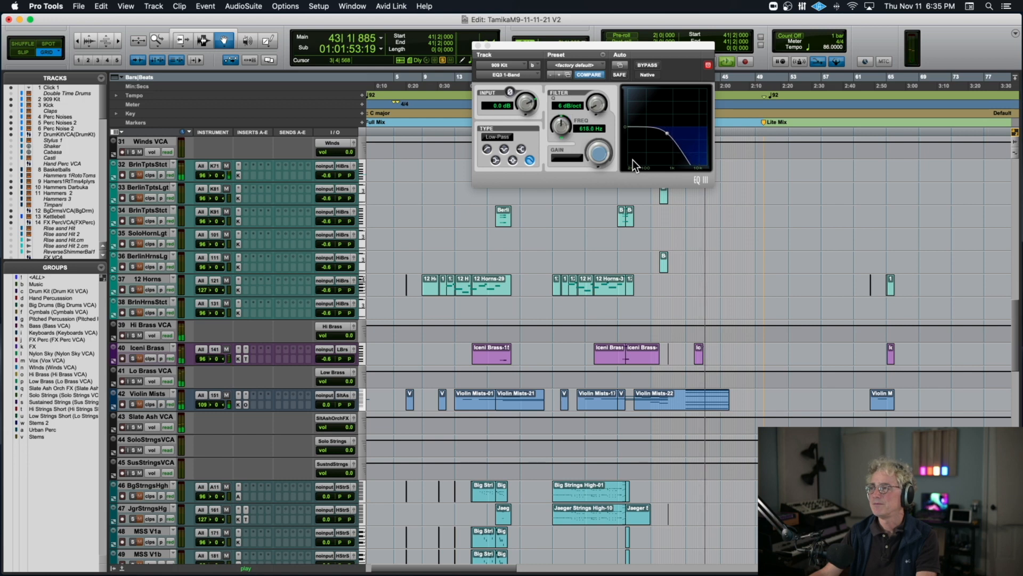
pyautogui.press('space')
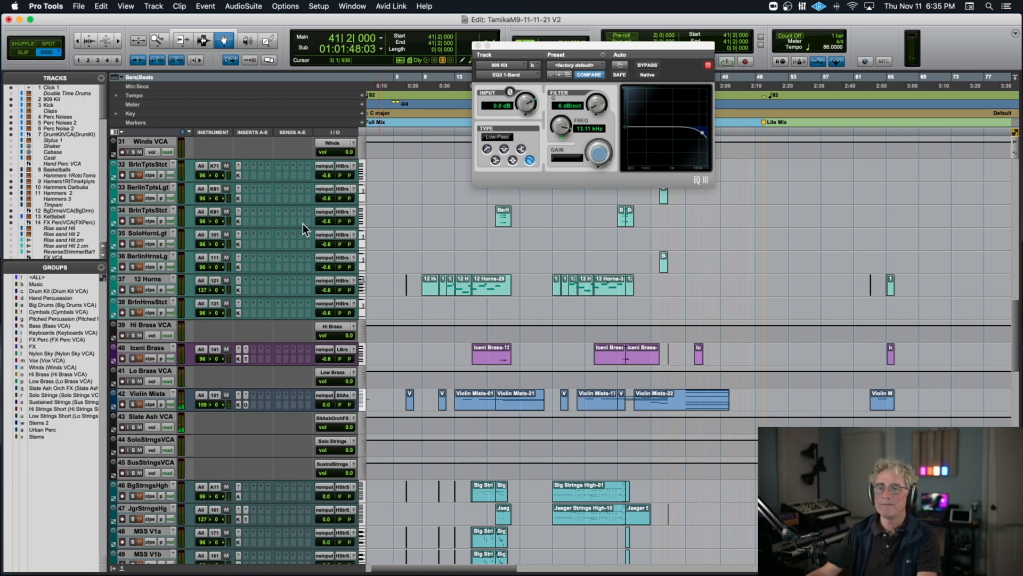
# Locate the Syn Bass 1 track and open its UAD Moog Multimode Filter plug-in.
pyautogui.scroll(-4, 282, 227)
pyautogui.scroll(-9, 281, 227)
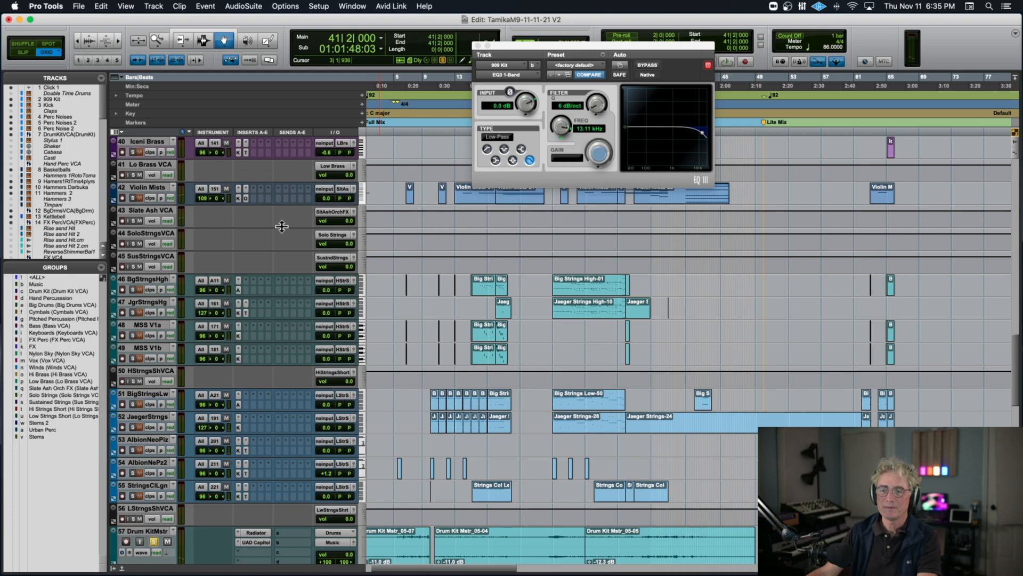
pyautogui.scroll(-8, 282, 226)
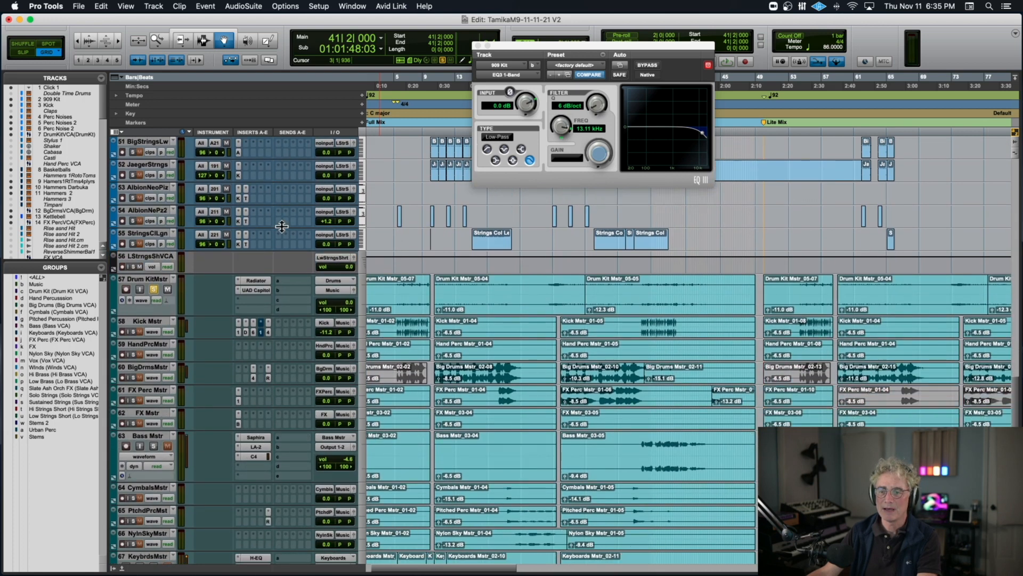
pyautogui.scroll(-2, 282, 227)
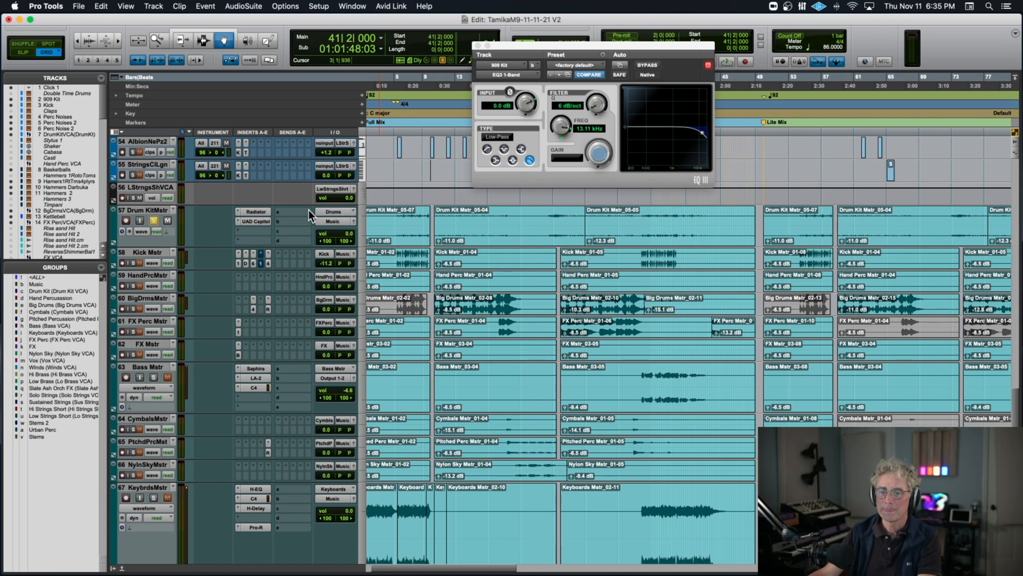
pyautogui.scroll(20, 309, 210)
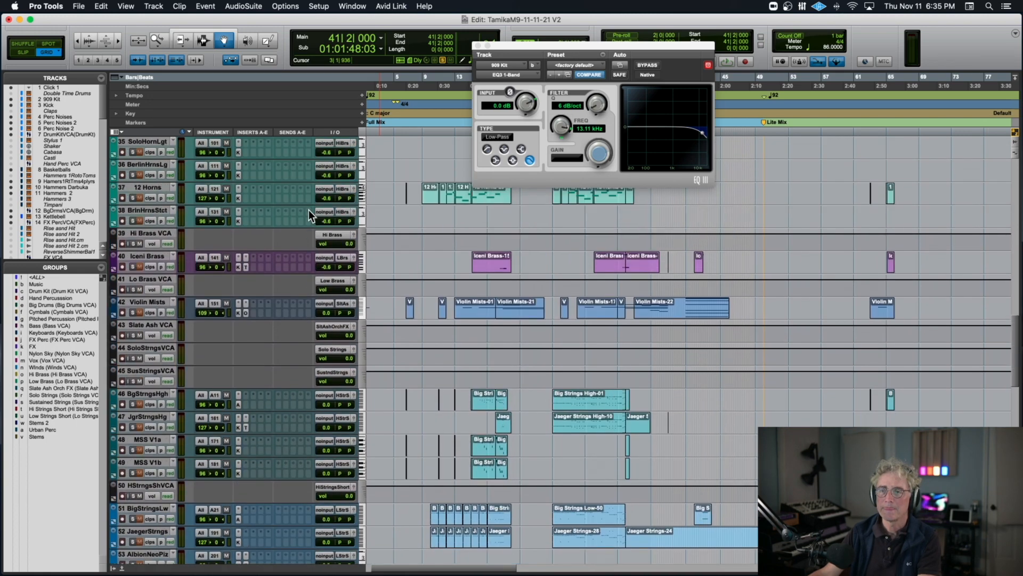
pyautogui.scroll(14, 309, 210)
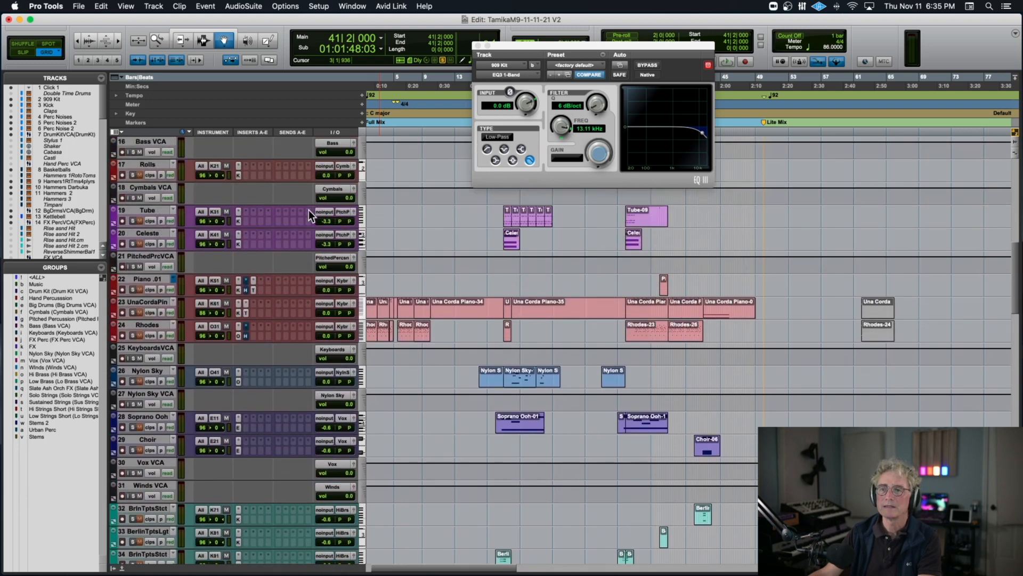
pyautogui.scroll(2, 309, 210)
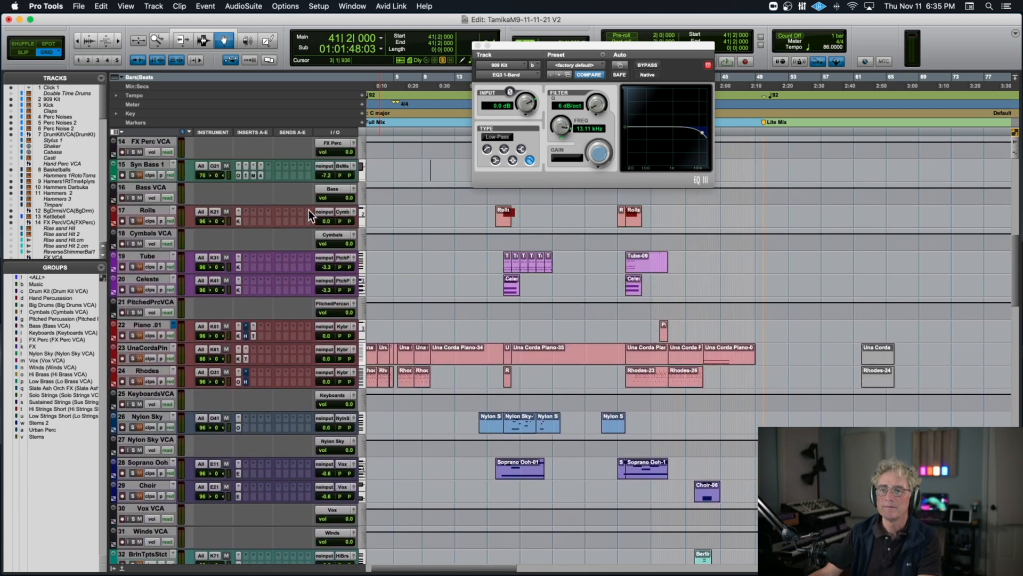
pyautogui.scroll(1, 308, 210)
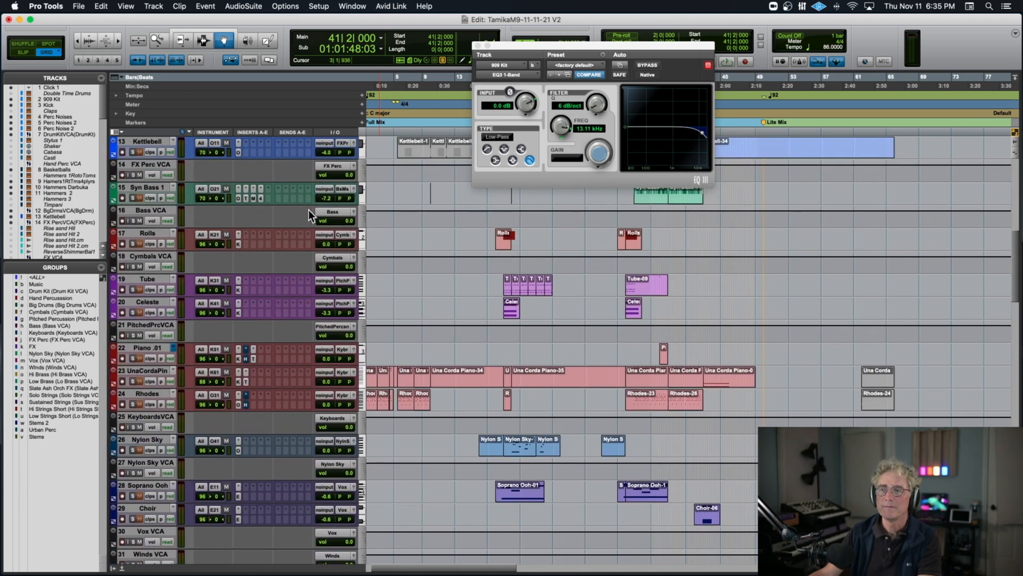
pyautogui.click(253, 197)
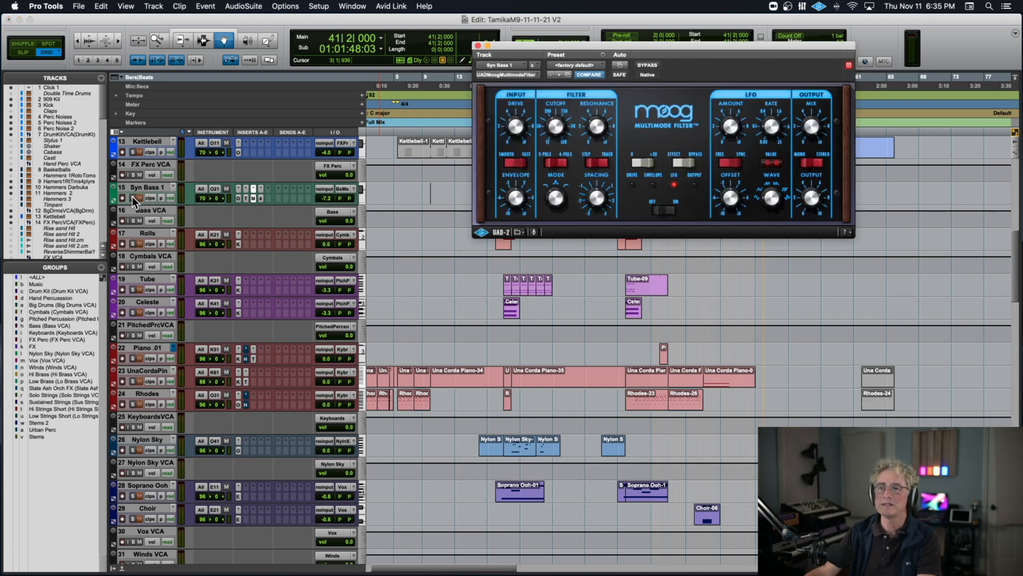
# Solo the Bass Mstr track along with Drum Kit Mstr and start playback from 41|2.
pyautogui.scroll(-15, 172, 221)
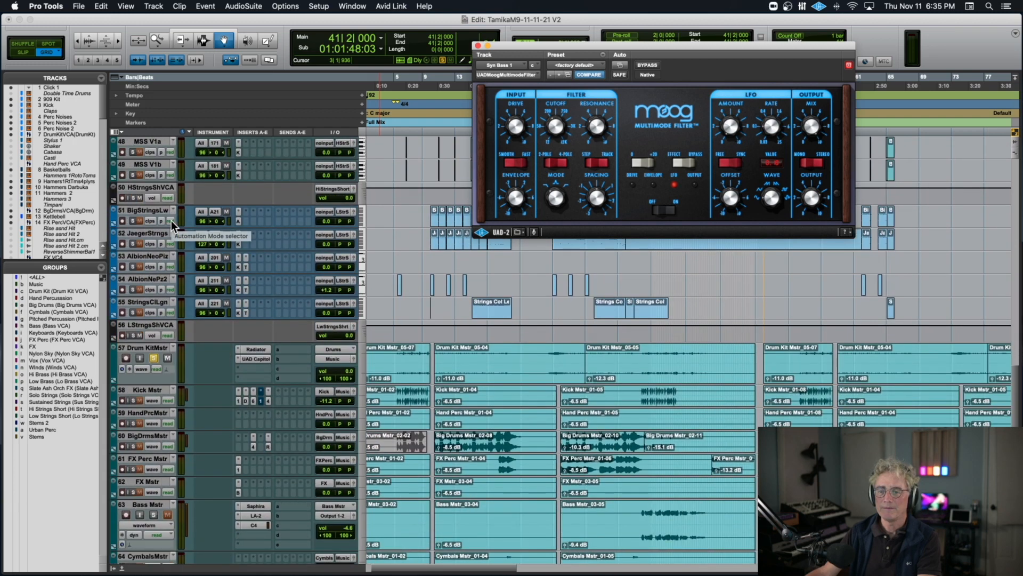
pyautogui.scroll(-5, 171, 220)
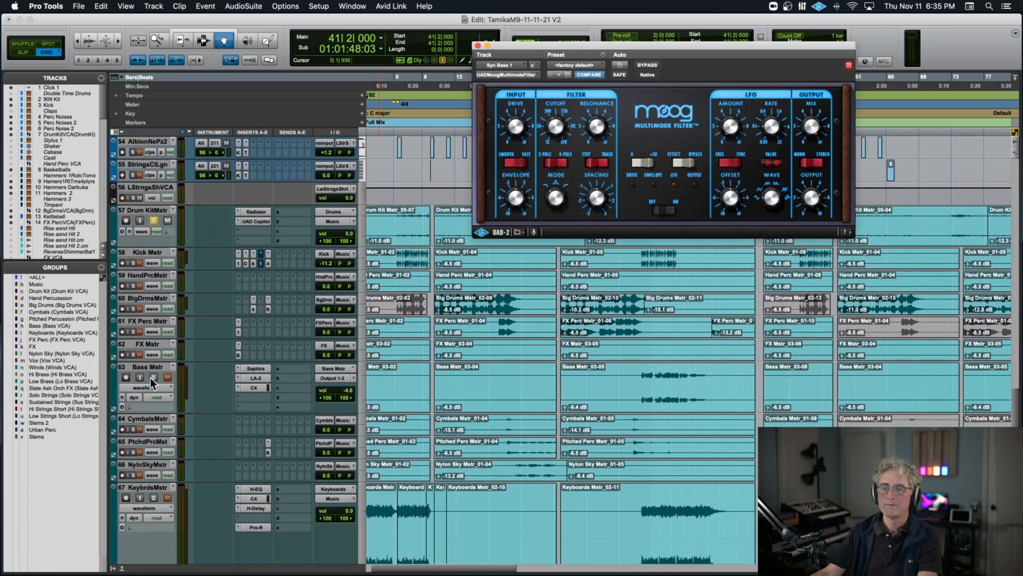
pyautogui.click(153, 378)
pyautogui.press('space')
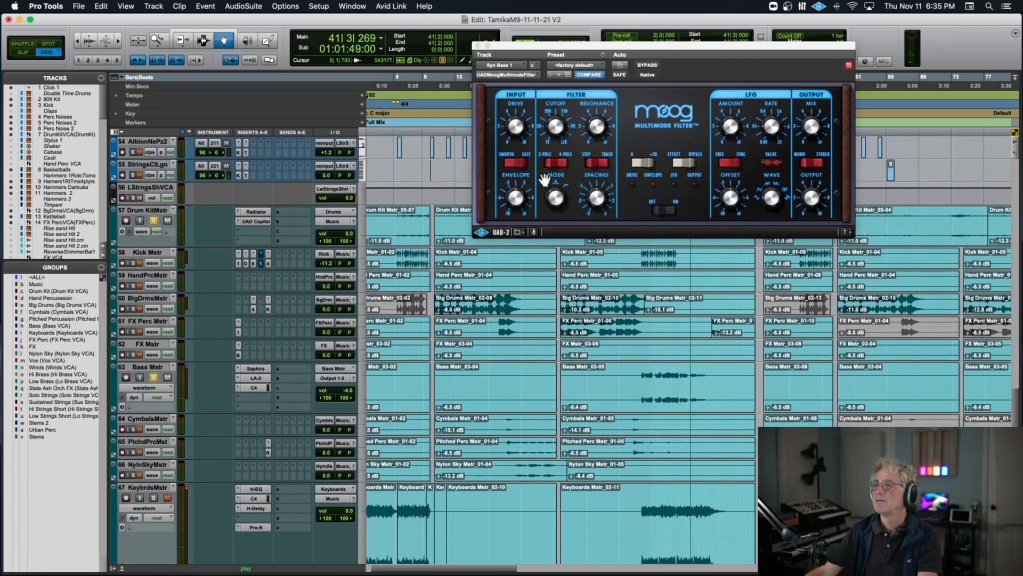
# Play the bass part from 35|3 with the Moog filter window moved clear of the clips, then stop and close the window.
pyautogui.moveTo(574, 47); pyautogui.dragTo(311, 51)
pyautogui.click(638, 112)
pyautogui.press('space')
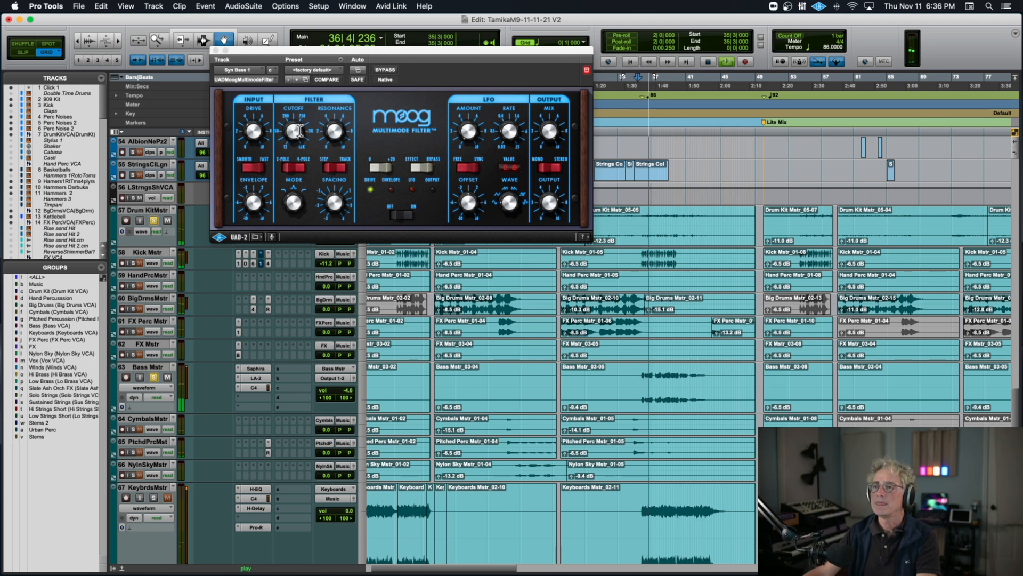
pyautogui.moveTo(334, 59); pyautogui.dragTo(474, 132)
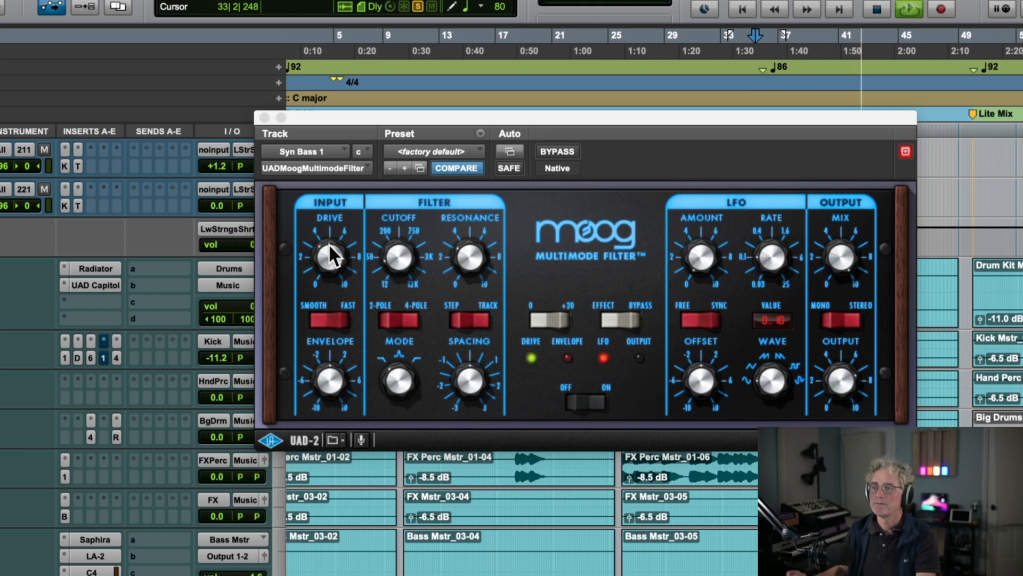
pyautogui.press('space')
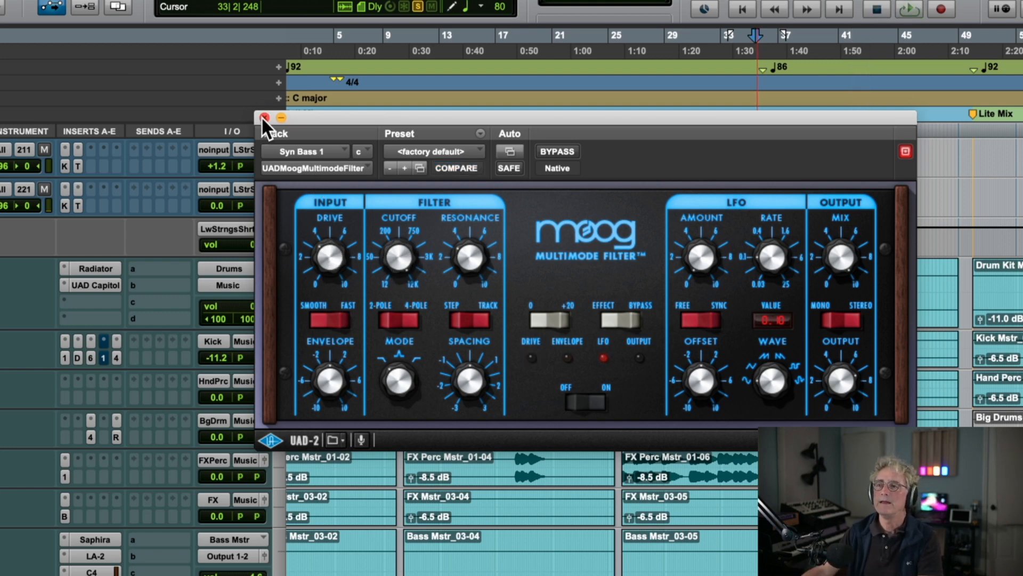
pyautogui.click(263, 118)
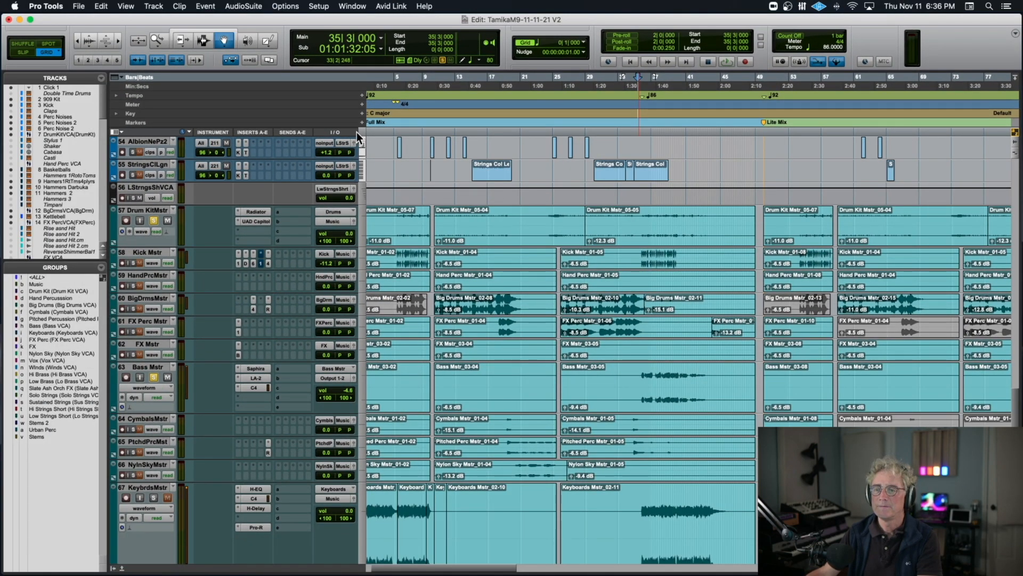
# Open the LX480 Essentials reverb on Syn Bass 1, examine its mix automation during playback from 35|3, then close it and stop.
pyautogui.scroll(15, 357, 132)
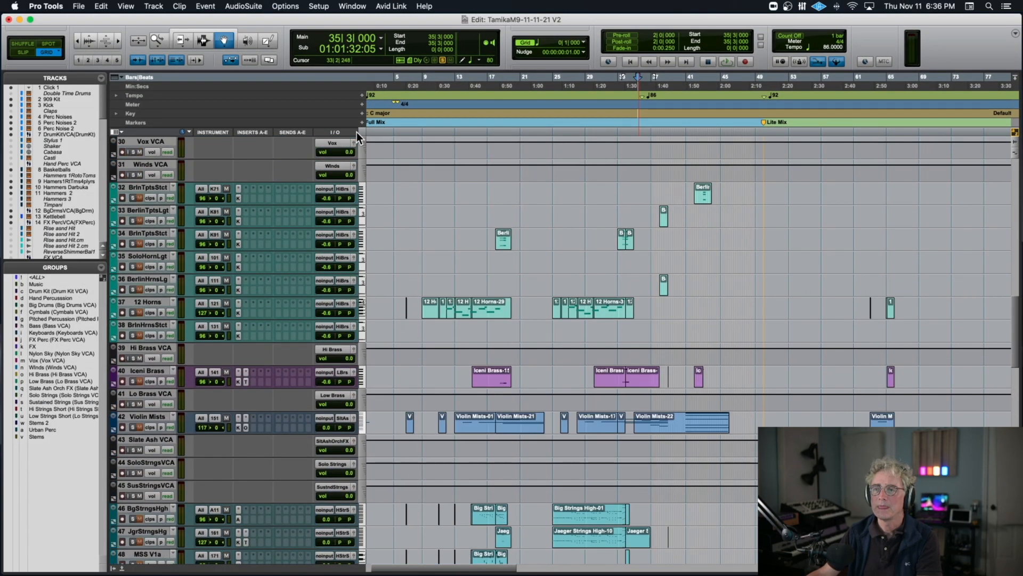
pyautogui.scroll(2, 357, 132)
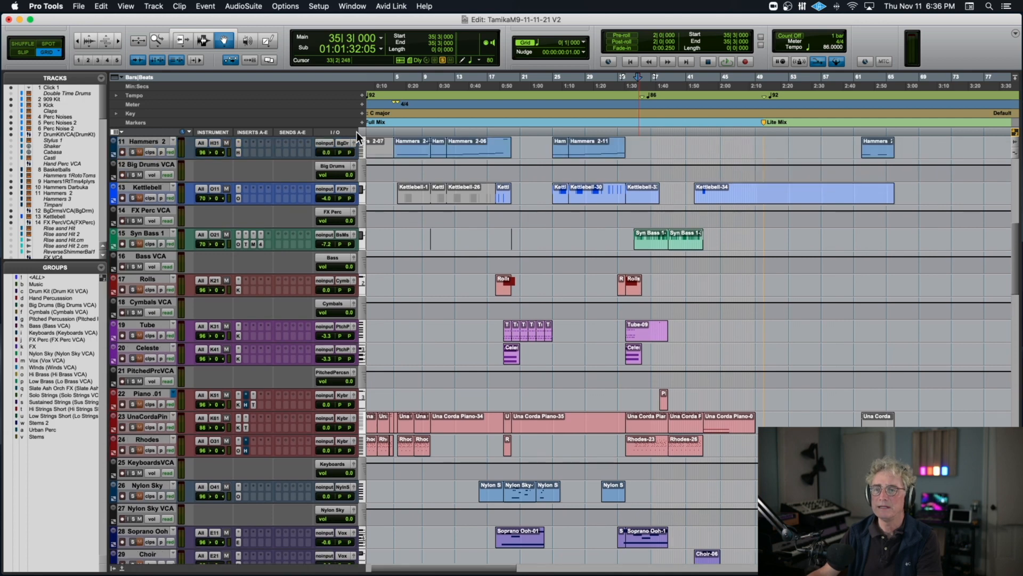
pyautogui.click(261, 245)
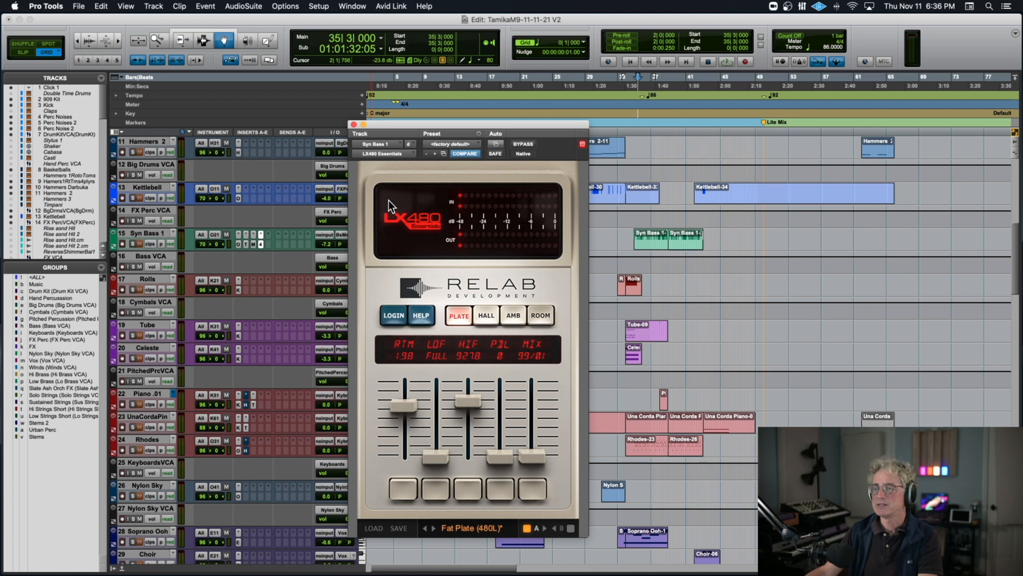
pyautogui.press('space')
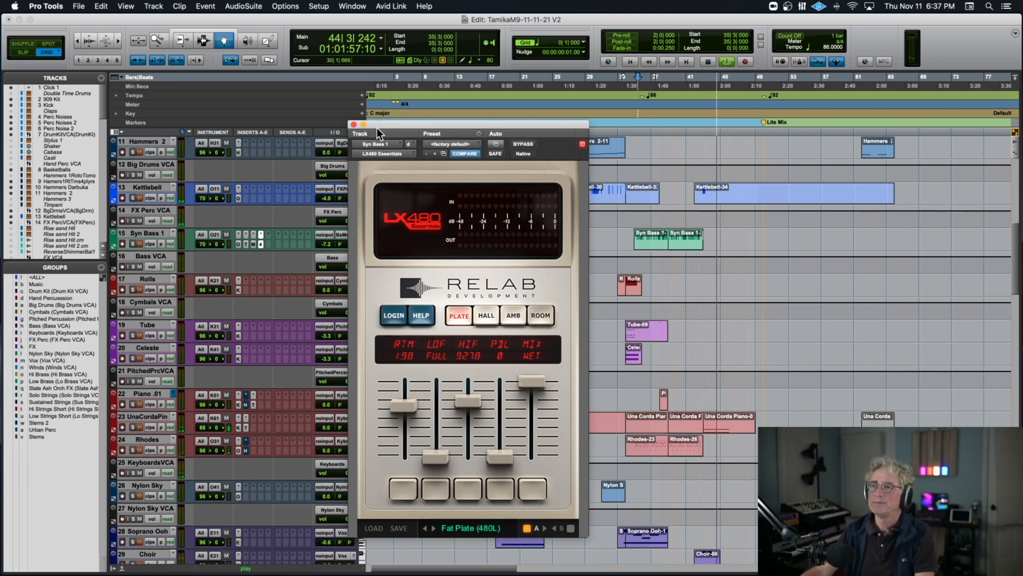
pyautogui.click(353, 124)
pyautogui.press('space')
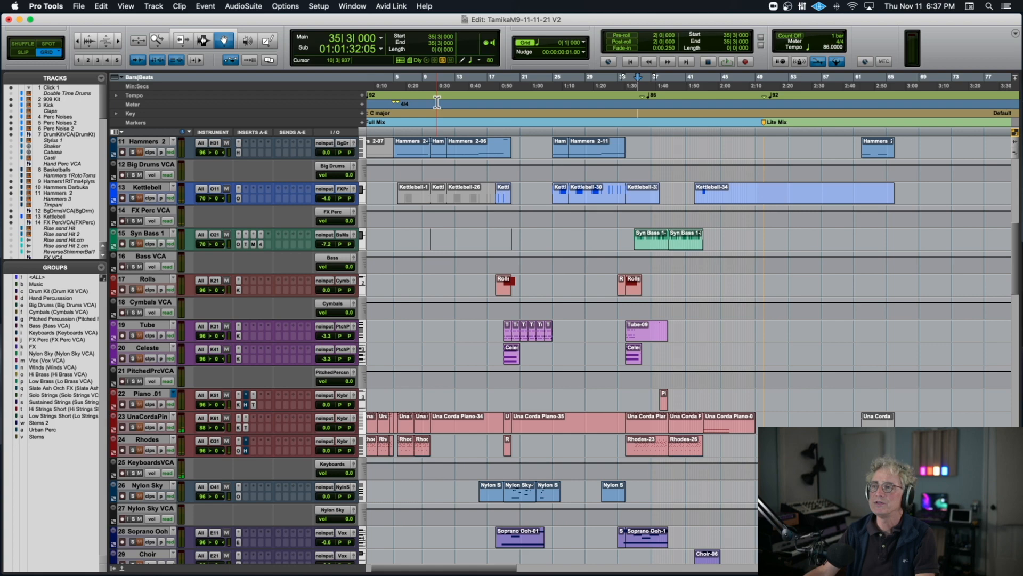
pyautogui.hscroll(3, 237, 189)
pyautogui.hscroll(-4, 282, 180)
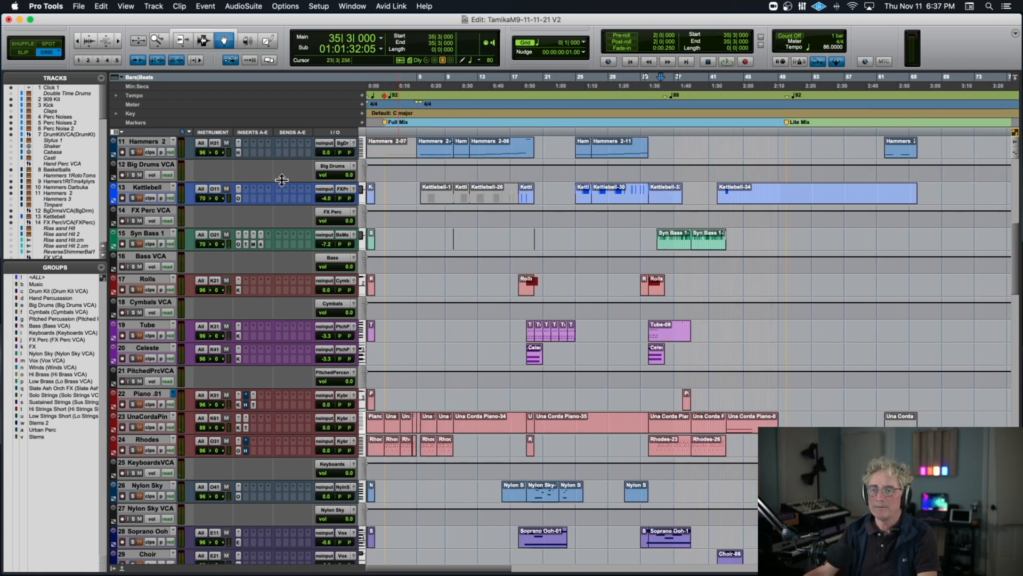
# Switch the solo from the Drum Kit Mstr track to Keyboards Mstr and start playback from 0|3.
pyautogui.scroll(-15, 282, 180)
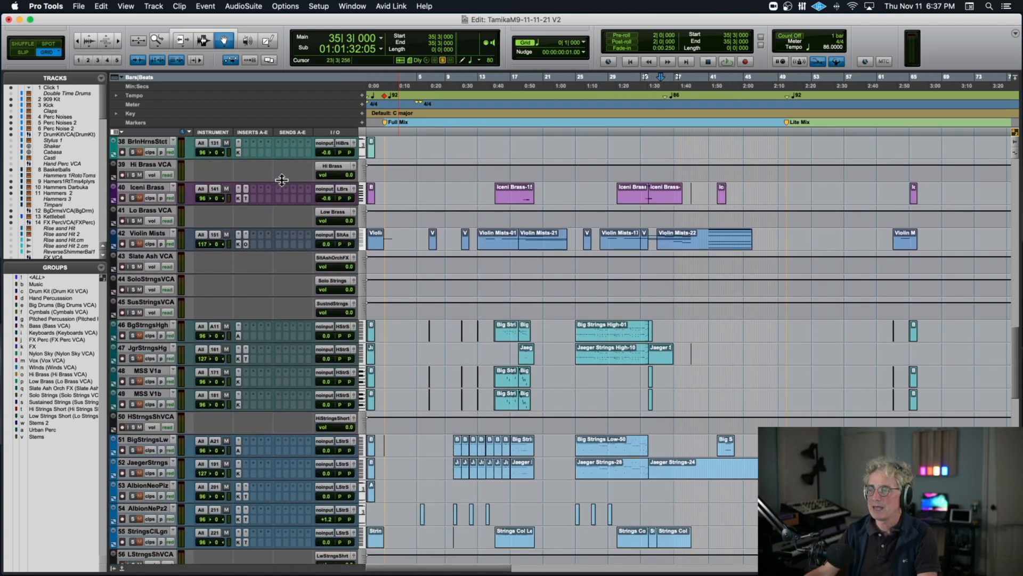
pyautogui.scroll(-3, 282, 180)
pyautogui.hscroll(1, 169, 273)
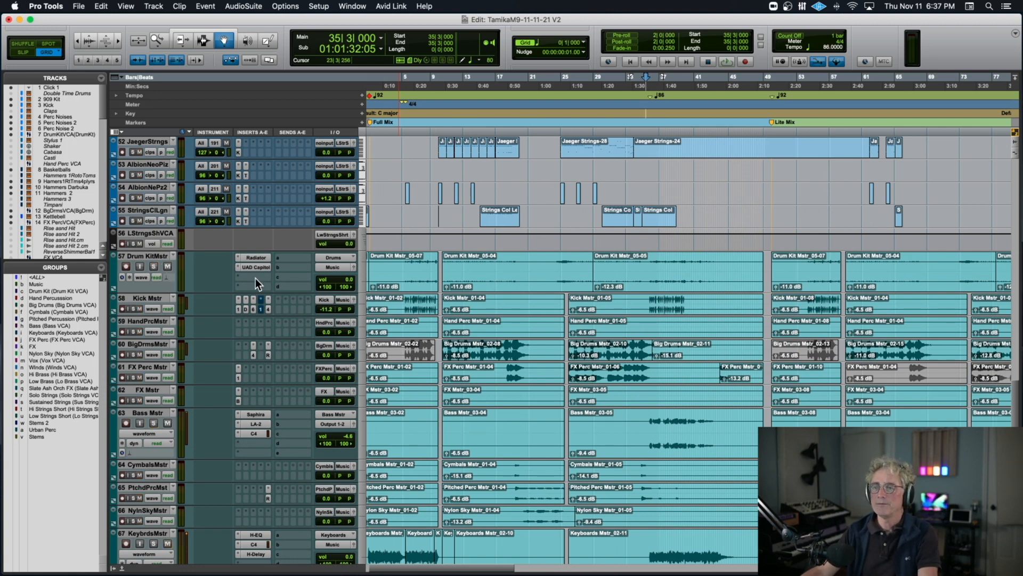
pyautogui.hscroll(-1, 245, 278)
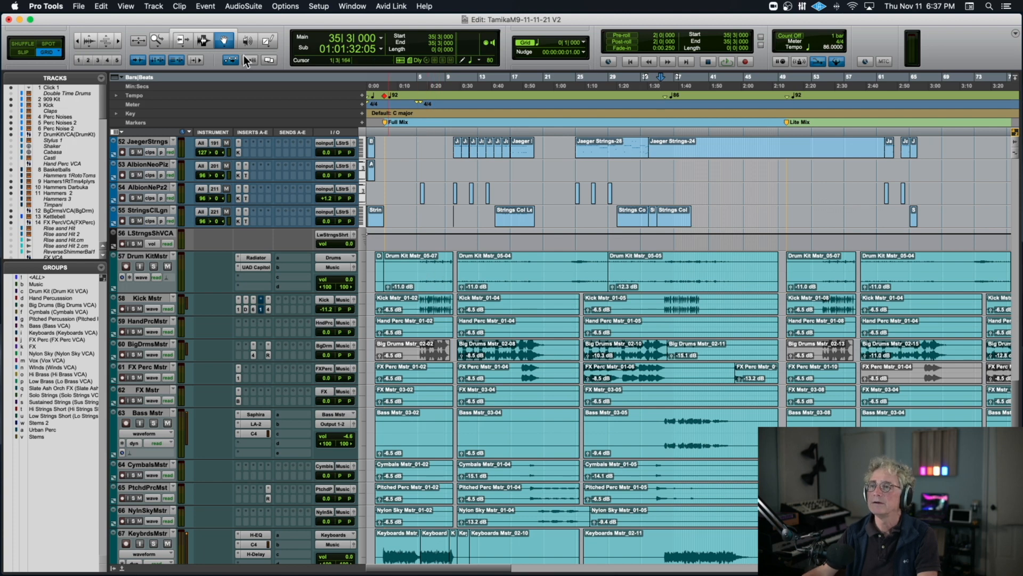
pyautogui.click(155, 267)
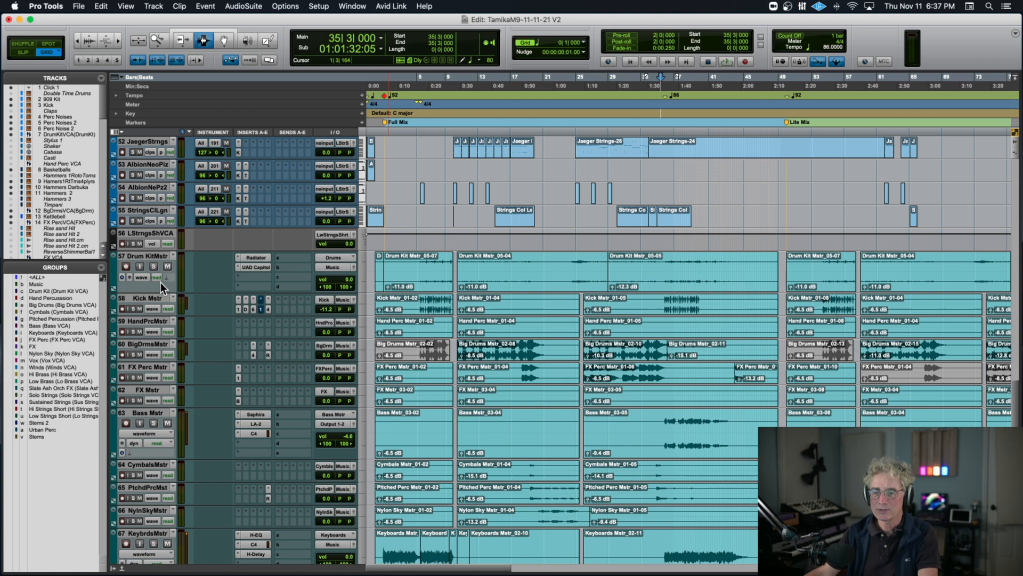
pyautogui.scroll(-5, 225, 469)
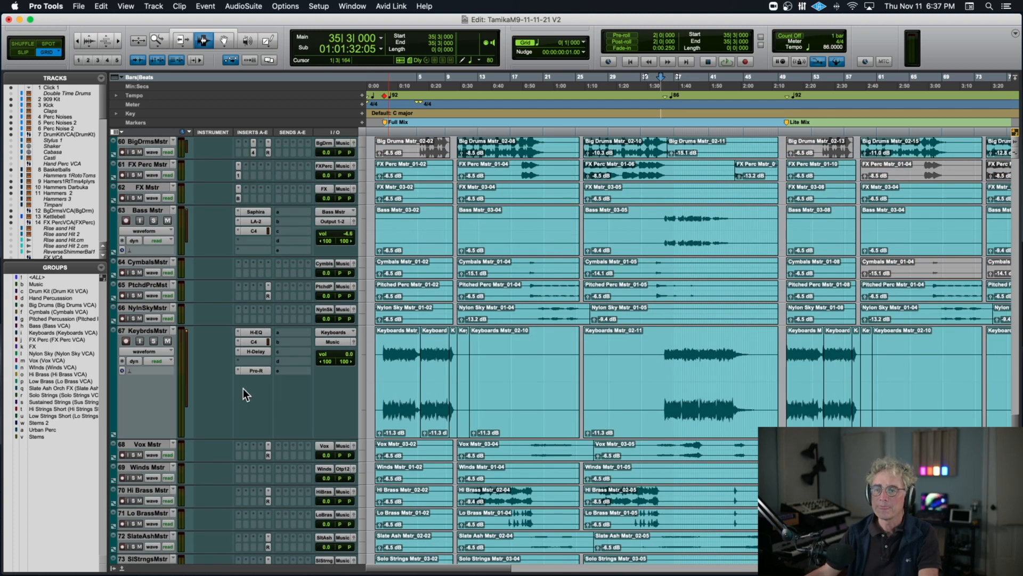
pyautogui.click(153, 341)
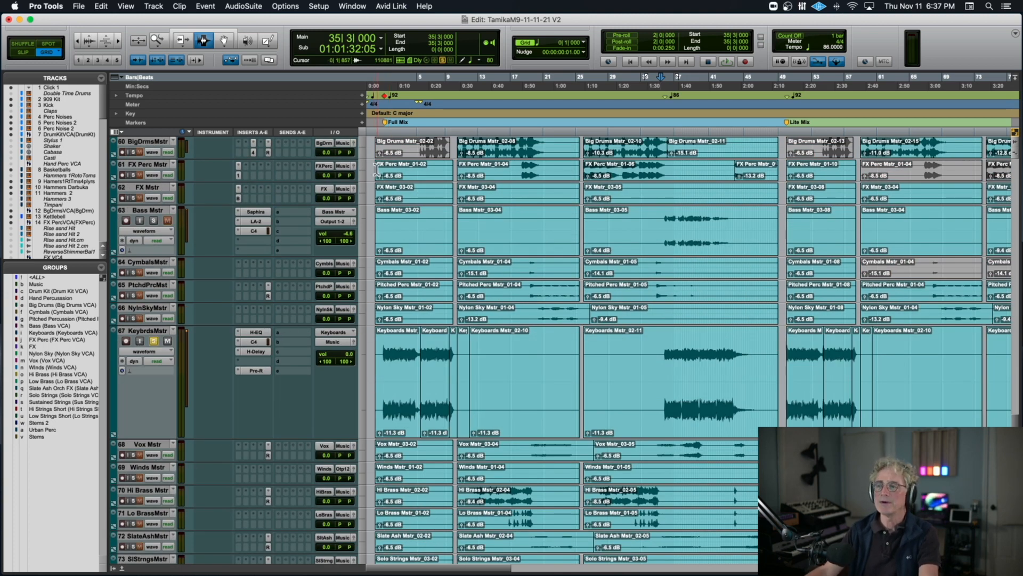
pyautogui.click(379, 128)
pyautogui.press('space')
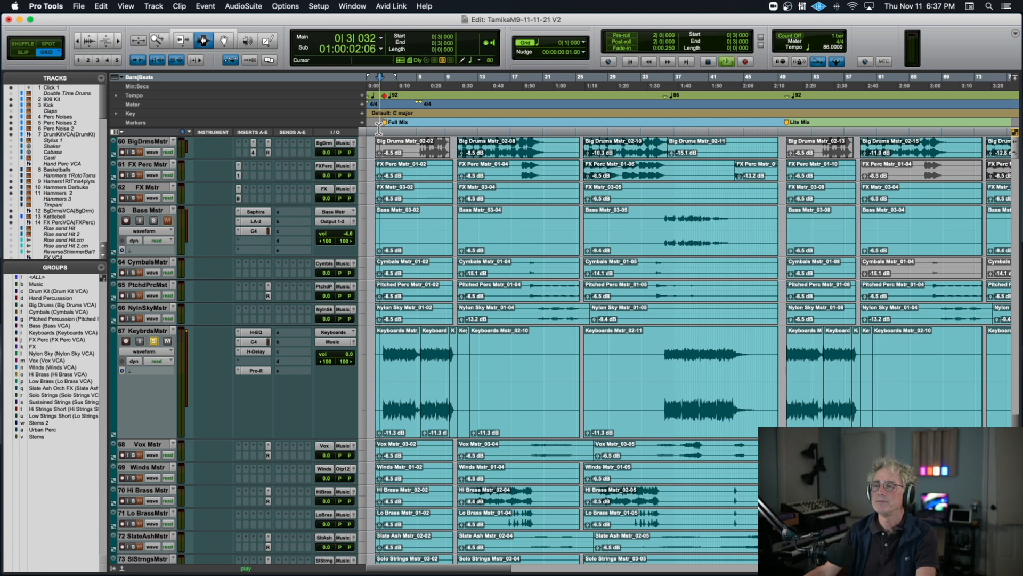
pyautogui.press('t')
pyautogui.press('t')
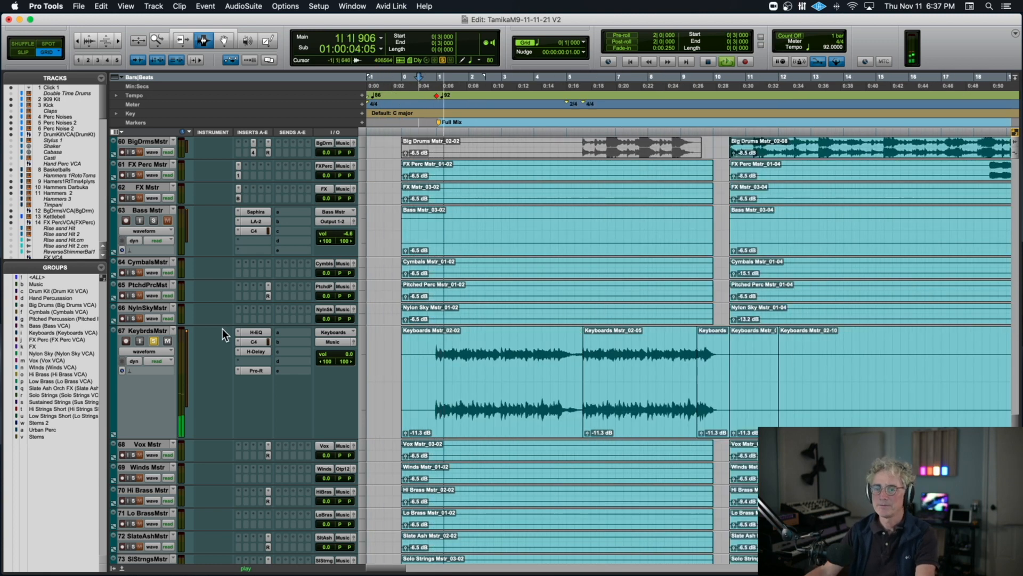
# Check which automation views the Keyboards Mstr track offers, stop playback, and open its H-Delay plug-in.
pyautogui.click(163, 353)
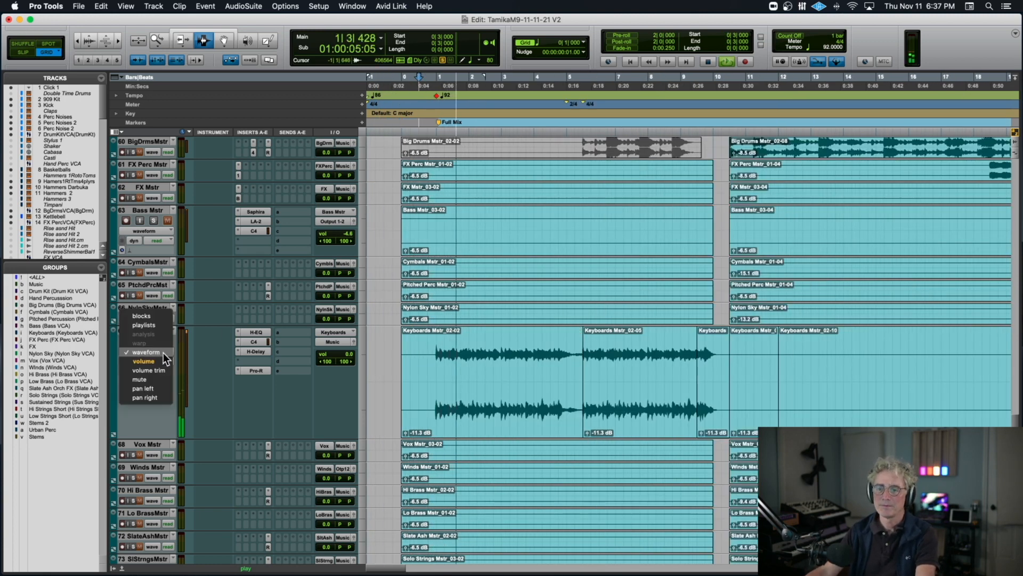
pyautogui.click(235, 288)
pyautogui.press('space')
pyautogui.click(256, 351)
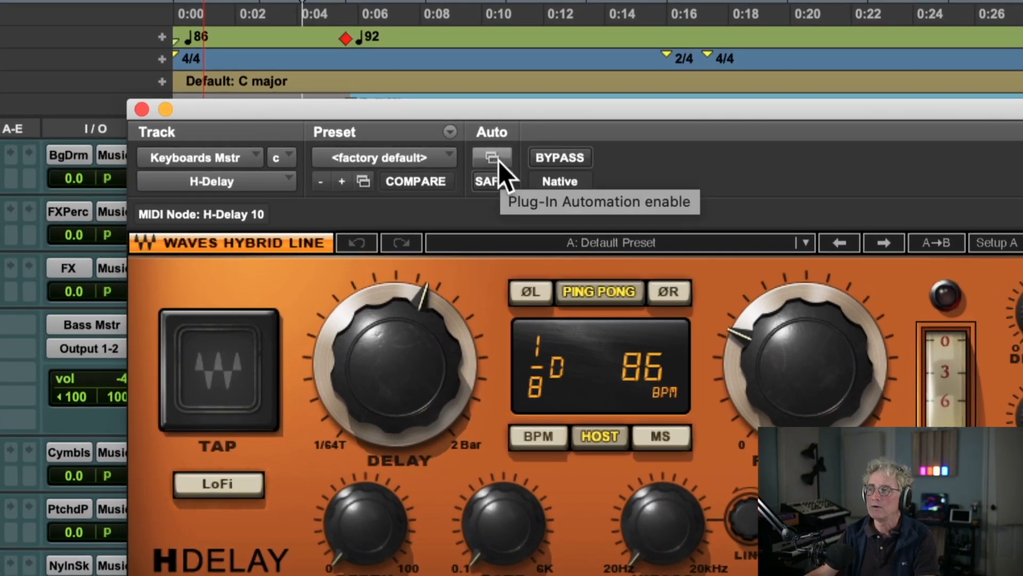
# Enable H-Delay's Mix parameter for automation, viewing the automatable parameters of H-EQ, C4 and FabFilter Pro-R before confirming.
pyautogui.click(498, 161)
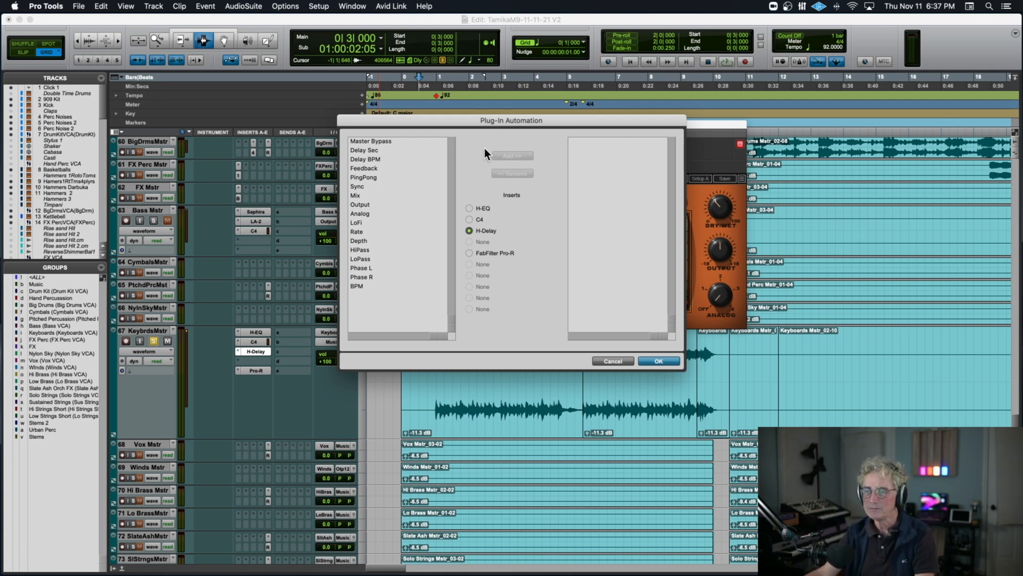
pyautogui.click(363, 196)
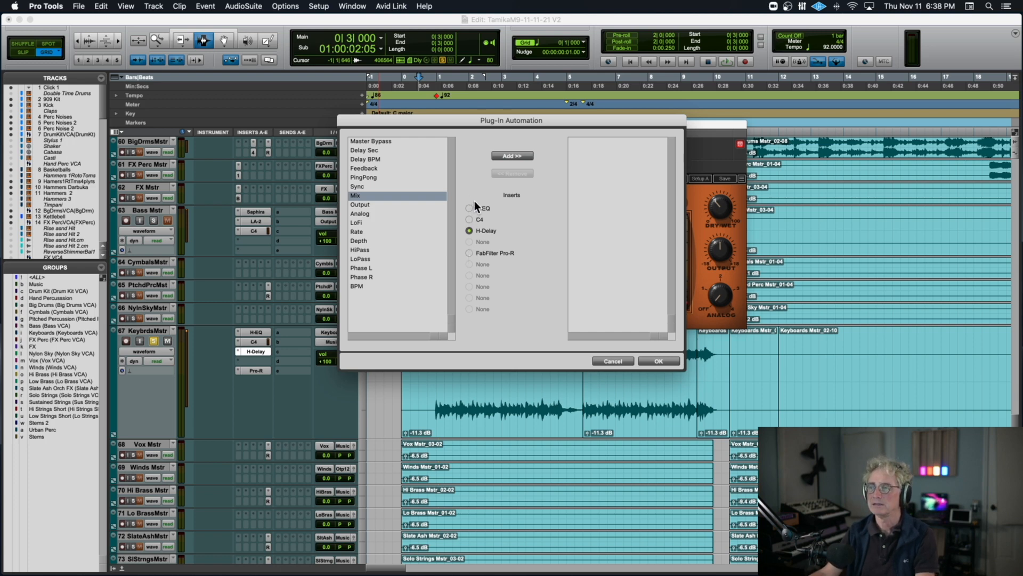
pyautogui.click(514, 155)
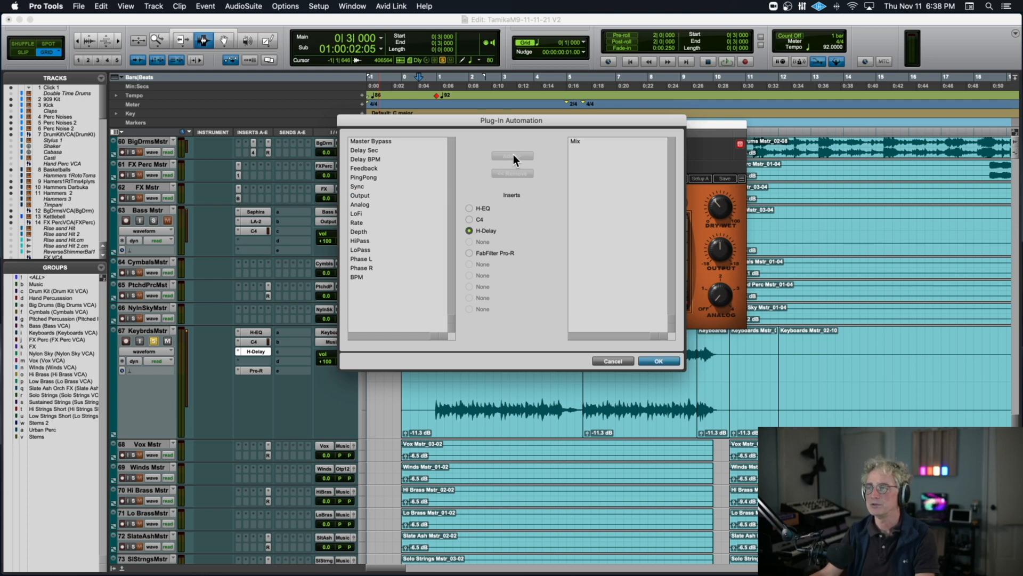
pyautogui.click(469, 208)
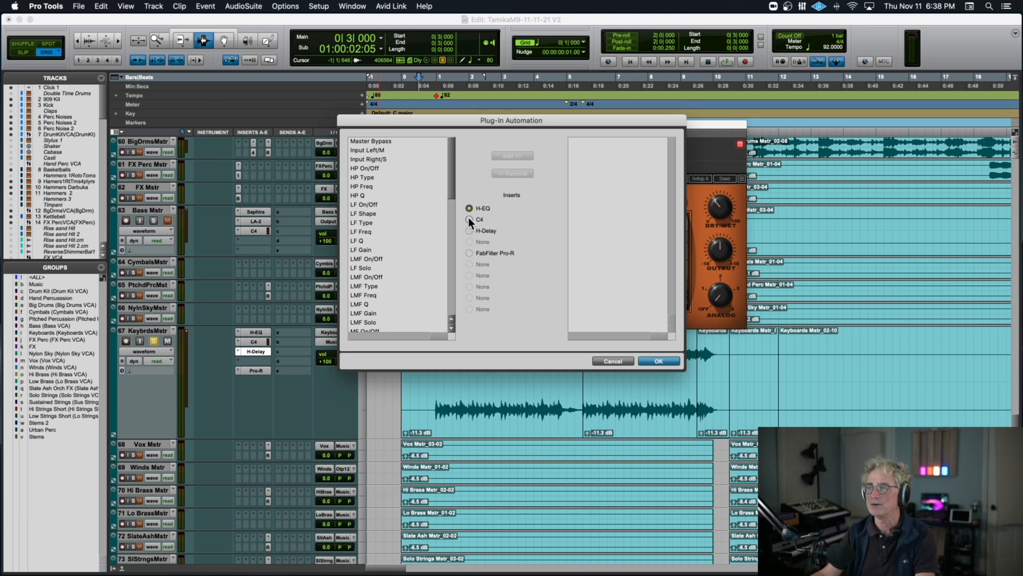
pyautogui.click(469, 219)
pyautogui.click(469, 254)
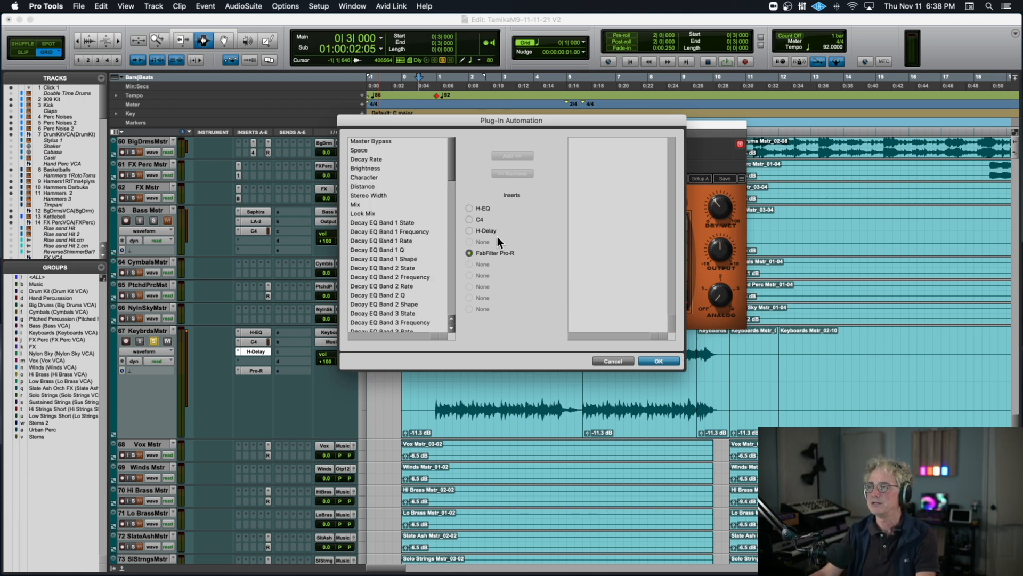
pyautogui.click(470, 231)
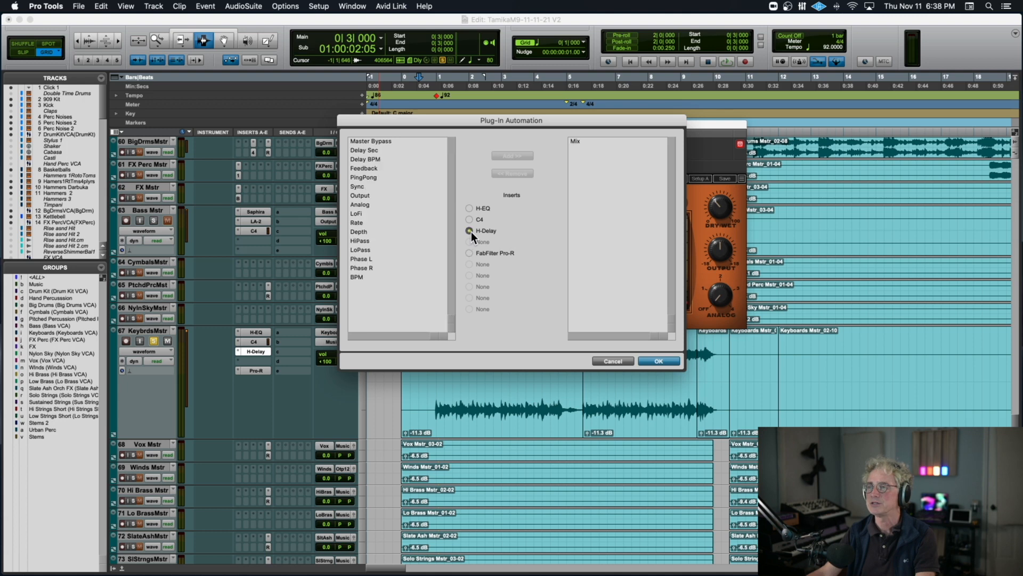
pyautogui.click(664, 358)
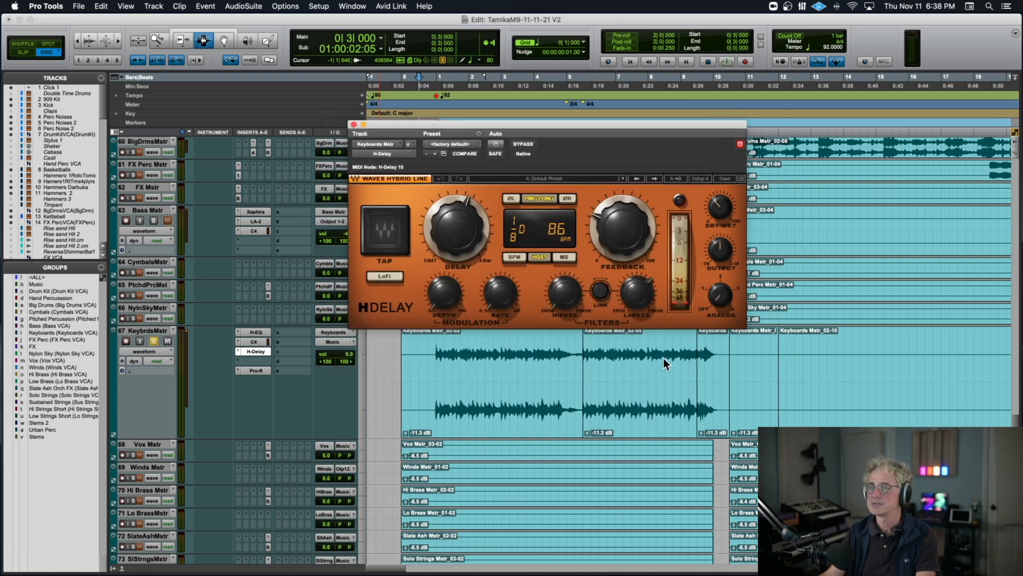
# Show the H-Delay Mix lane on Keyboards Mstr and draw a rising ramp across the first keyboards clip, up to the second clip's start.
pyautogui.click(152, 349)
pyautogui.moveTo(178, 408)
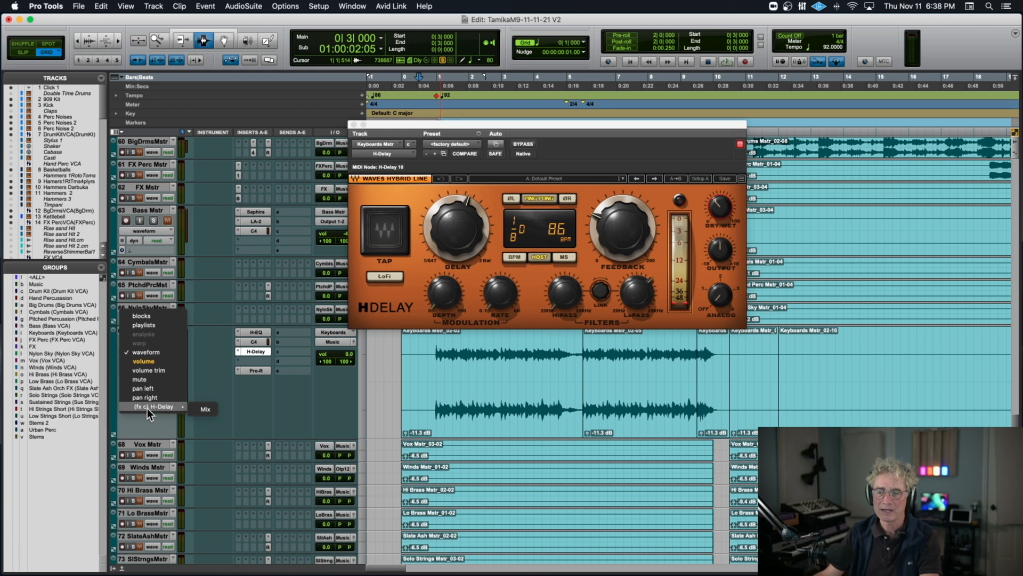
pyautogui.click(206, 410)
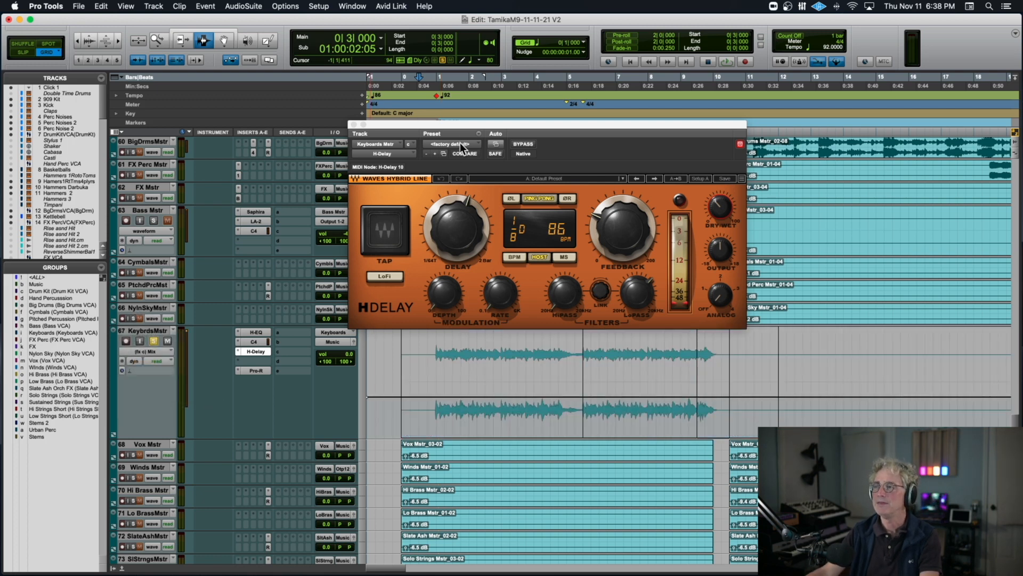
pyautogui.moveTo(465, 127); pyautogui.dragTo(714, 70)
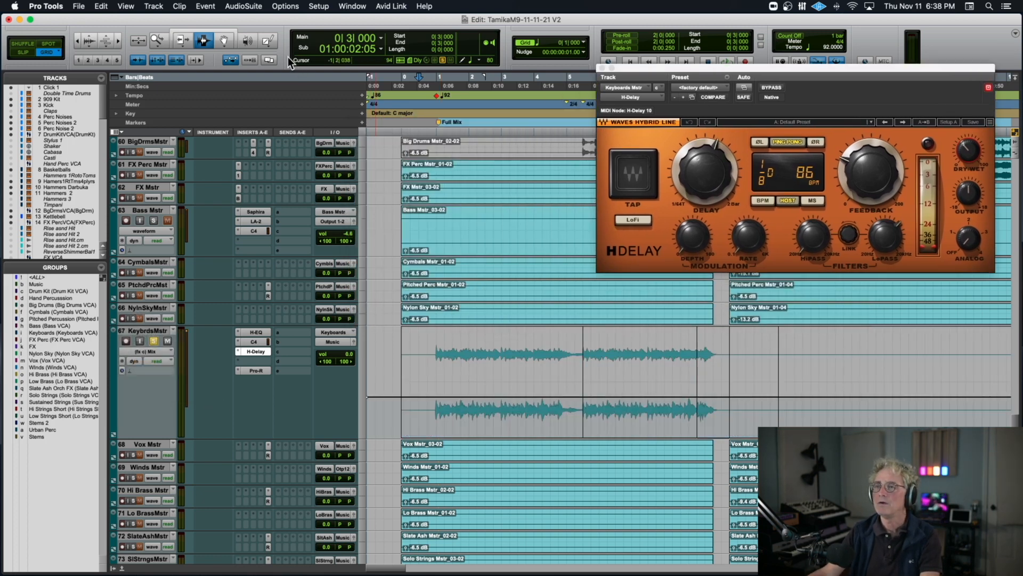
pyautogui.click(266, 42)
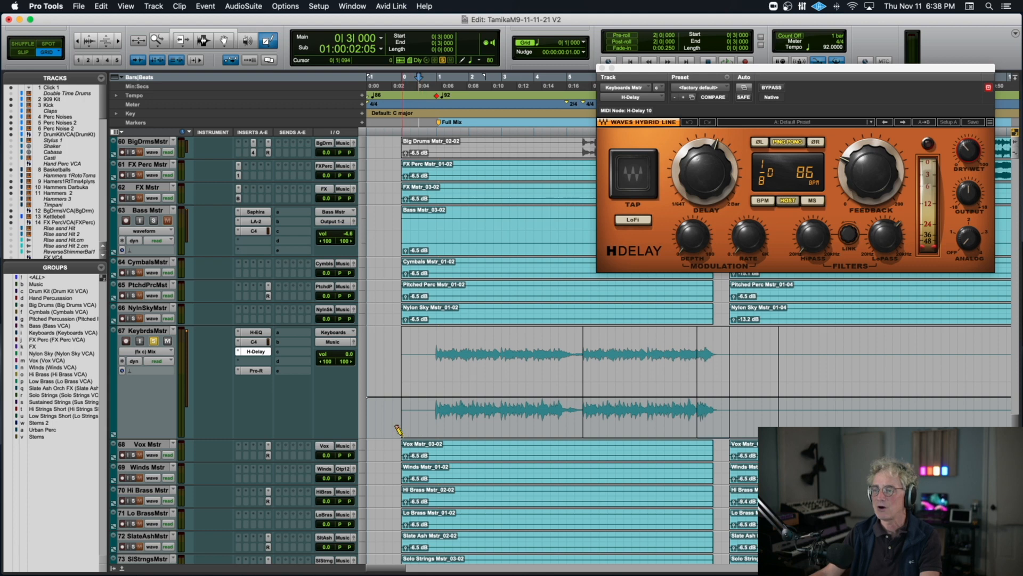
pyautogui.moveTo(401, 436)
pyautogui.mouseDown()
pyautogui.moveTo(549, 393)
pyautogui.moveTo(583, 371)
pyautogui.mouseUp()
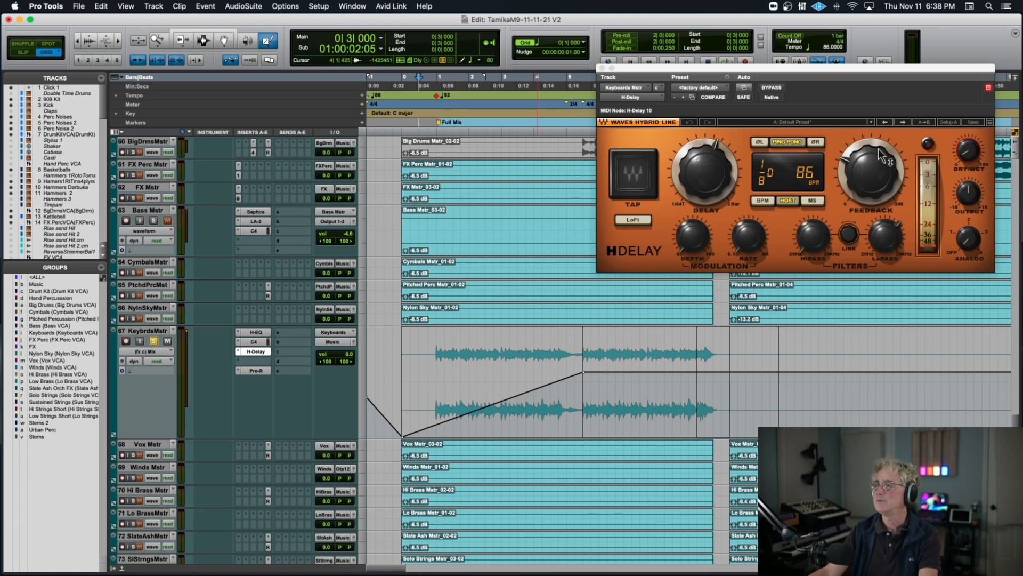
# Turn H-Delay's Dry/Wet up slightly, play the Mix ramp from 0|3 with the plug-in window in view, and stop.
pyautogui.moveTo(839, 67); pyautogui.dragTo(471, 109)
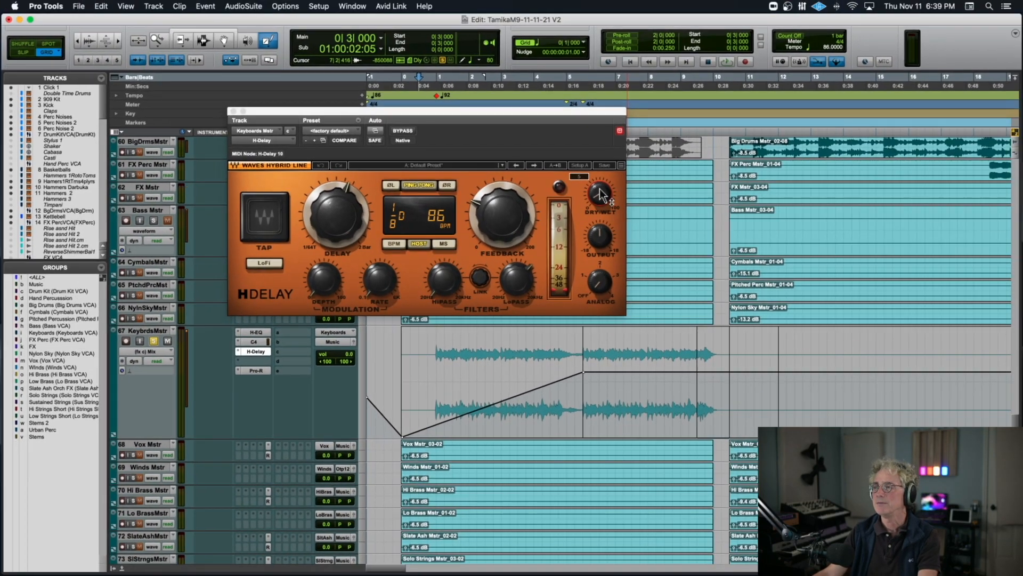
pyautogui.moveTo(611, 195); pyautogui.dragTo(610, 188)
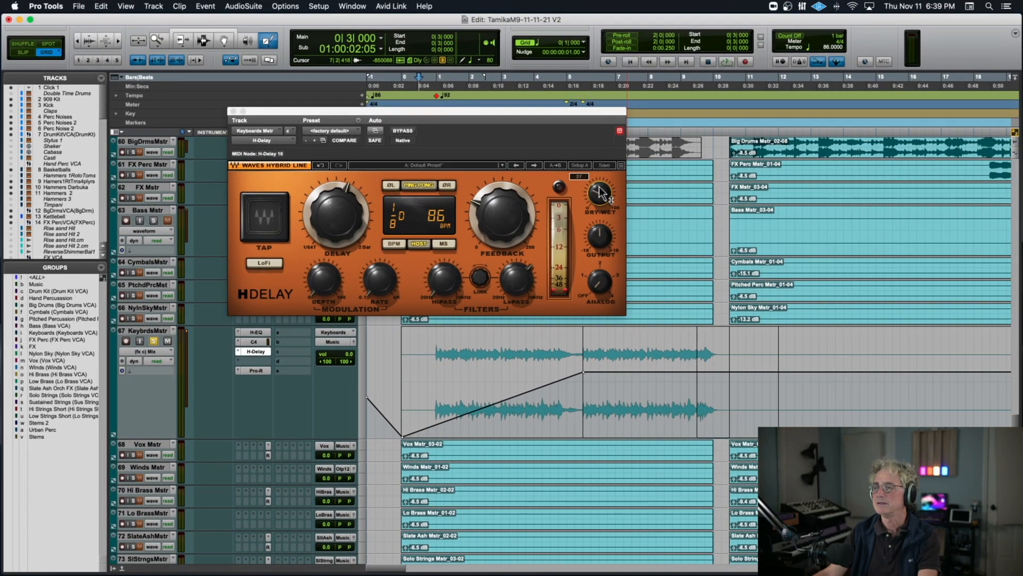
pyautogui.click(422, 86)
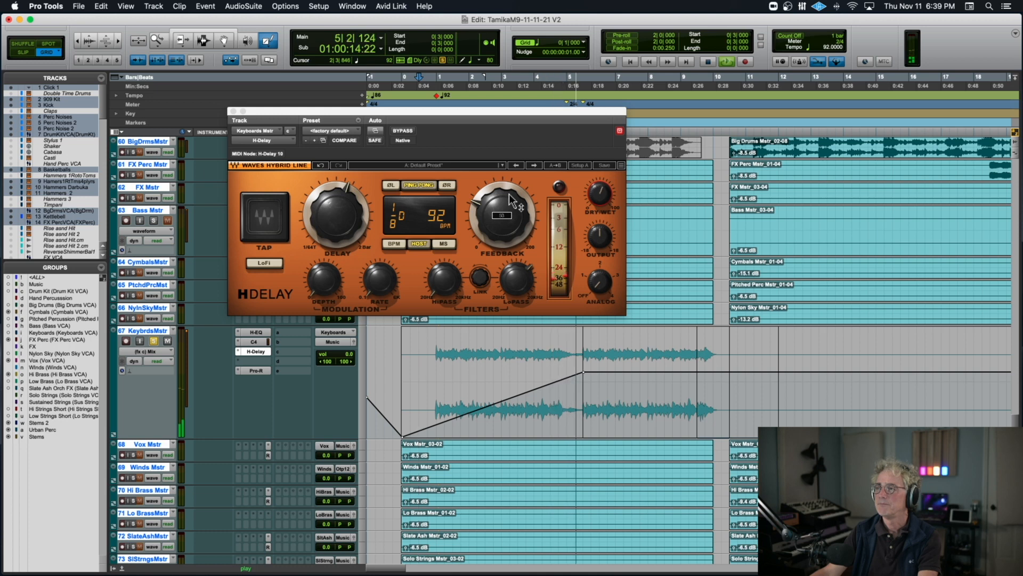
pyautogui.press('space')
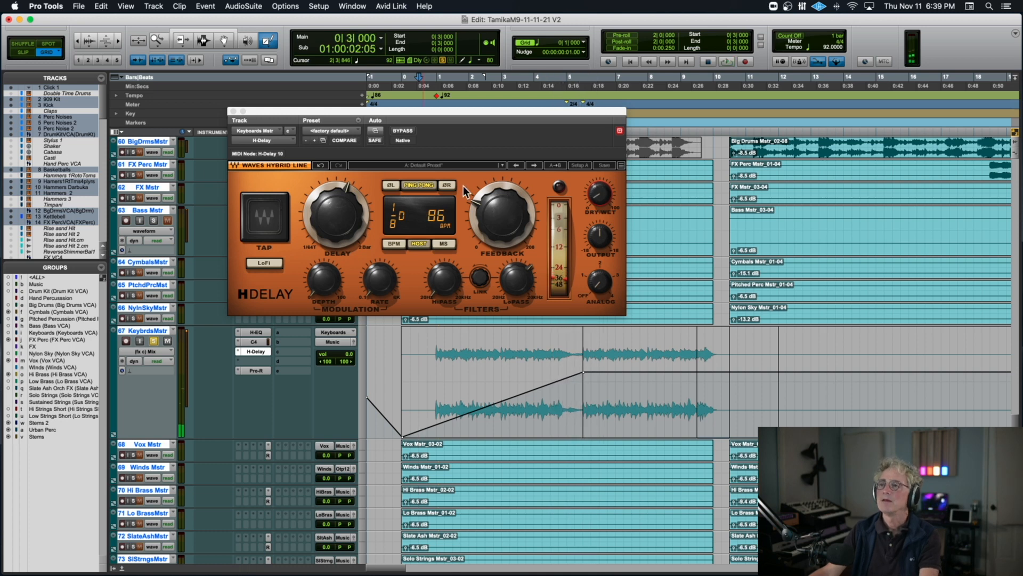
# Enable H-Delay's LoPass parameter for automation and show its lane on the Keyboards Mstr track.
pyautogui.click(377, 130)
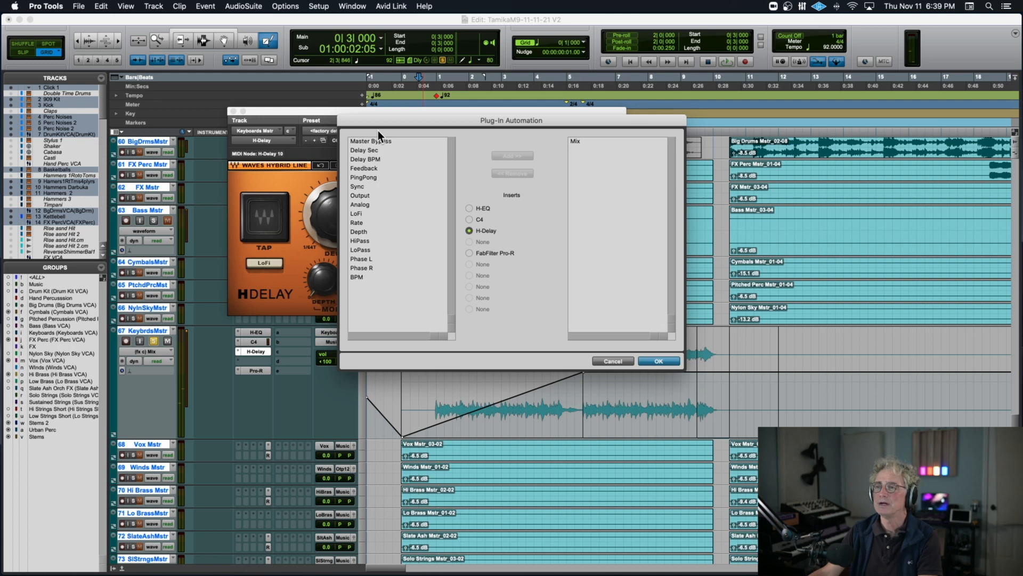
pyautogui.click(360, 250)
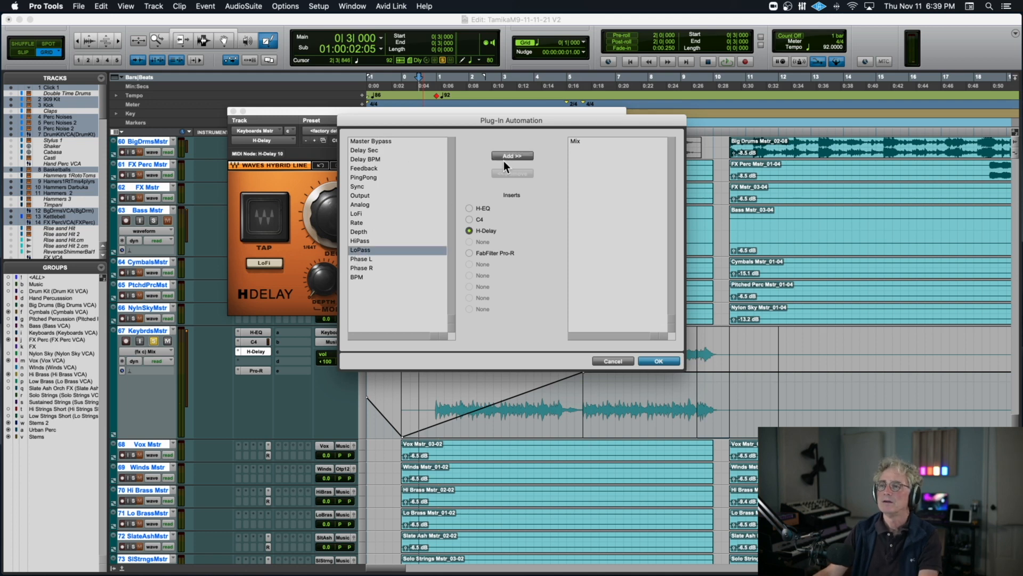
pyautogui.click(504, 155)
pyautogui.click(658, 361)
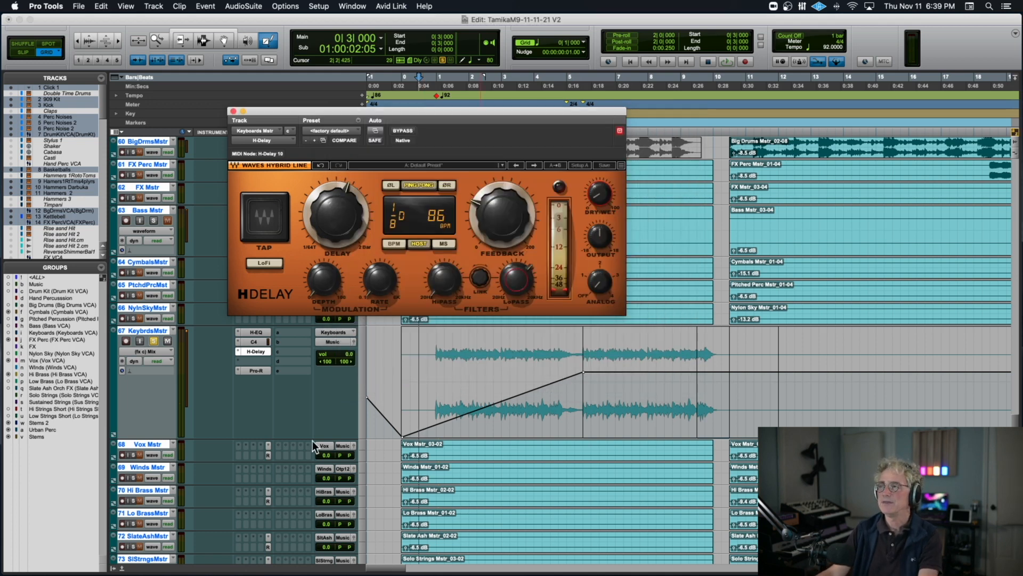
pyautogui.click(155, 349)
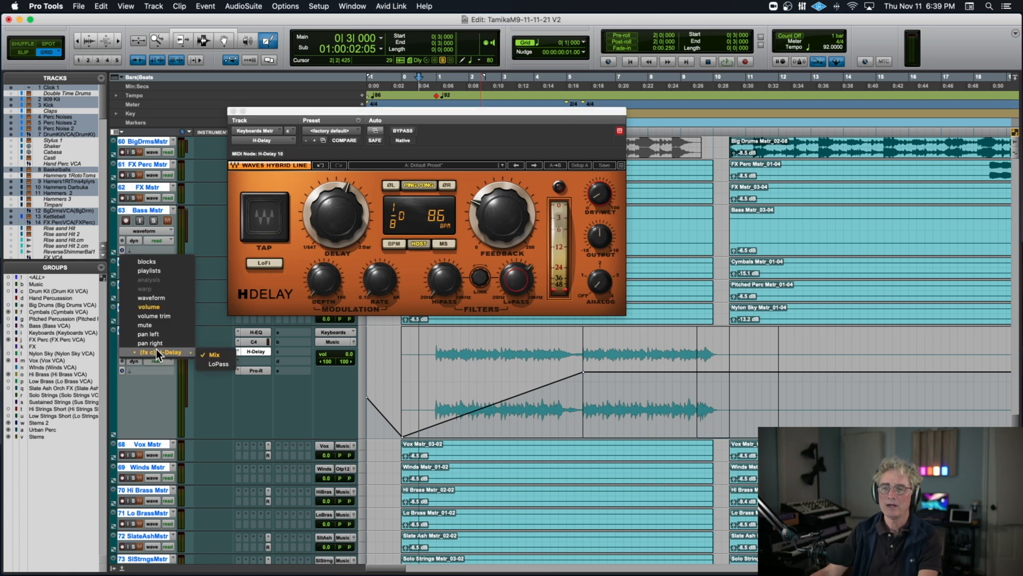
pyautogui.click(219, 363)
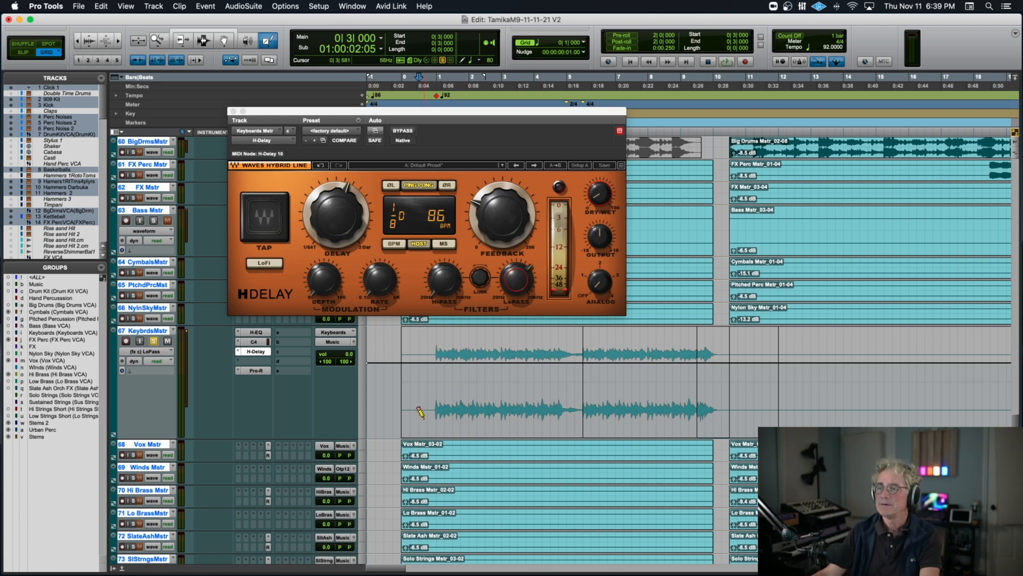
# Undo a trial rising LoPass ramp and draw a falling one from about 0|3 to the start of the second keyboards clip.
pyautogui.click(579, 348)
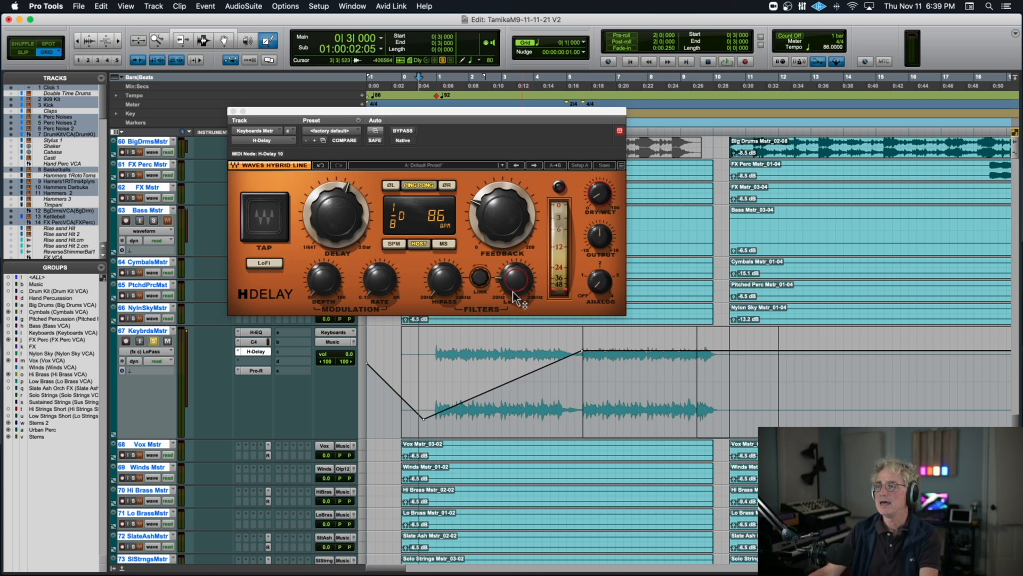
pyautogui.press('super+z')
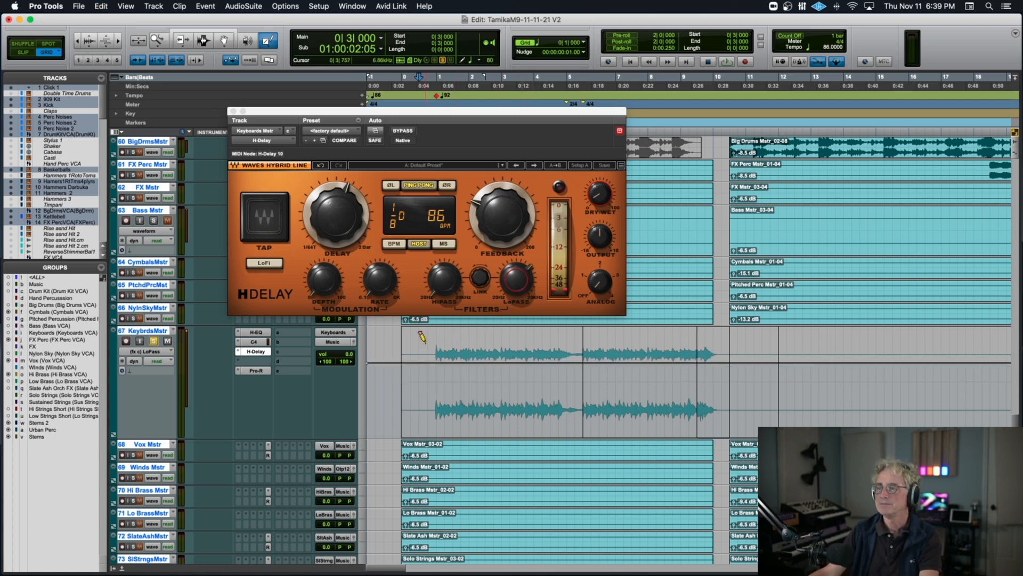
pyautogui.click(586, 389)
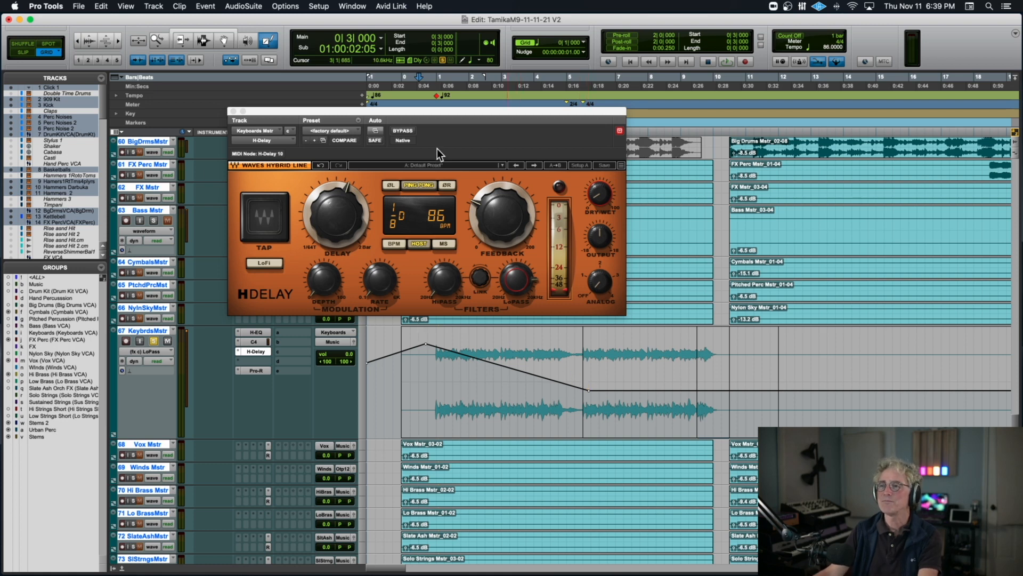
# Play the keyboards from 1|1 to examine the LoPass automation with the H-Delay window moved into view, then stop.
pyautogui.moveTo(436, 108); pyautogui.dragTo(735, 108)
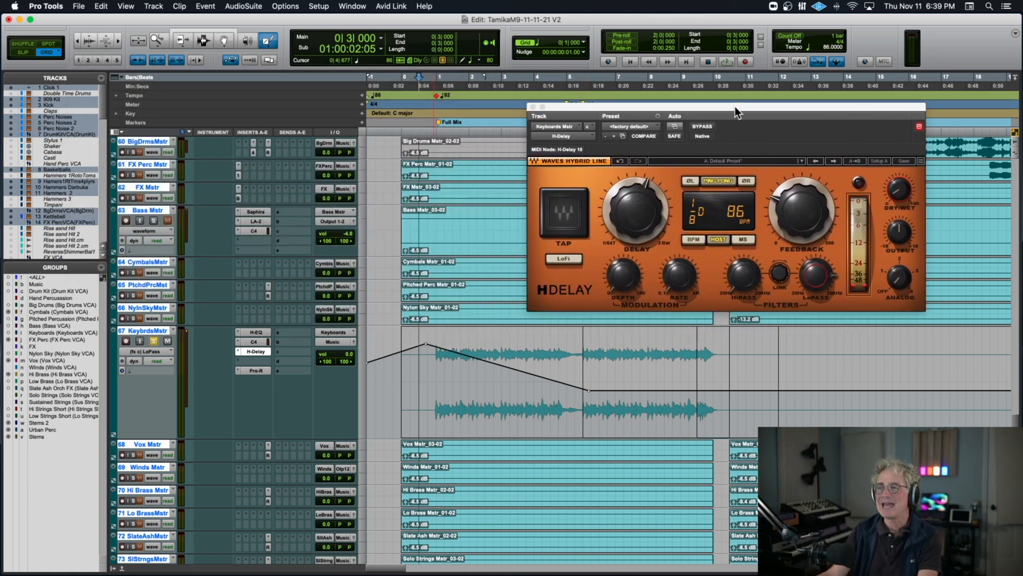
pyautogui.click(435, 116)
pyautogui.press('space')
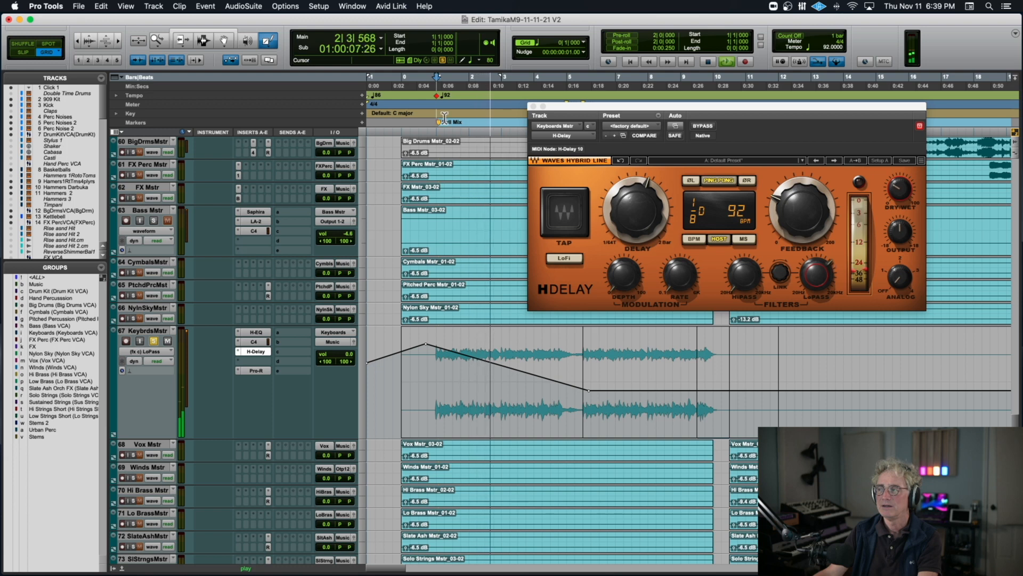
pyautogui.moveTo(769, 108); pyautogui.dragTo(499, 112)
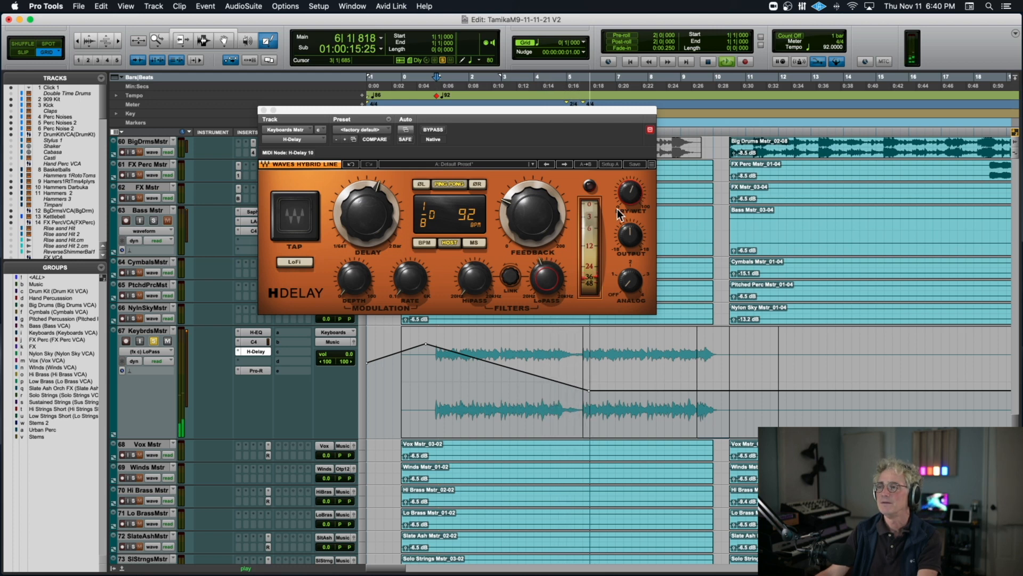
pyautogui.press('space')
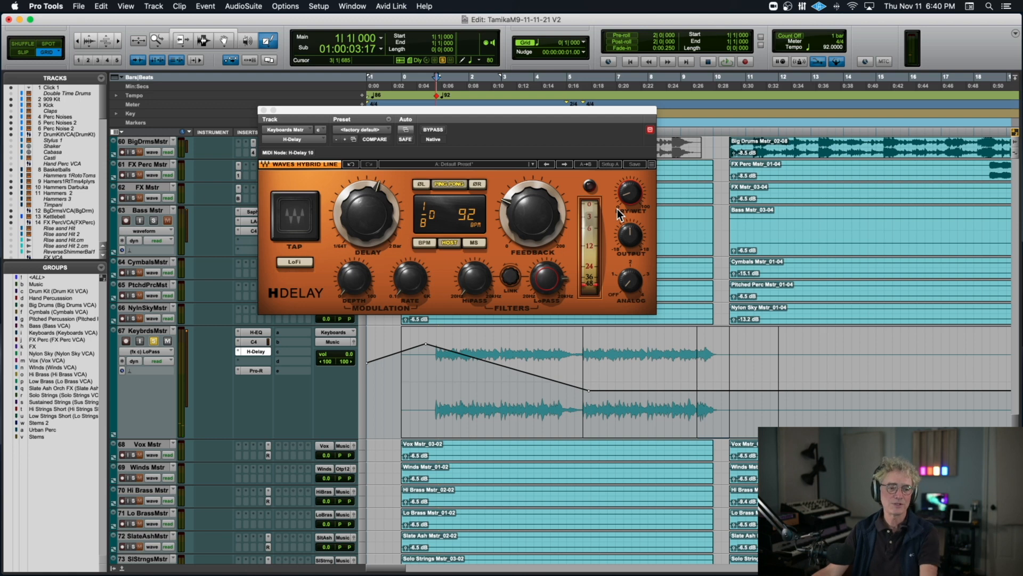